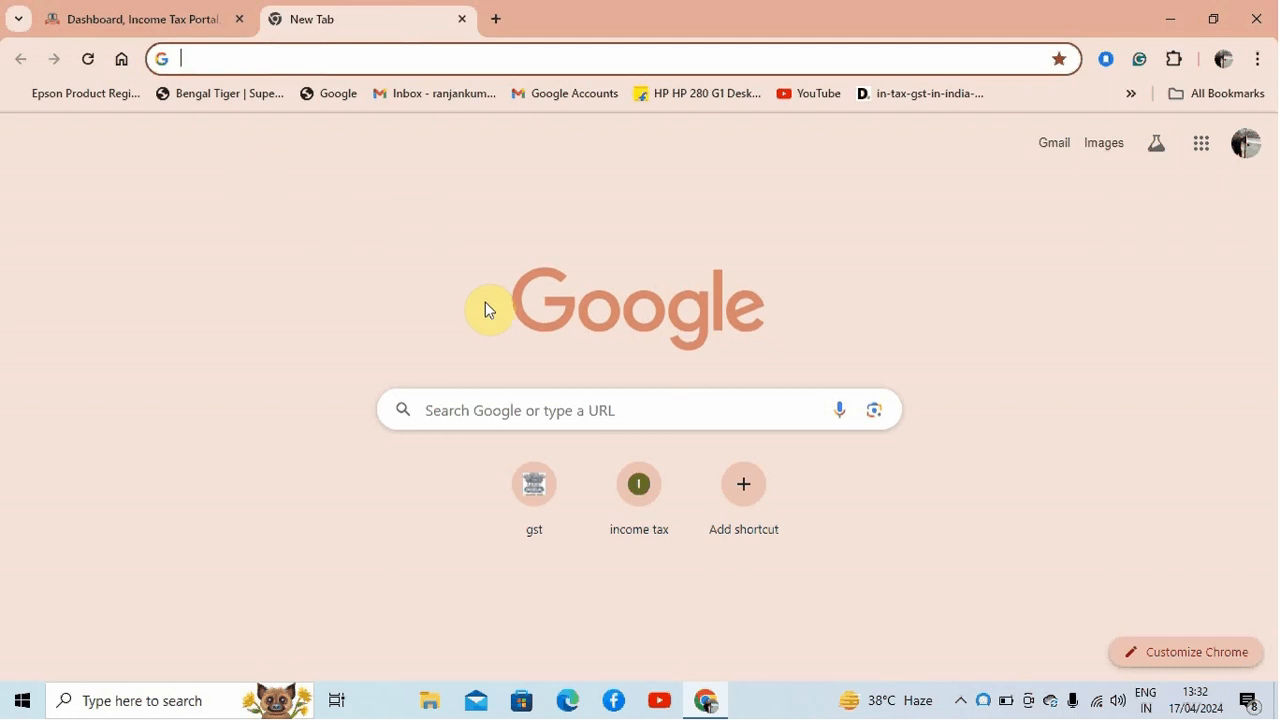
Open the Income Tax Department home page at incometax.gov.in/iec/foportal and return to the logged-in e-Filing dashboard
{"action": "type", "text": "inc"}
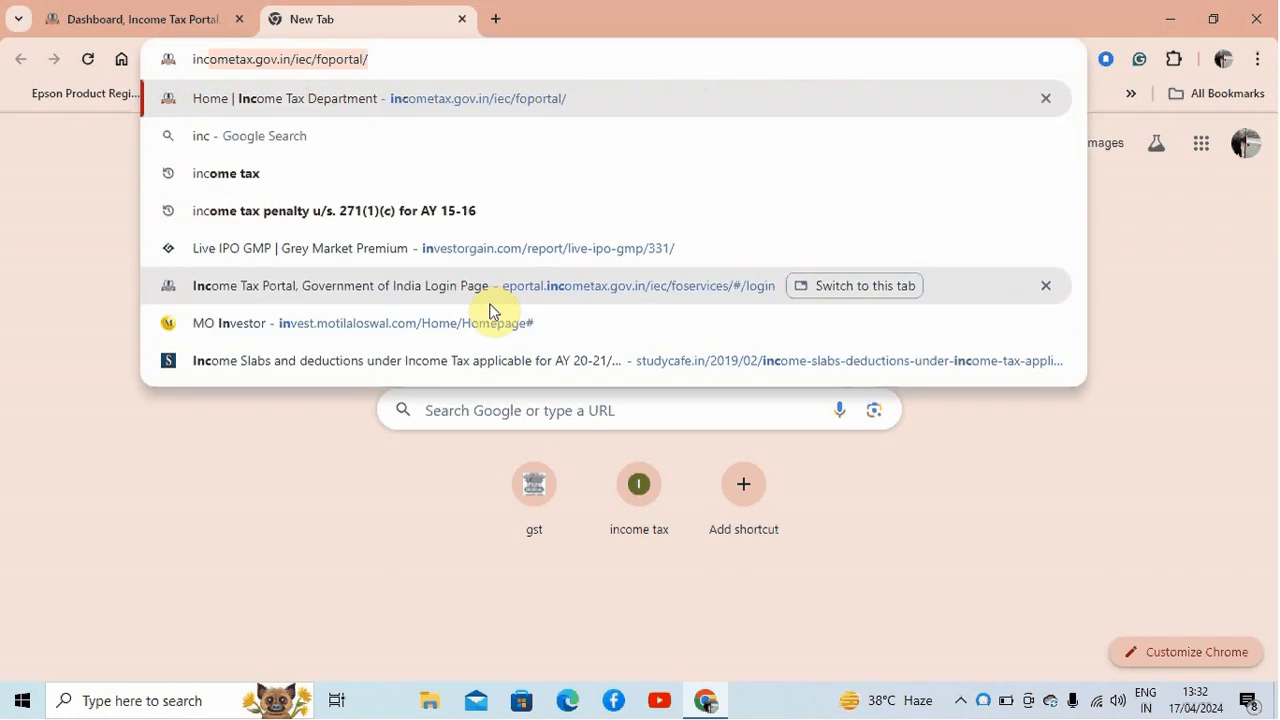
{"action": "key", "text": "Return"}
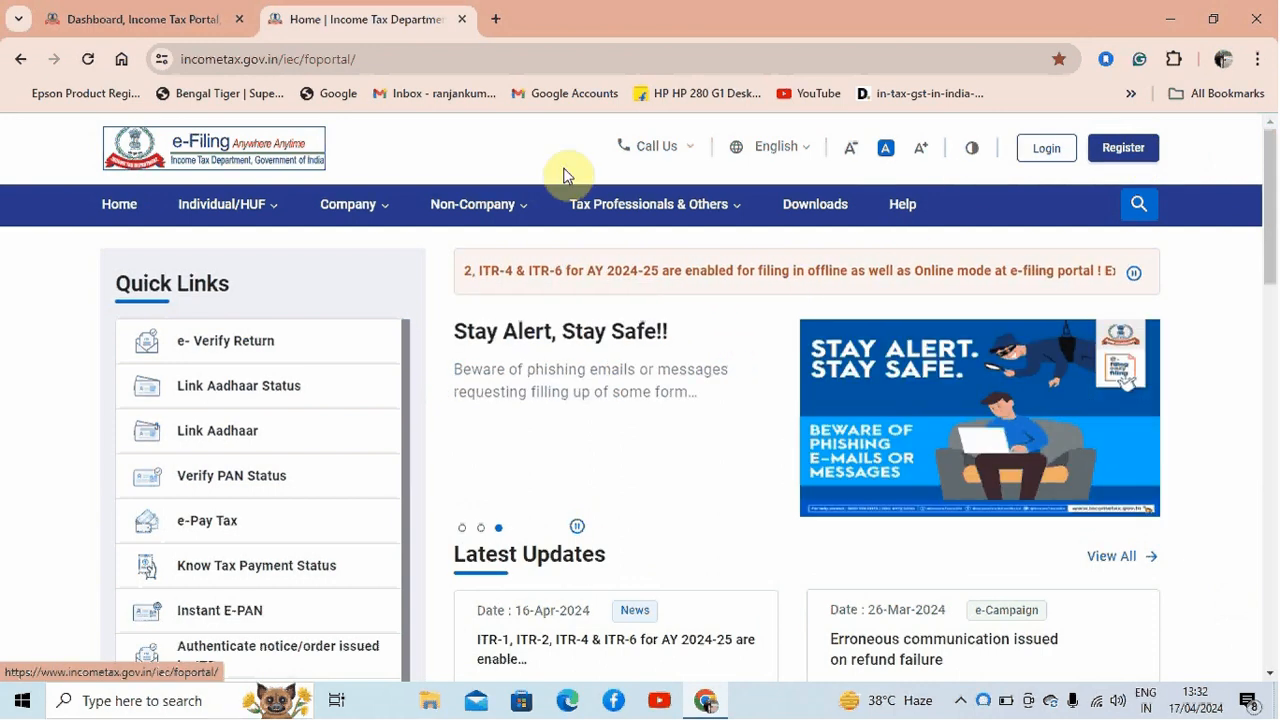
{"action": "left_click", "coordinate": [143, 19]}
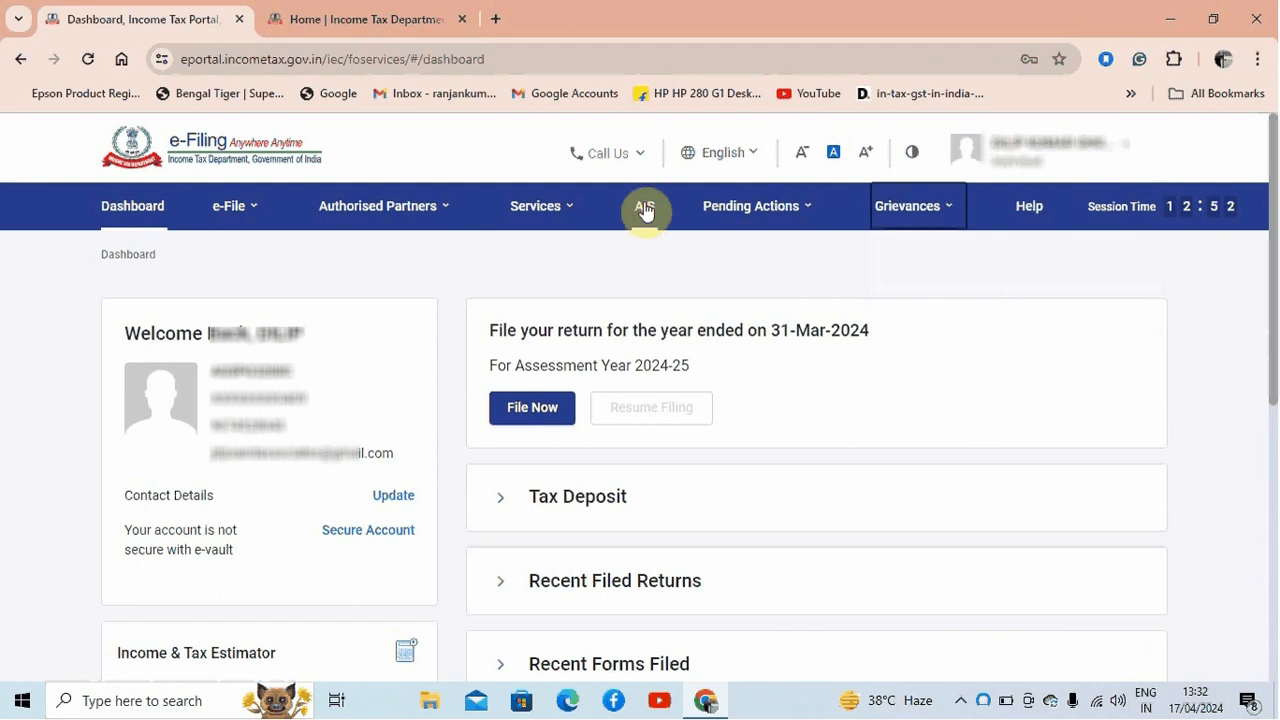
Request the income tax return service for viewing Form 26AS and confirm the redirect to the TRACES site
{"action": "mouse_move", "coordinate": [347, 226]}
{"action": "mouse_move", "coordinate": [240, 208]}
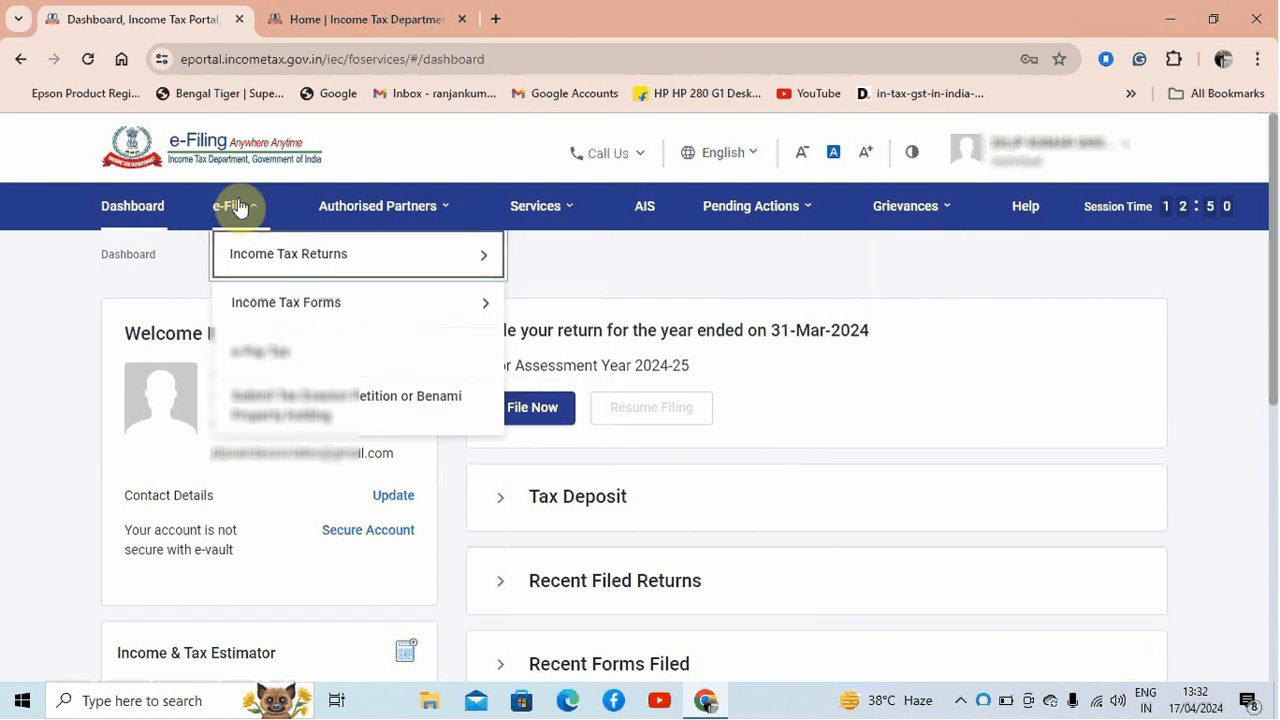
{"action": "mouse_move", "coordinate": [269, 259]}
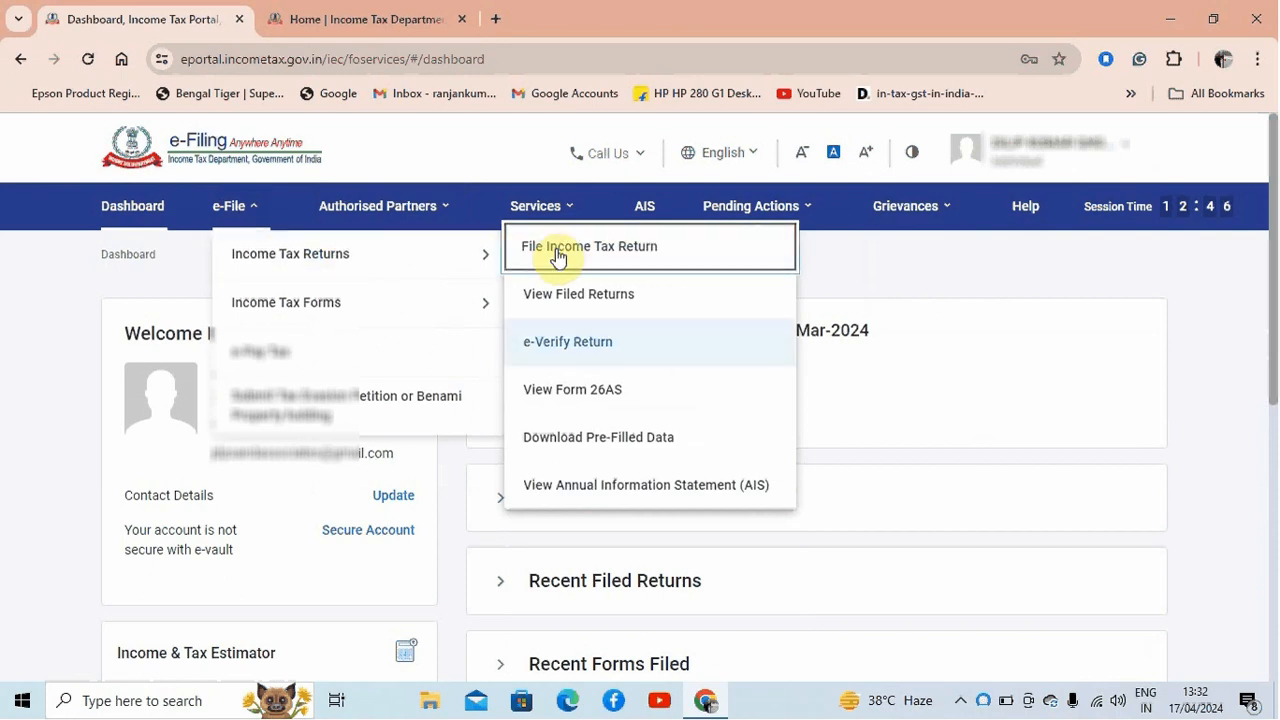
{"action": "left_click", "coordinate": [615, 393]}
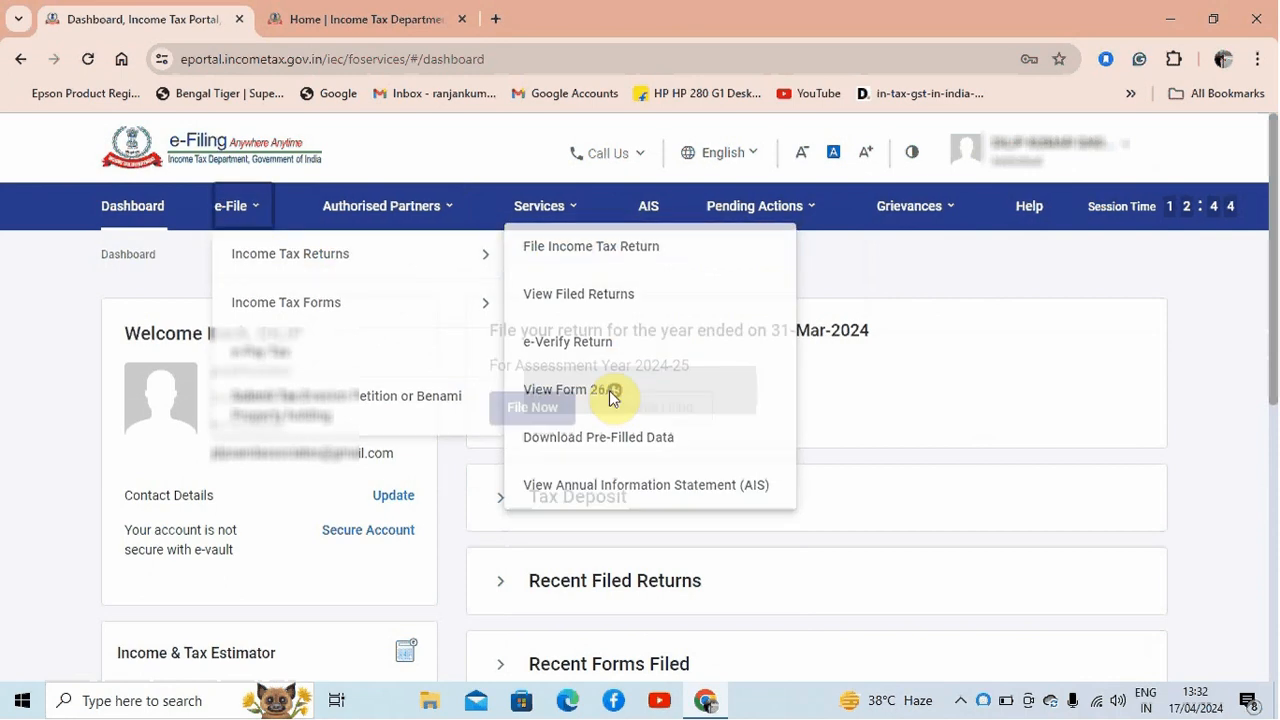
{"action": "left_click", "coordinate": [815, 575]}
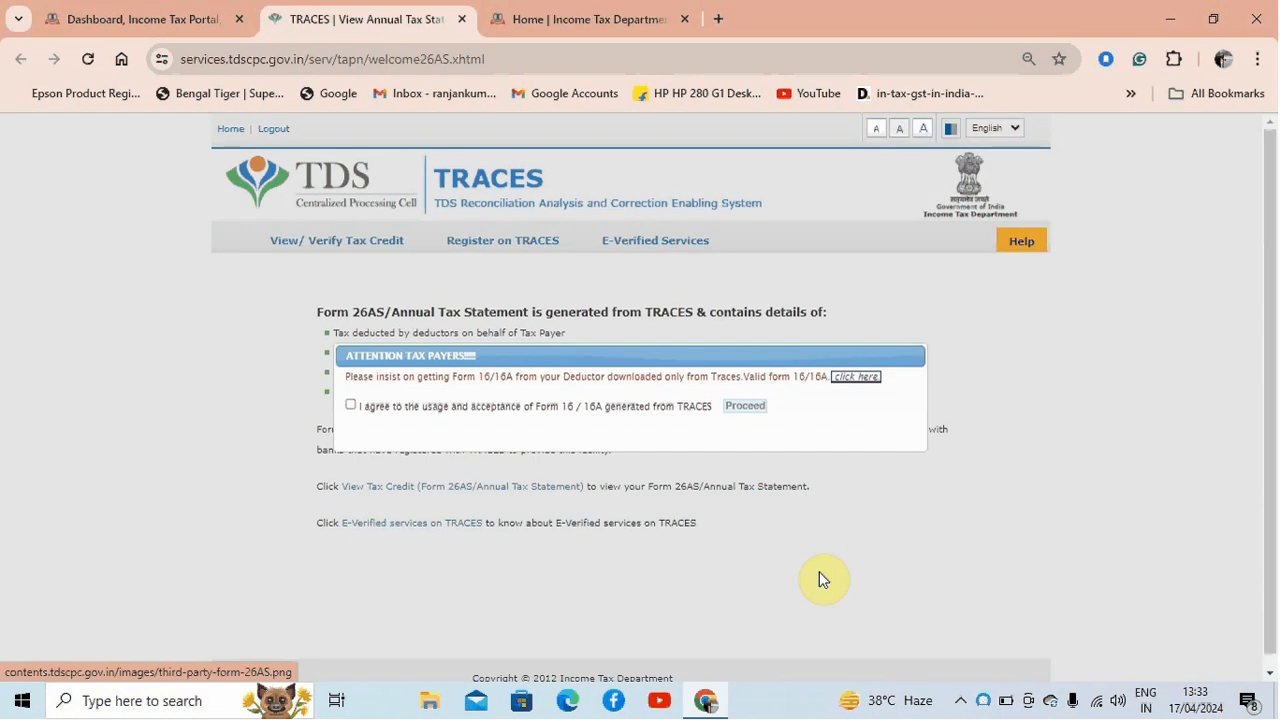
Accept the Form 16/16A usage terms on TRACES and open the View Tax Credit (Form 26AS/Annual Tax Statement) page
{"action": "left_click", "coordinate": [350, 406]}
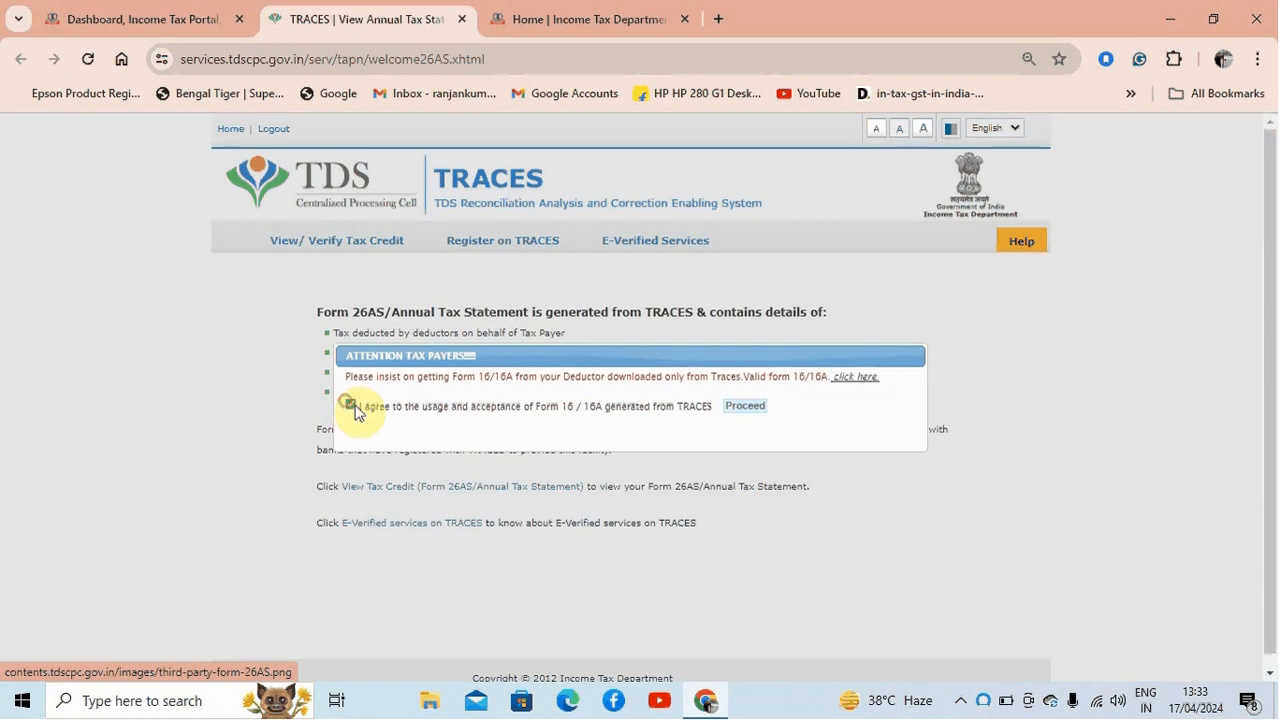
{"action": "left_click", "coordinate": [740, 408]}
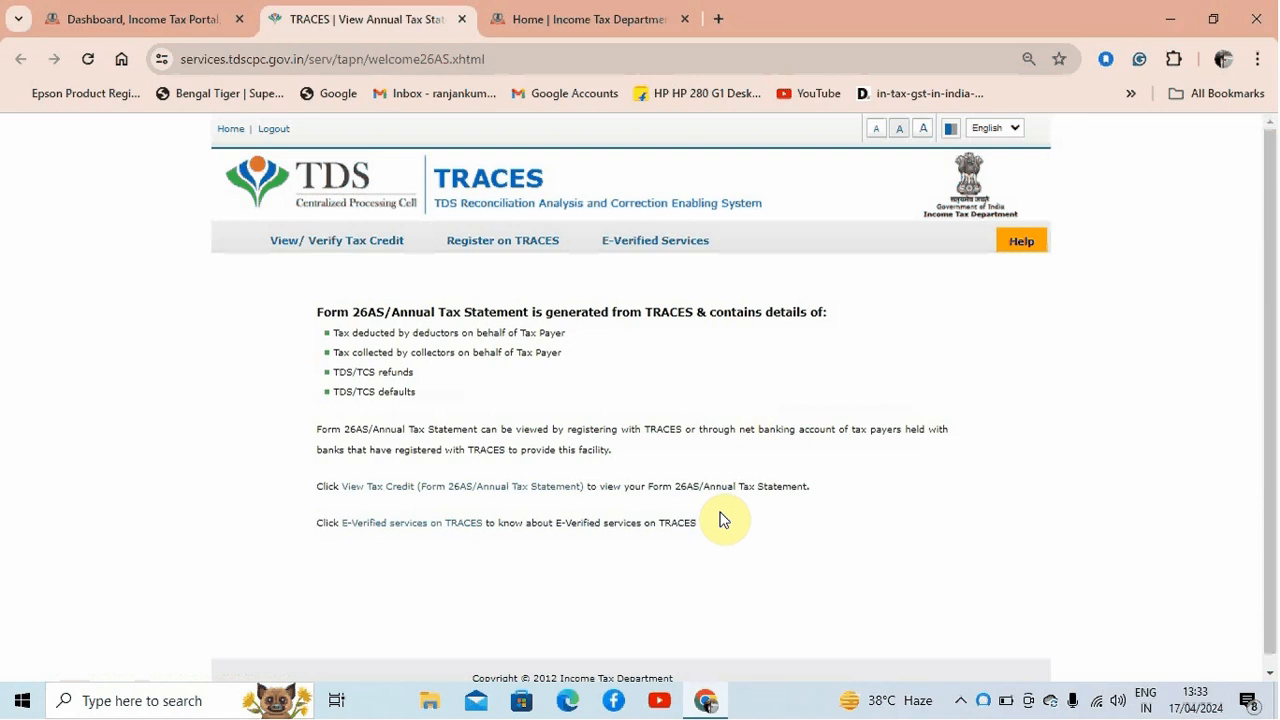
{"action": "left_click", "coordinate": [488, 490]}
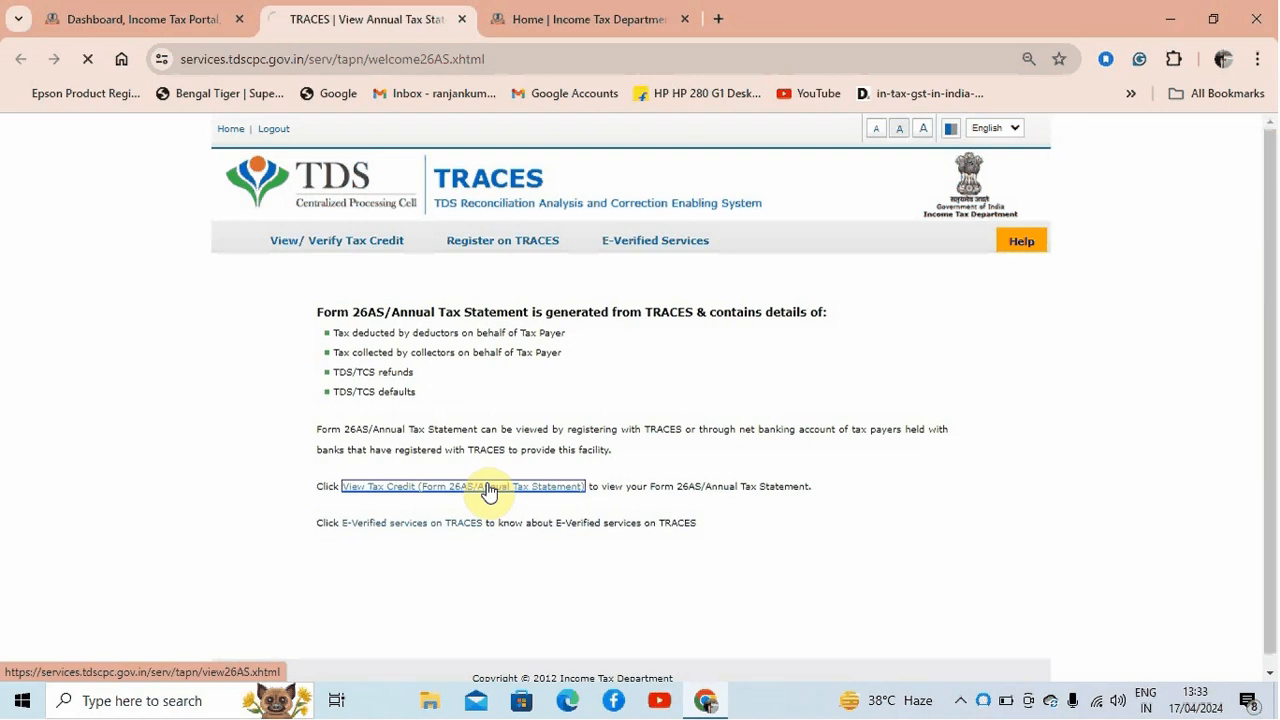
Display the annual tax statement for assessment year 2024-25 as HTML and review its tax deducted at source details
{"action": "left_click", "coordinate": [710, 325]}
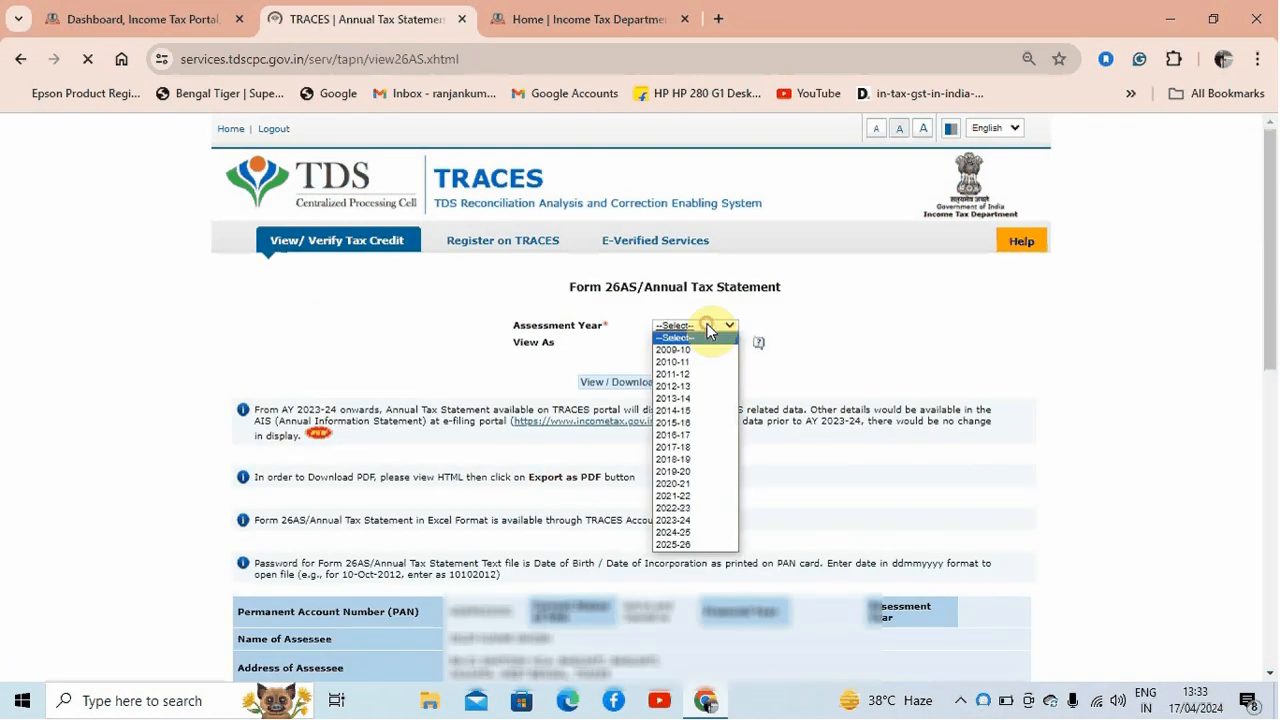
{"action": "left_click", "coordinate": [705, 533]}
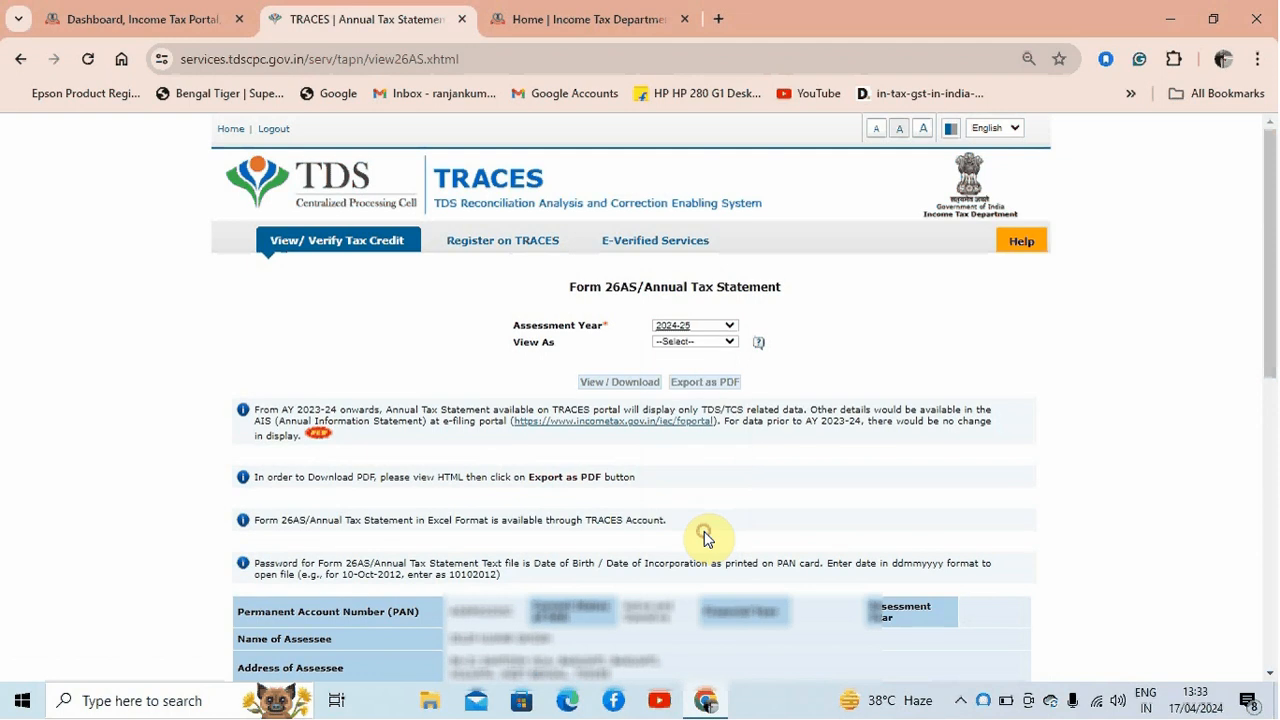
{"action": "left_click", "coordinate": [723, 344]}
{"action": "left_click", "coordinate": [690, 366]}
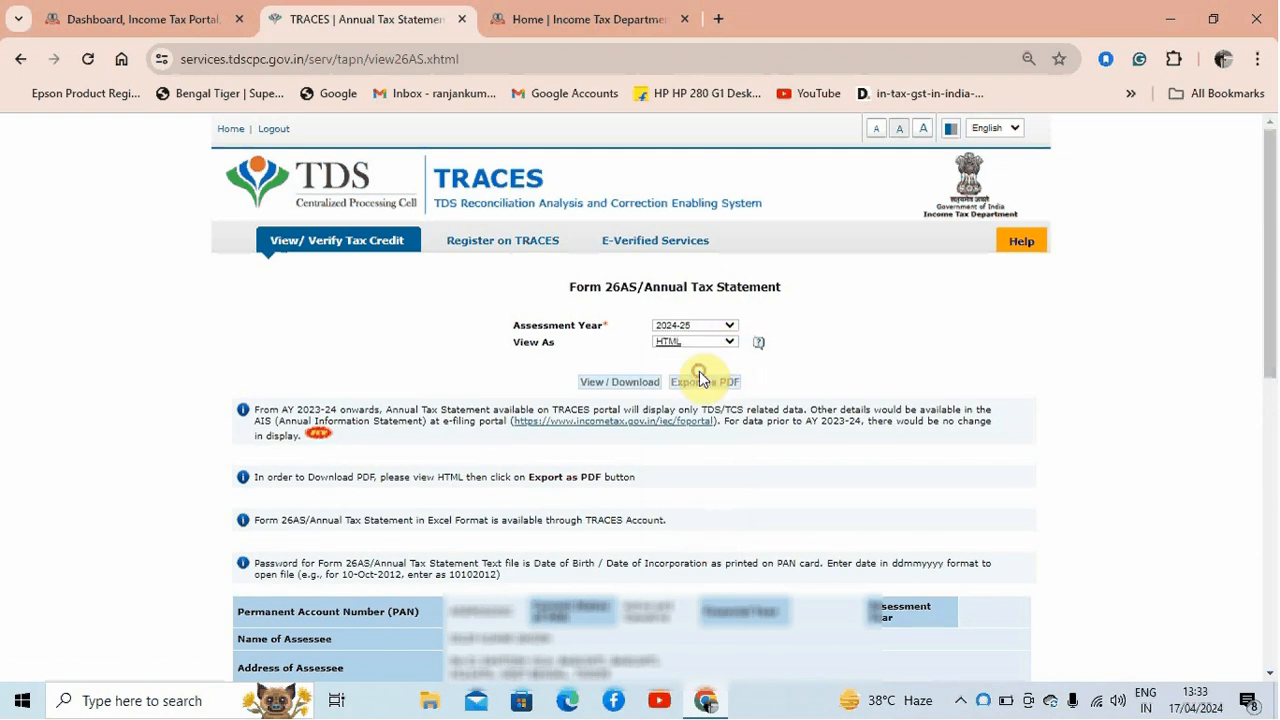
{"action": "left_click", "coordinate": [641, 384]}
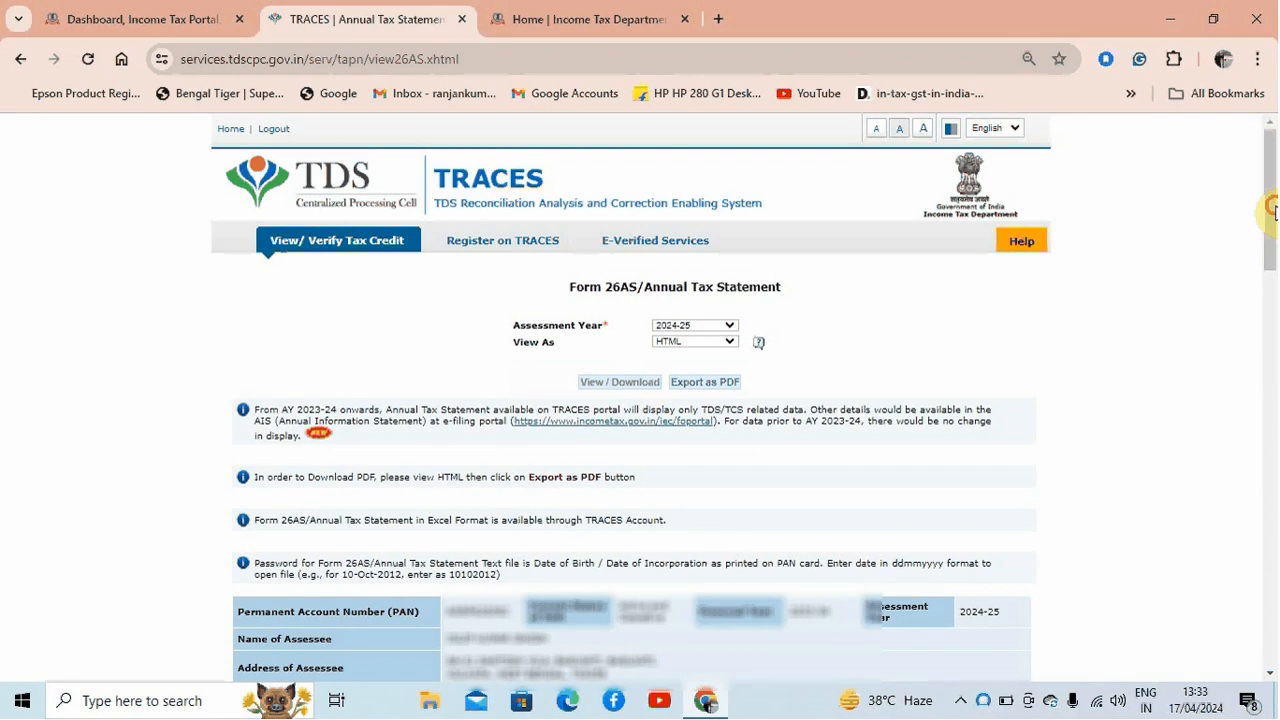
{"action": "left_click_drag", "start_coordinate": [1268, 206], "coordinate": [1272, 362]}
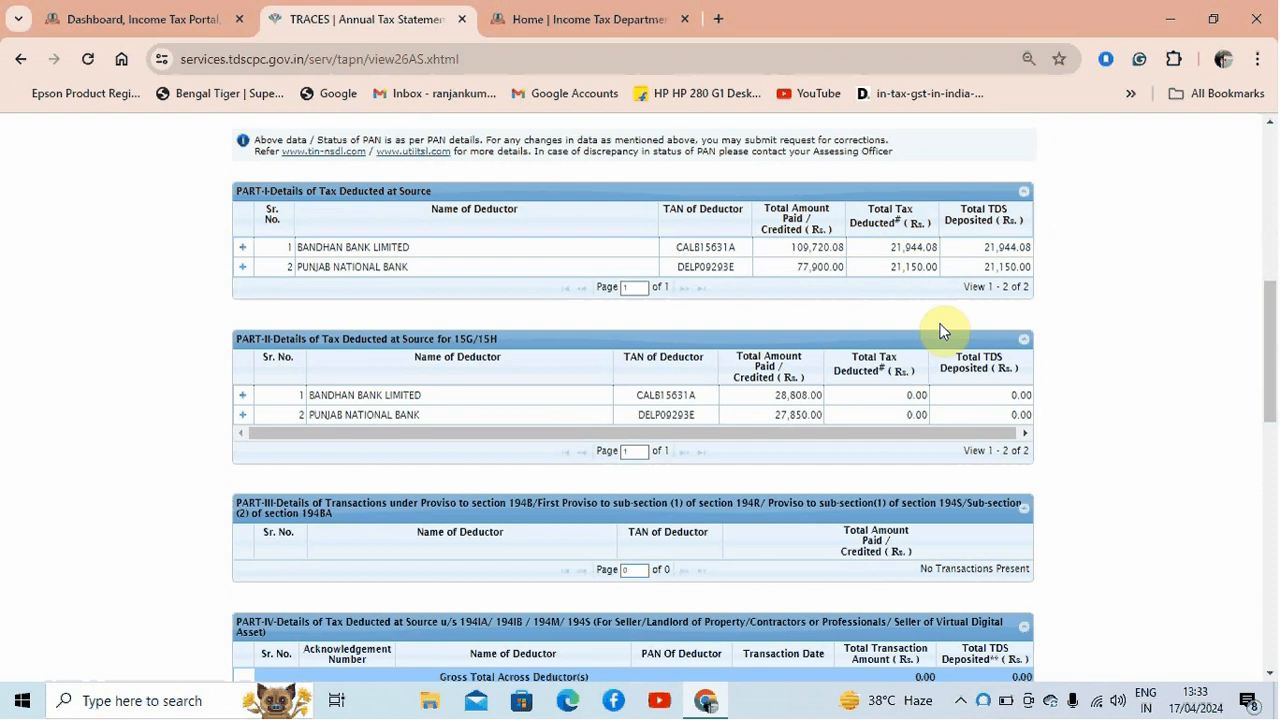
{"action": "left_click_drag", "start_coordinate": [1269, 386], "coordinate": [1275, 203]}
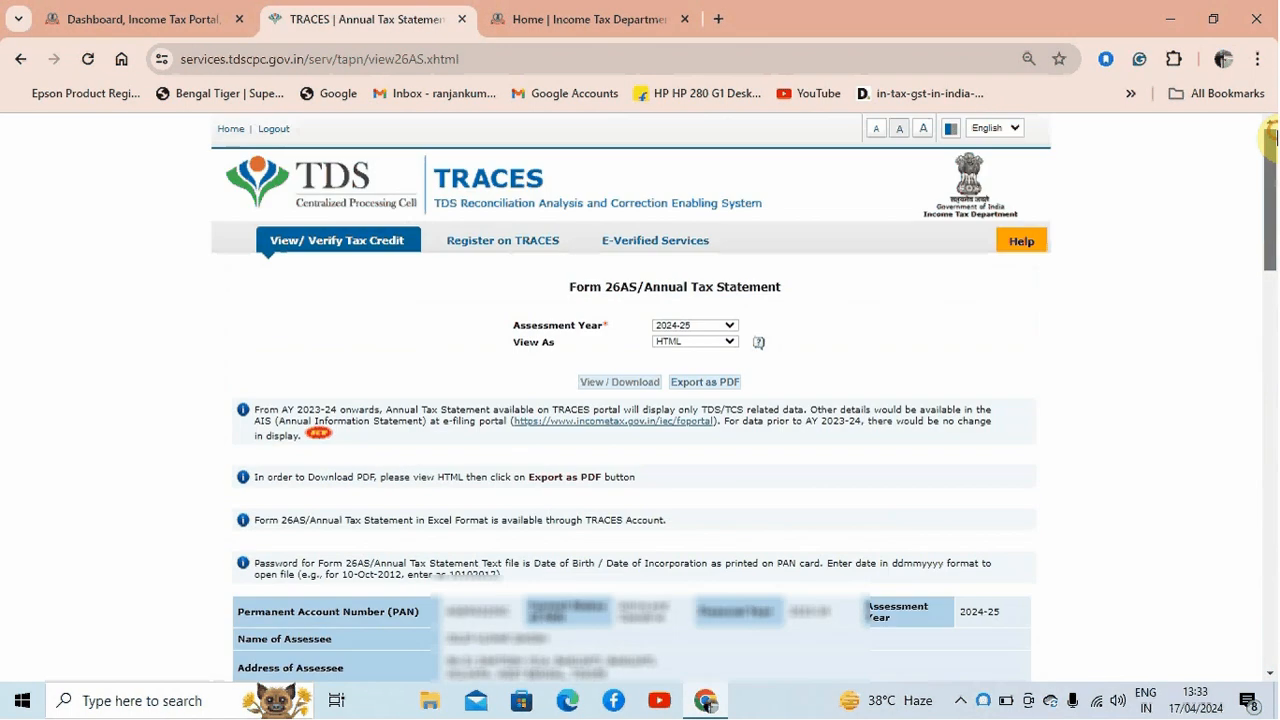
Export the Form 26AS statement as a PDF and open the downloaded file
{"action": "left_click", "coordinate": [687, 383]}
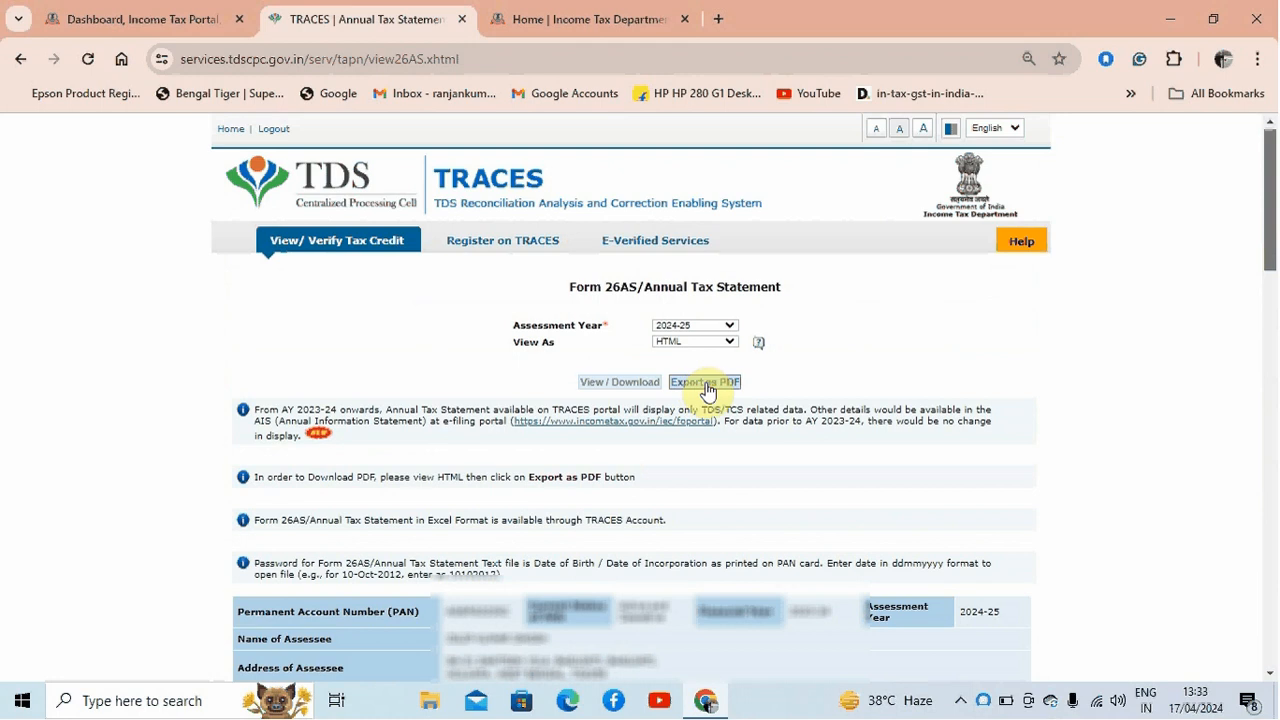
{"action": "left_click", "coordinate": [704, 388]}
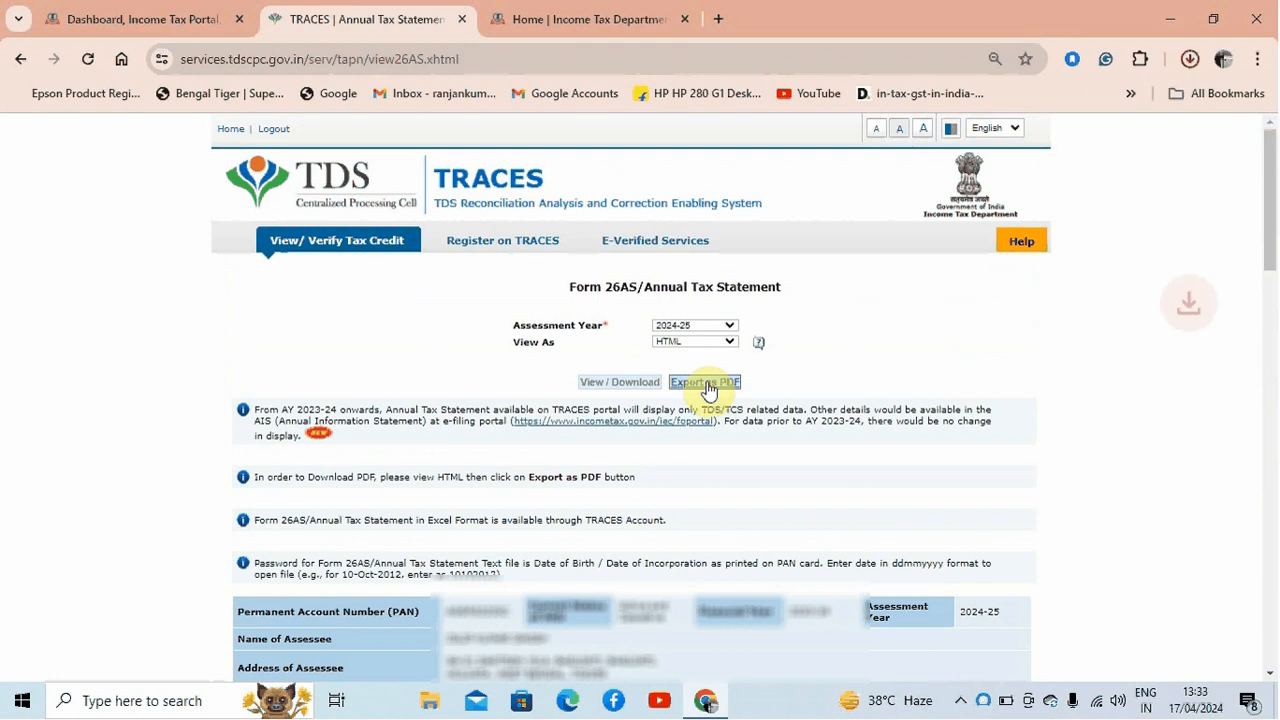
{"action": "left_click", "coordinate": [1048, 106]}
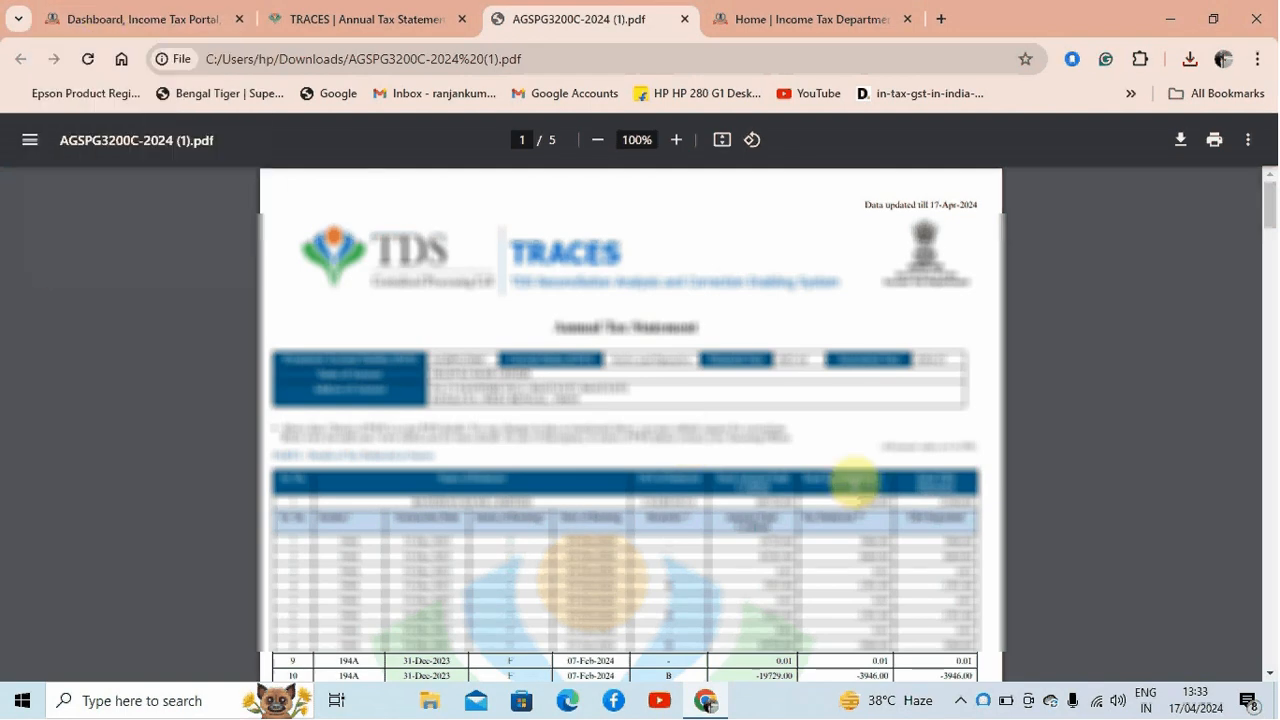
Return to the e-Filing dashboard, proceed to the Compliance Portal and open its Annual Information Statement (AIS) page
{"action": "left_click", "coordinate": [150, 19]}
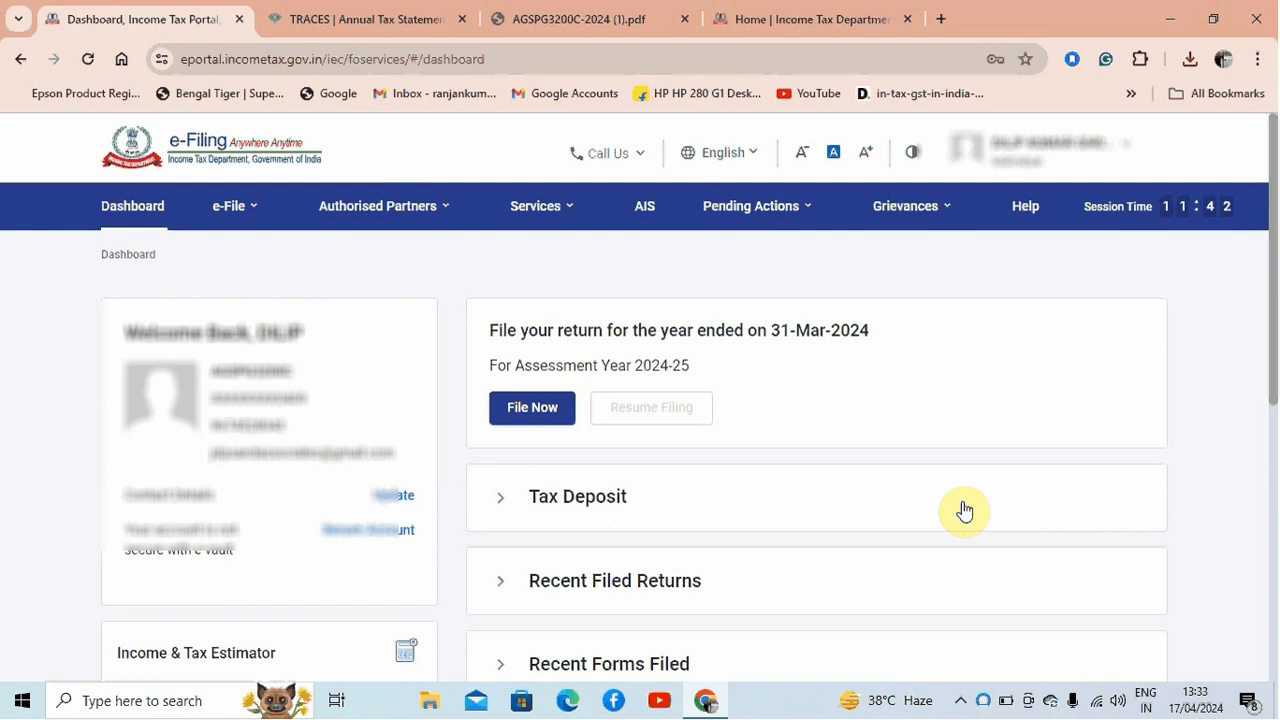
{"action": "left_click", "coordinate": [642, 210]}
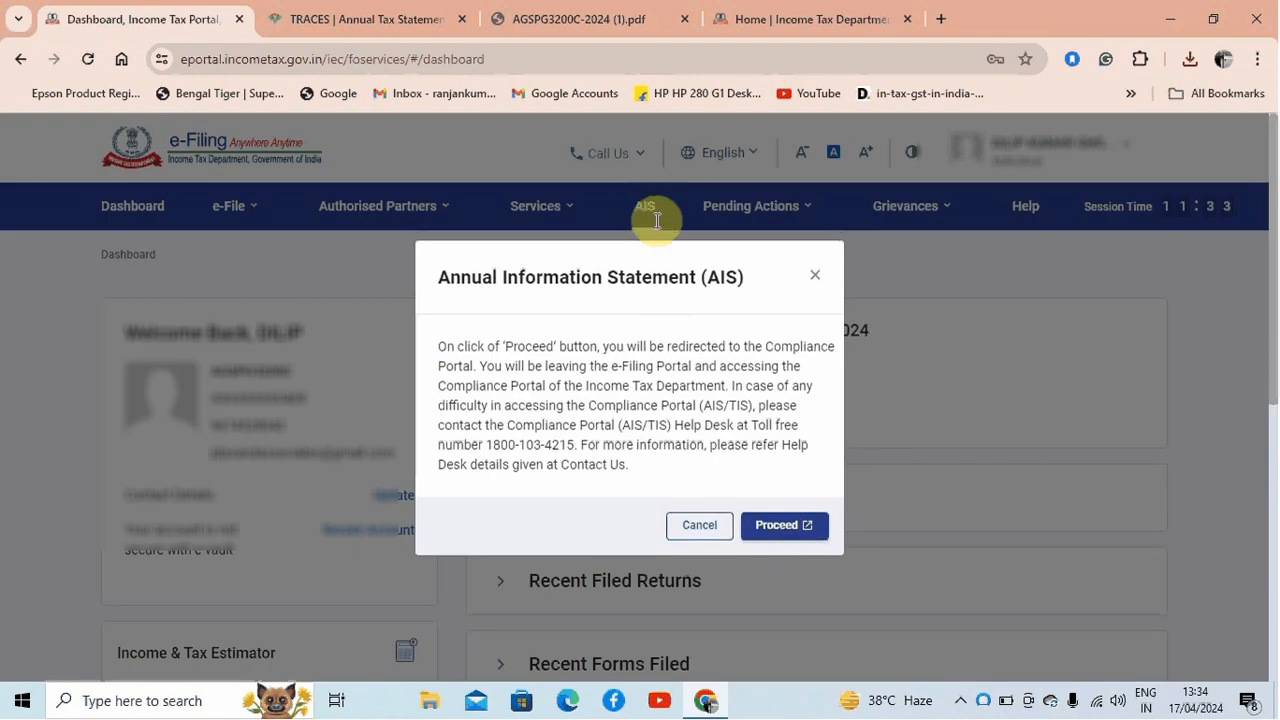
{"action": "left_click", "coordinate": [790, 530]}
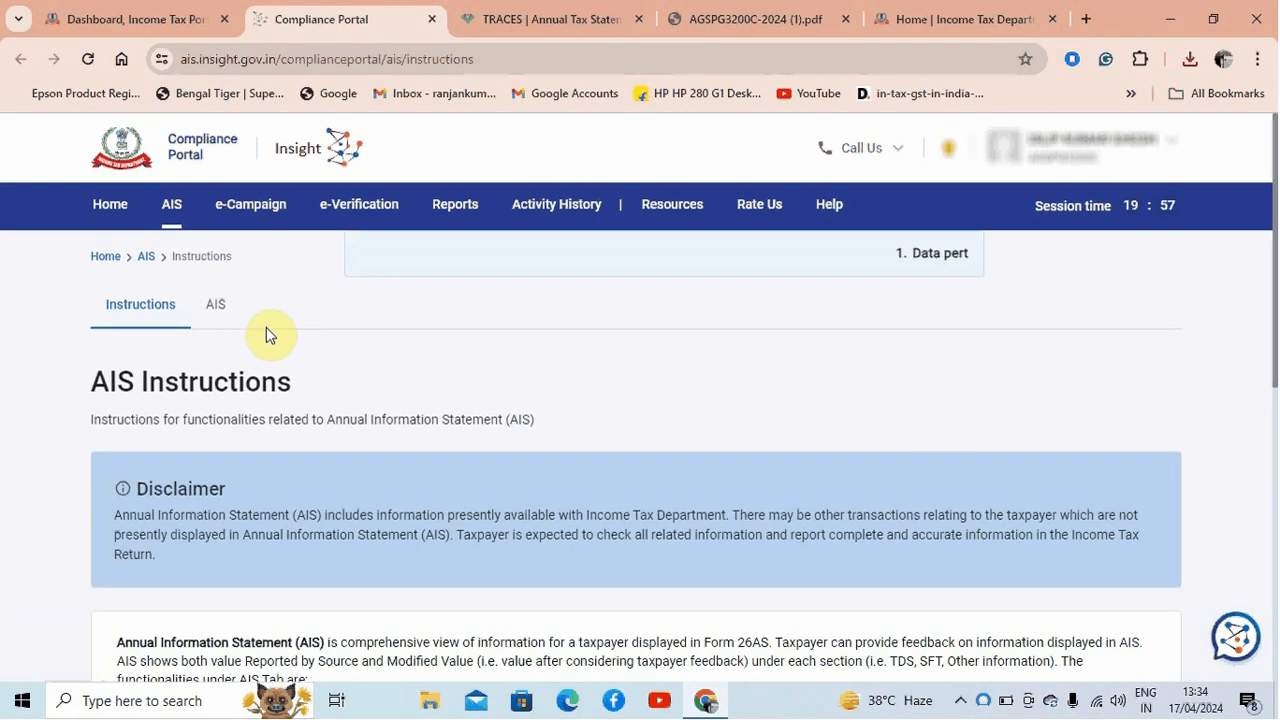
{"action": "left_click", "coordinate": [216, 304]}
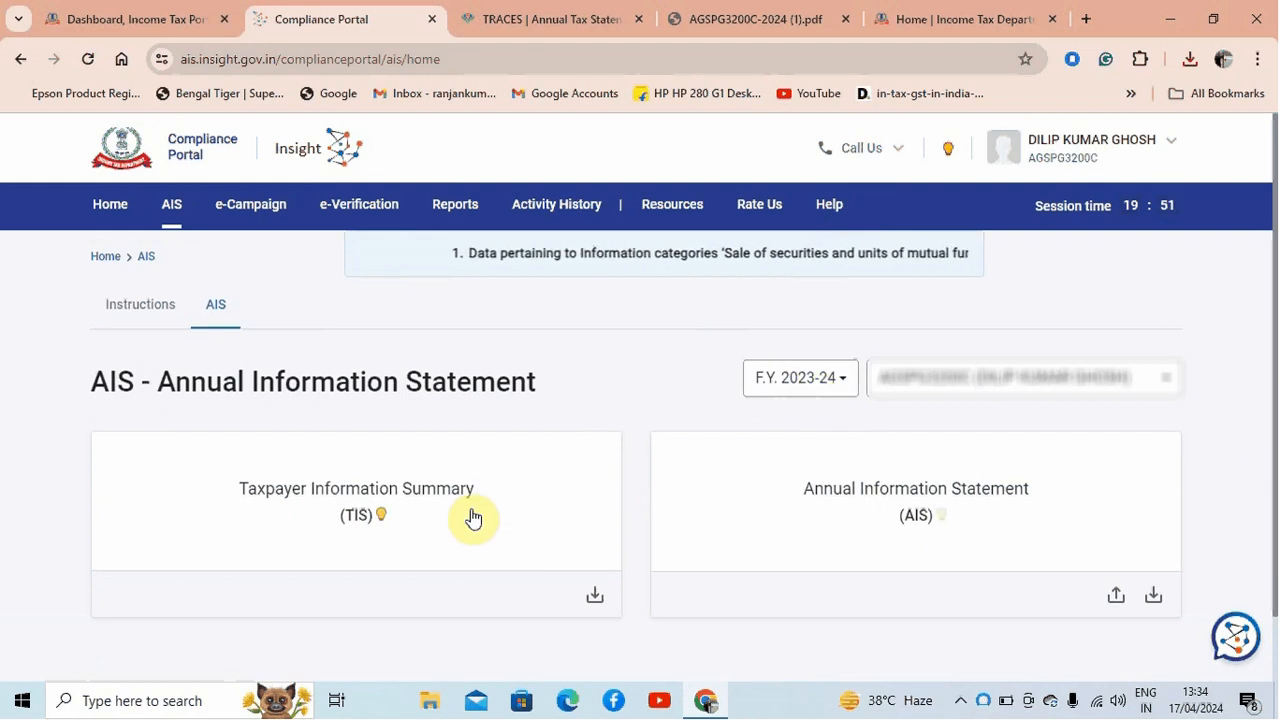
Examine the password format given in the Taxpayer Information Summary (TIS) PDF download dialog and close the dialog
{"action": "left_click_drag", "start_coordinate": [1274, 352], "coordinate": [1275, 395]}
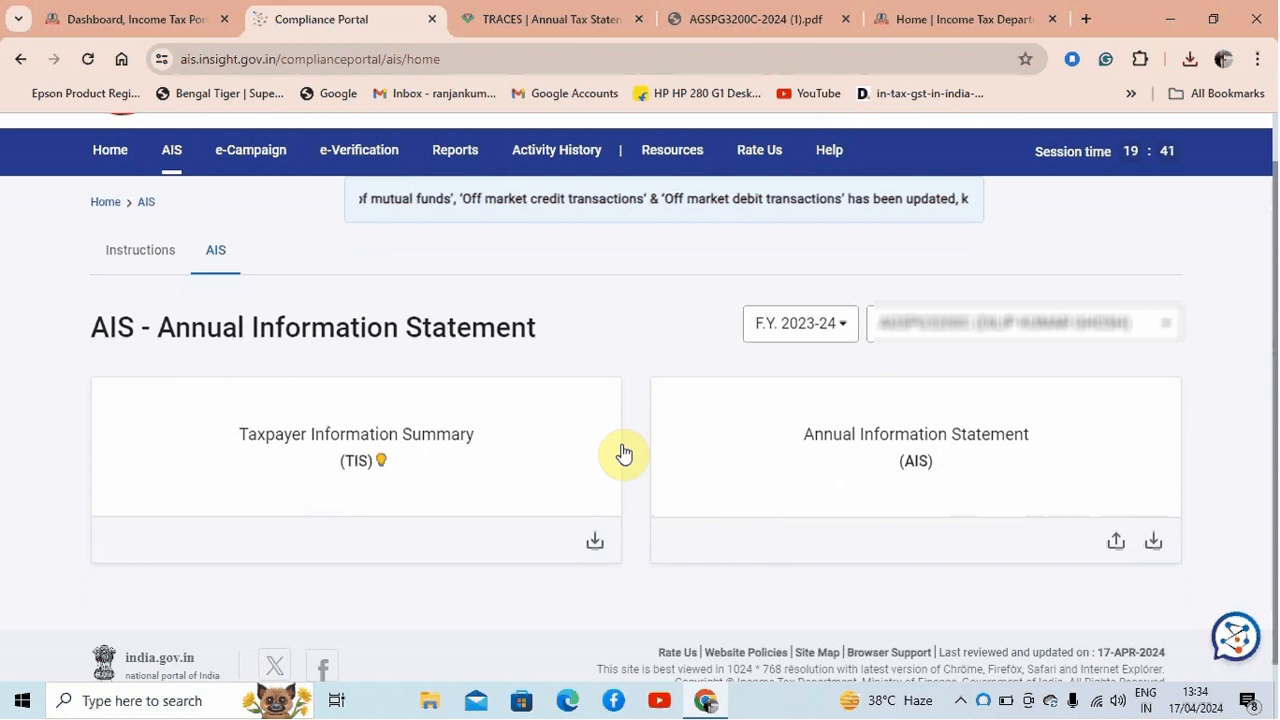
{"action": "scroll", "coordinate": [623, 449], "scroll_direction": "down", "scroll_amount": 1}
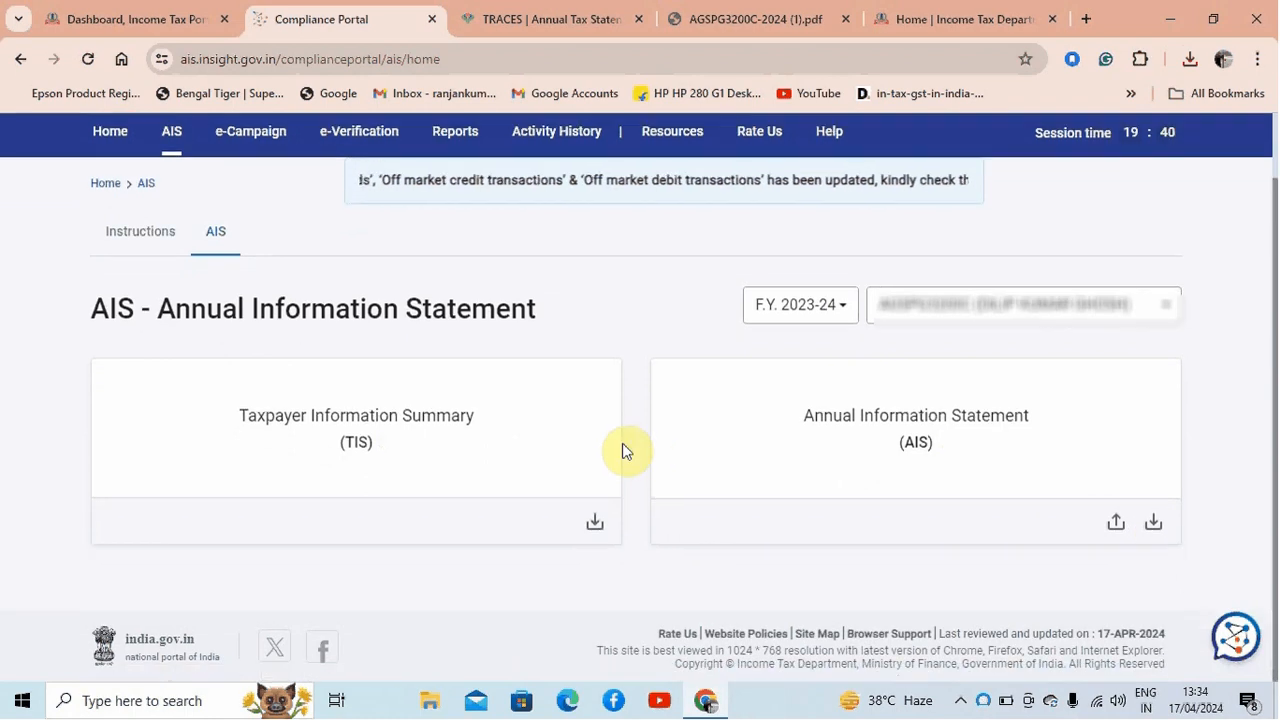
{"action": "left_click", "coordinate": [596, 523]}
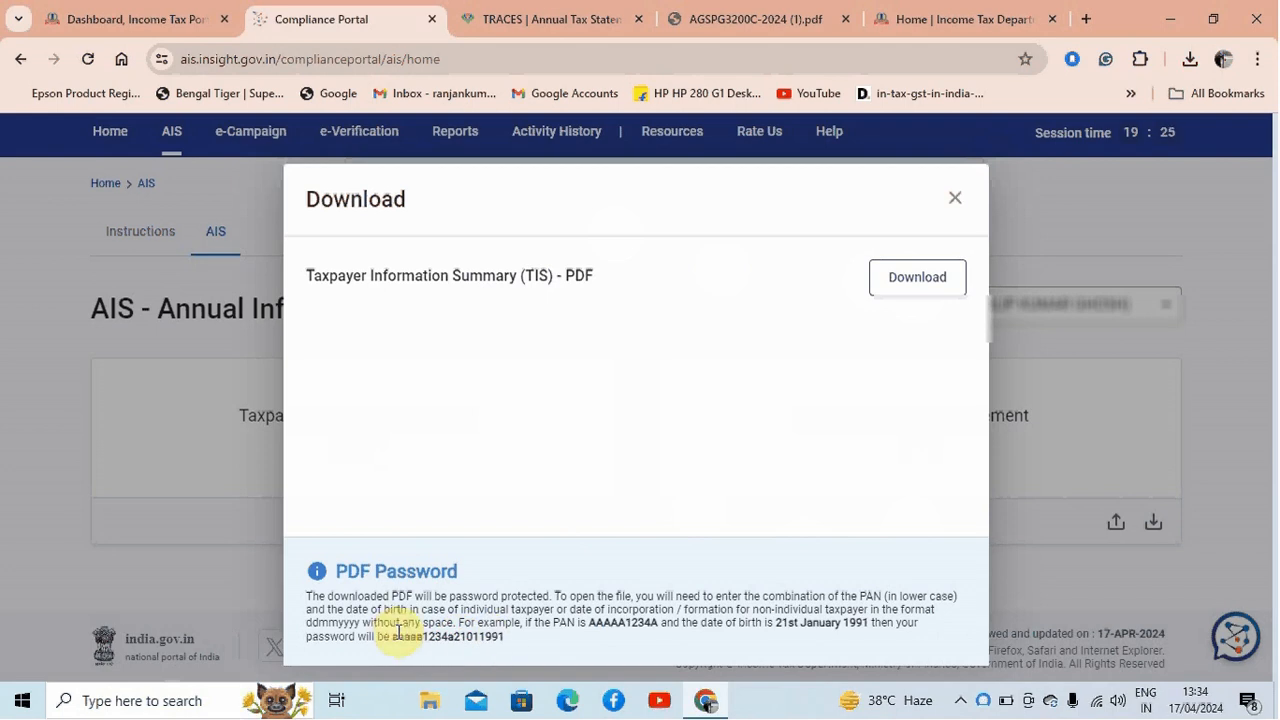
{"action": "left_click_drag", "start_coordinate": [392, 636], "coordinate": [501, 637]}
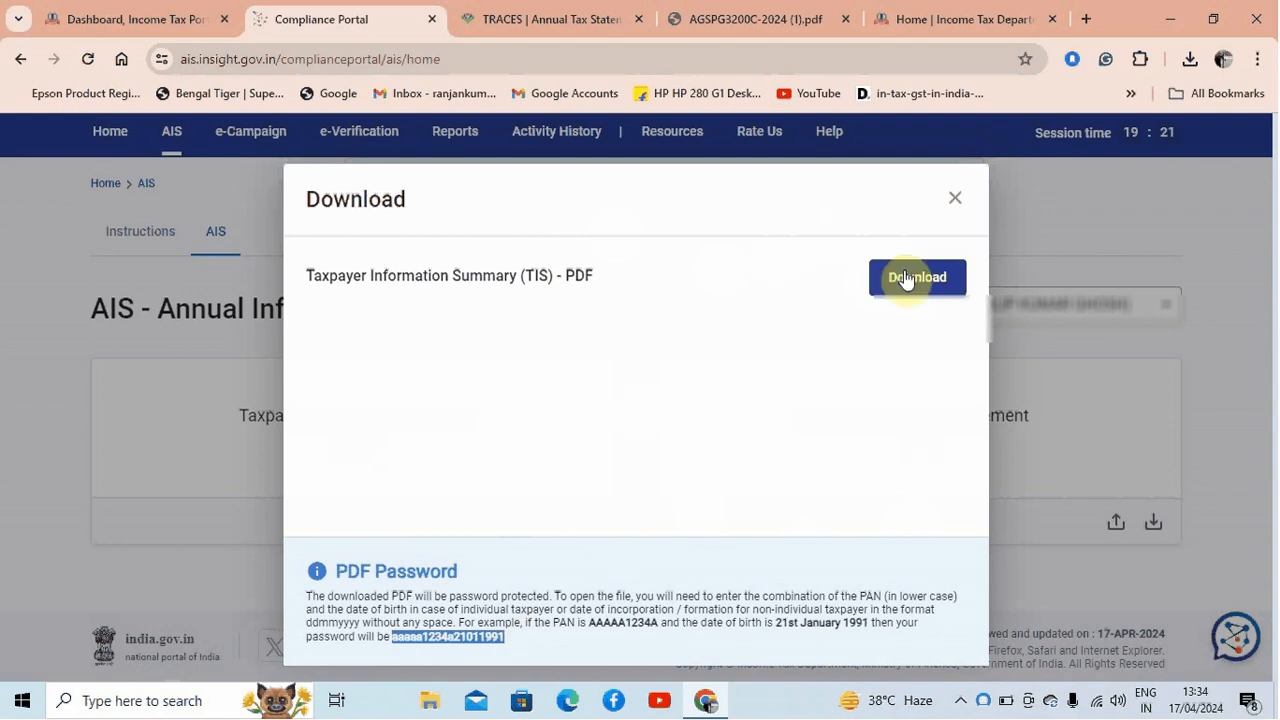
{"action": "left_click", "coordinate": [955, 205]}
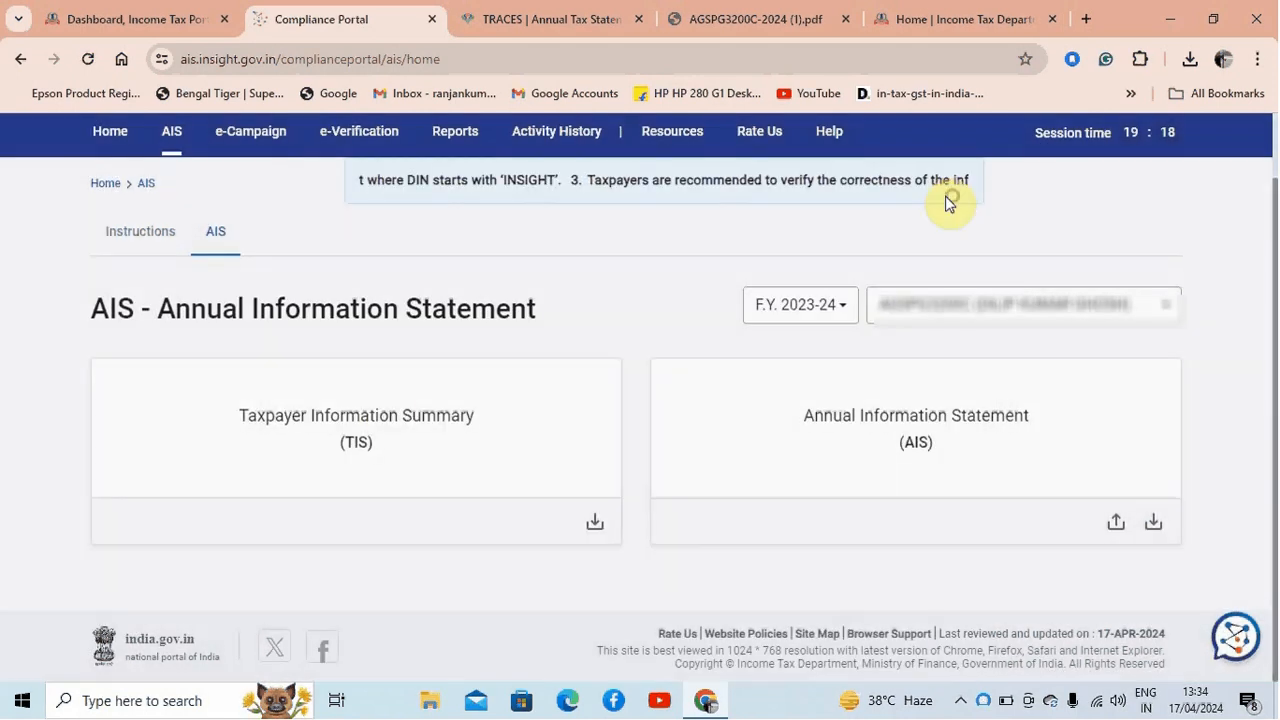
Open the Taxpayer Information Summary for F.Y. 2023-24 and review its general information and income categories
{"action": "left_click", "coordinate": [396, 397]}
{"action": "left_click_drag", "start_coordinate": [1266, 285], "coordinate": [1266, 514]}
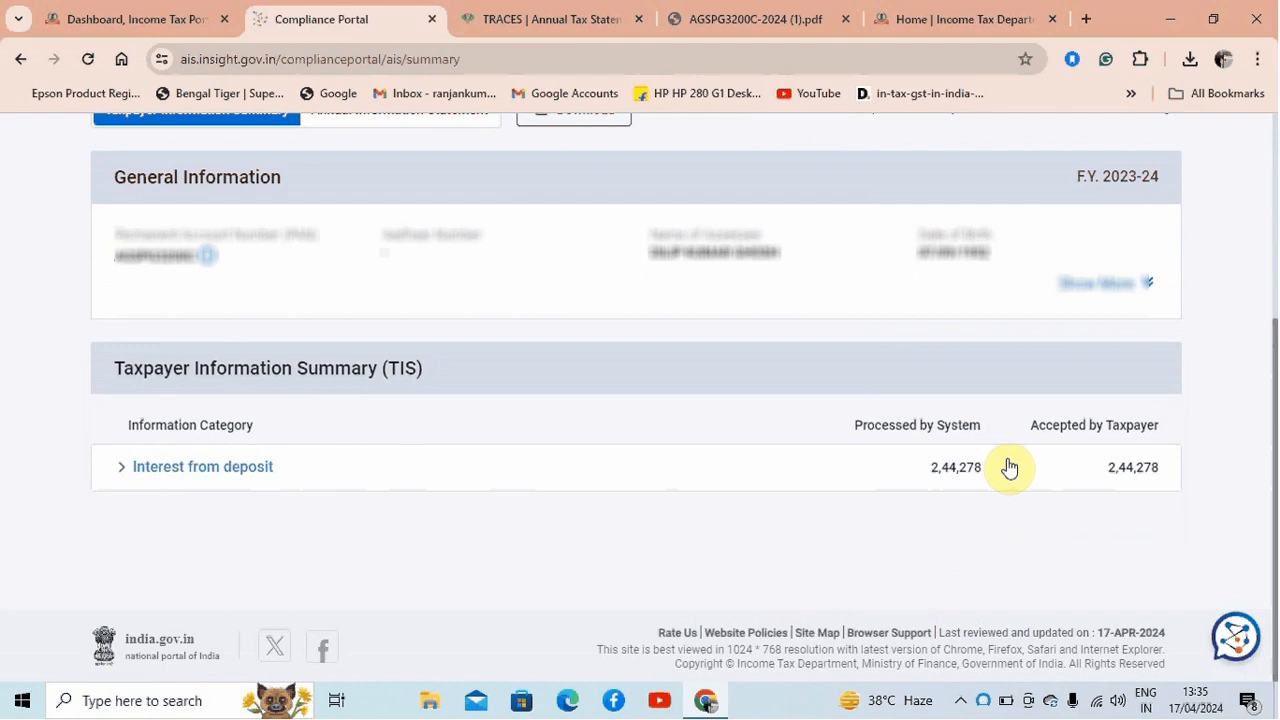
{"action": "scroll", "coordinate": [728, 467], "scroll_direction": "up", "scroll_amount": 3}
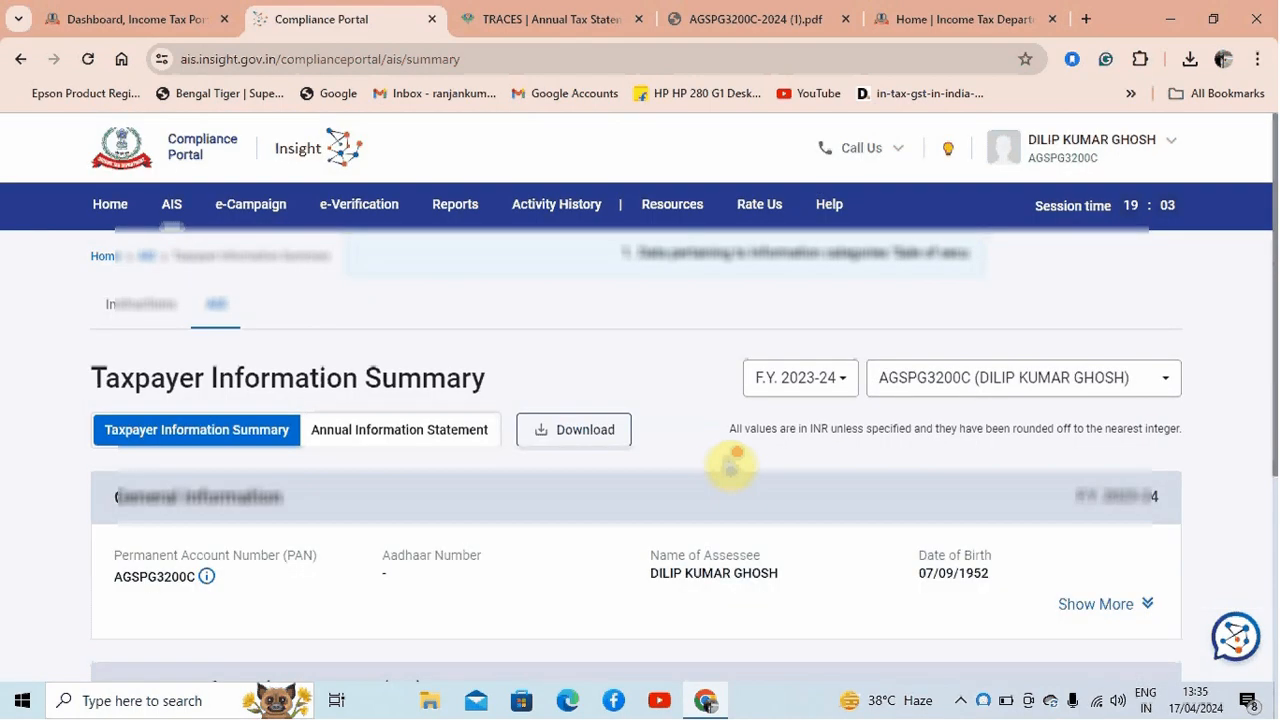
{"action": "scroll", "coordinate": [734, 467], "scroll_direction": "down", "scroll_amount": 3}
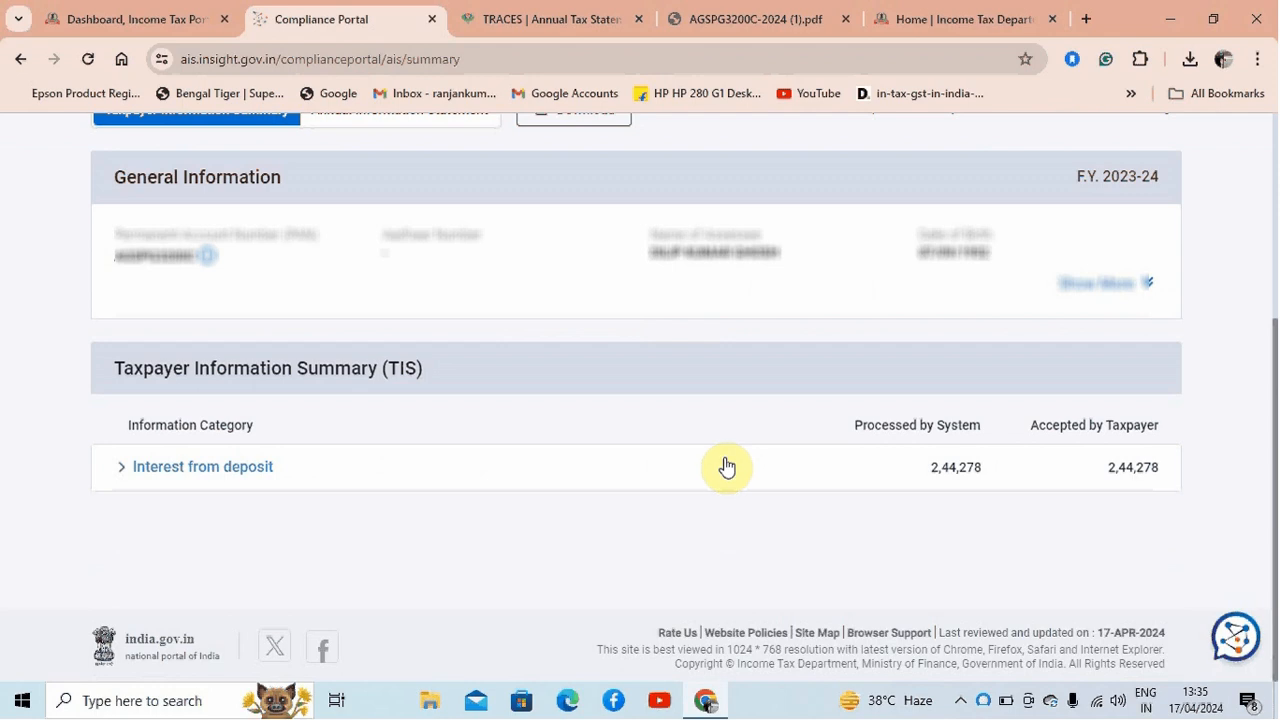
{"action": "scroll", "coordinate": [727, 467], "scroll_direction": "up", "scroll_amount": 3}
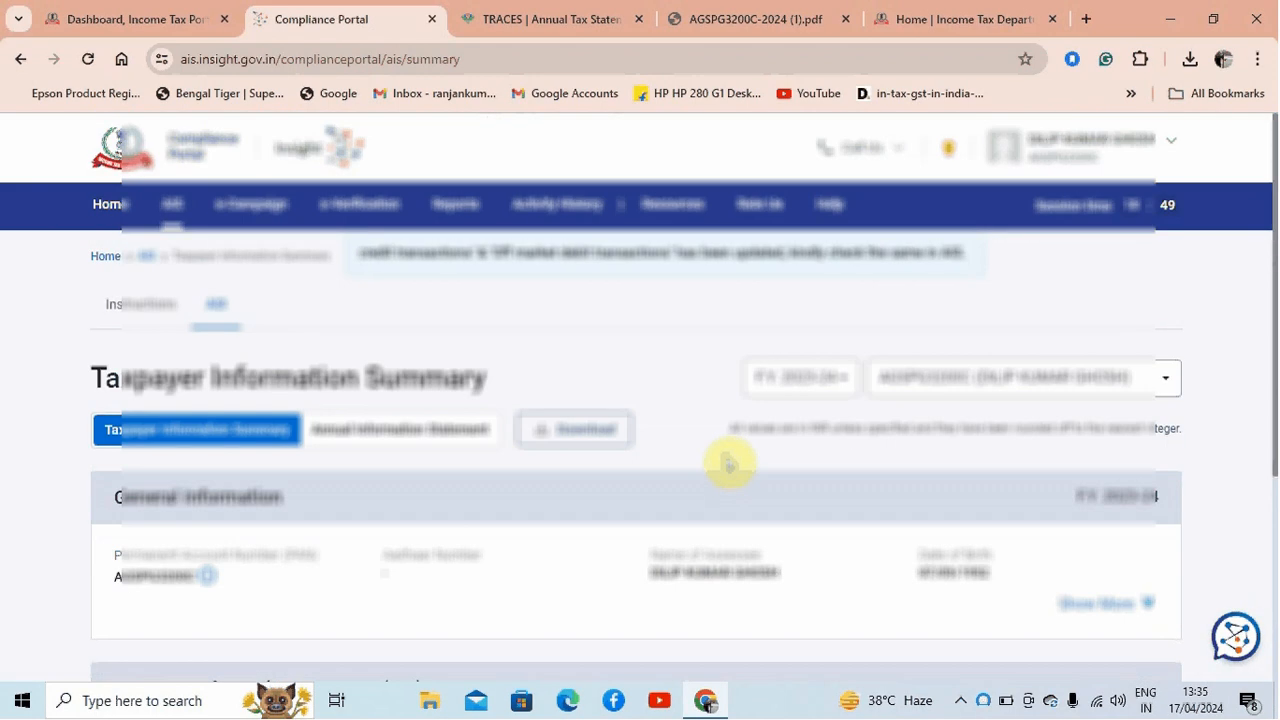
Return to the e-Filing dashboard and open the File Income Tax Return page
{"action": "left_click", "coordinate": [110, 18]}
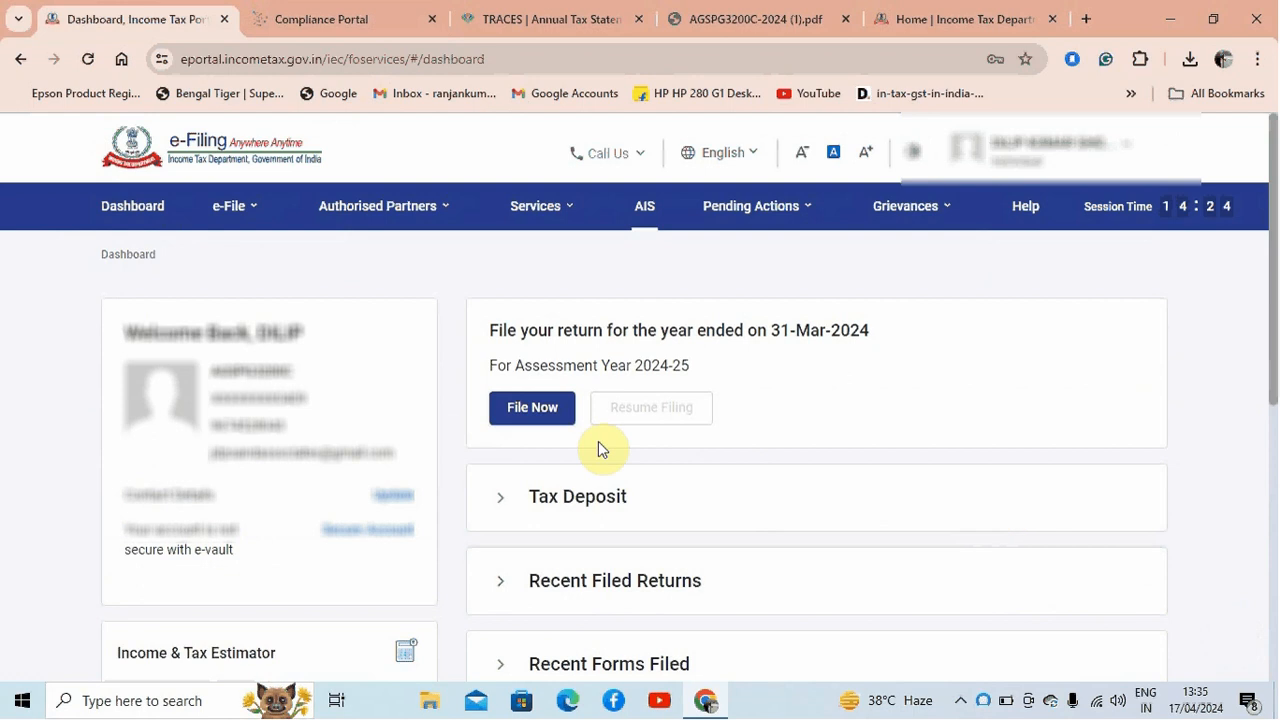
{"action": "left_click", "coordinate": [262, 214]}
{"action": "mouse_move", "coordinate": [470, 254]}
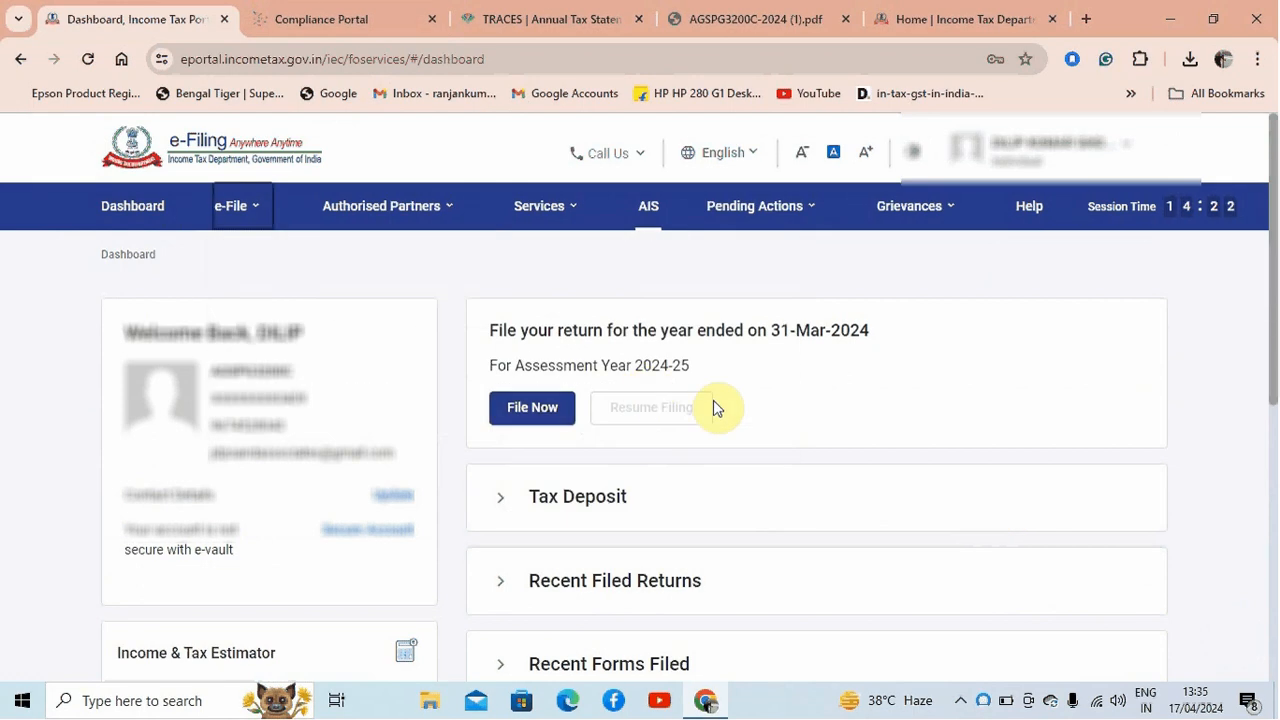
{"action": "mouse_move", "coordinate": [363, 220]}
{"action": "mouse_move", "coordinate": [223, 216]}
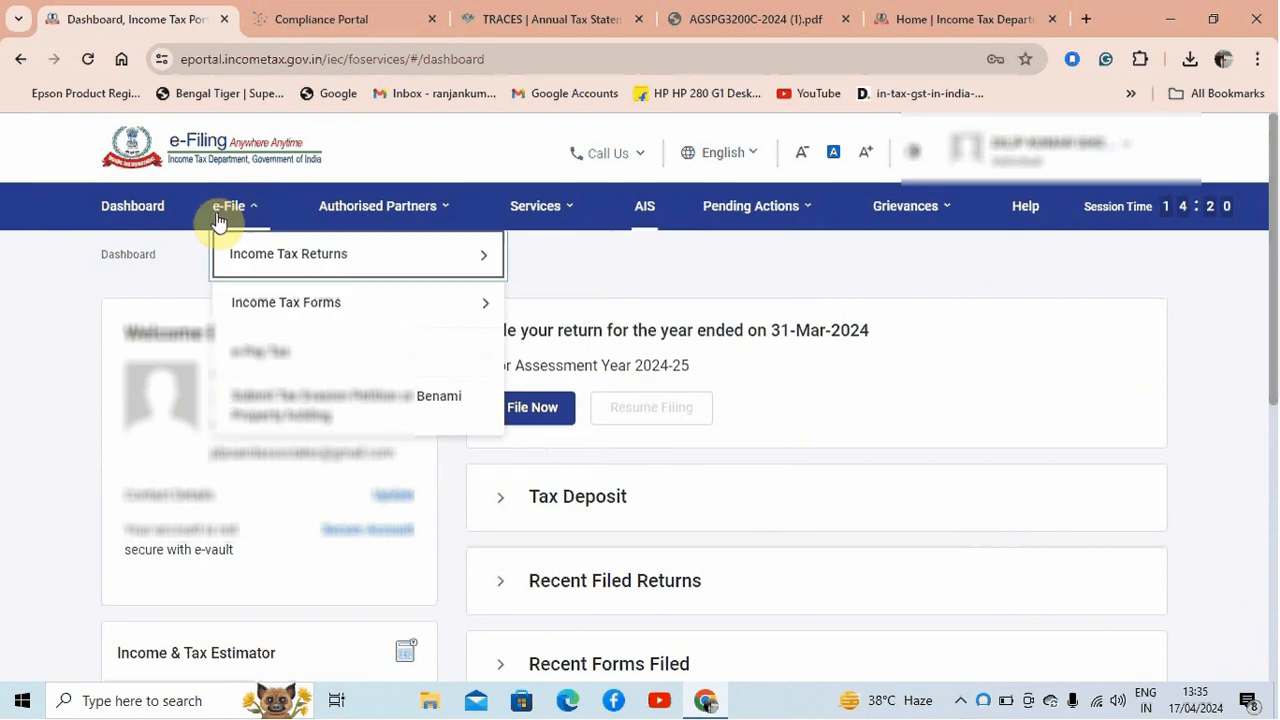
{"action": "mouse_move", "coordinate": [244, 260]}
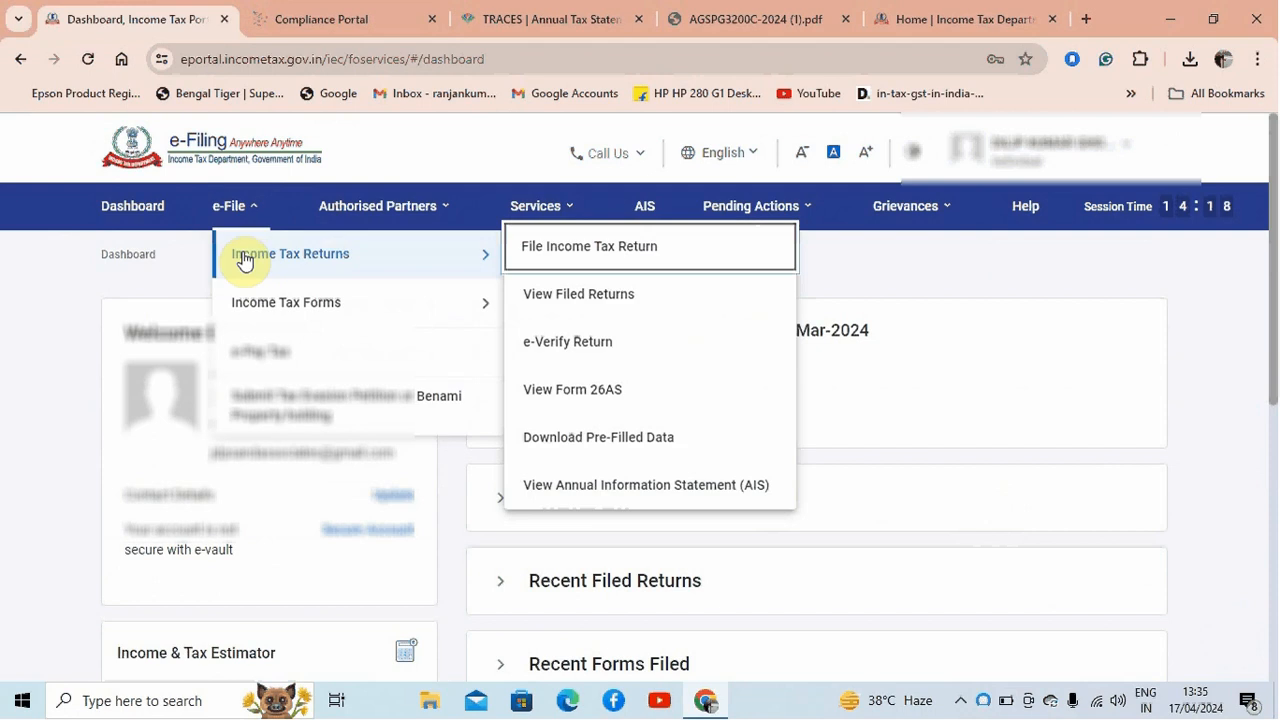
{"action": "left_click", "coordinate": [588, 254]}
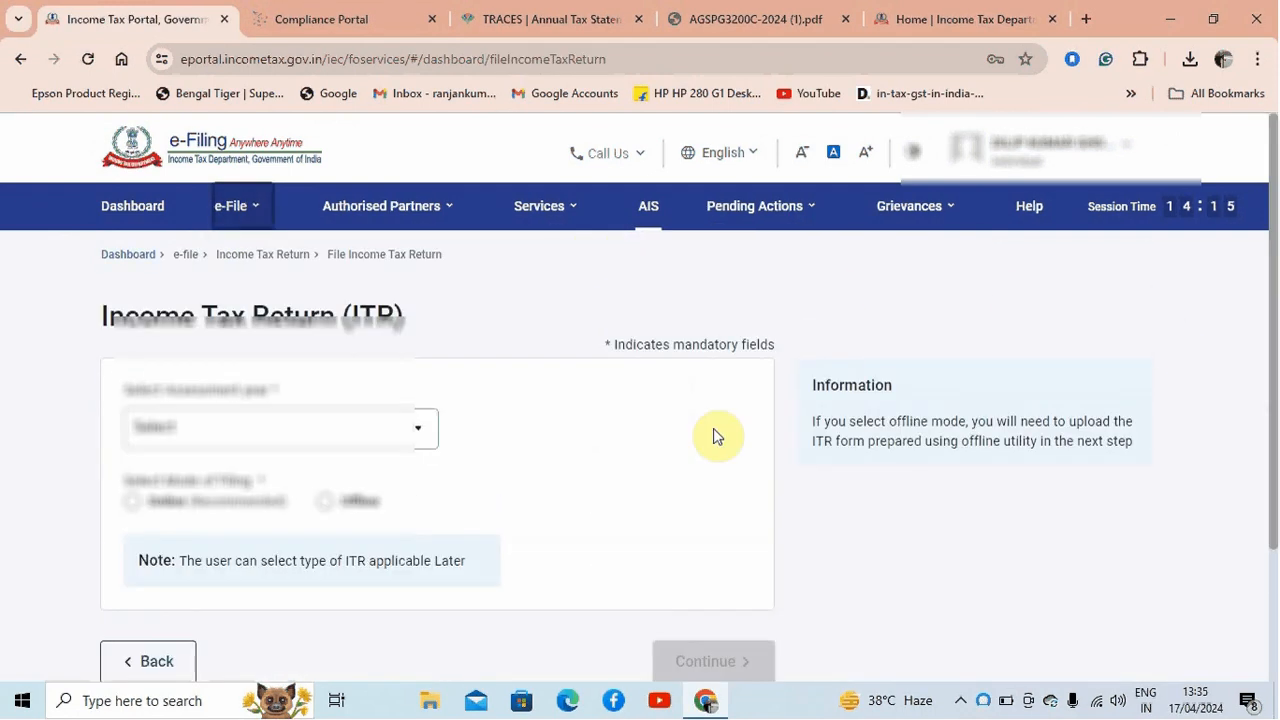
Select assessment year 2024-25 (Current A.Y.) with the Online mode of filing and continue
{"action": "left_click", "coordinate": [266, 430]}
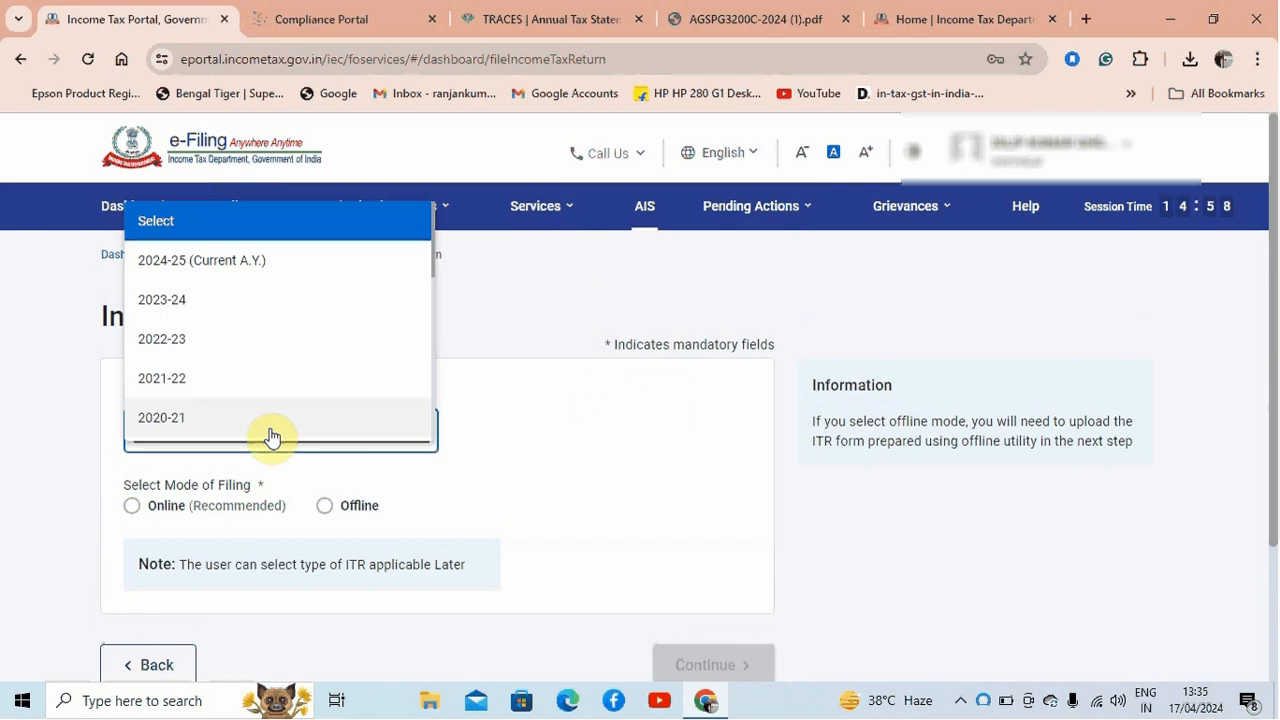
{"action": "left_click", "coordinate": [272, 268]}
{"action": "left_click_drag", "start_coordinate": [1271, 374], "coordinate": [1274, 457]}
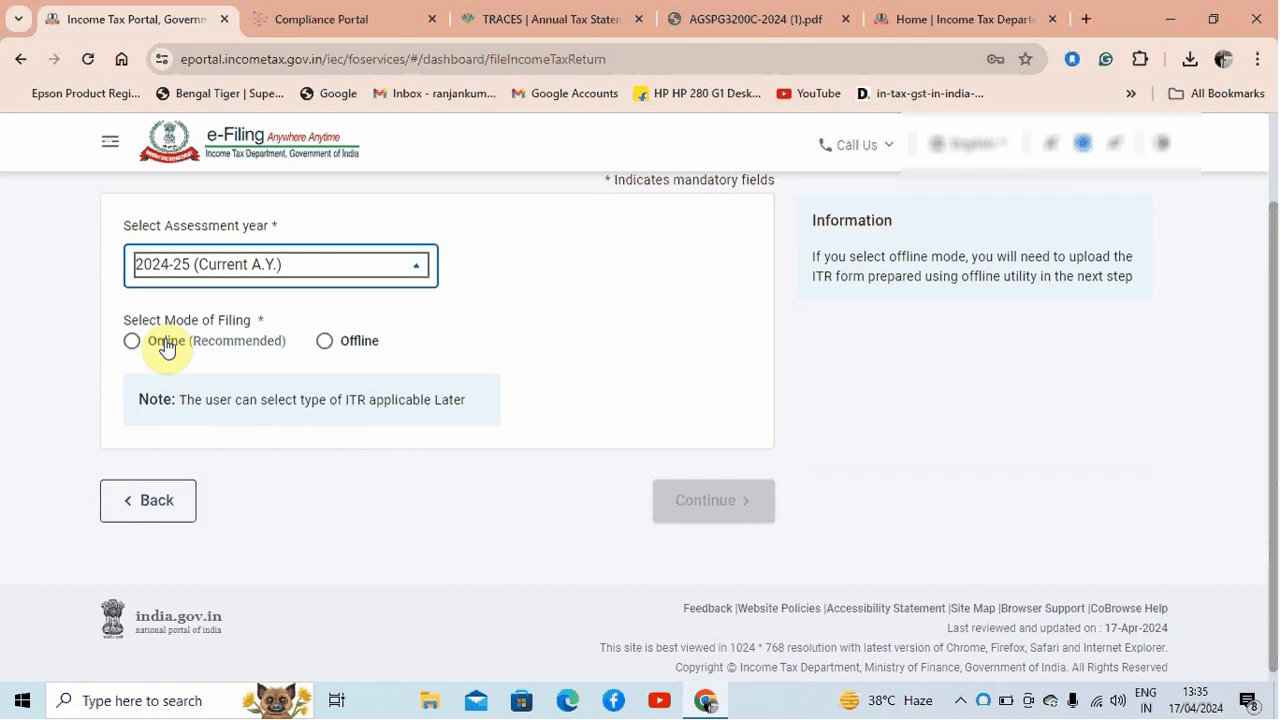
{"action": "left_click", "coordinate": [135, 340]}
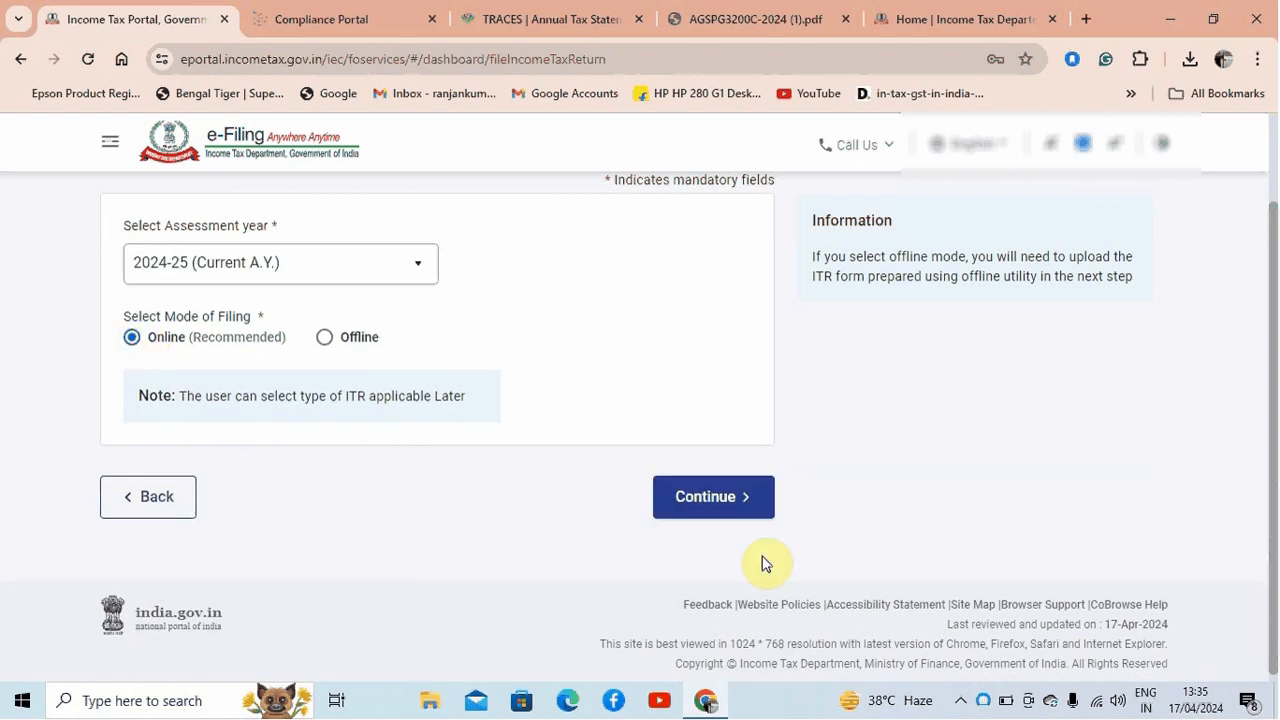
{"action": "left_click", "coordinate": [706, 508]}
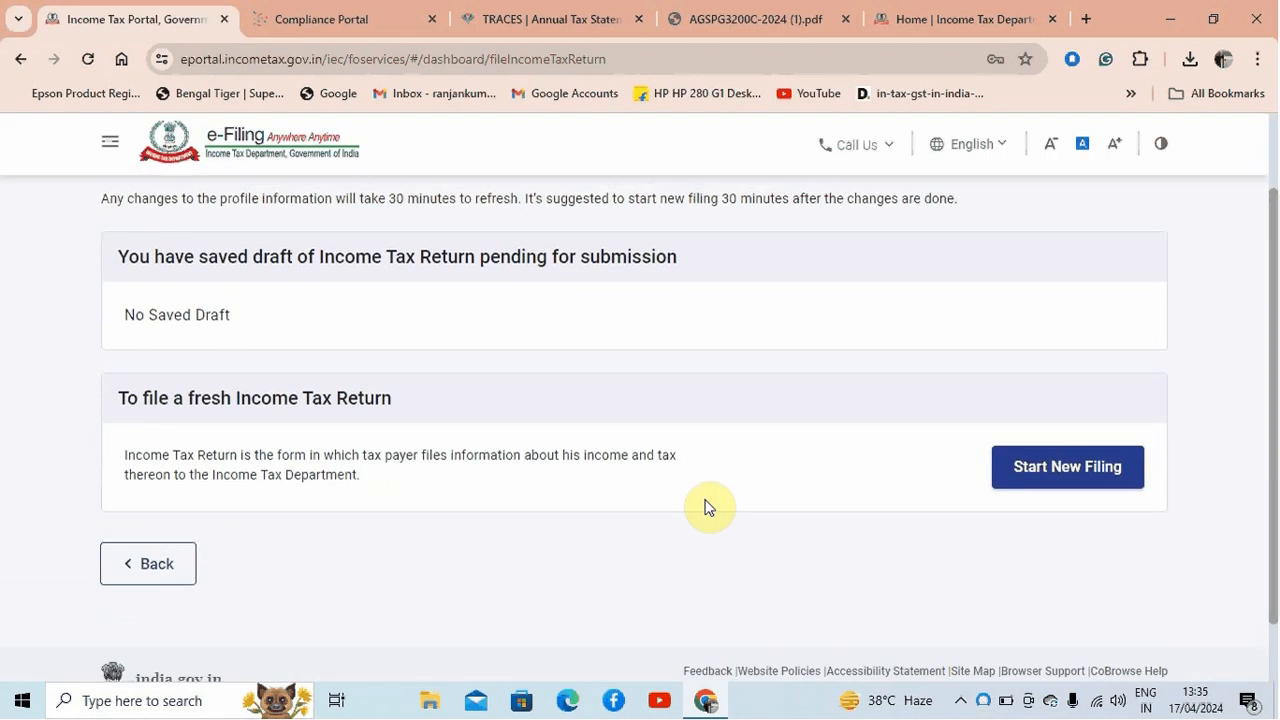
Start a new filing with the Individual status and continue to the ITR form selection
{"action": "left_click", "coordinate": [1057, 476]}
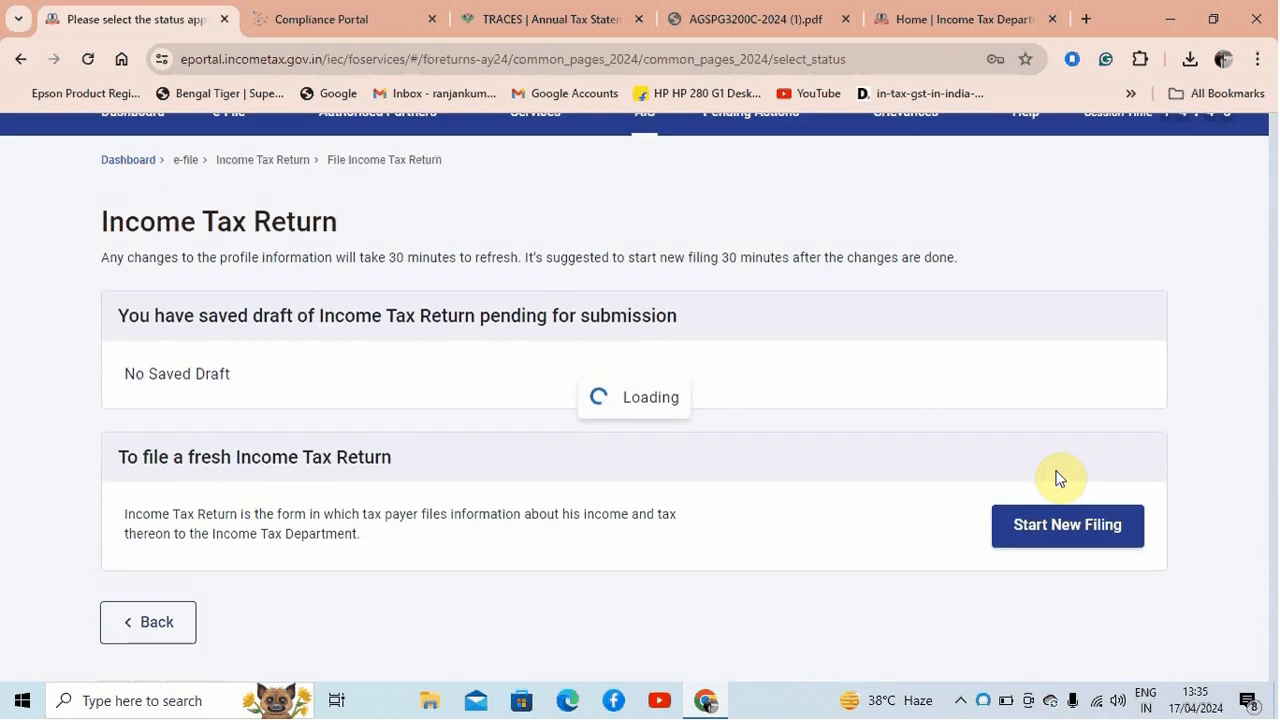
{"action": "left_click", "coordinate": [217, 358]}
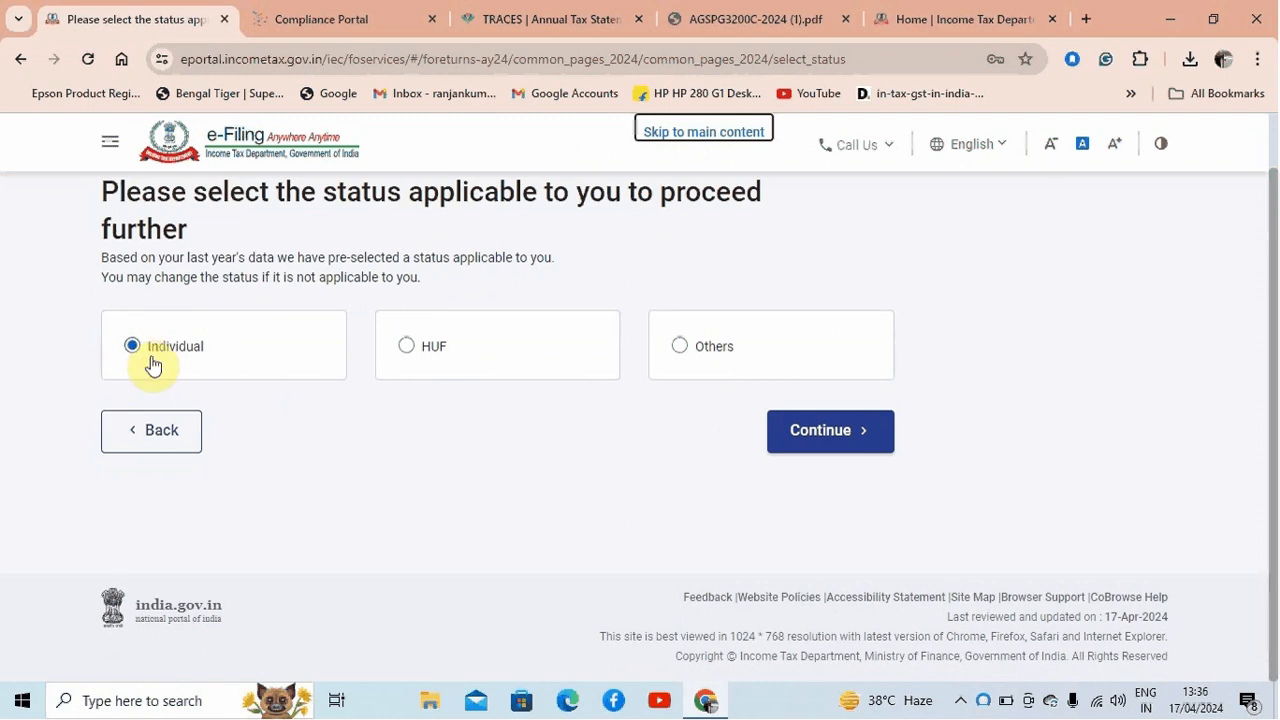
{"action": "left_click", "coordinate": [816, 437]}
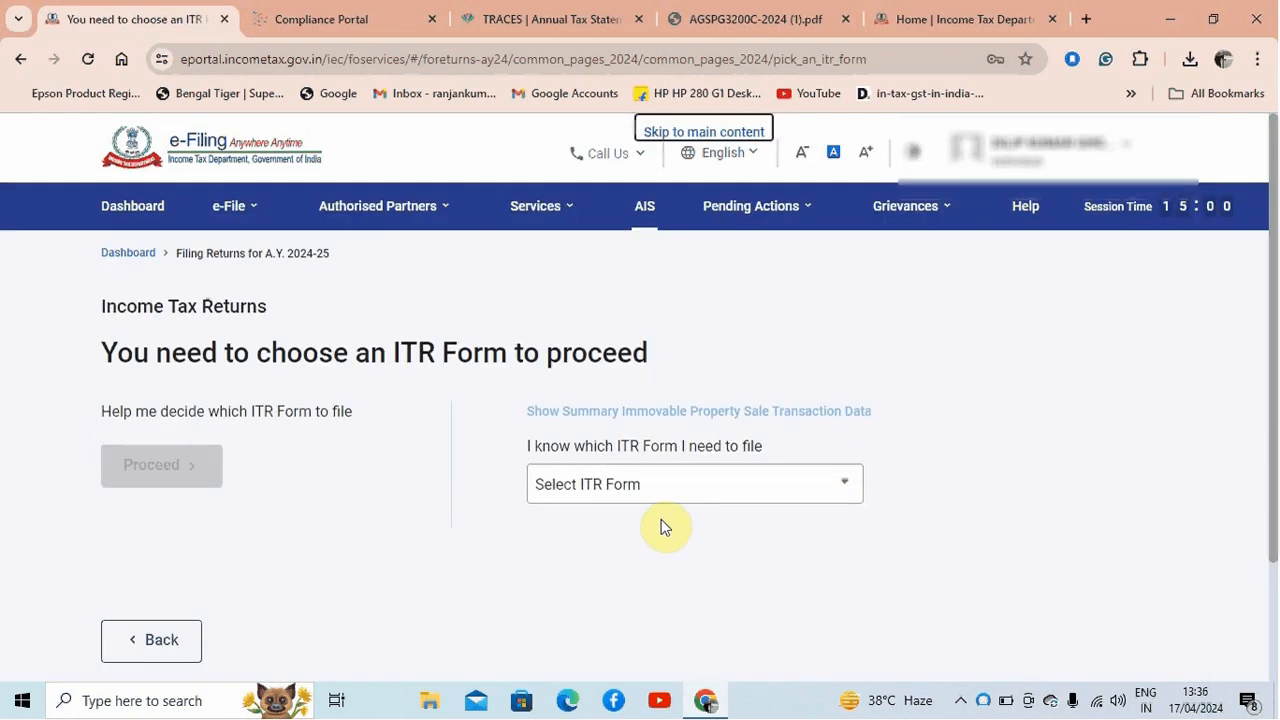
Choose ITR - 1 as the form to file and proceed with it
{"action": "left_click", "coordinate": [735, 487]}
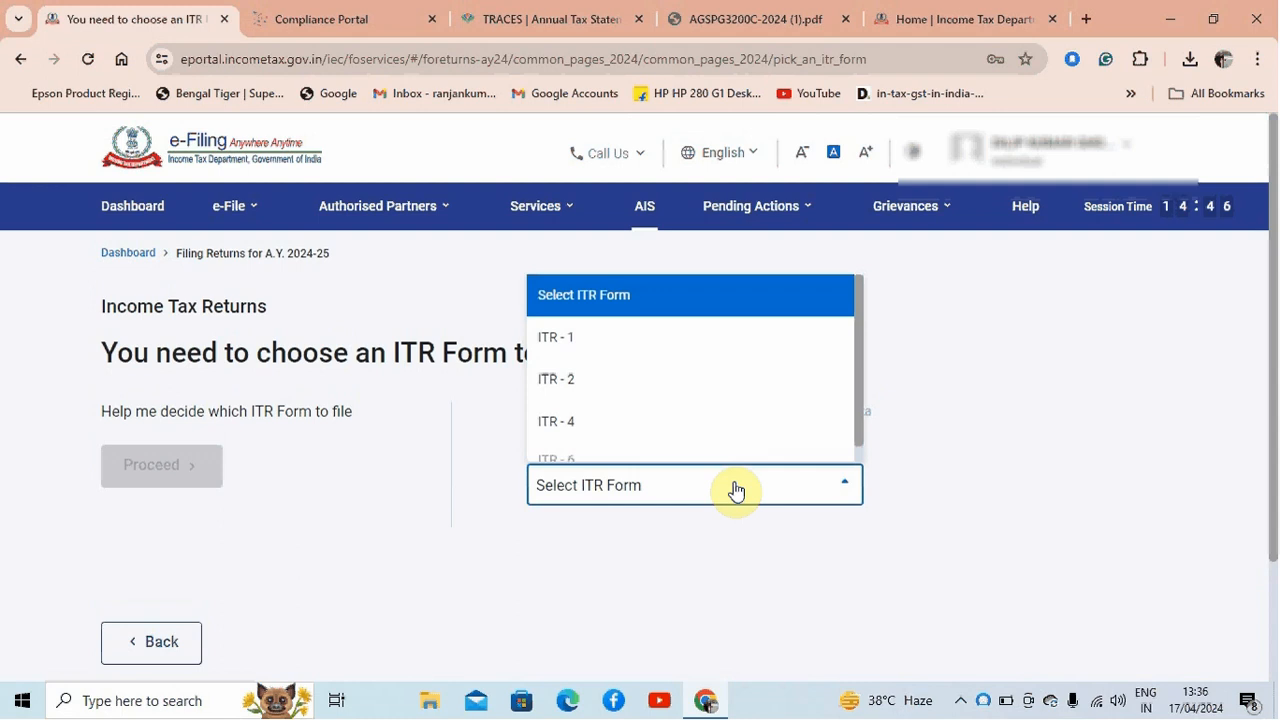
{"action": "left_click", "coordinate": [604, 340]}
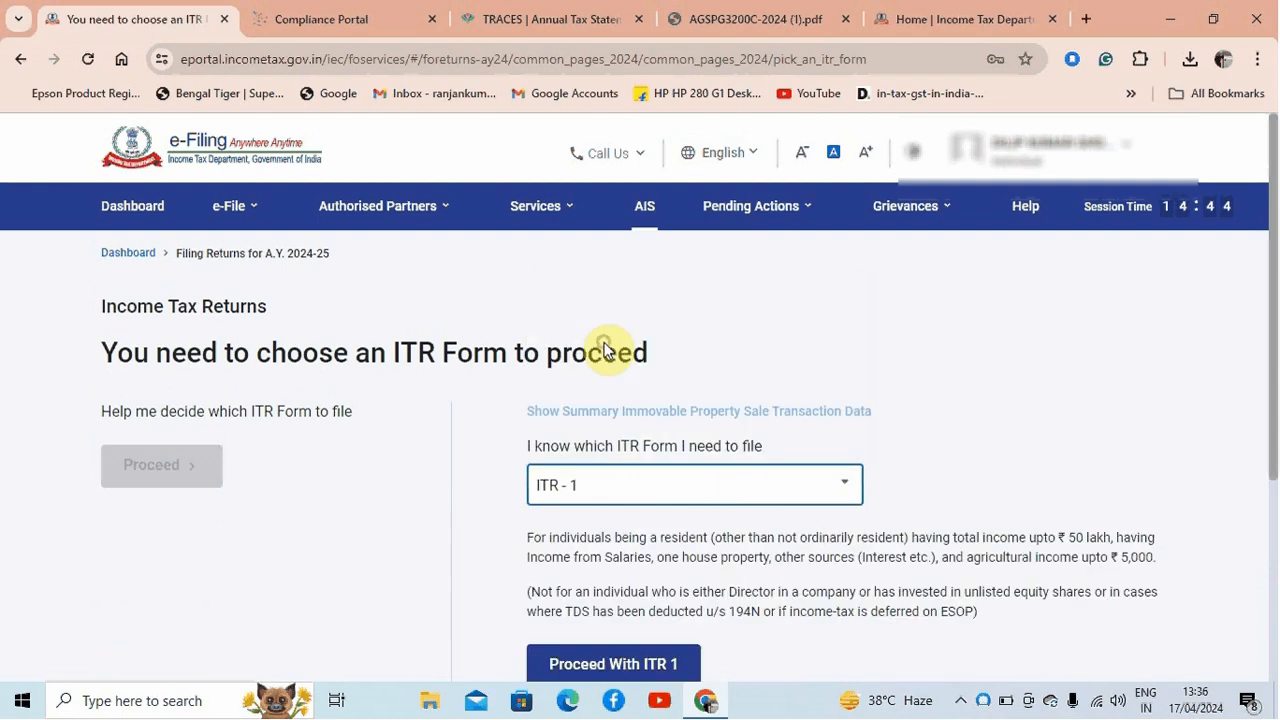
{"action": "scroll", "coordinate": [1270, 372], "scroll_direction": "down", "scroll_amount": 1}
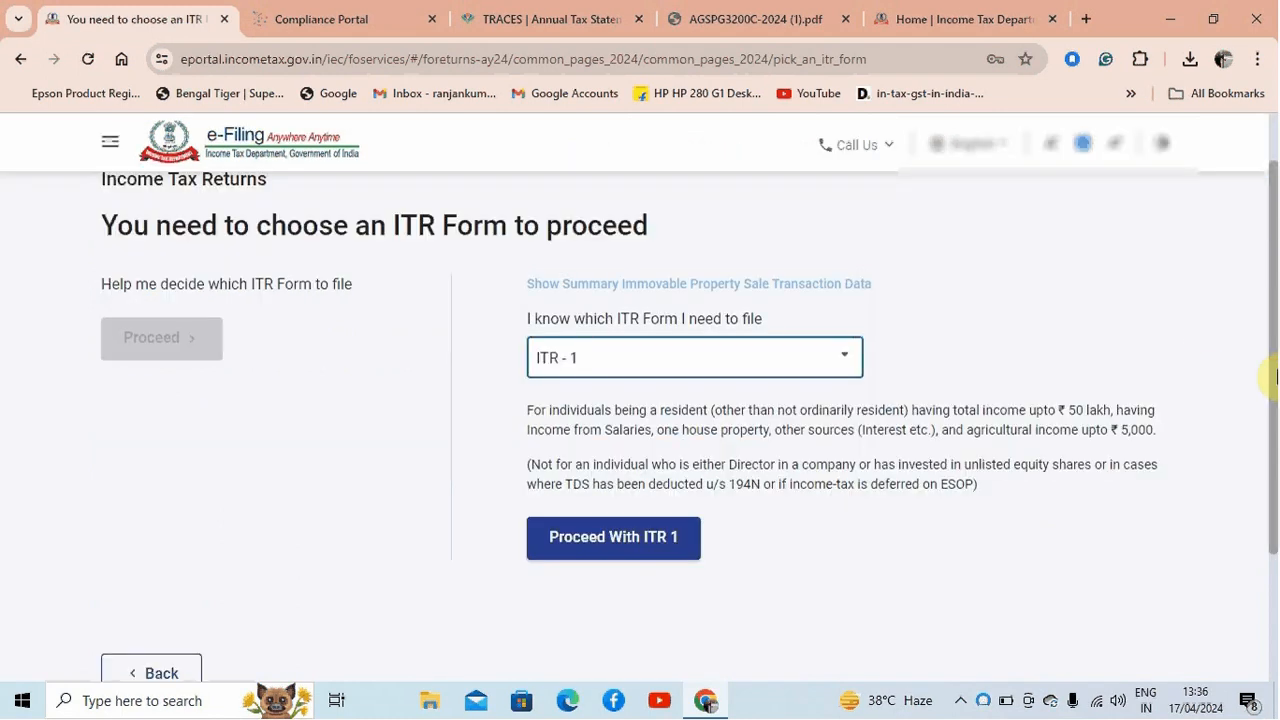
{"action": "scroll", "coordinate": [1272, 365], "scroll_direction": "up", "scroll_amount": 1}
{"action": "left_click", "coordinate": [794, 376]}
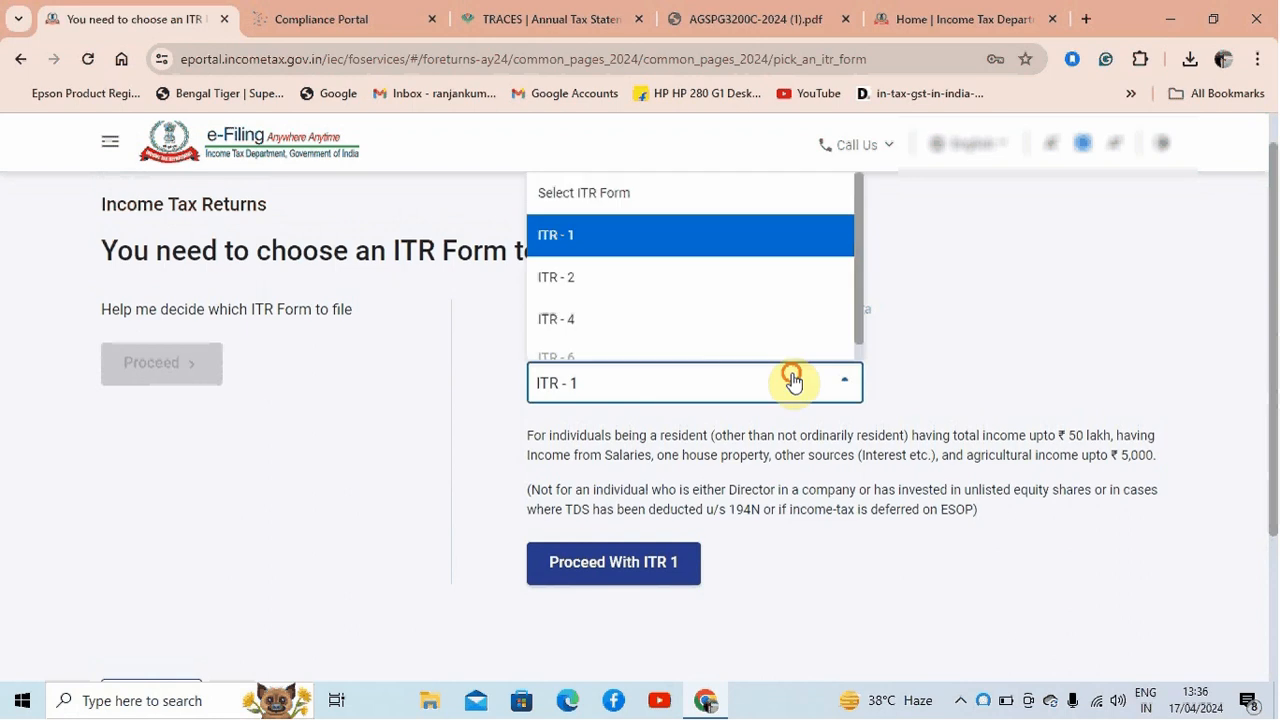
{"action": "left_click", "coordinate": [1034, 311]}
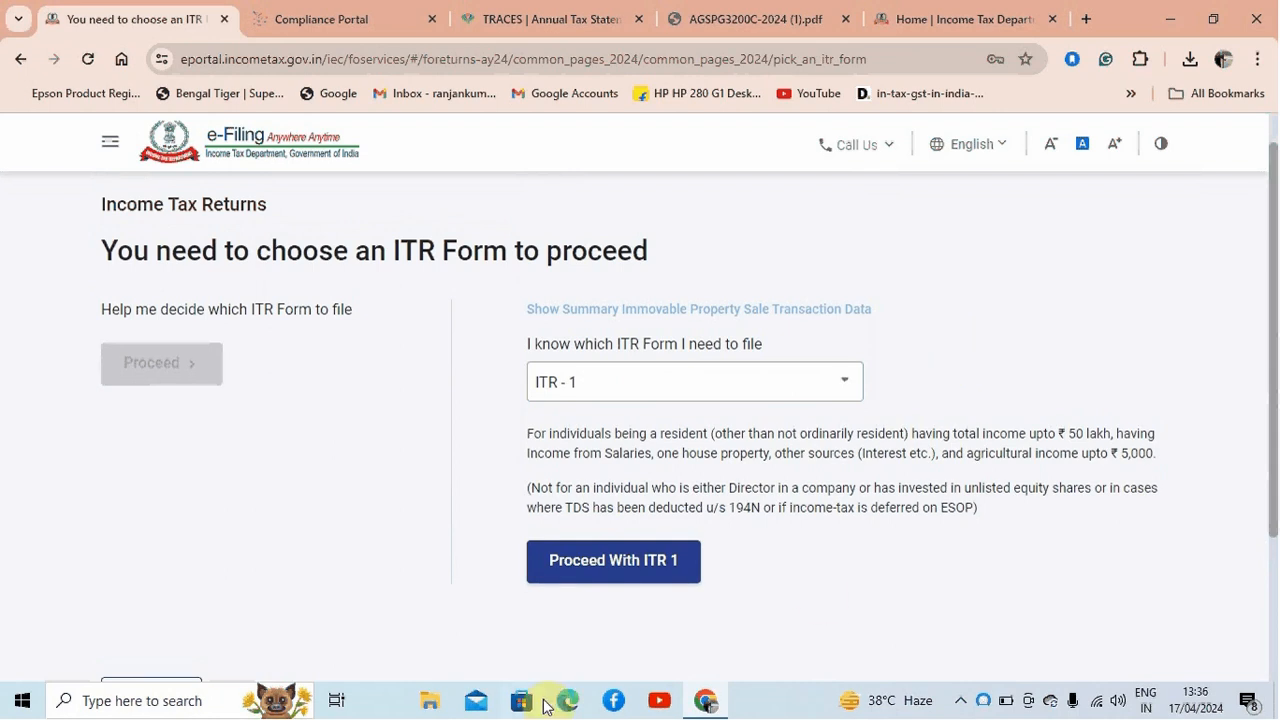
{"action": "left_click", "coordinate": [625, 566]}
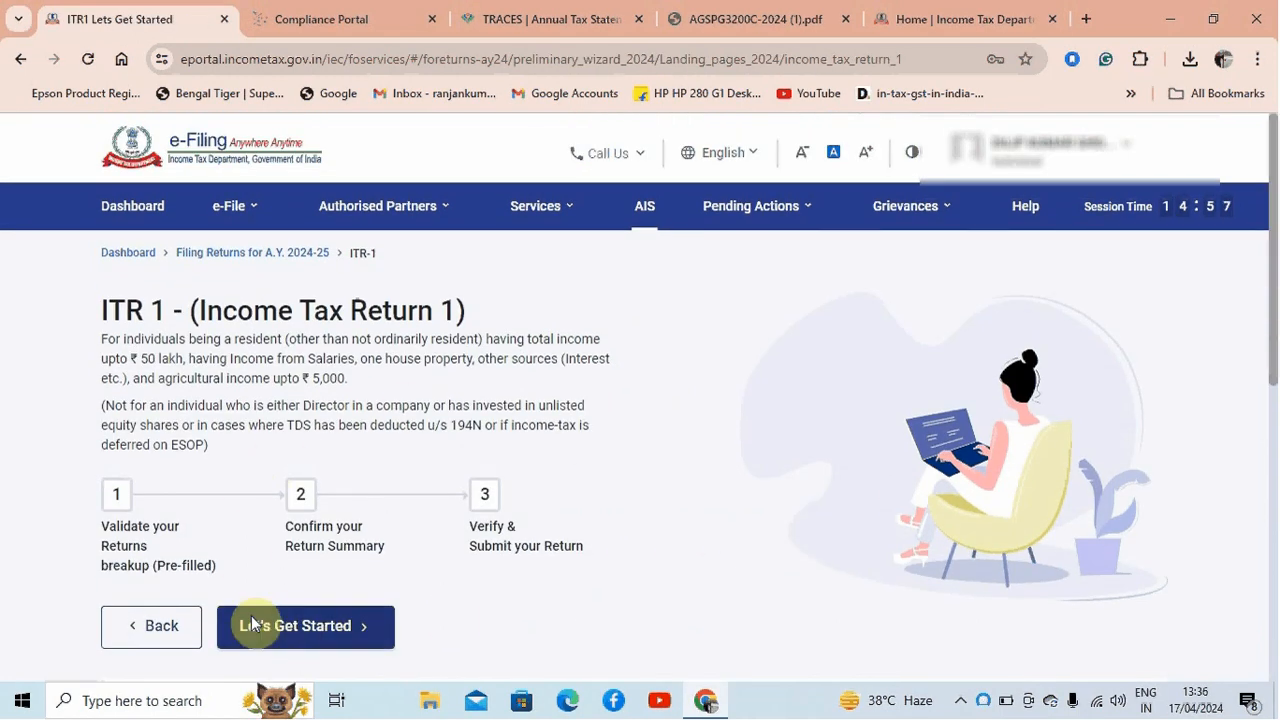
Begin ITR 1, give "Taxable income is more than basic exemption limit" as the filing reason and continue
{"action": "left_click", "coordinate": [305, 630]}
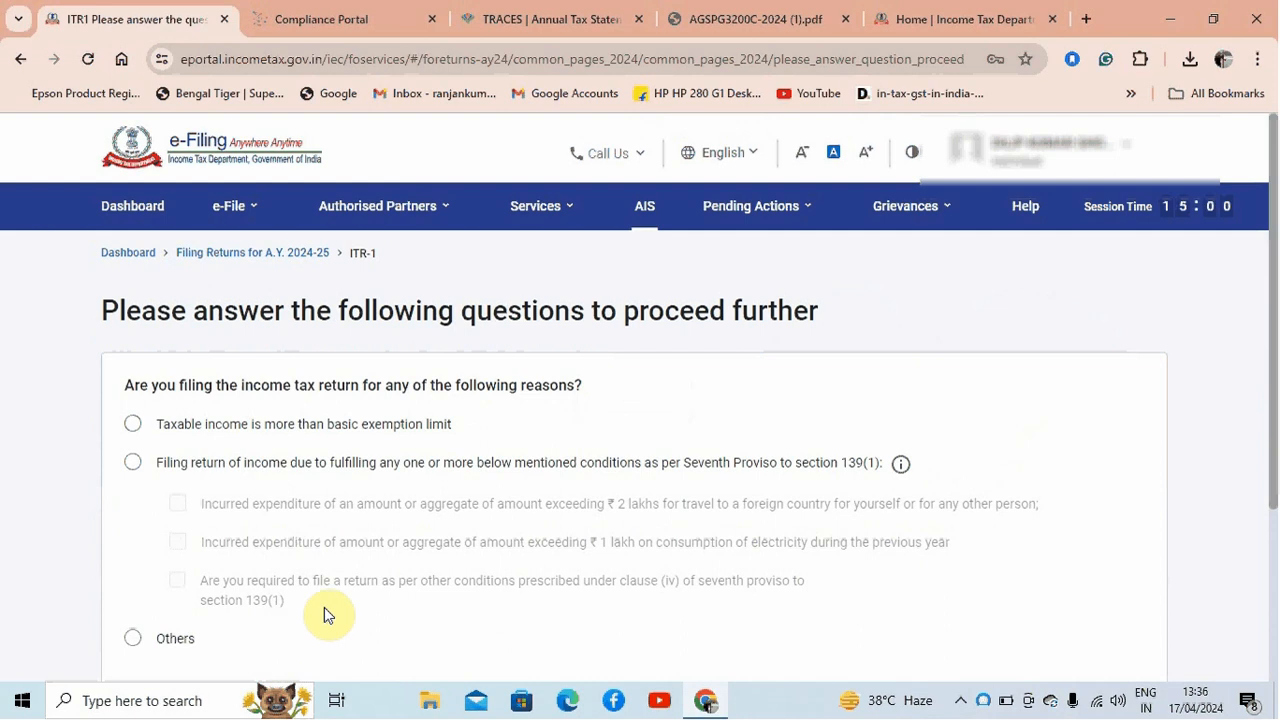
{"action": "left_click", "coordinate": [134, 426]}
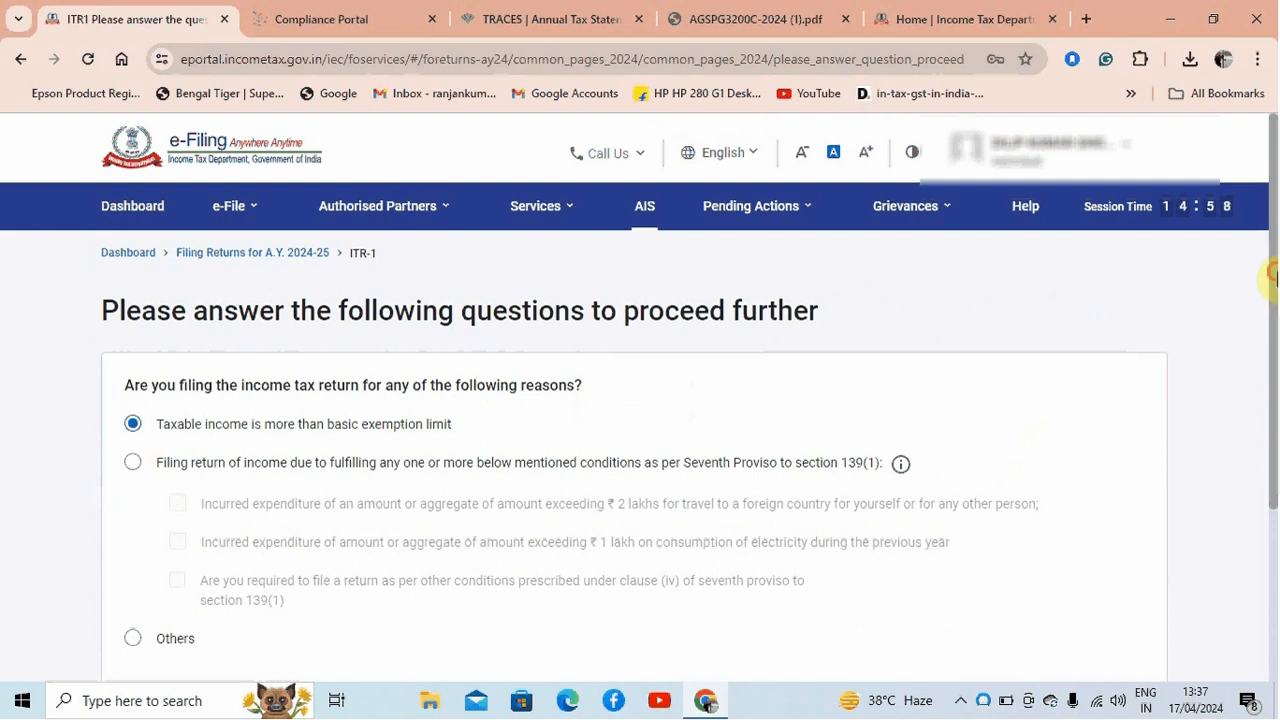
{"action": "left_click_drag", "start_coordinate": [1271, 268], "coordinate": [1271, 400]}
{"action": "left_click", "coordinate": [1094, 526]}
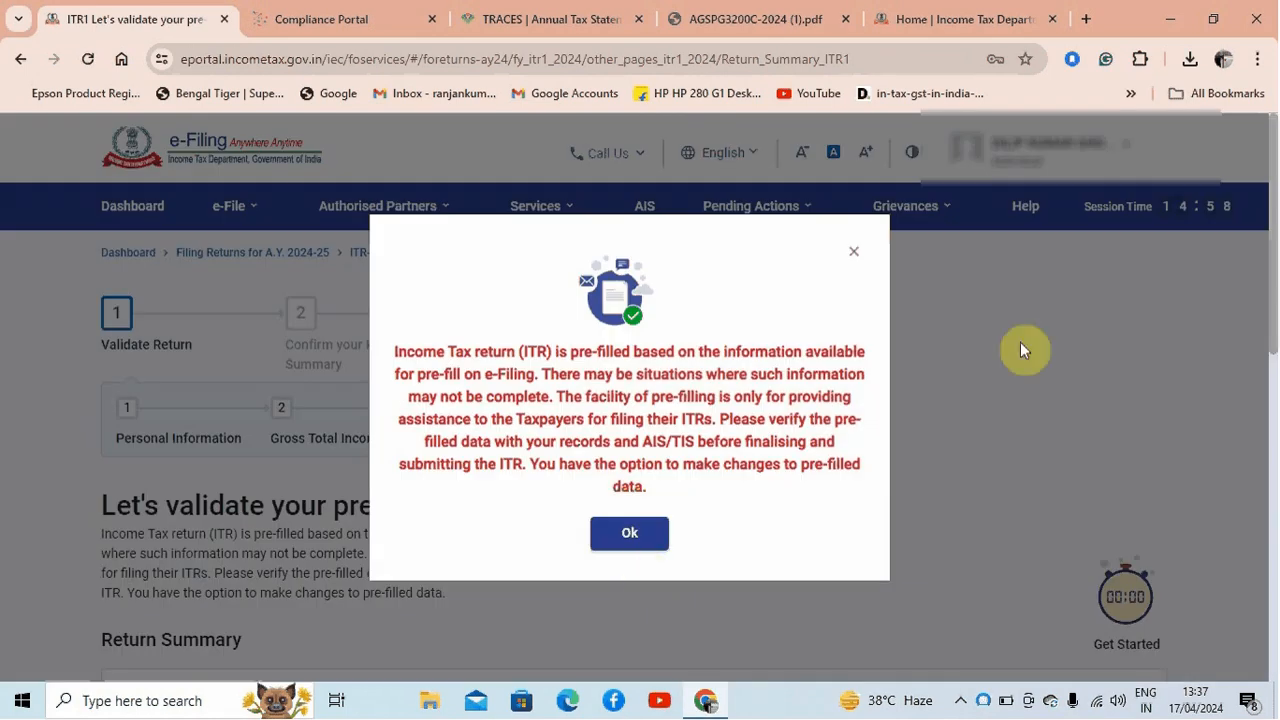
Review the pre-filled Return Summary and open its Personal Information section
{"action": "left_click", "coordinate": [629, 533]}
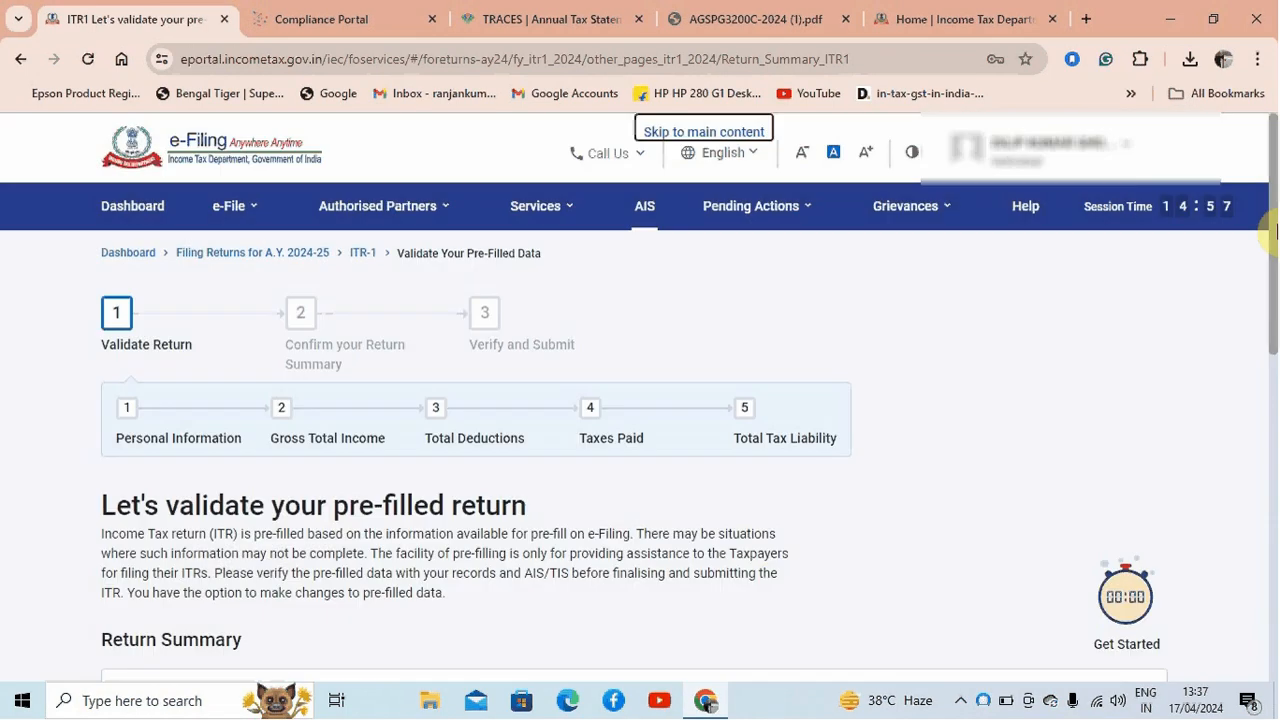
{"action": "left_click_drag", "start_coordinate": [1271, 215], "coordinate": [1275, 313]}
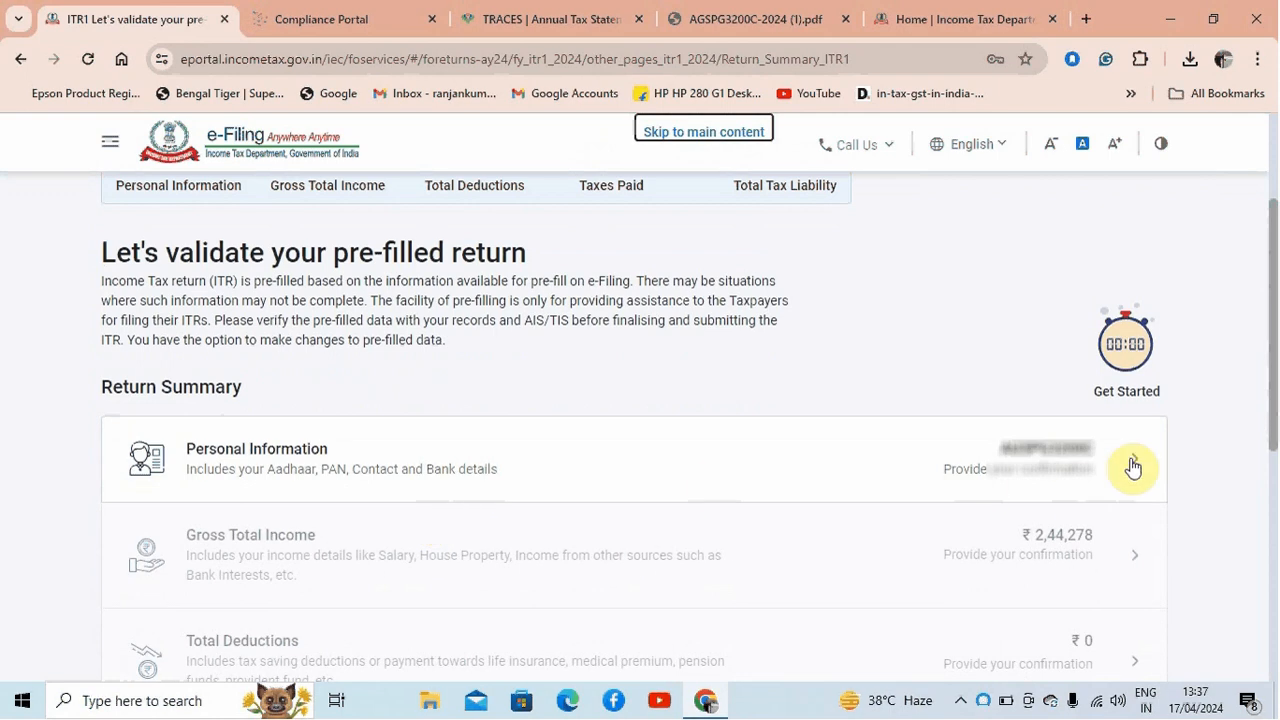
{"action": "left_click_drag", "start_coordinate": [1270, 415], "coordinate": [1274, 455]}
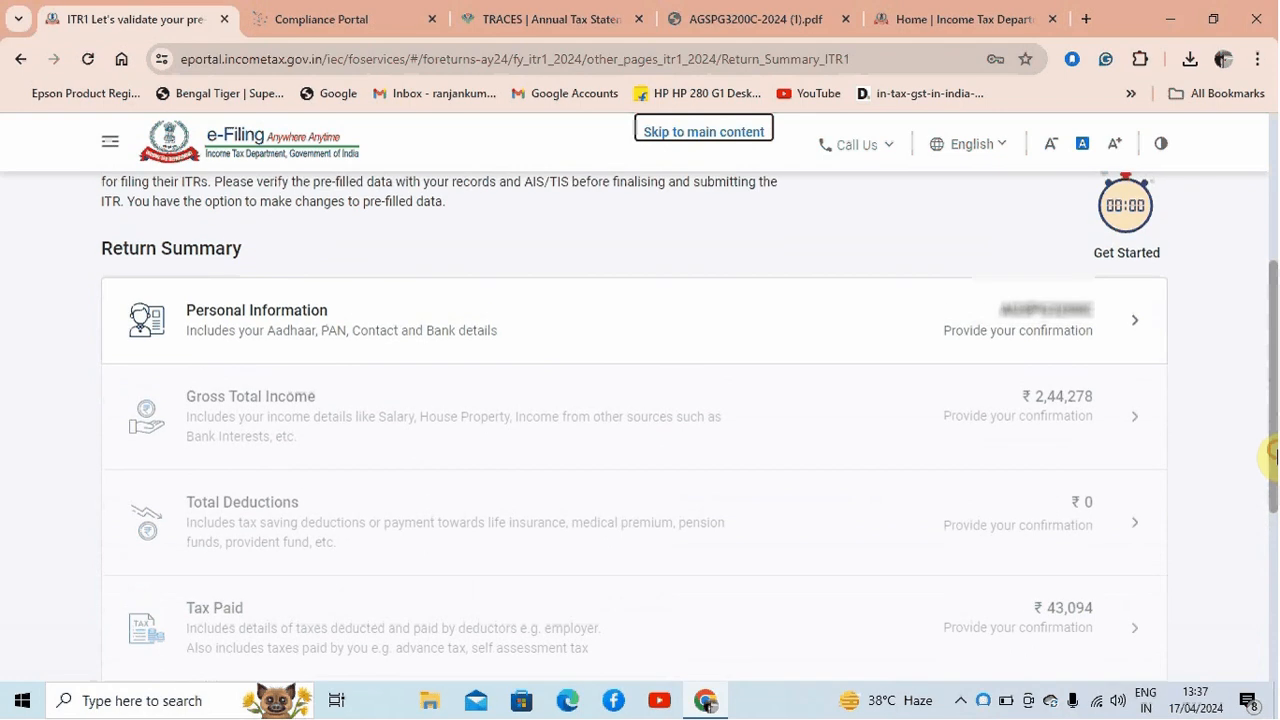
{"action": "left_click", "coordinate": [1122, 326]}
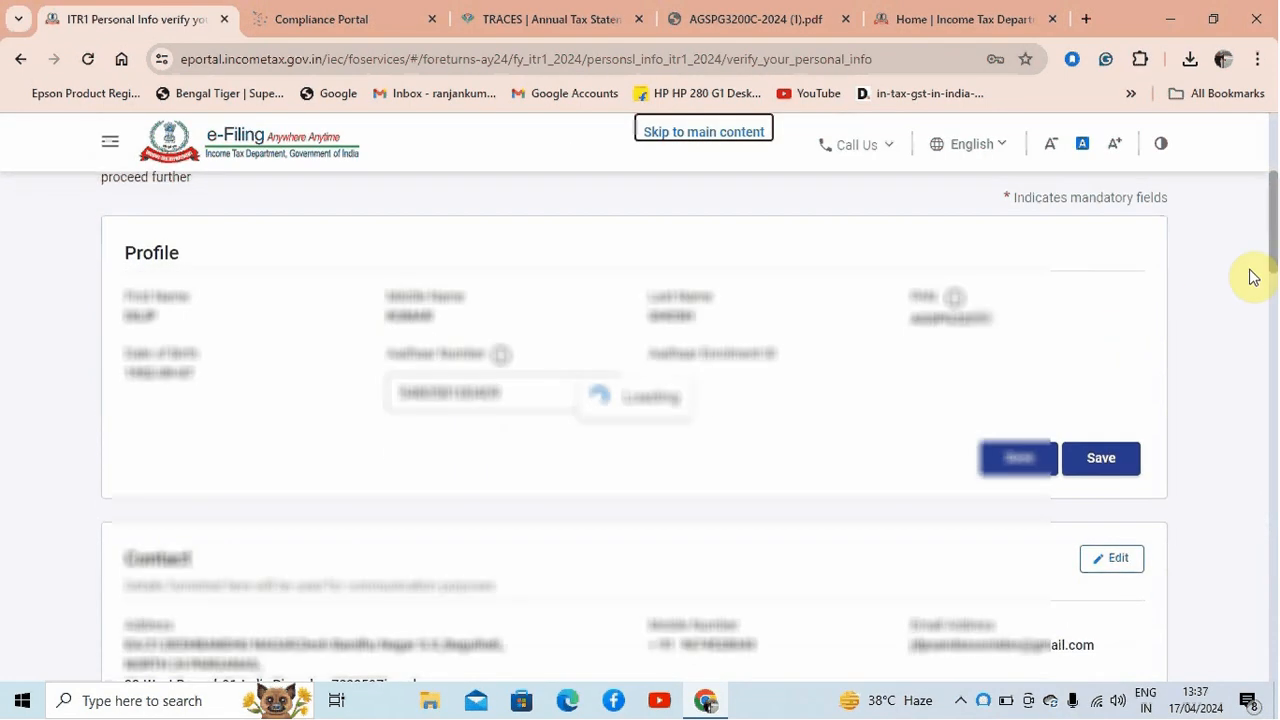
Look through the Nature of Employment options and set the field to Other Pensioners
{"action": "left_click_drag", "start_coordinate": [1269, 257], "coordinate": [1268, 349]}
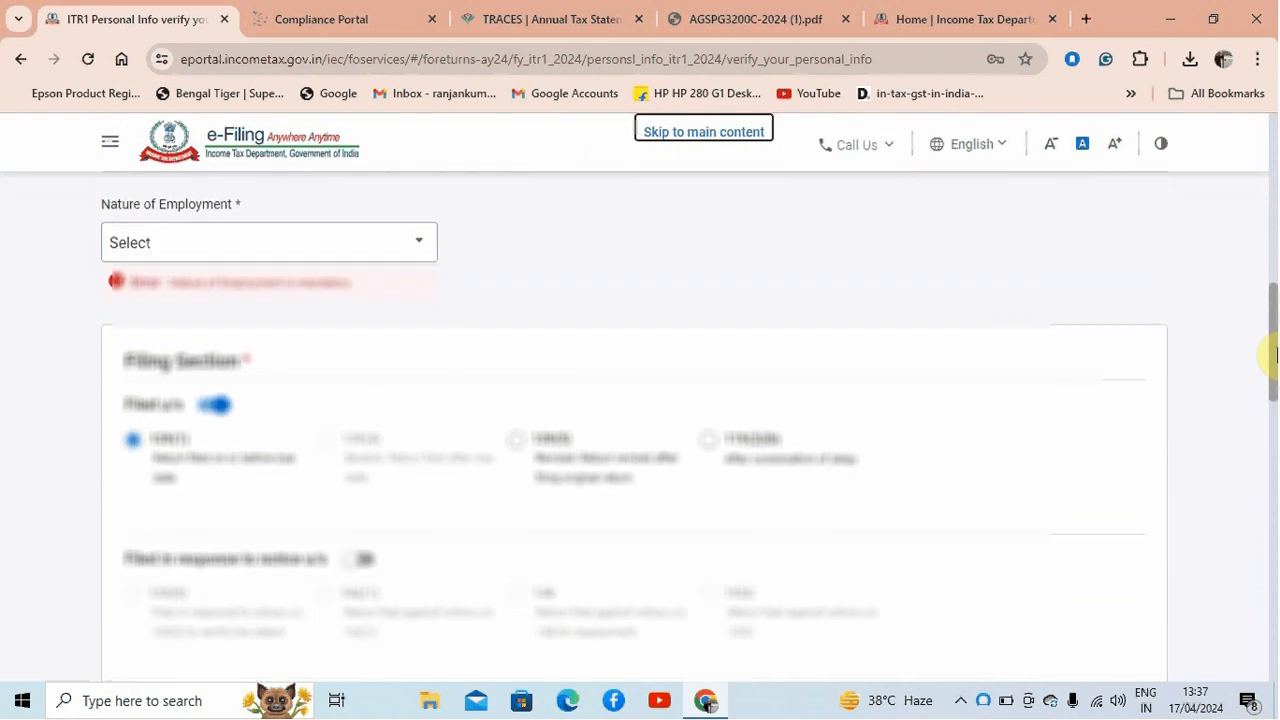
{"action": "left_click", "coordinate": [340, 258]}
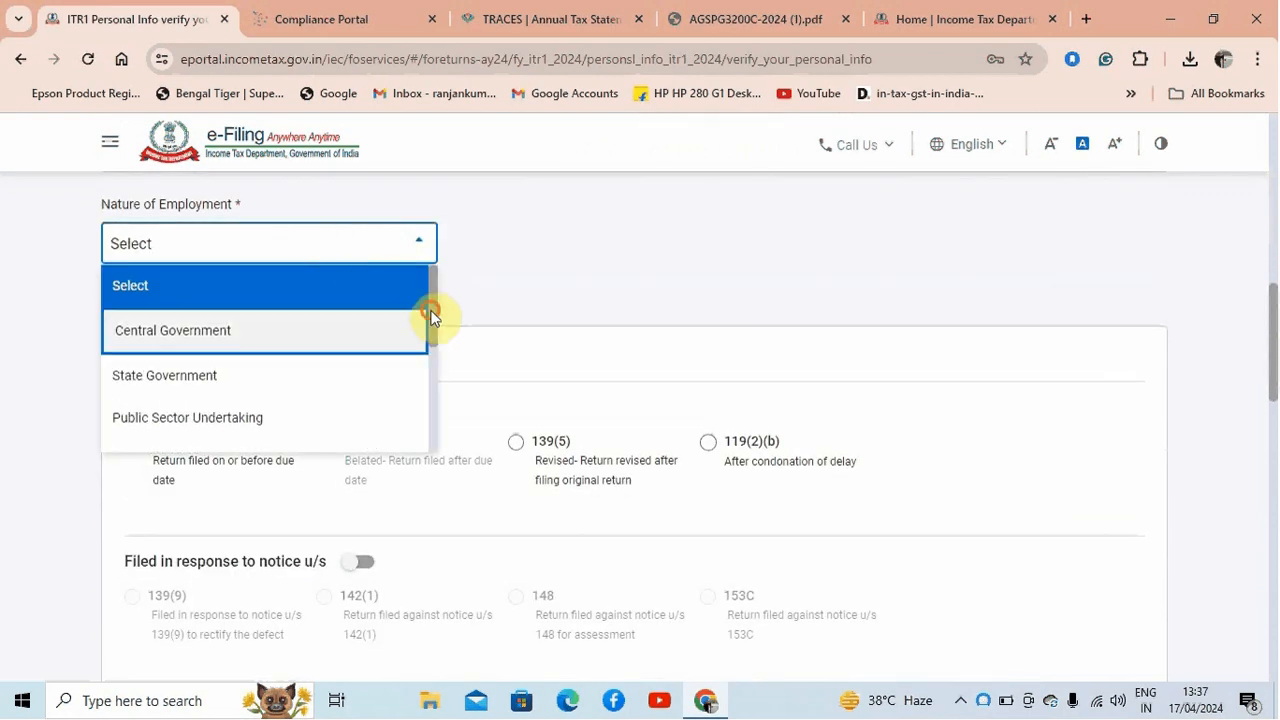
{"action": "left_click_drag", "start_coordinate": [430, 318], "coordinate": [433, 383]}
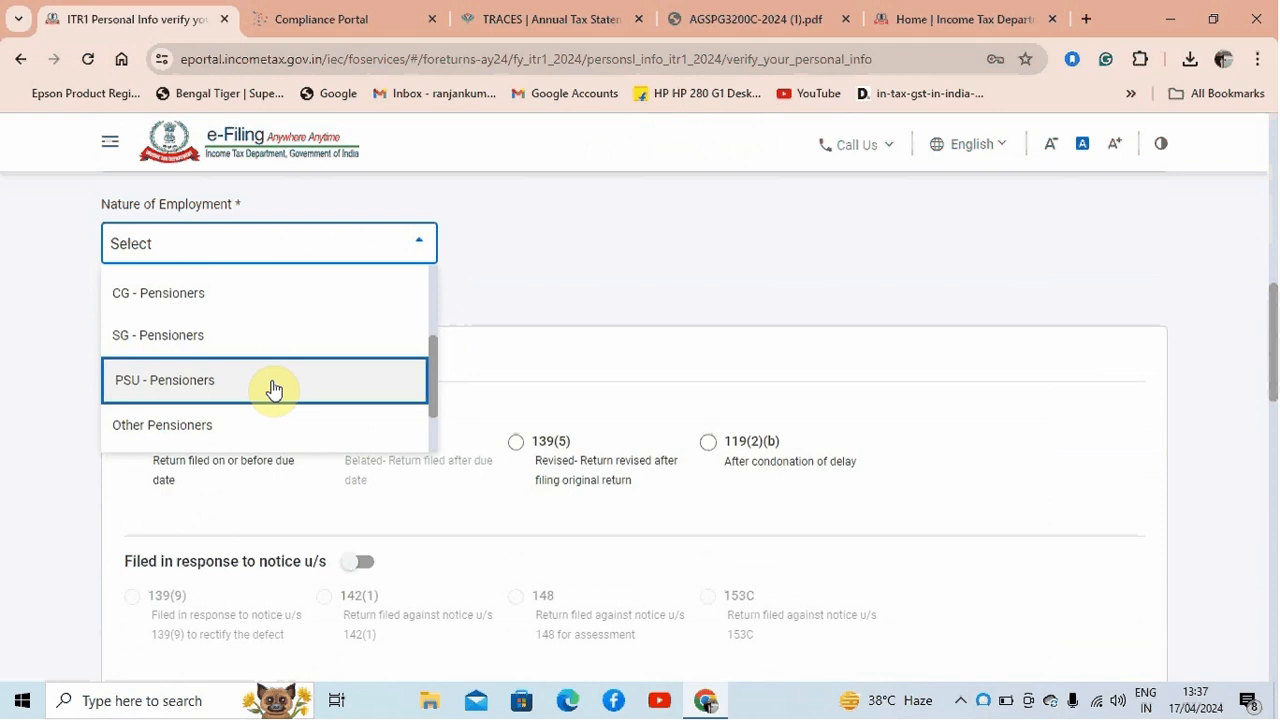
{"action": "left_click_drag", "start_coordinate": [436, 378], "coordinate": [434, 420]}
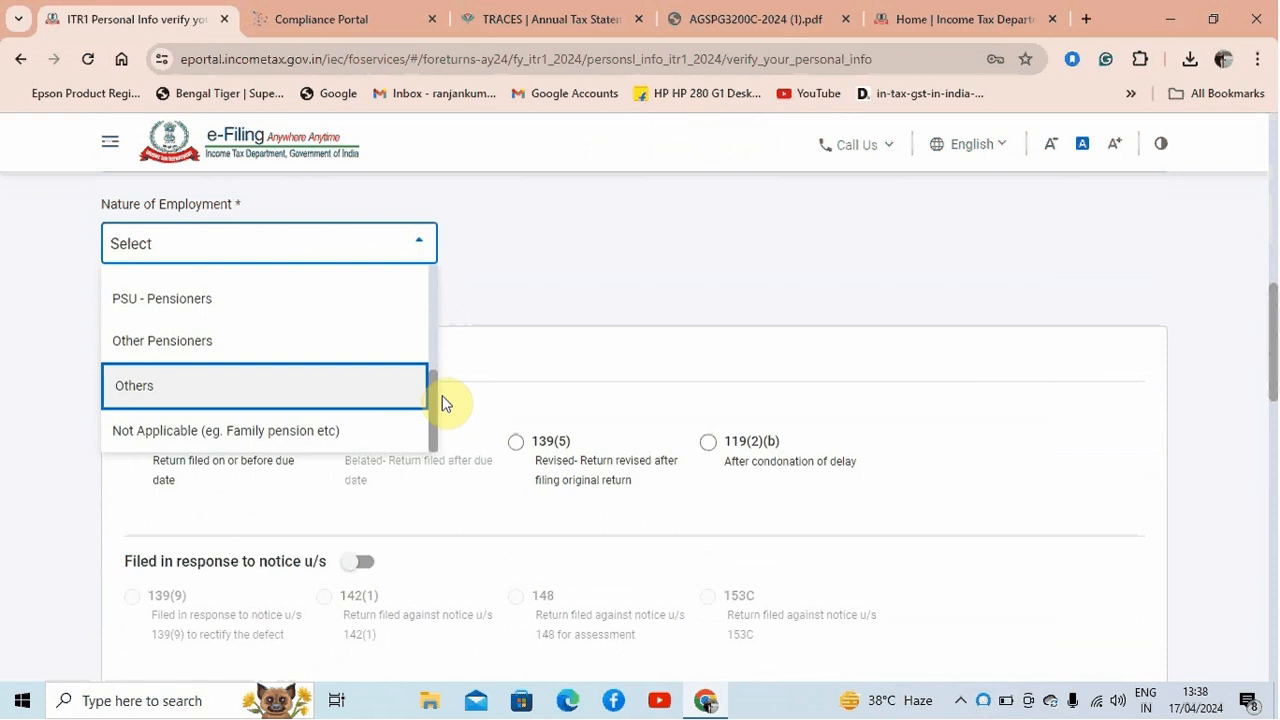
{"action": "left_click_drag", "start_coordinate": [437, 391], "coordinate": [437, 363]}
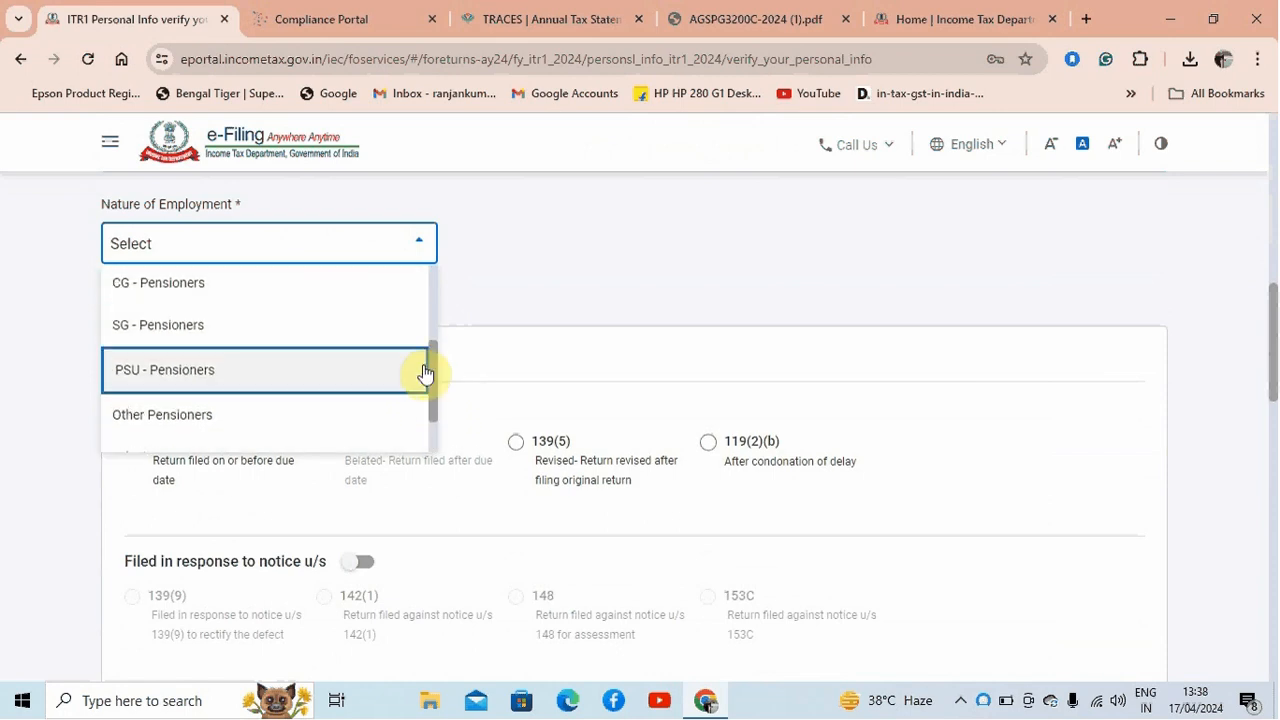
{"action": "left_click_drag", "start_coordinate": [434, 366], "coordinate": [432, 388]}
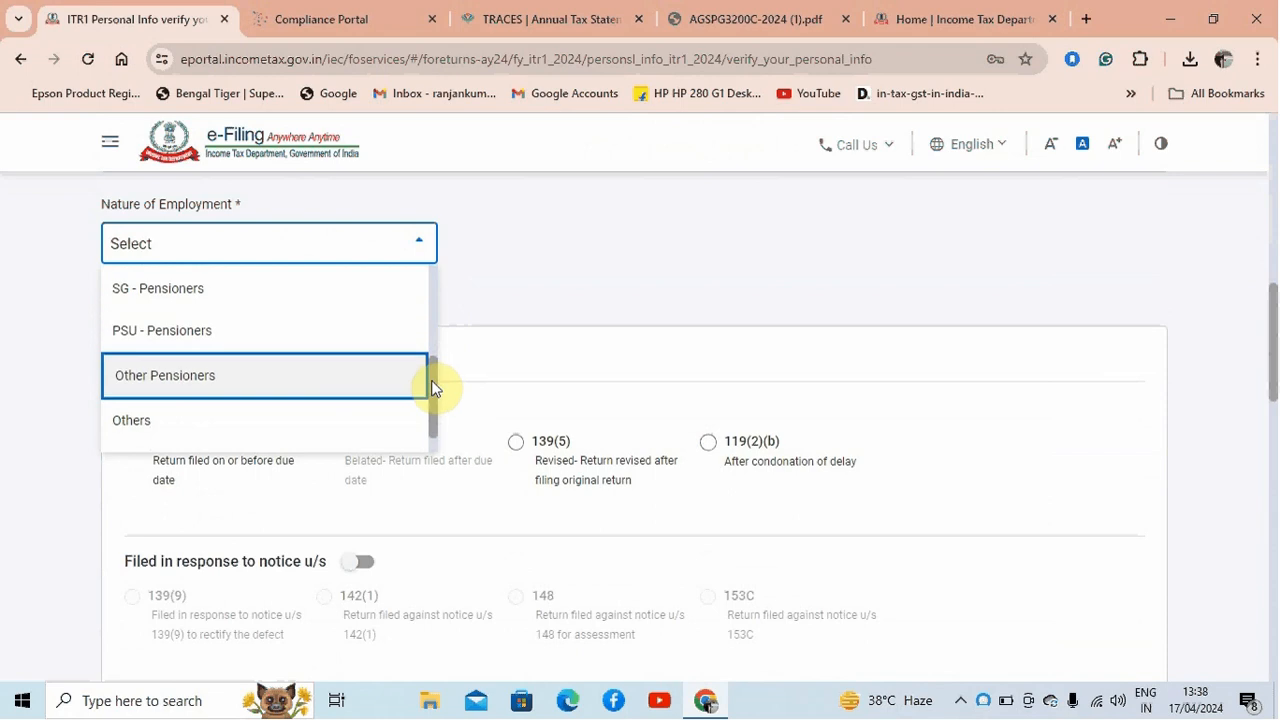
{"action": "left_click", "coordinate": [331, 388]}
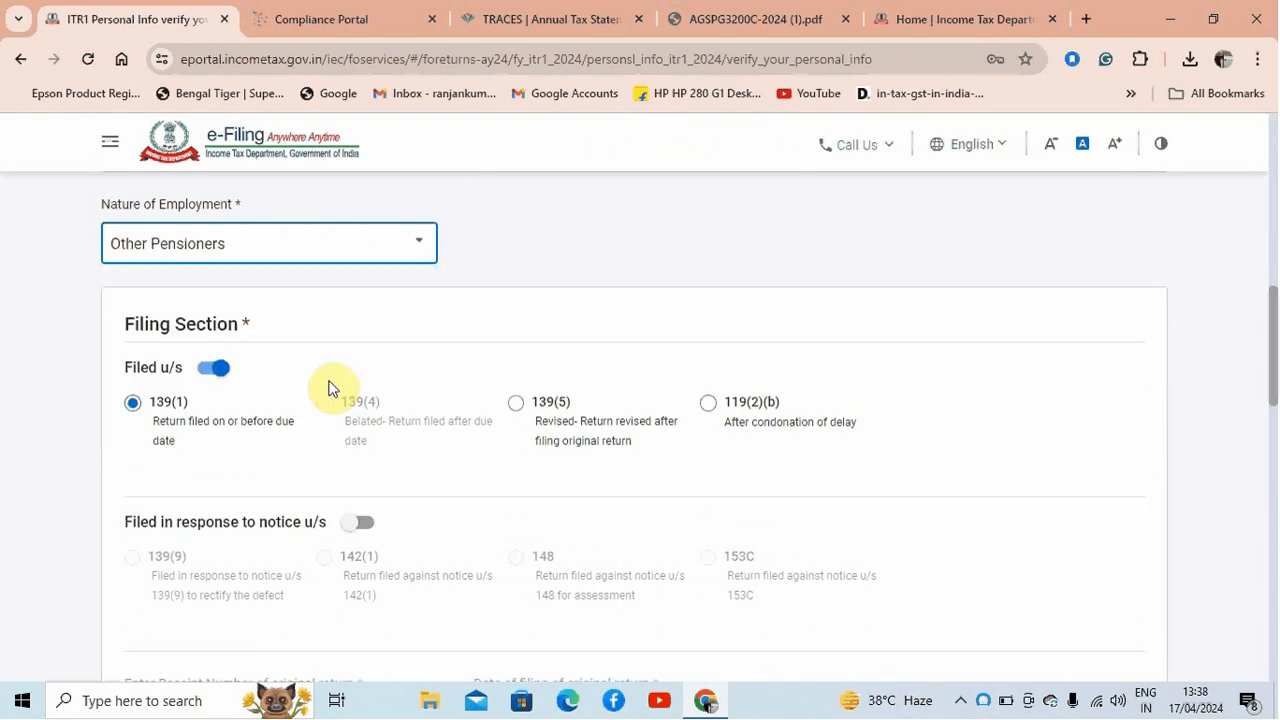
Set the Nature of Employment to "Not Applicable (eg. Family pension etc)"
{"action": "left_click", "coordinate": [298, 247]}
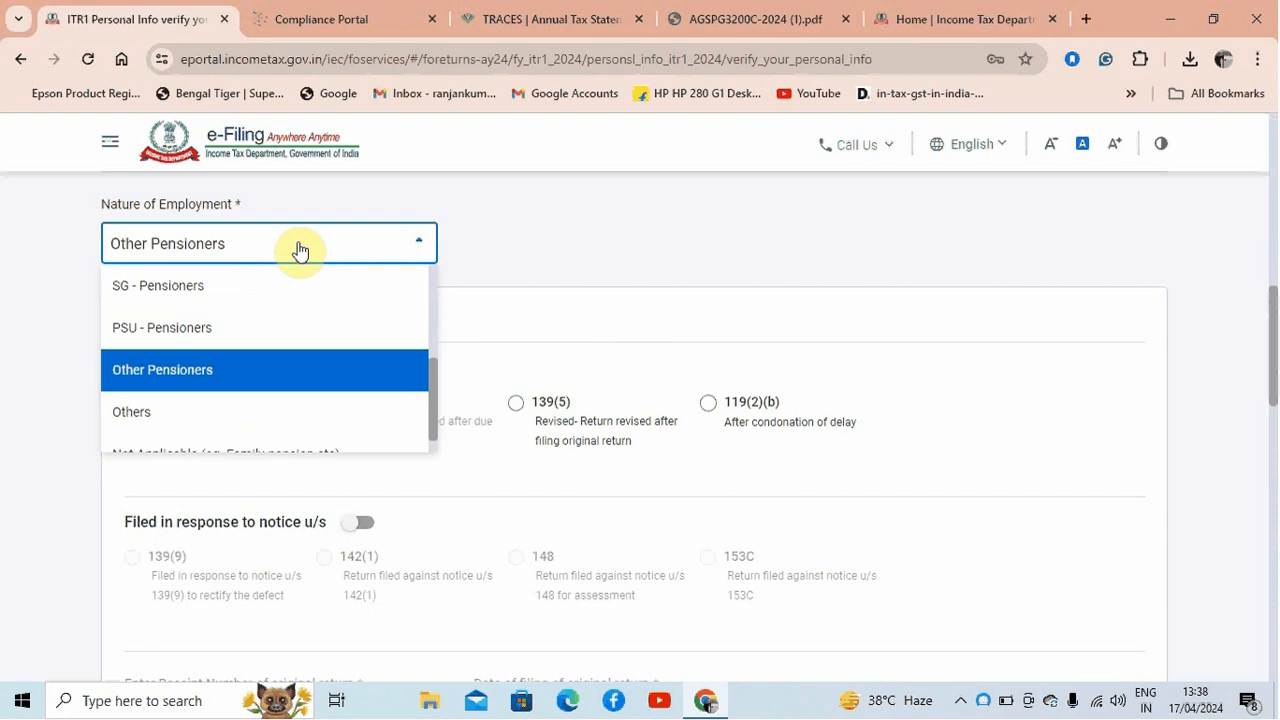
{"action": "scroll", "coordinate": [320, 340], "scroll_direction": "down", "scroll_amount": 1}
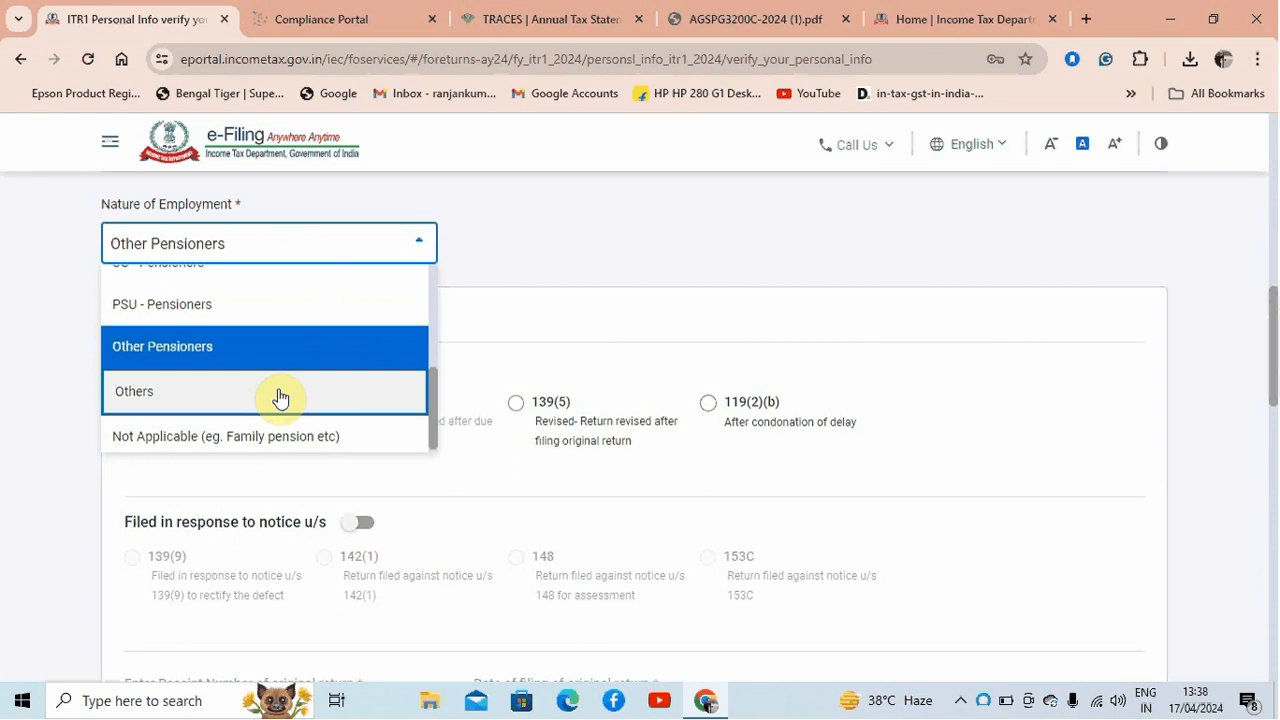
{"action": "left_click", "coordinate": [204, 455]}
{"action": "left_click", "coordinate": [665, 485]}
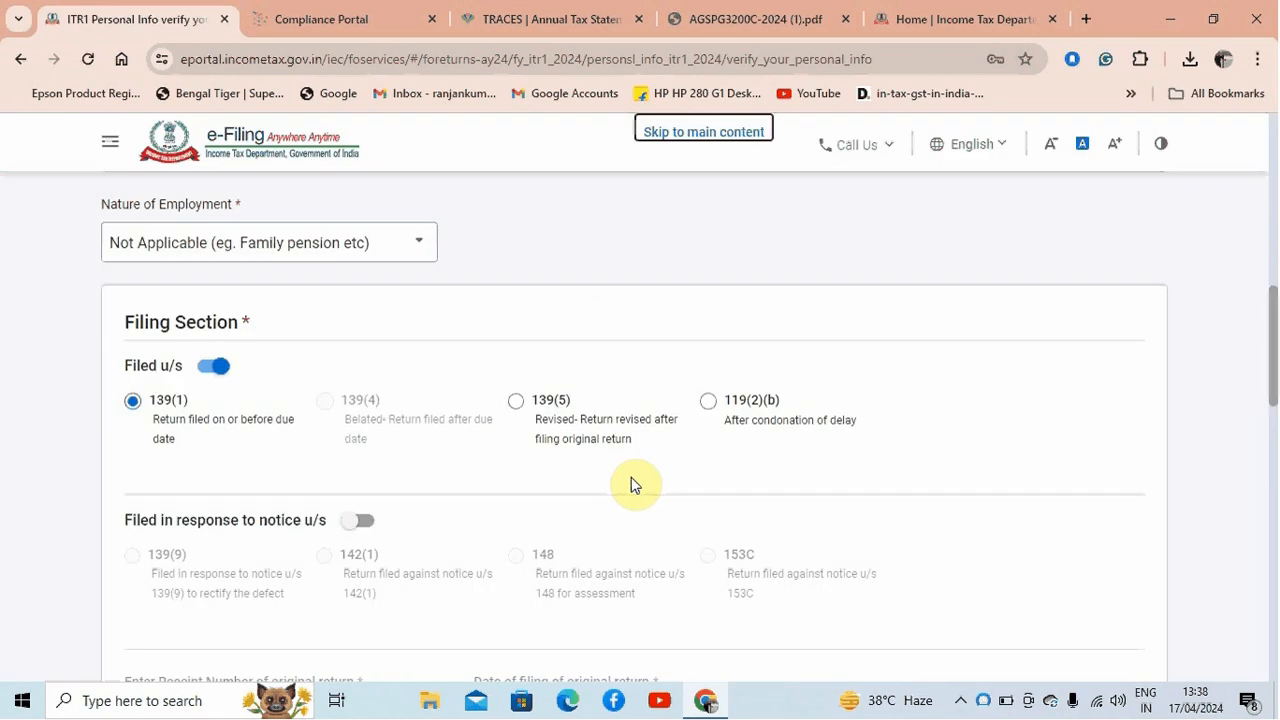
Change the Nature of Employment to Other Pensioners
{"action": "mouse_move", "coordinate": [1268, 349]}
{"action": "left_mouse_down"}
{"action": "mouse_move", "coordinate": [1271, 417]}
{"action": "mouse_move", "coordinate": [1275, 340]}
{"action": "left_mouse_up"}
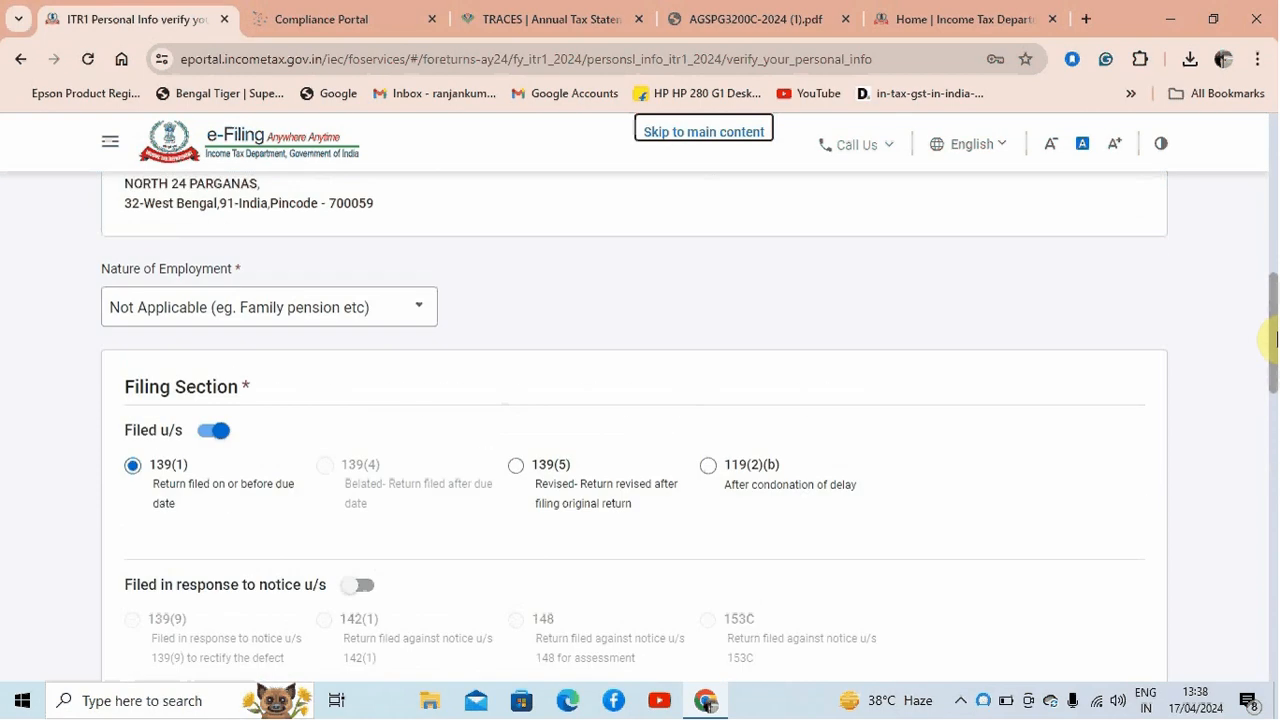
{"action": "left_click", "coordinate": [385, 320]}
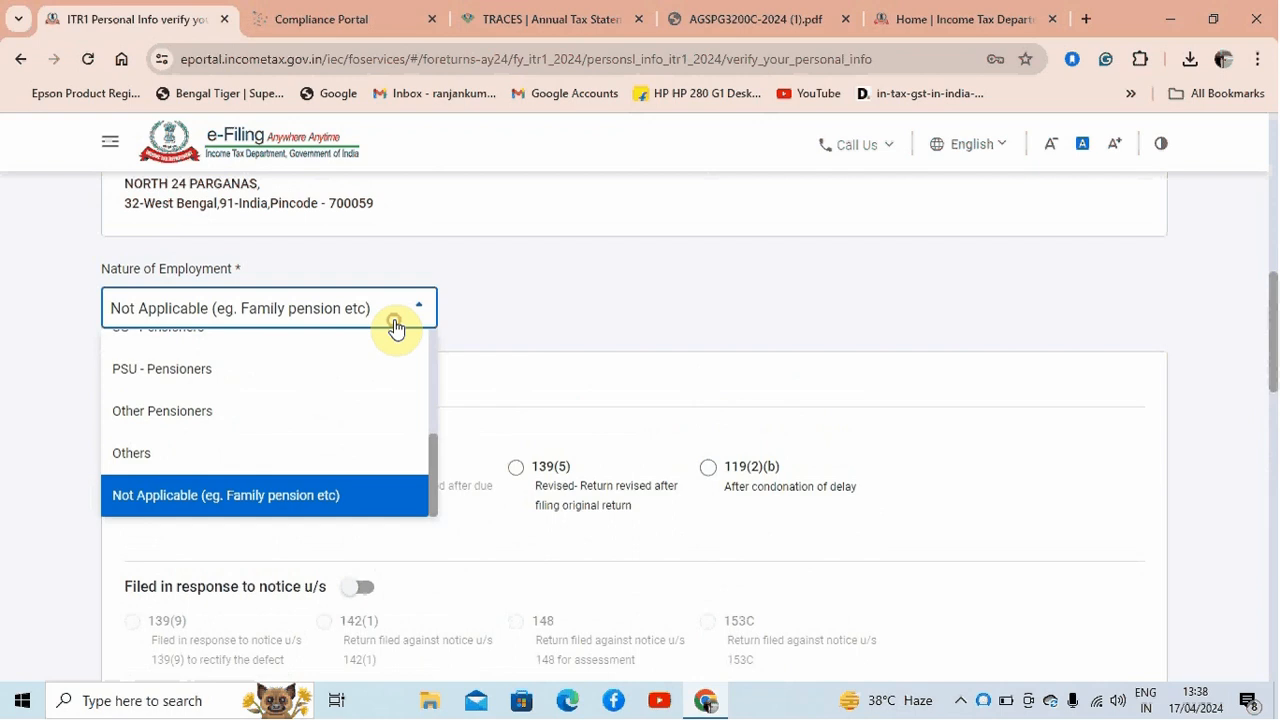
{"action": "left_click", "coordinate": [301, 416]}
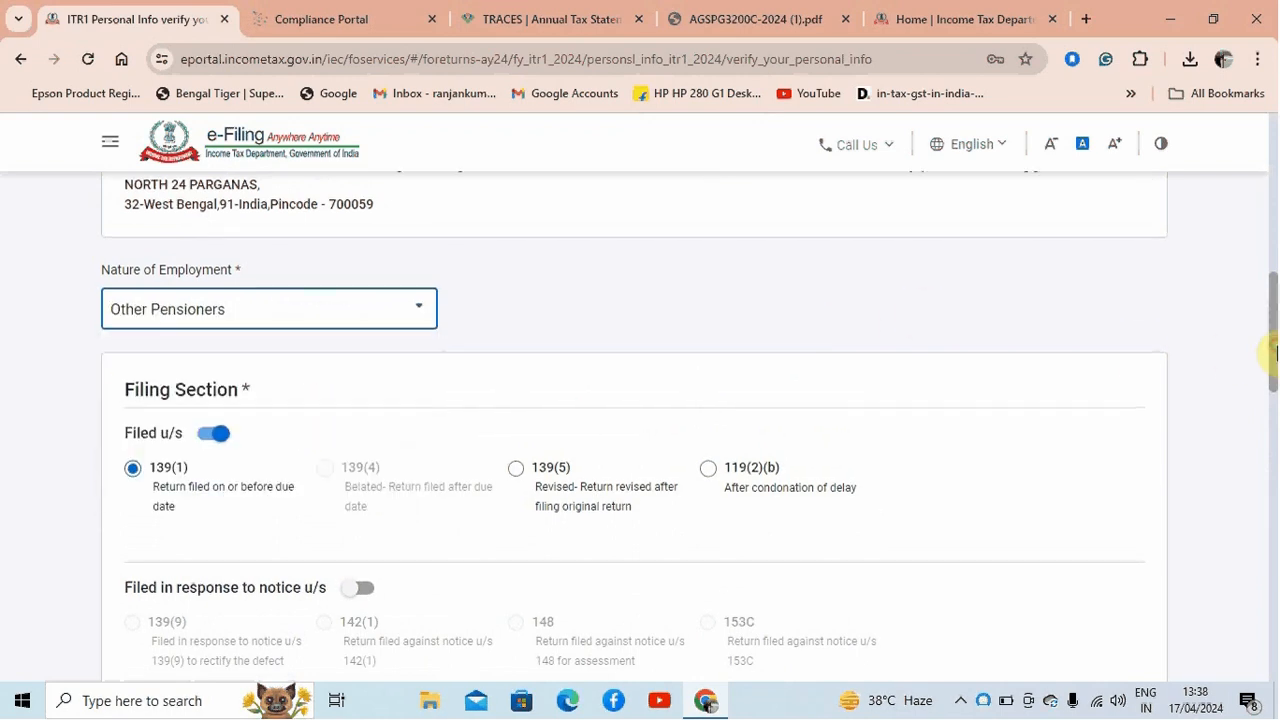
Answer Yes to exercising the option u/s 115BAC(6) of opting out of the new tax regime
{"action": "left_click_drag", "start_coordinate": [1275, 352], "coordinate": [1275, 510]}
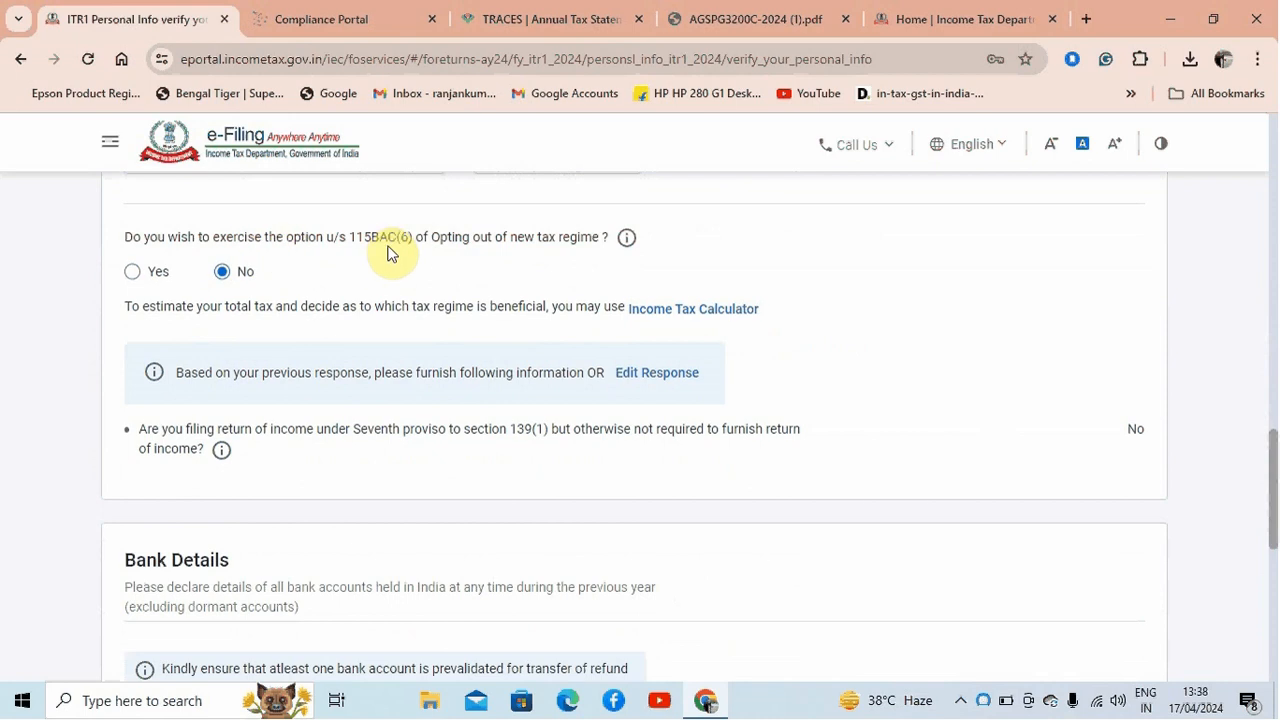
{"action": "left_click_drag", "start_coordinate": [350, 240], "coordinate": [611, 240]}
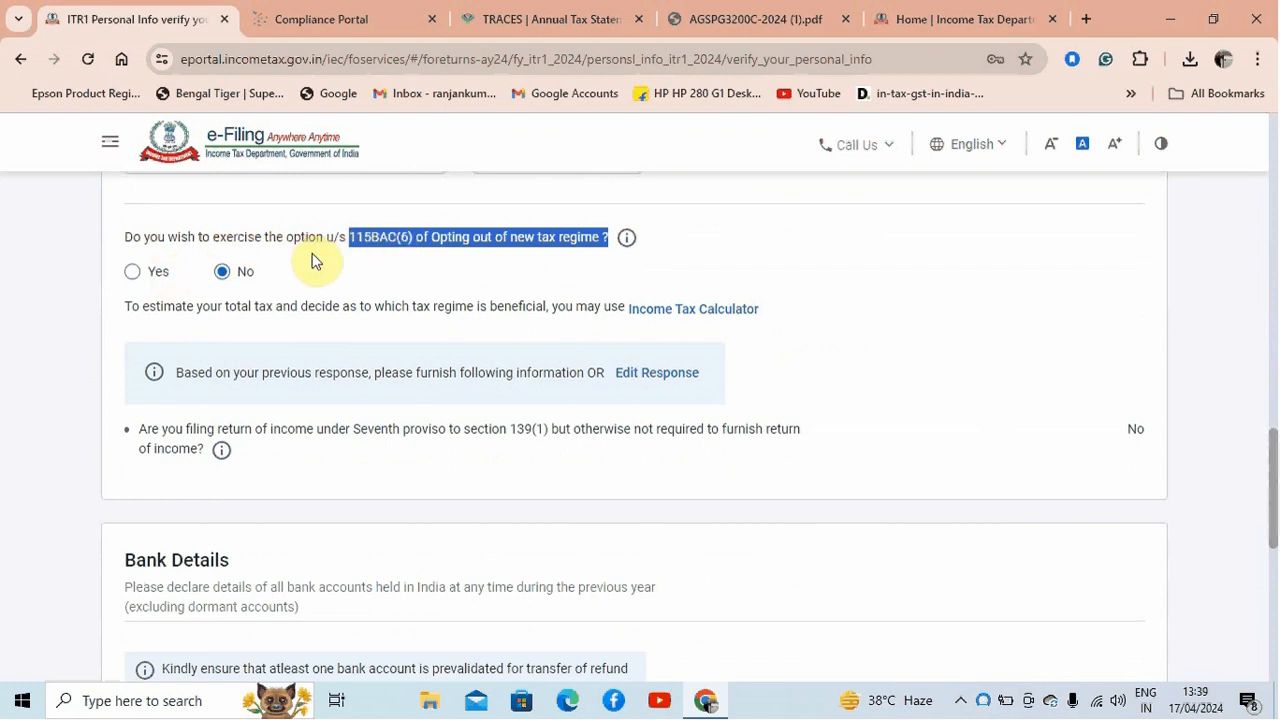
{"action": "left_click", "coordinate": [133, 272]}
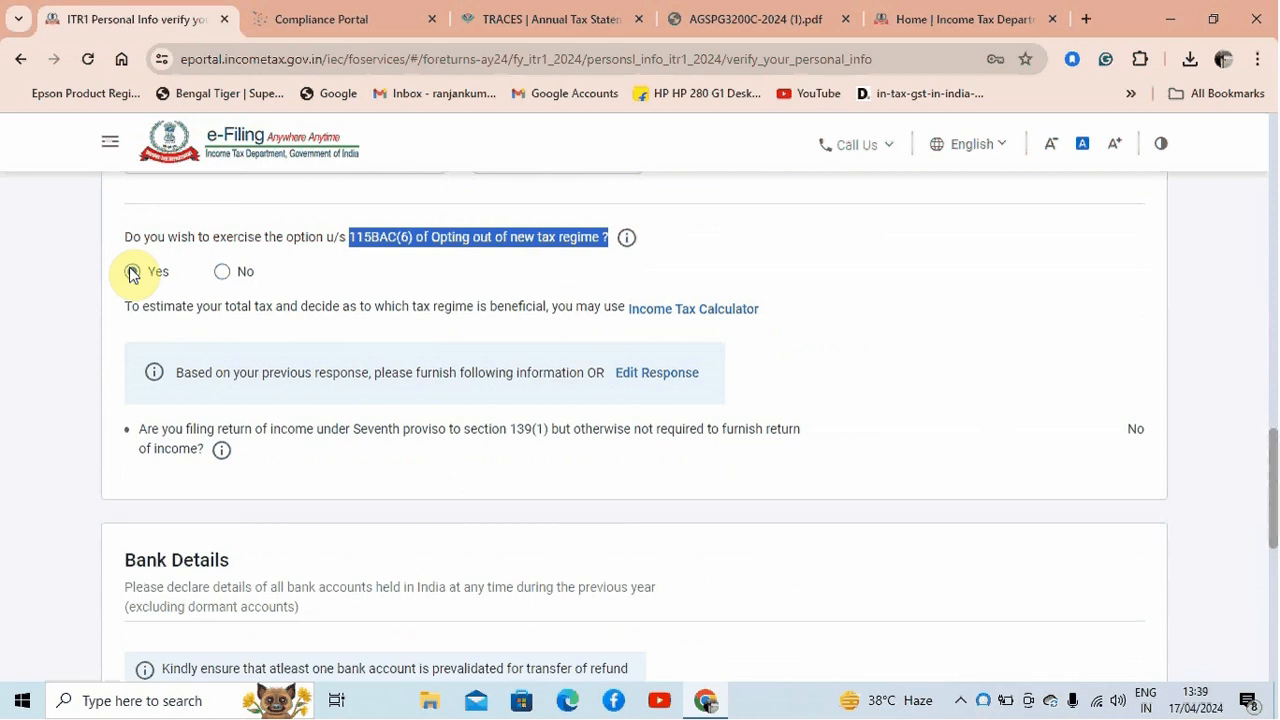
{"action": "left_click", "coordinate": [132, 273]}
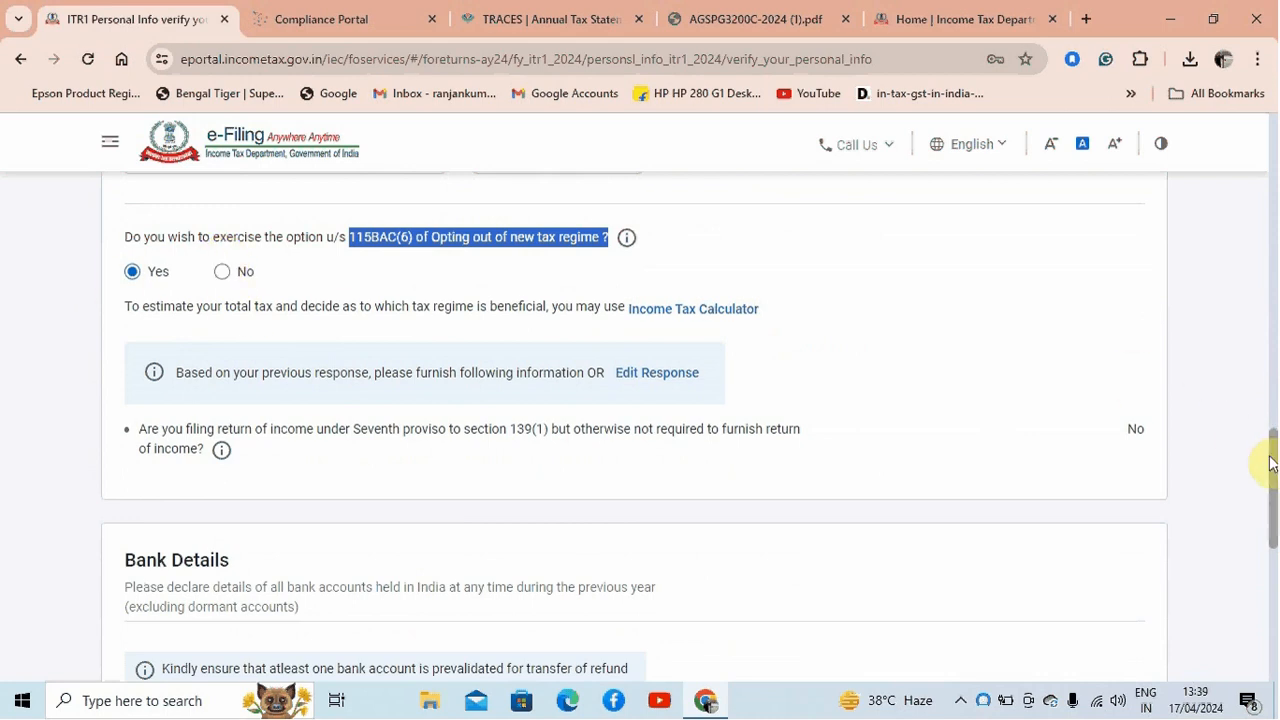
Review the Bank Details and confirm the Personal Information section
{"action": "left_click_drag", "start_coordinate": [1270, 463], "coordinate": [1271, 530]}
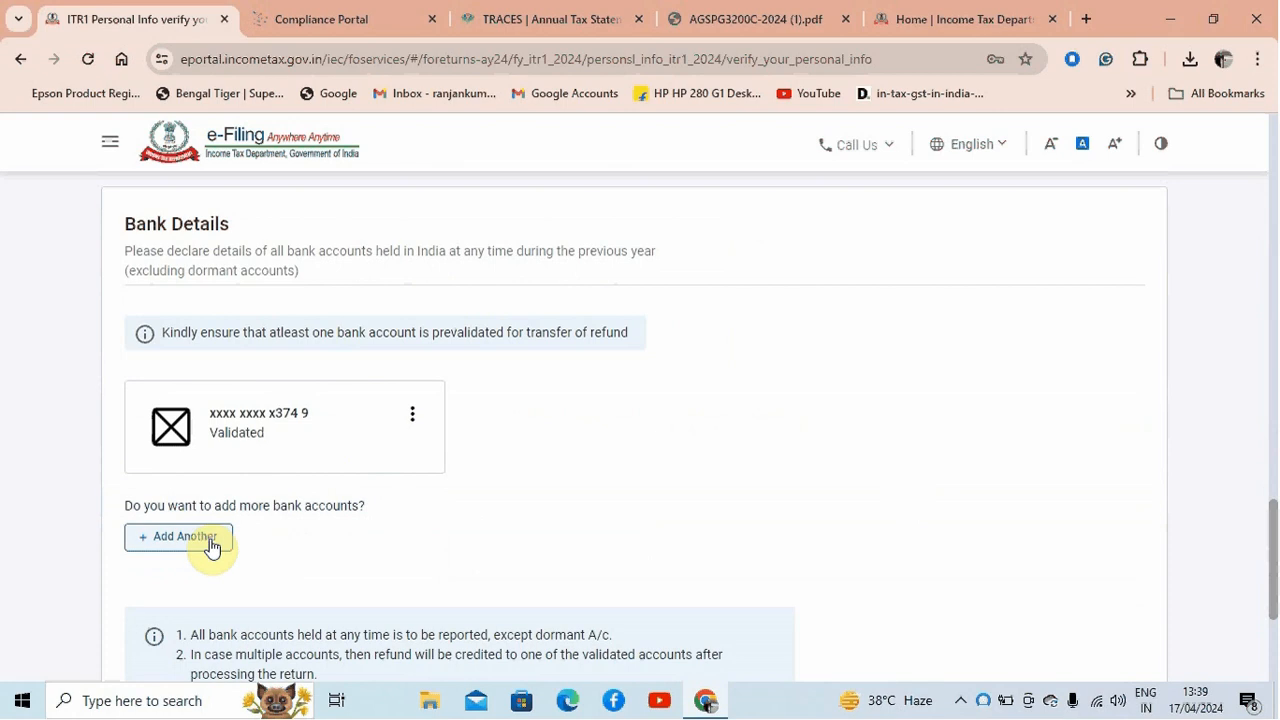
{"action": "scroll", "coordinate": [1268, 528], "scroll_direction": "down", "scroll_amount": 1}
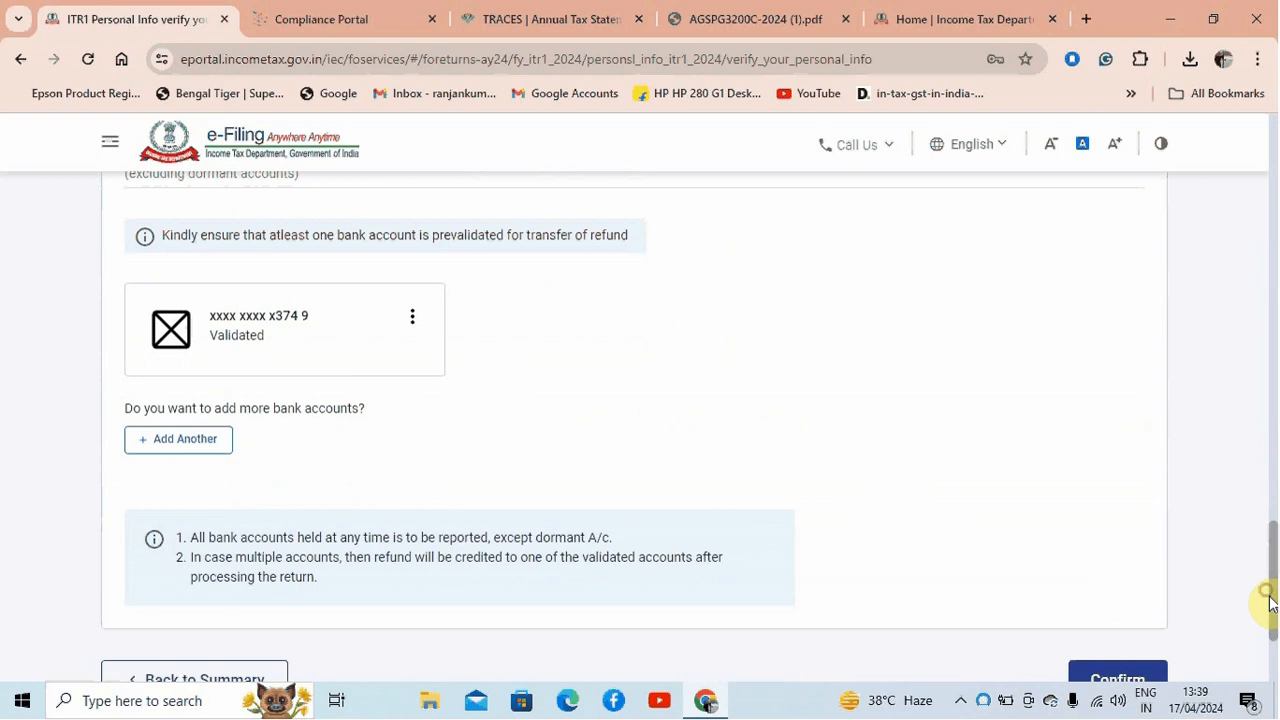
{"action": "scroll", "coordinate": [1272, 630], "scroll_direction": "down", "scroll_amount": 1}
{"action": "left_click", "coordinate": [1127, 566]}
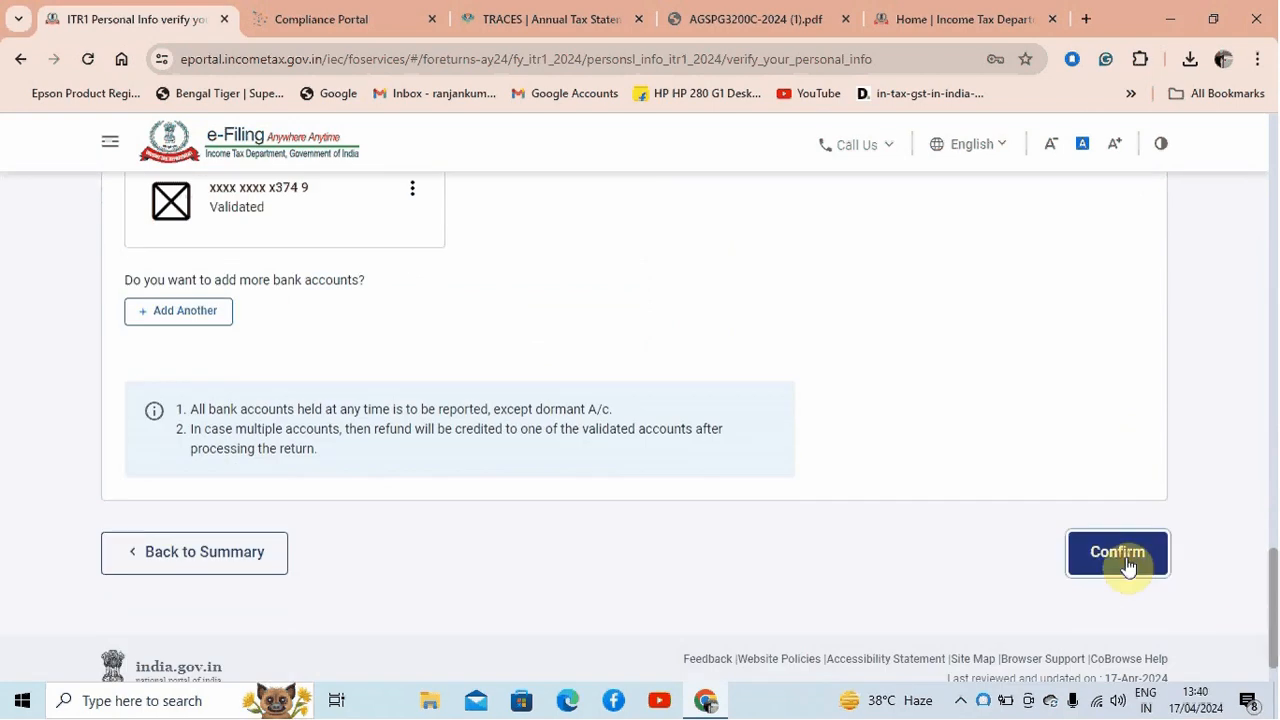
Open the Gross Total Income section from the Return Summary and skip the salary exemption questions
{"action": "left_click_drag", "start_coordinate": [1271, 250], "coordinate": [1275, 465]}
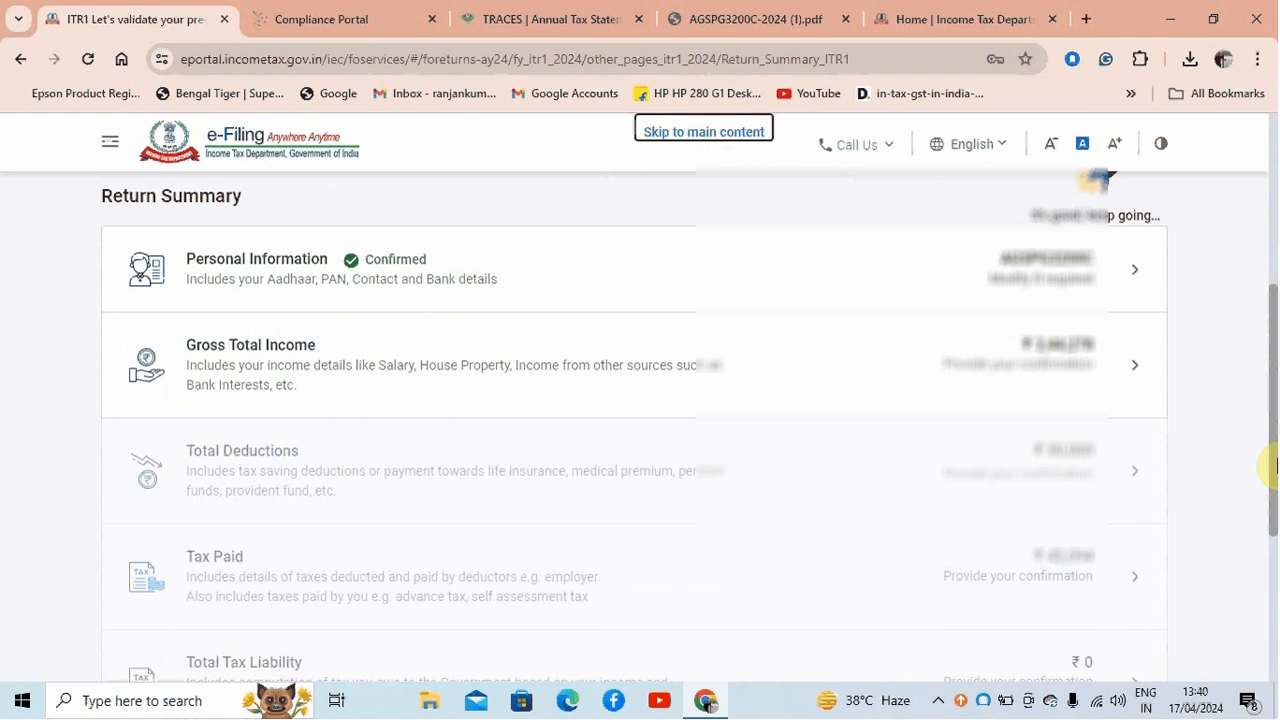
{"action": "left_click", "coordinate": [1128, 370]}
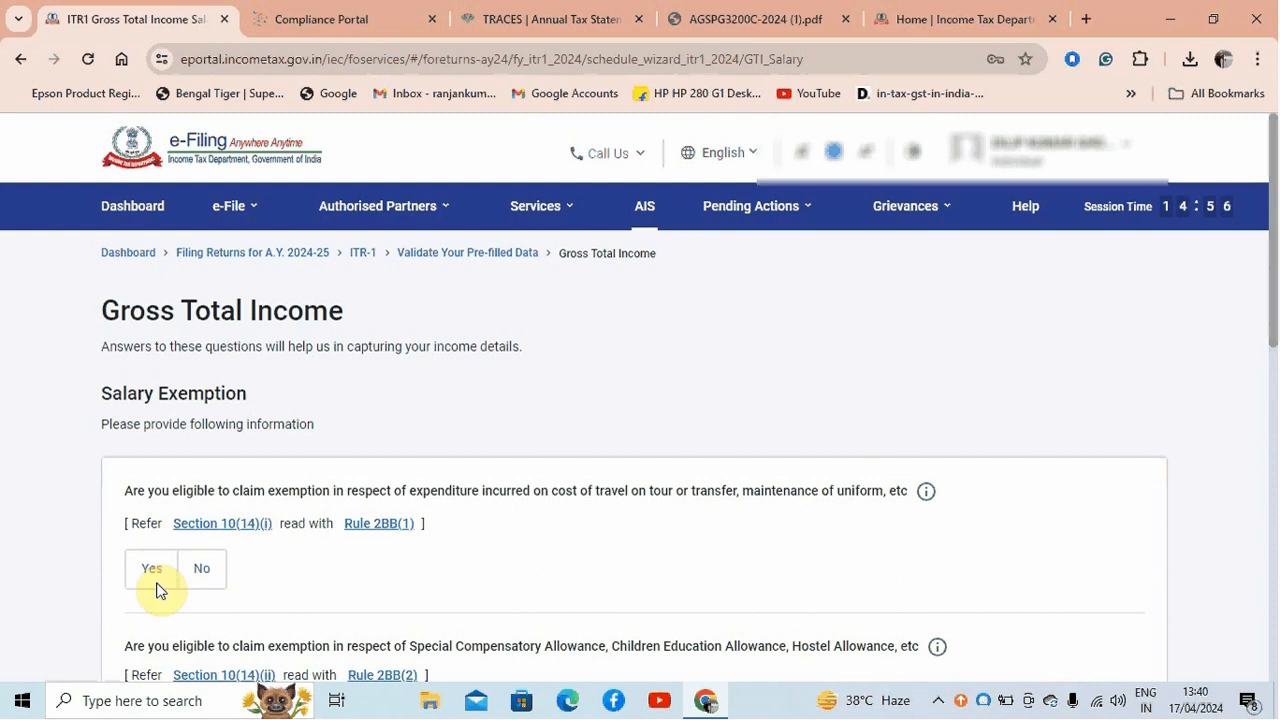
{"action": "left_click_drag", "start_coordinate": [1272, 348], "coordinate": [1271, 614]}
{"action": "left_click", "coordinate": [338, 500]}
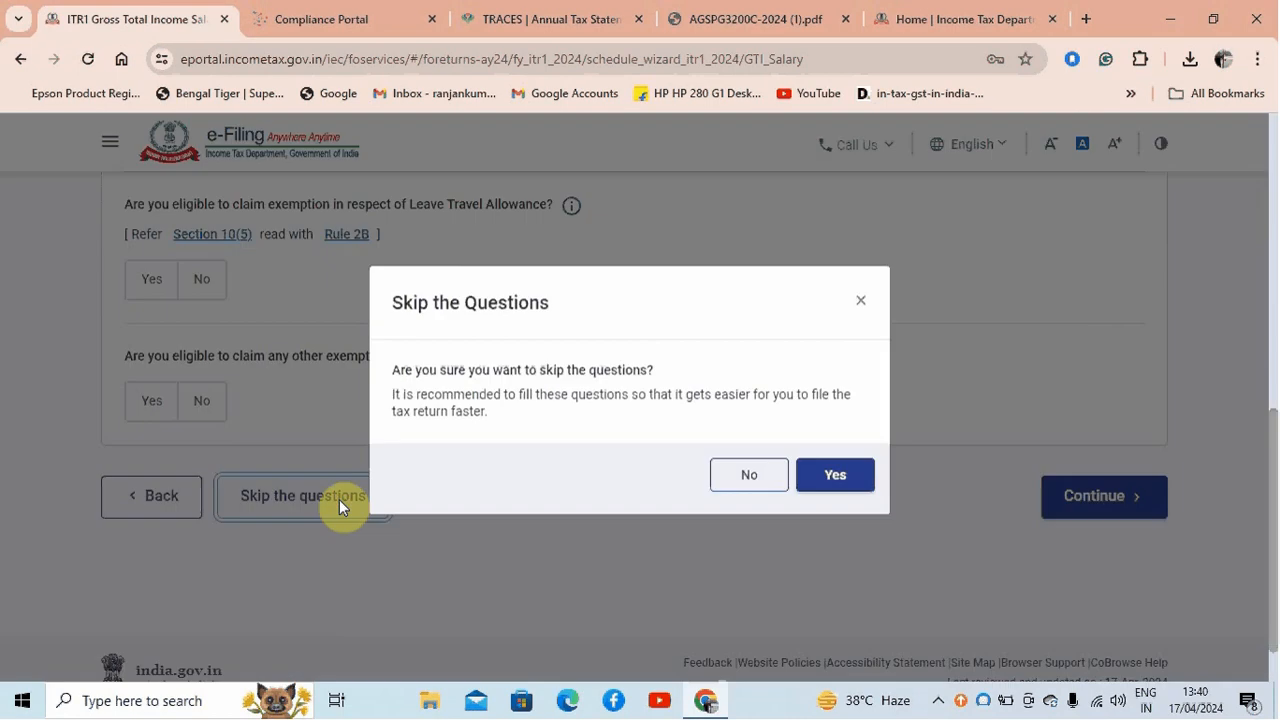
{"action": "left_click", "coordinate": [838, 483]}
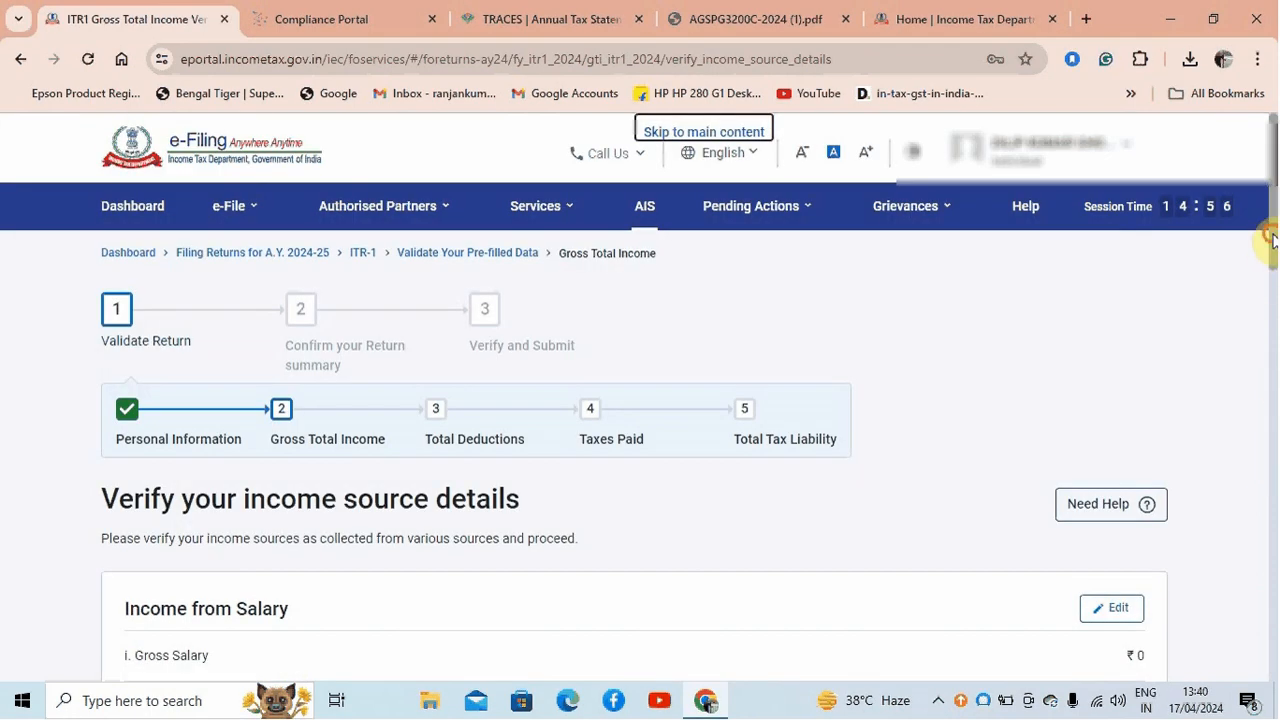
Edit Income from Salary and enter 2,00,000 as the salary as per section 17(1)
{"action": "left_click_drag", "start_coordinate": [1272, 238], "coordinate": [1272, 321]}
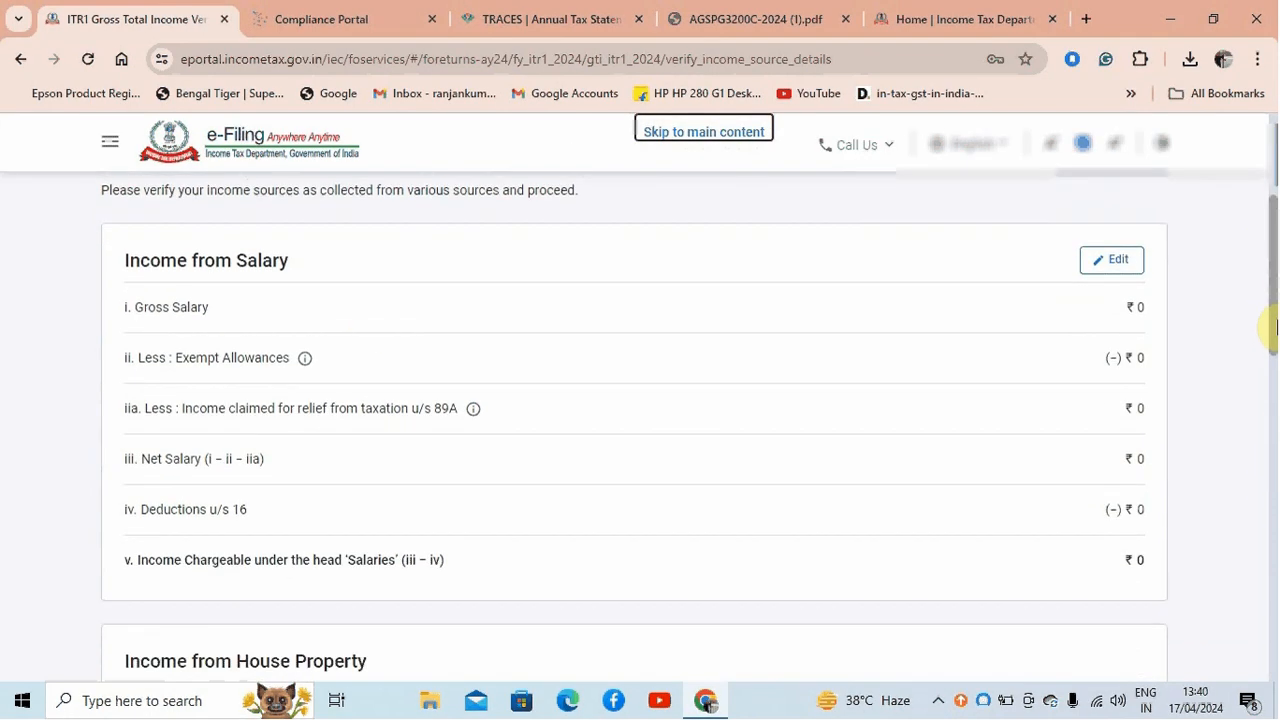
{"action": "triple_click", "coordinate": [122, 268]}
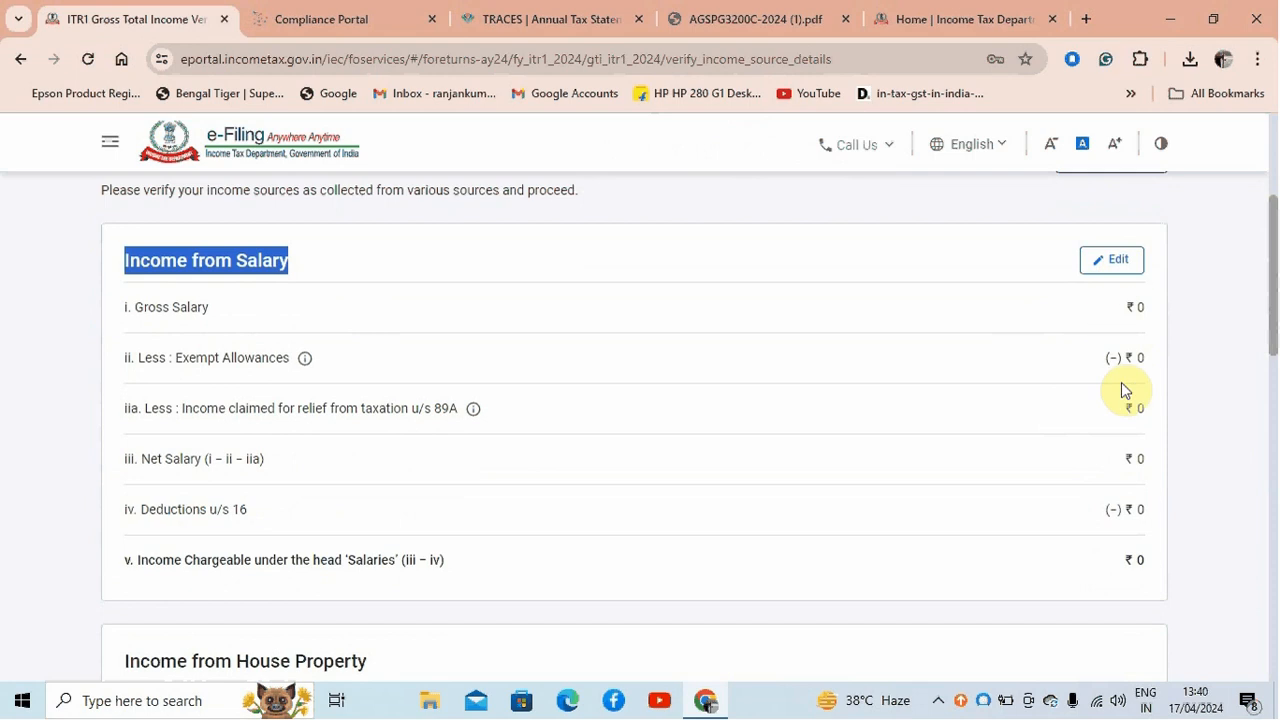
{"action": "left_click", "coordinate": [1122, 265]}
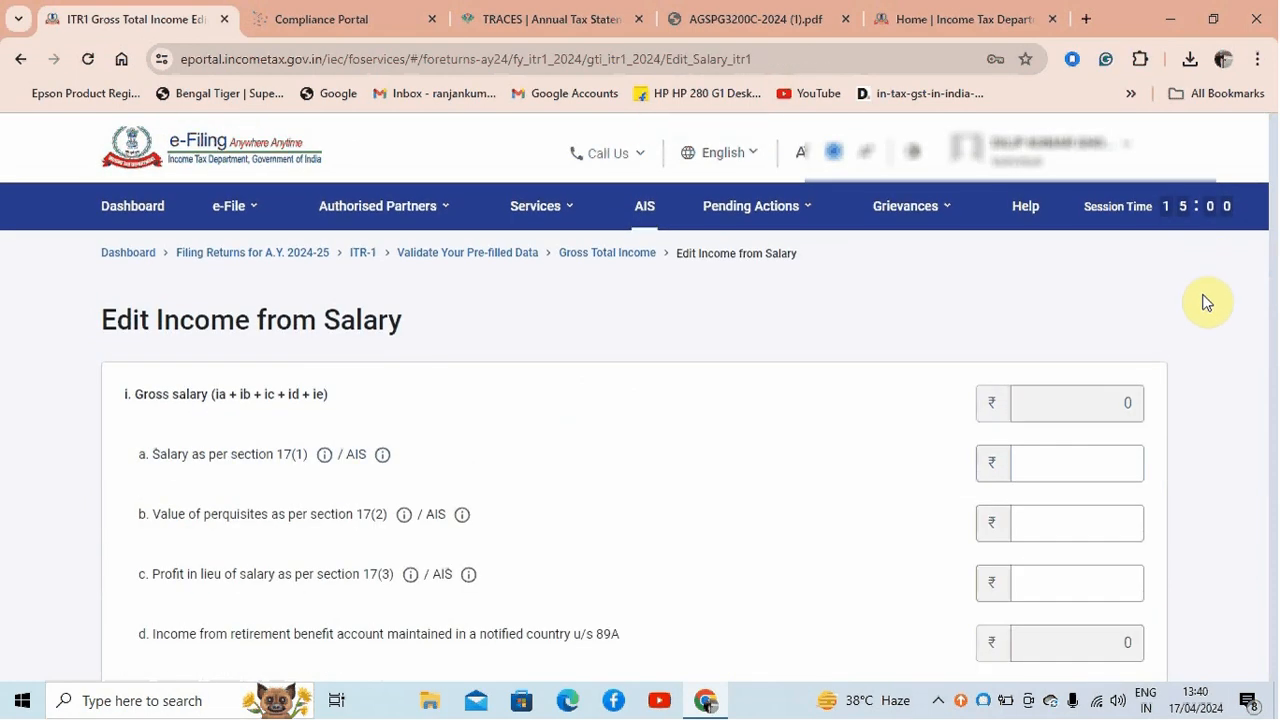
{"action": "left_click_drag", "start_coordinate": [1273, 258], "coordinate": [1271, 286]}
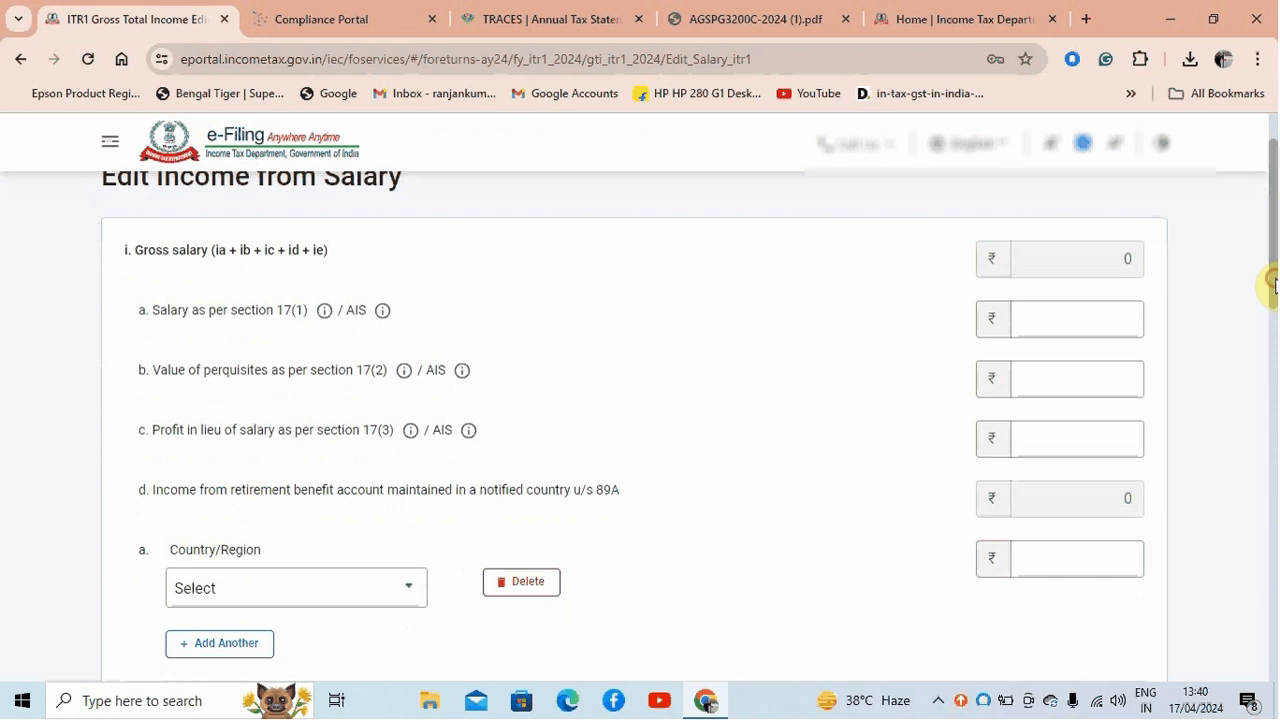
{"action": "left_click", "coordinate": [1079, 328]}
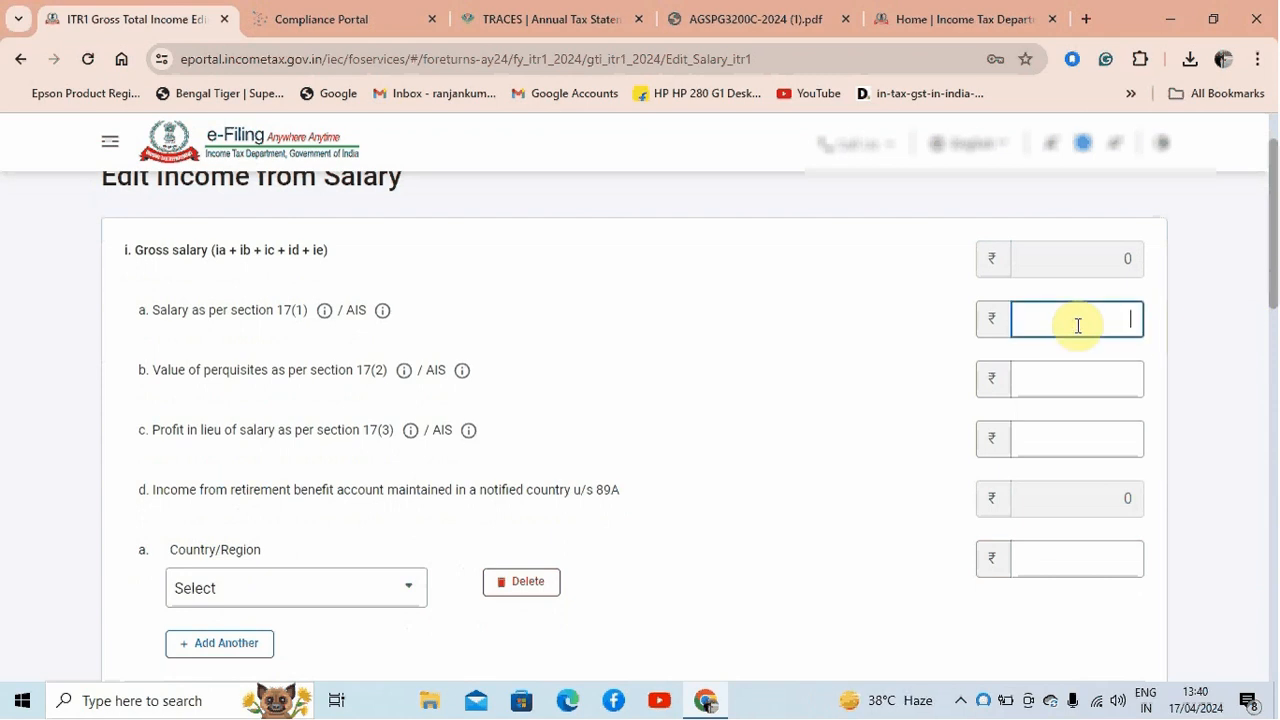
{"action": "type", "text": "2"}
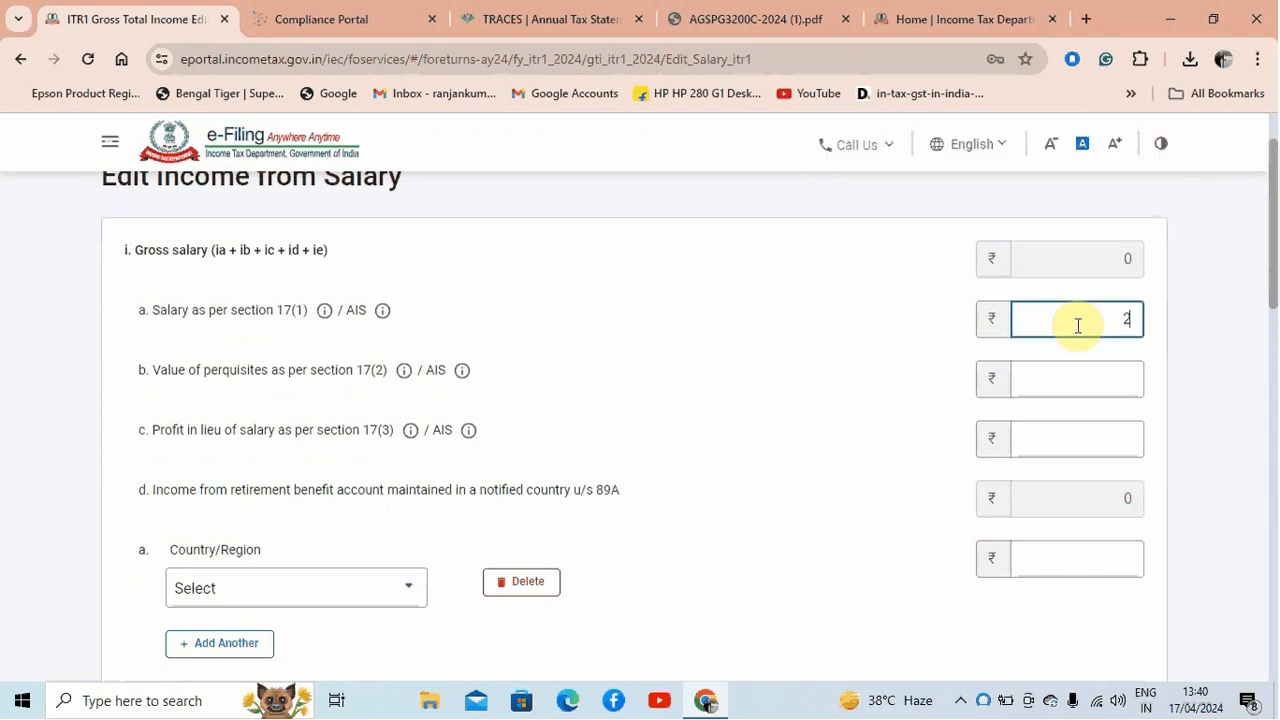
{"action": "type", "text": ",00,000"}
{"action": "left_click", "coordinate": [1211, 337]}
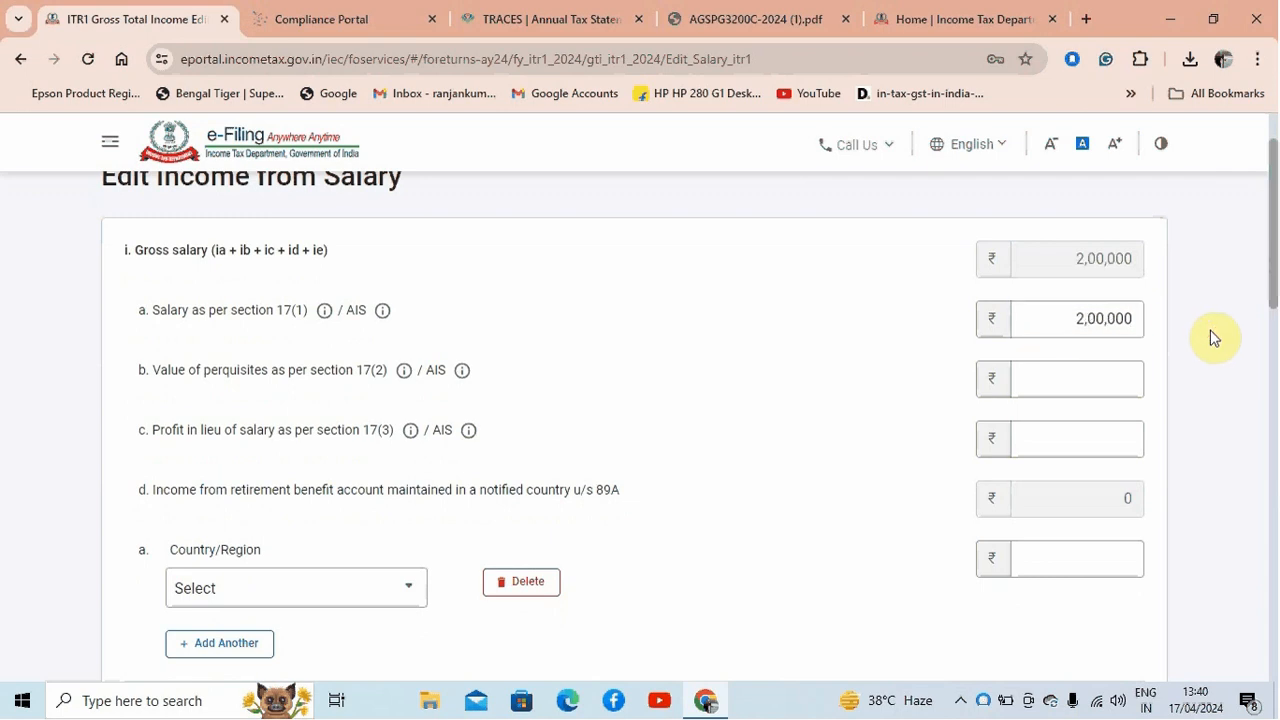
Delete the empty Country/Region row under section 89A income and the empty Nature of Exempt Allowance row
{"action": "left_click_drag", "start_coordinate": [1270, 284], "coordinate": [1274, 355]}
{"action": "left_click", "coordinate": [530, 334]}
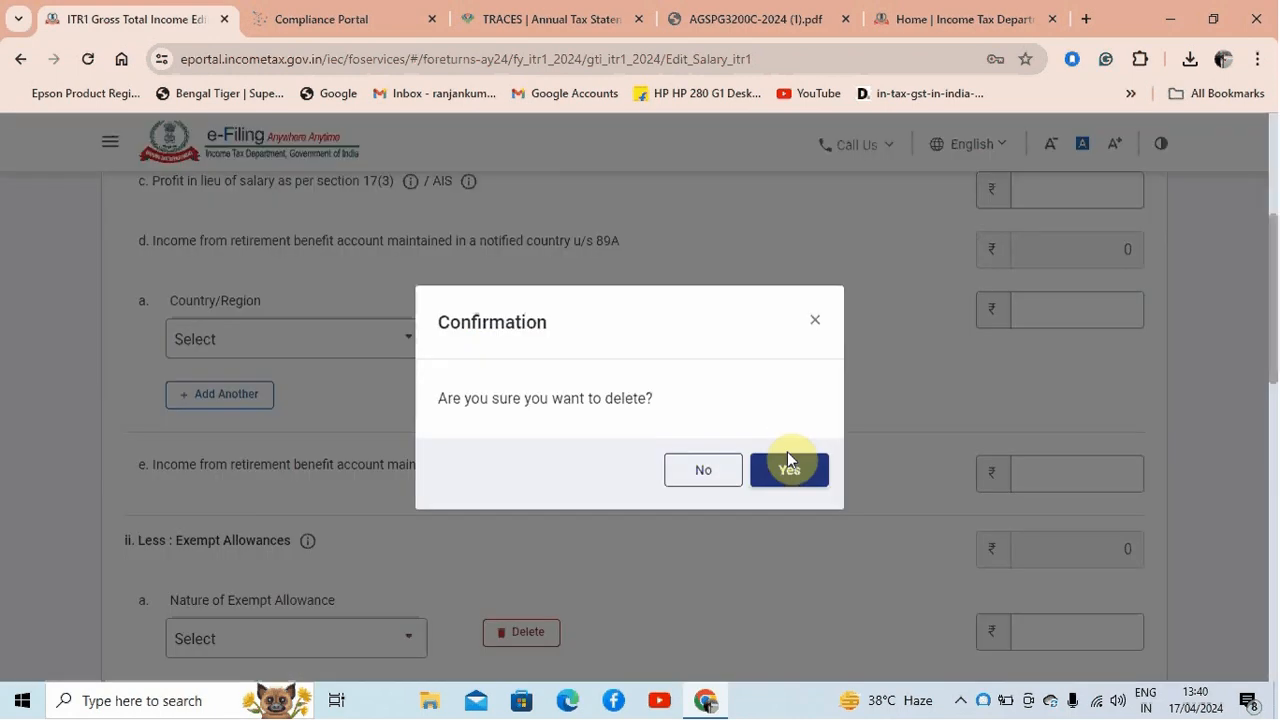
{"action": "left_click", "coordinate": [789, 466]}
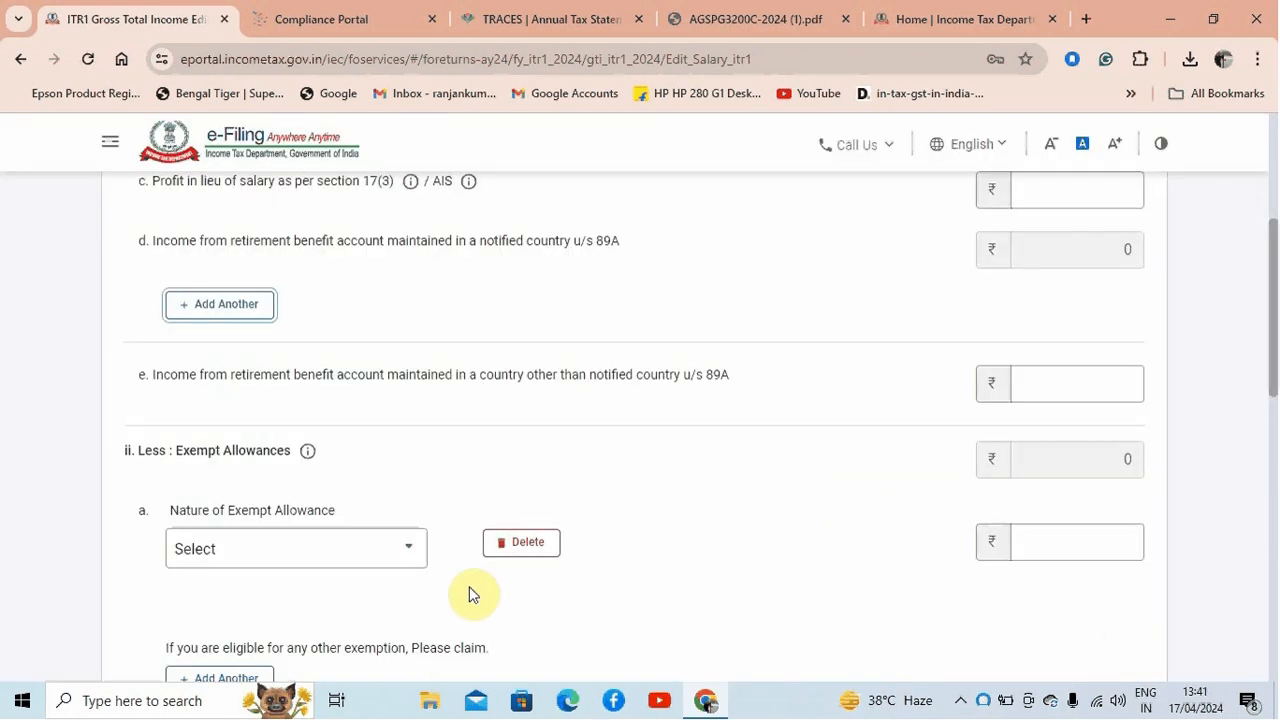
{"action": "left_click", "coordinate": [525, 545]}
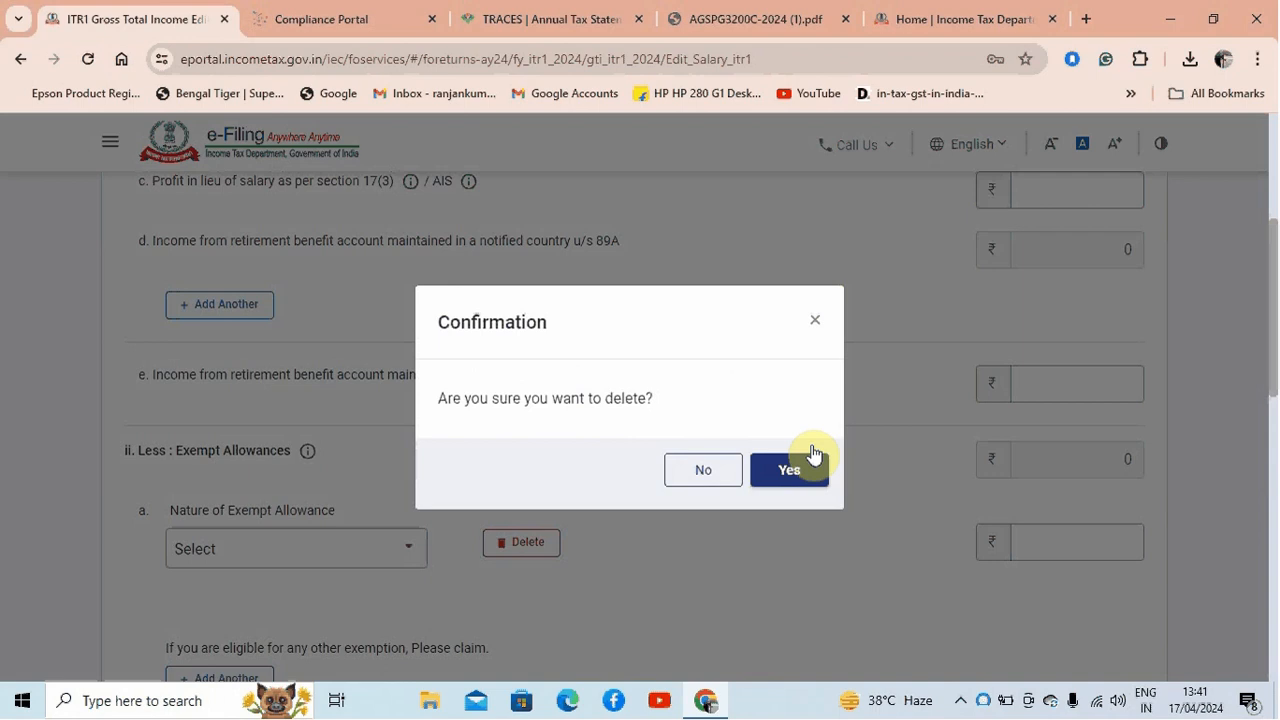
{"action": "left_click", "coordinate": [789, 464]}
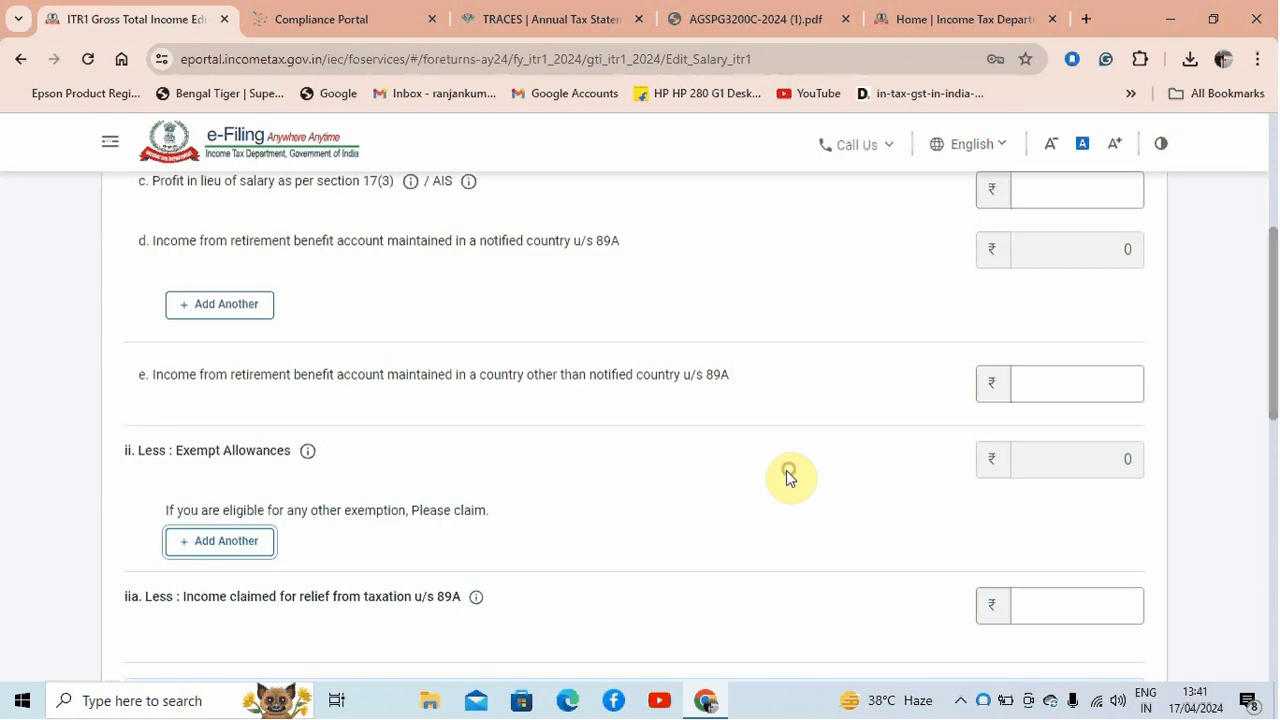
Review the net salary and the deductions u/s 16, and save the salary income details
{"action": "left_click_drag", "start_coordinate": [1274, 391], "coordinate": [1271, 534]}
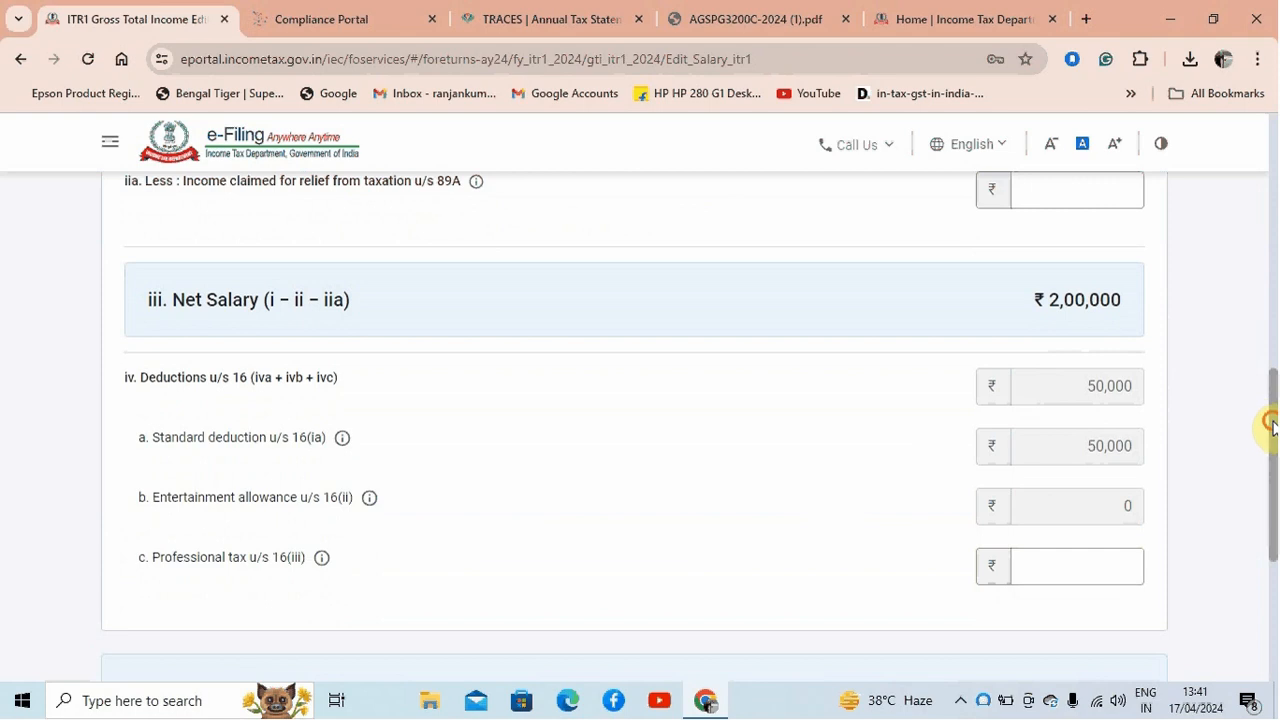
{"action": "left_click_drag", "start_coordinate": [1271, 423], "coordinate": [1271, 508]}
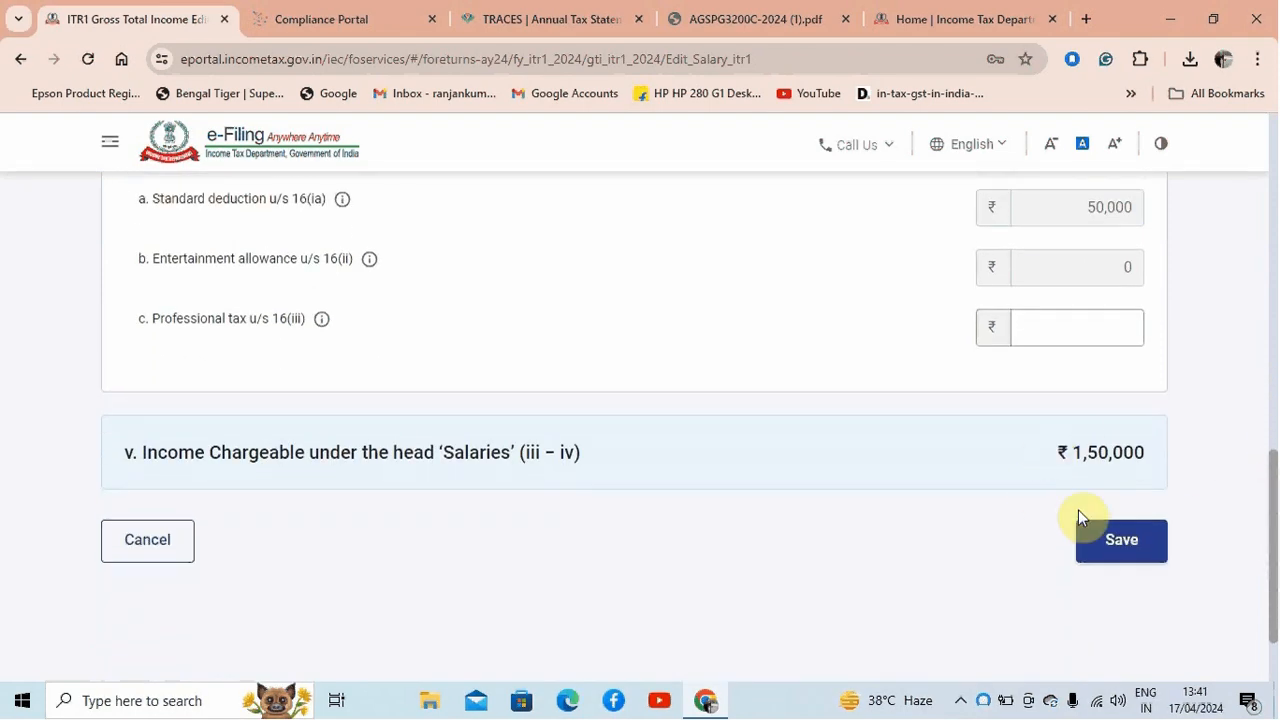
{"action": "left_click", "coordinate": [1143, 539]}
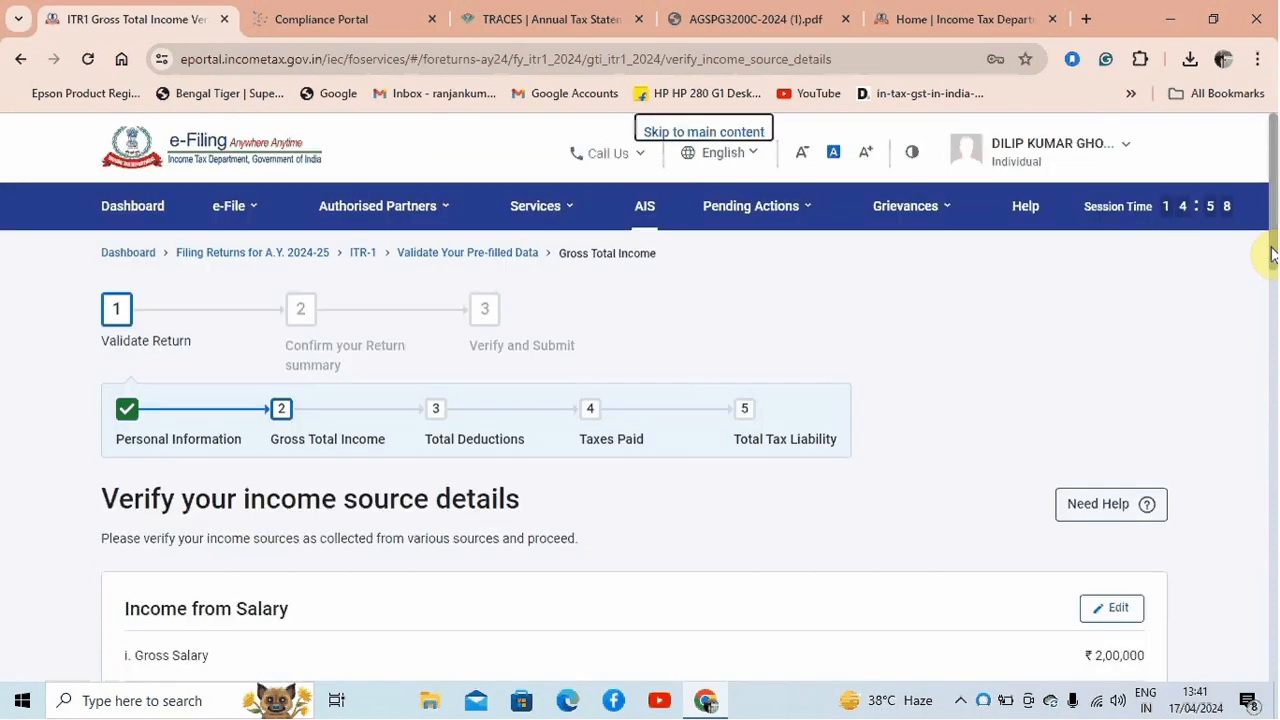
Open the house property income breakup, choose Self Occupied as the property type and go through its interest and arrears fields
{"action": "left_click_drag", "start_coordinate": [1272, 247], "coordinate": [1275, 450]}
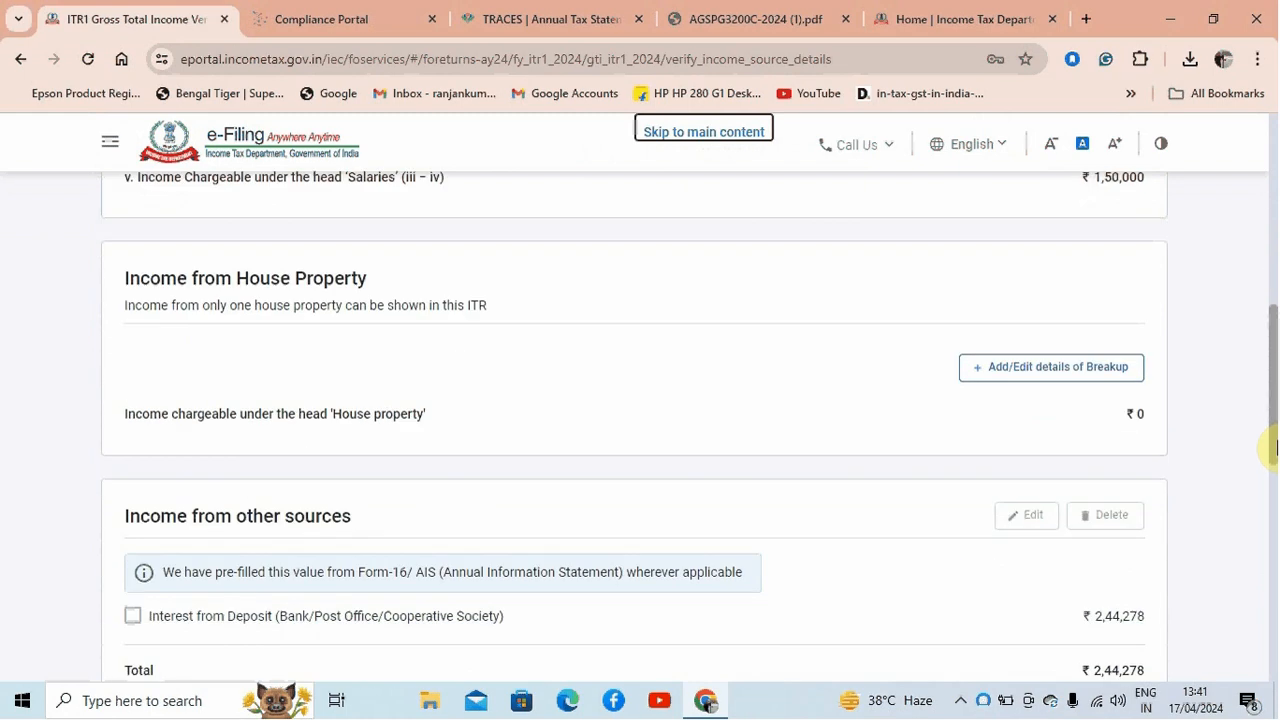
{"action": "left_click", "coordinate": [1026, 370]}
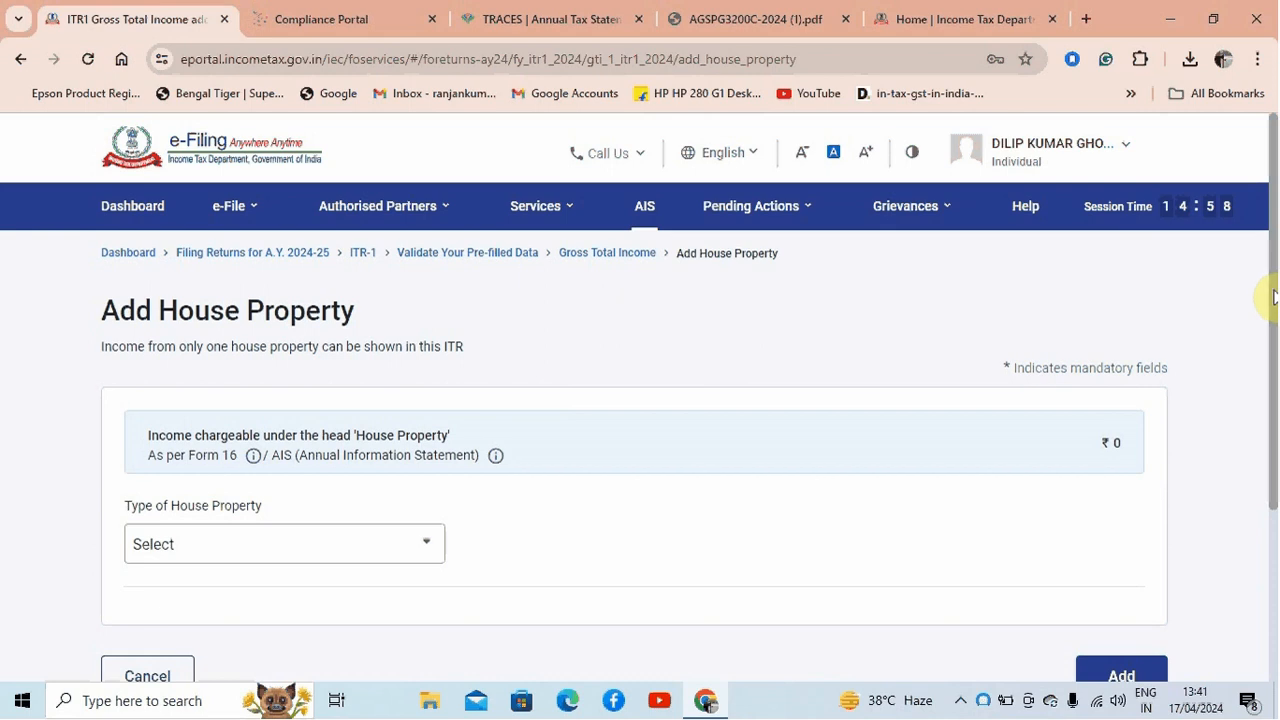
{"action": "left_click_drag", "start_coordinate": [1266, 294], "coordinate": [1266, 343]}
{"action": "left_click", "coordinate": [423, 432]}
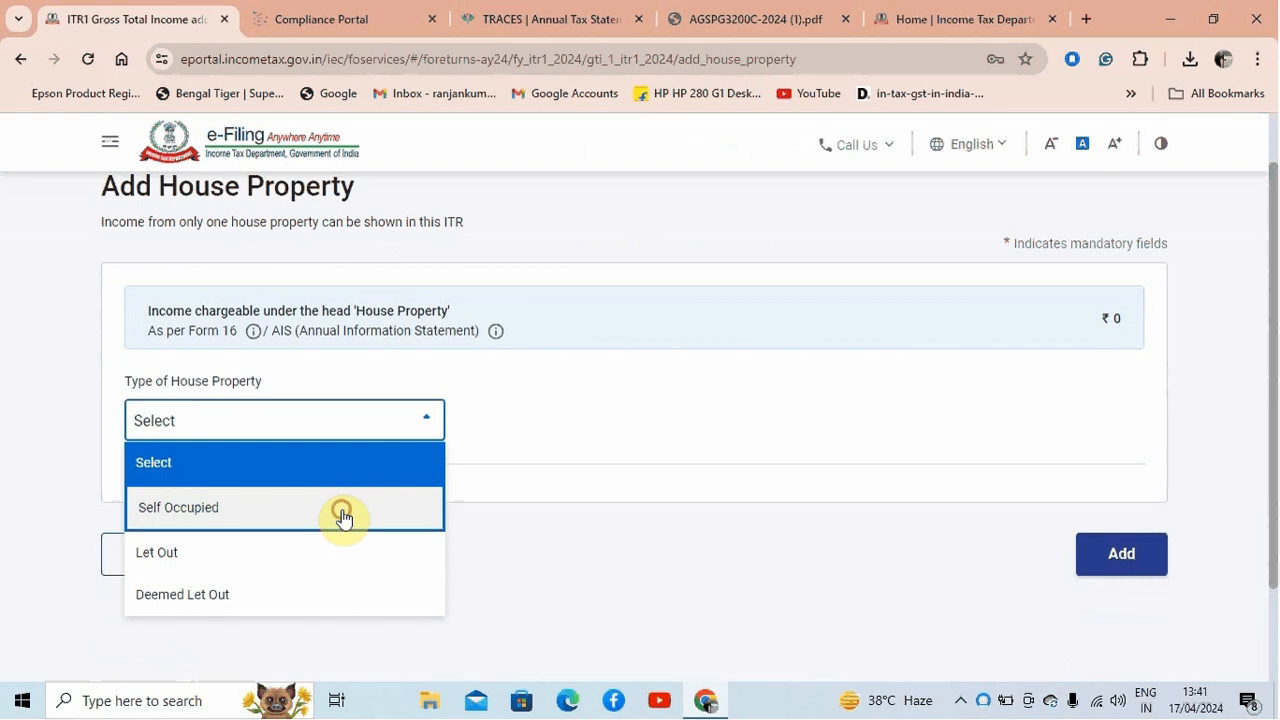
{"action": "left_click", "coordinate": [343, 518]}
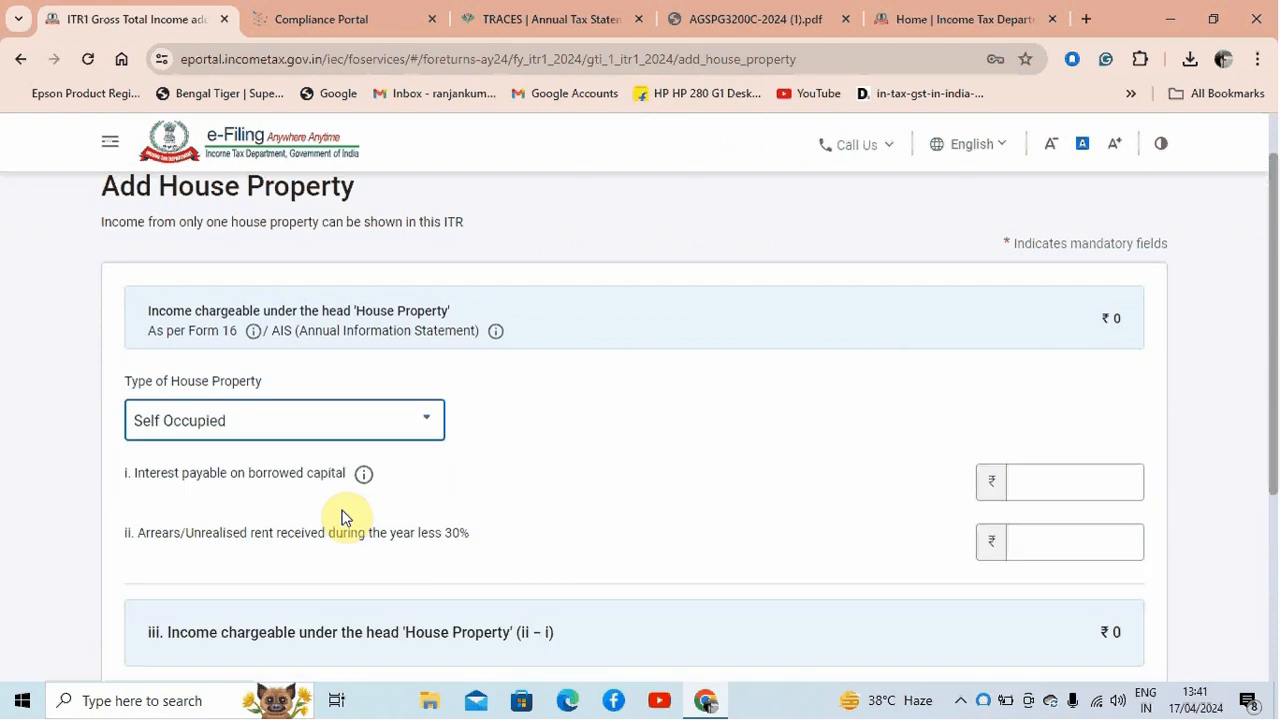
{"action": "scroll", "coordinate": [1268, 432], "scroll_direction": "down", "scroll_amount": 1}
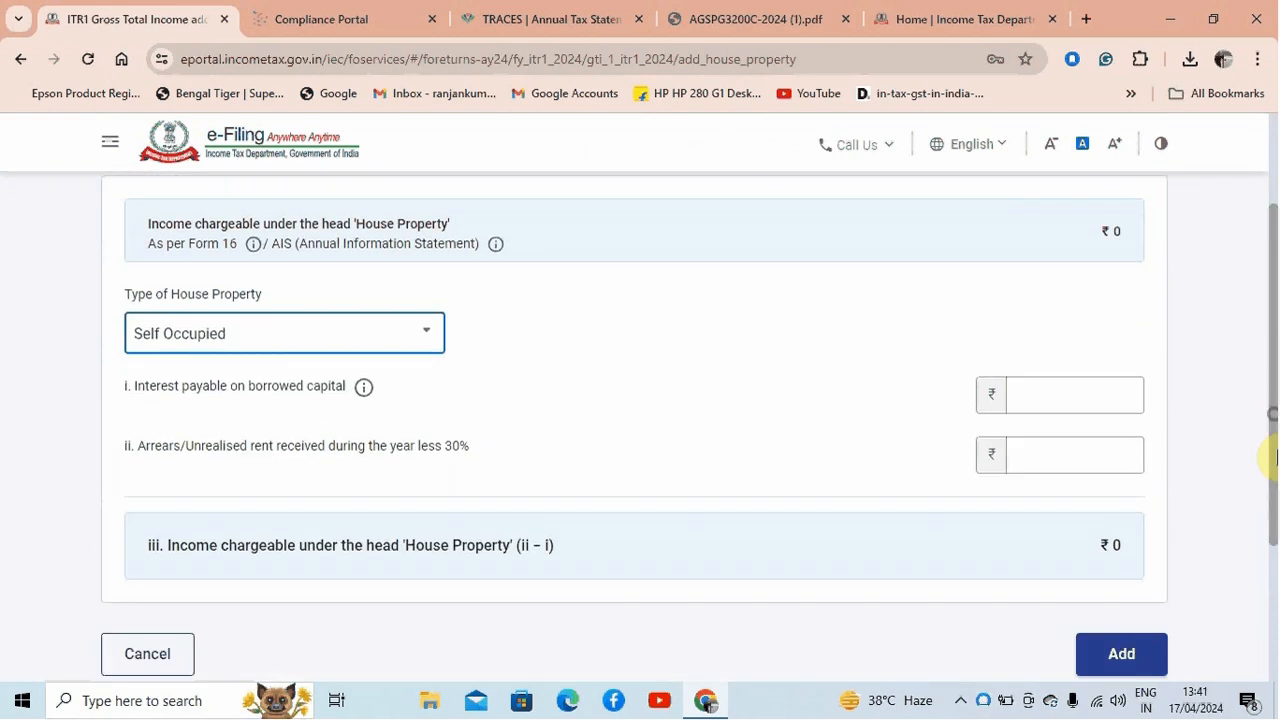
{"action": "left_click", "coordinate": [220, 388]}
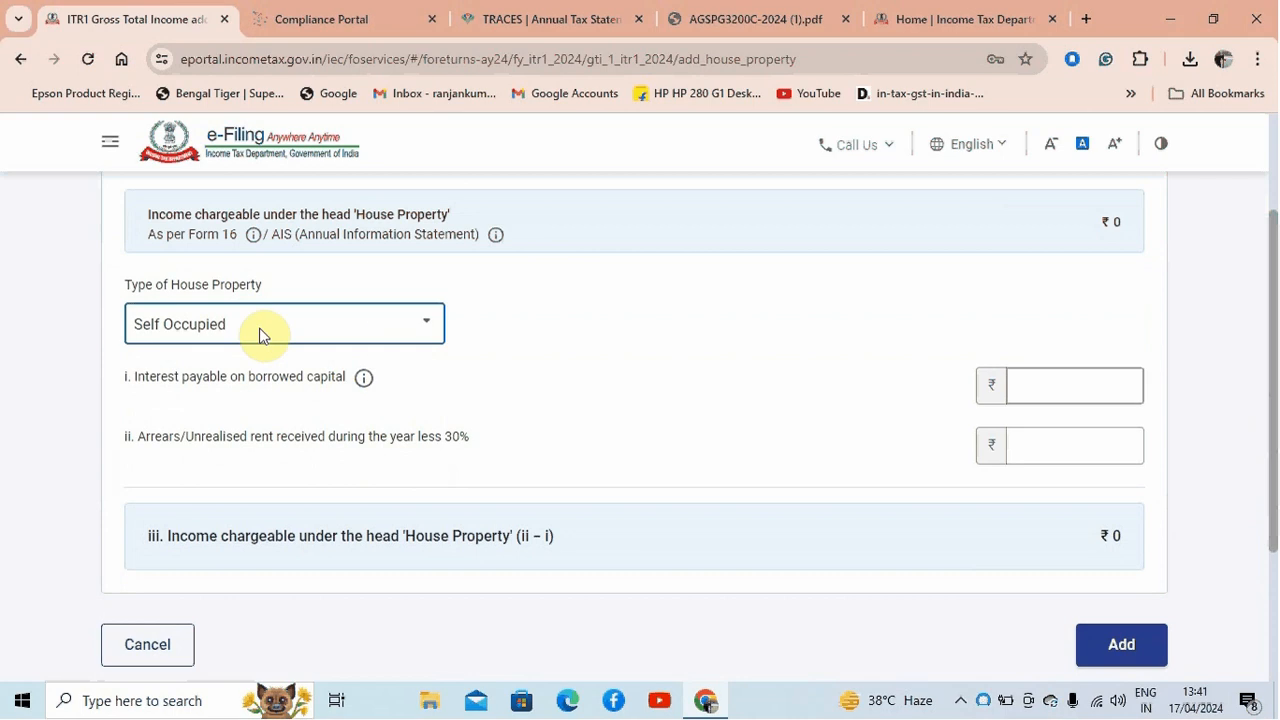
{"action": "left_click", "coordinate": [1113, 391]}
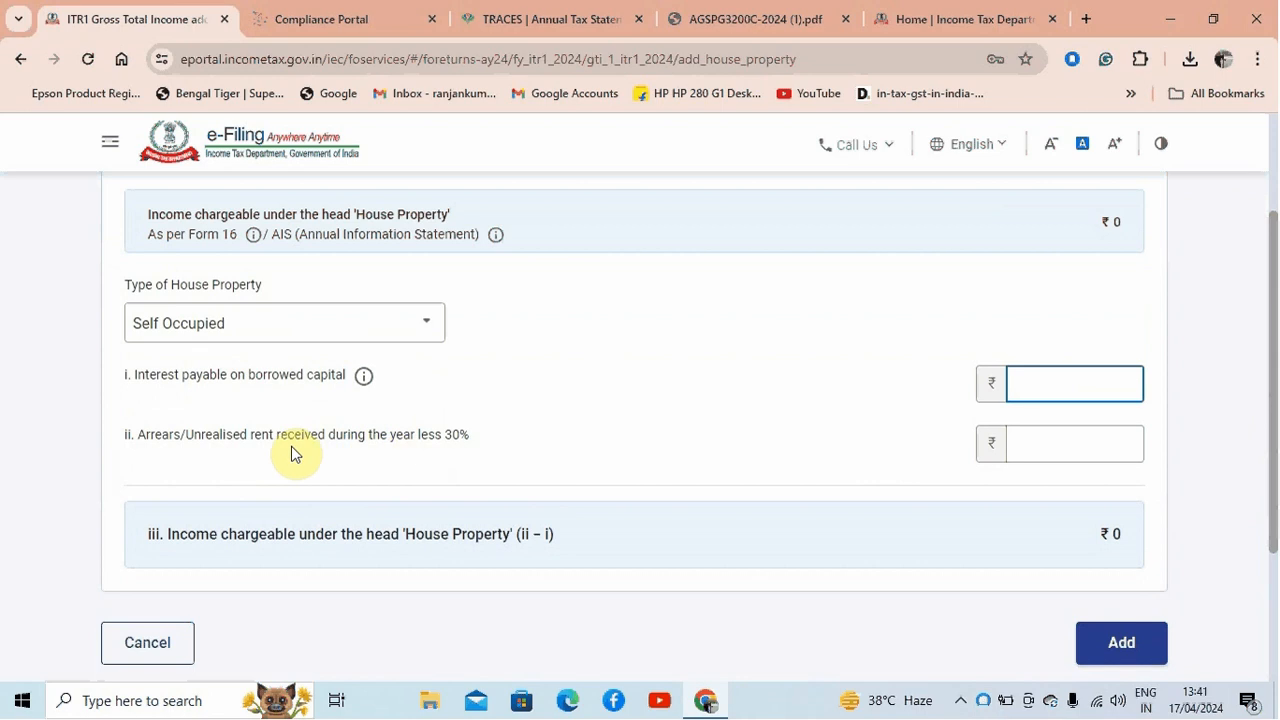
{"action": "left_click", "coordinate": [1109, 443]}
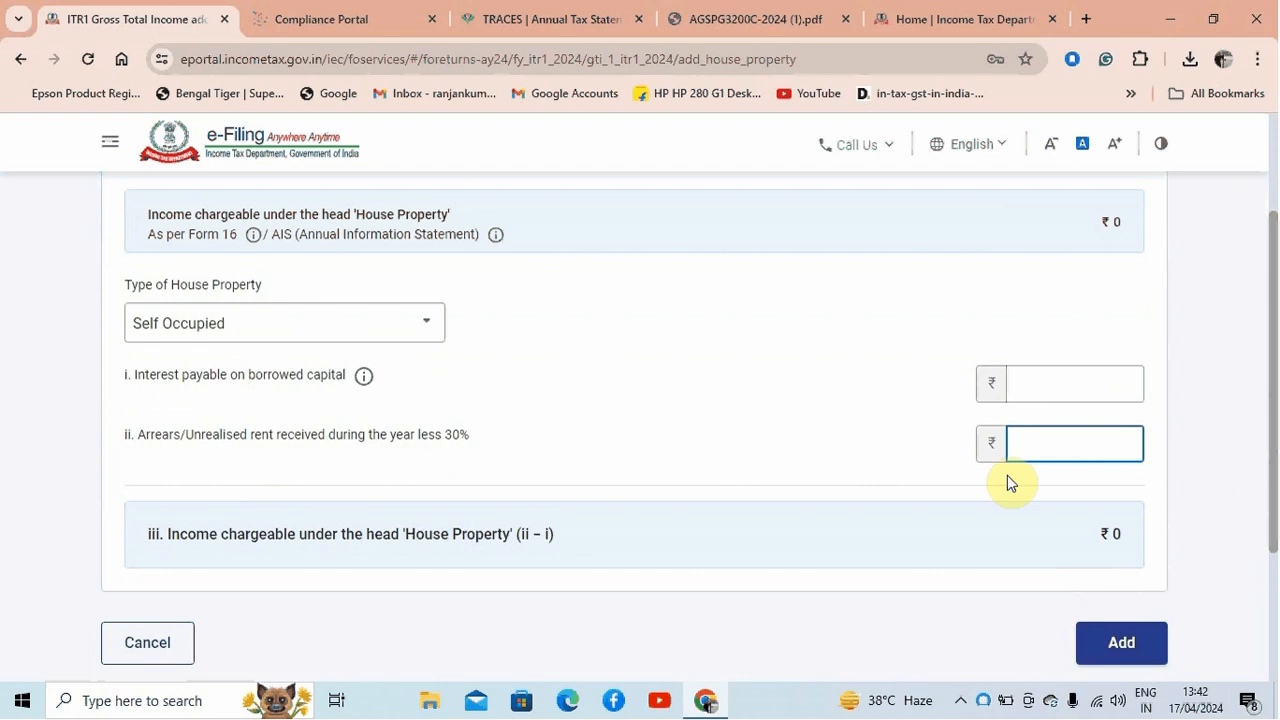
Change the type of house property to Let Out and enter 3,00,000 as the gross rent received during the year
{"action": "left_click", "coordinate": [335, 325]}
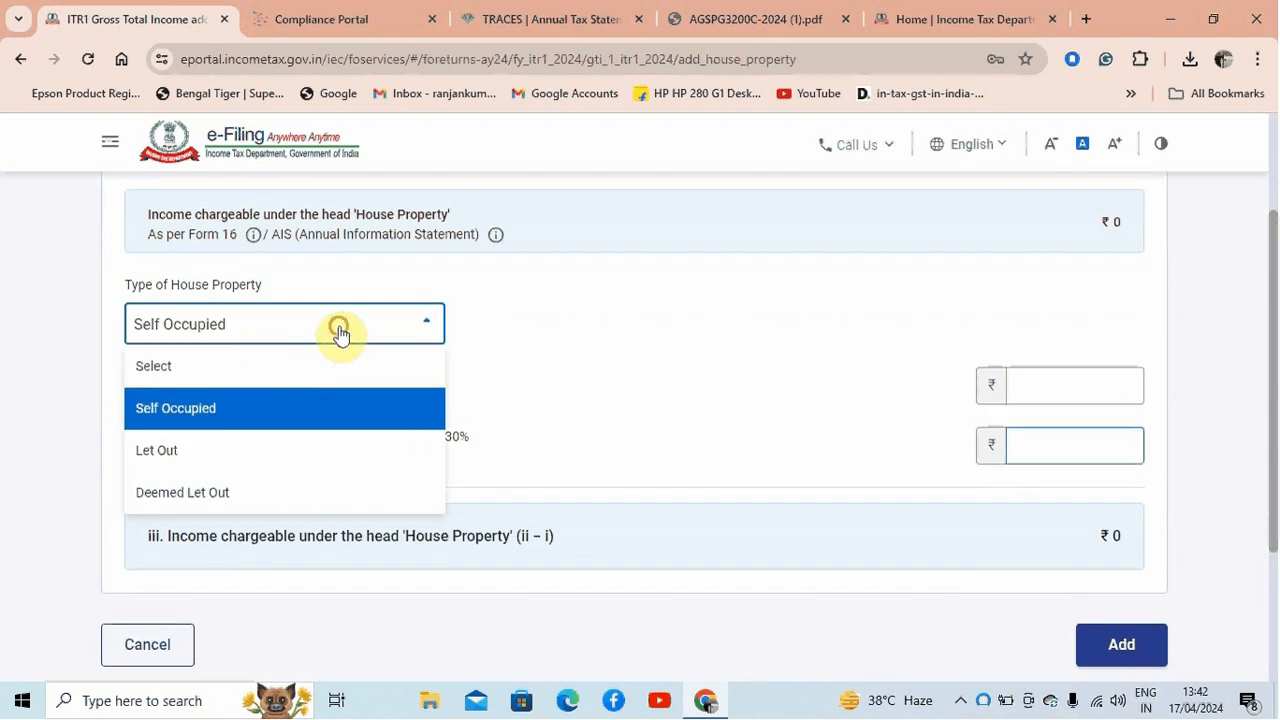
{"action": "left_click", "coordinate": [282, 448]}
{"action": "scroll", "coordinate": [1264, 370], "scroll_direction": "down", "scroll_amount": 1}
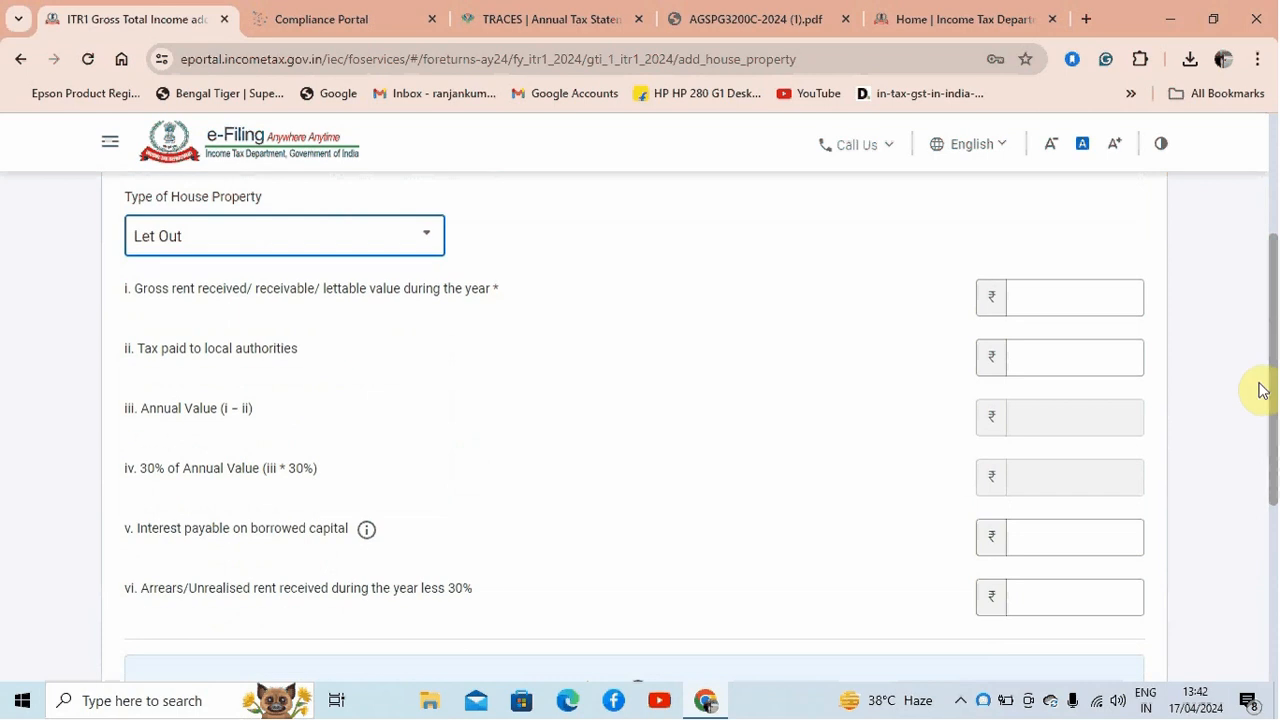
{"action": "left_click_drag", "start_coordinate": [132, 287], "coordinate": [455, 318]}
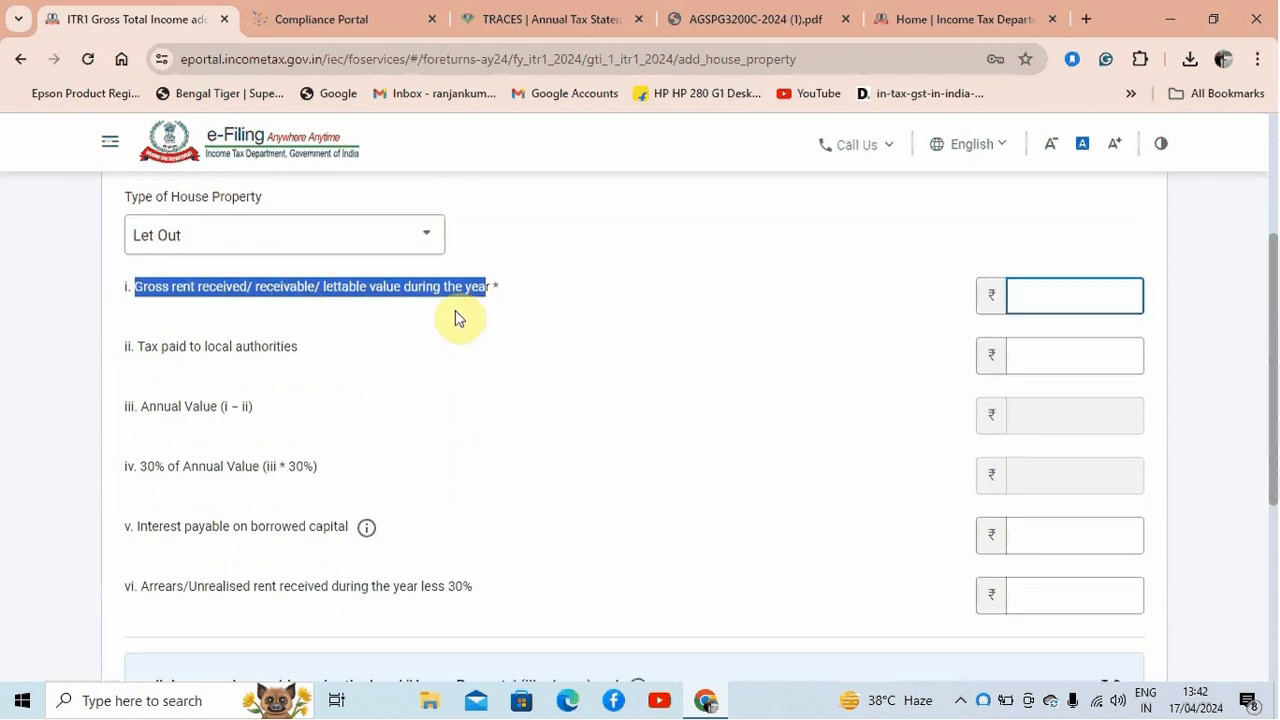
{"action": "left_click", "coordinate": [1060, 297]}
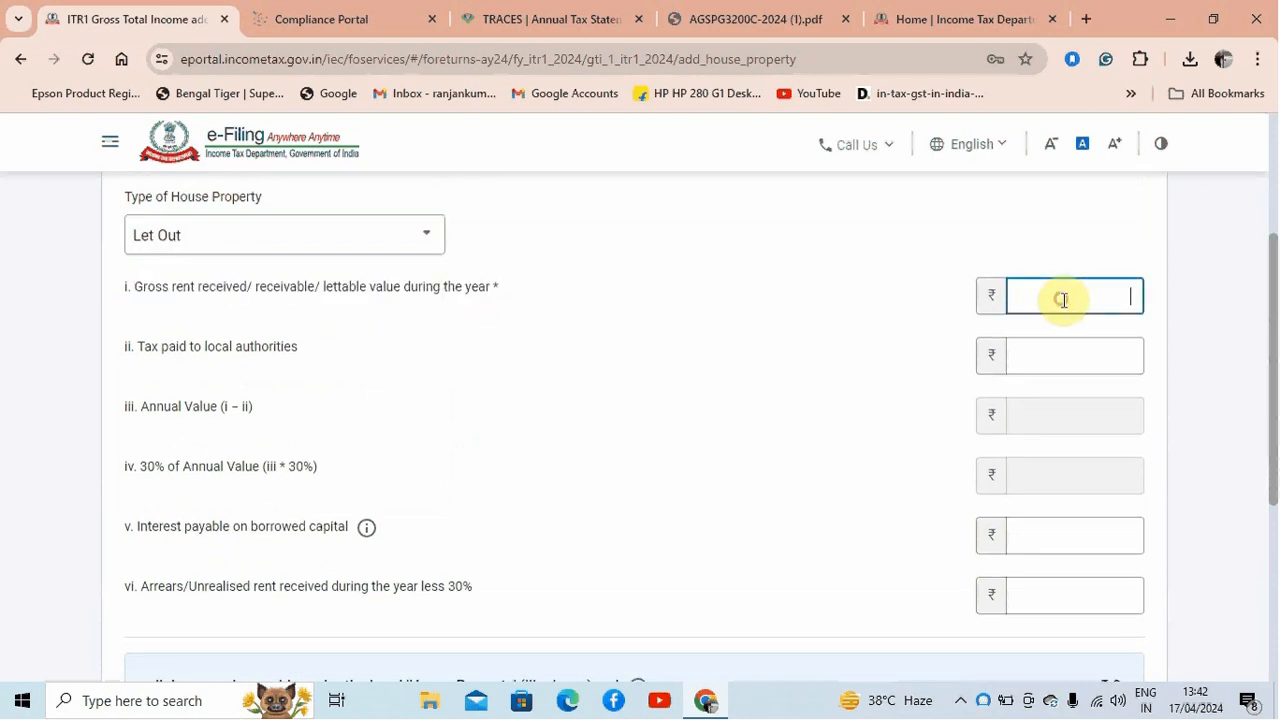
{"action": "left_click", "coordinate": [148, 352]}
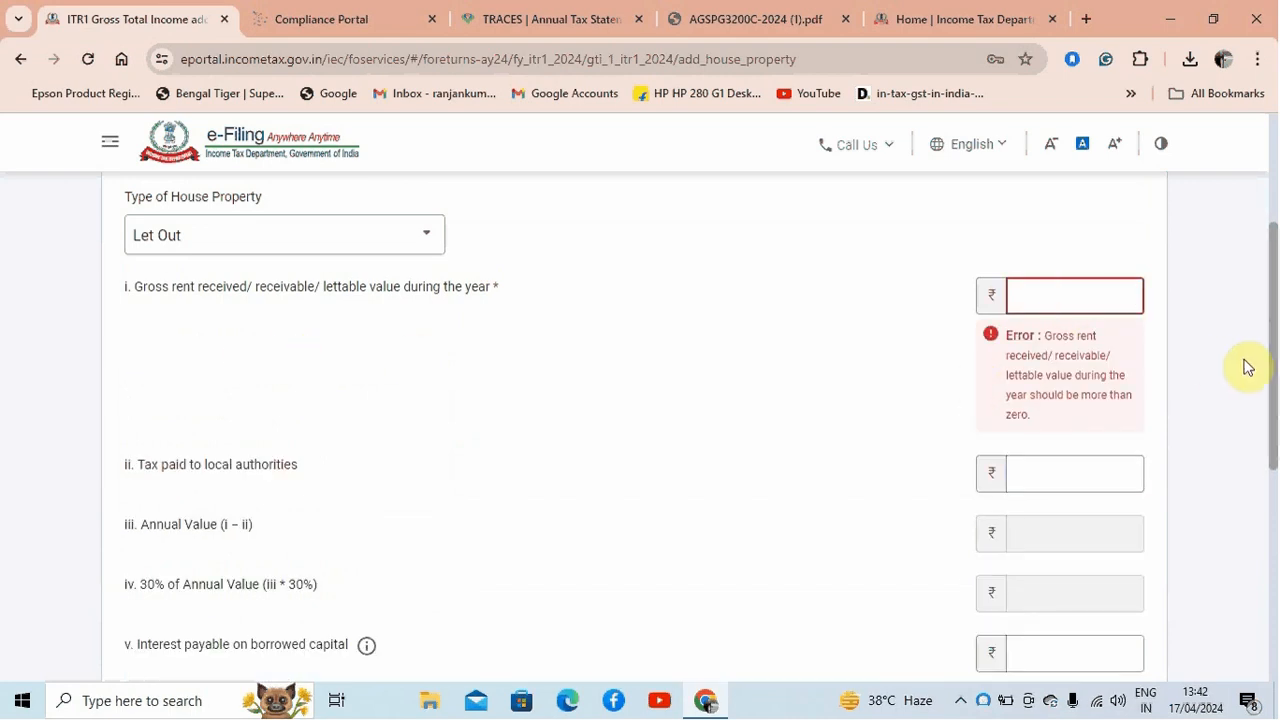
{"action": "scroll", "coordinate": [1274, 357], "scroll_direction": "down", "scroll_amount": 1}
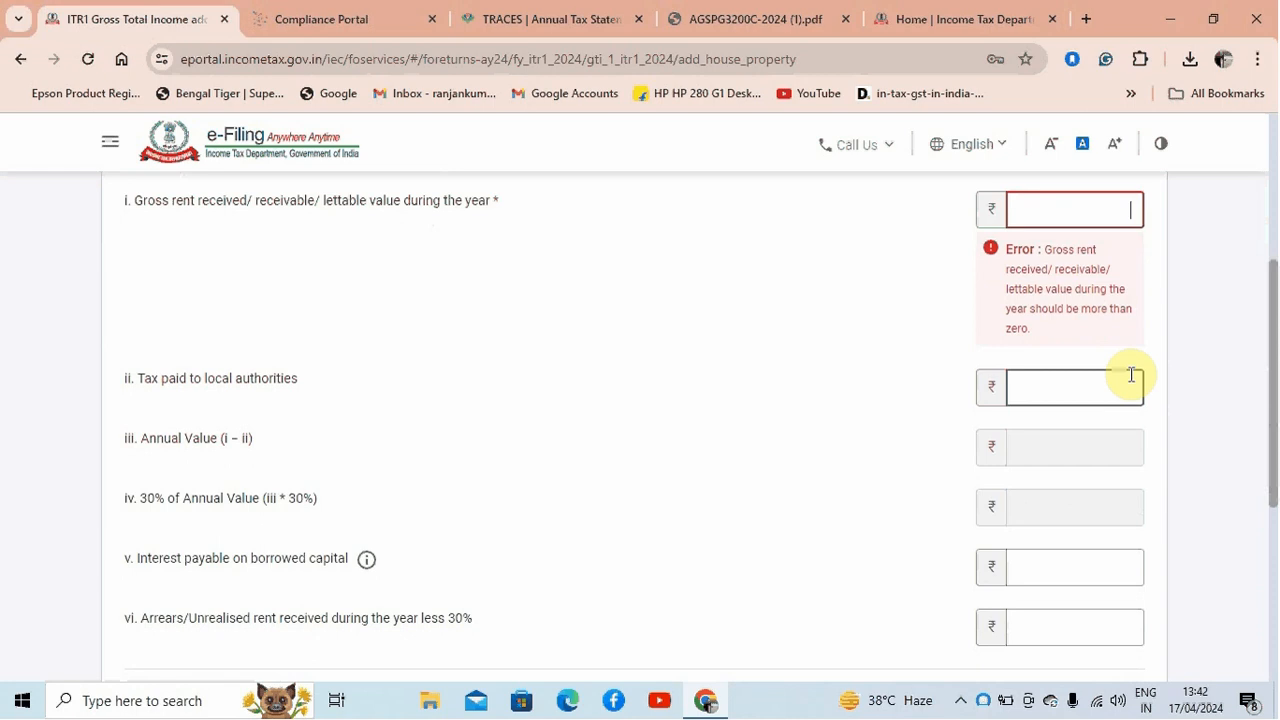
{"action": "type", "text": "300000"}
{"action": "left_click", "coordinate": [1237, 332]}
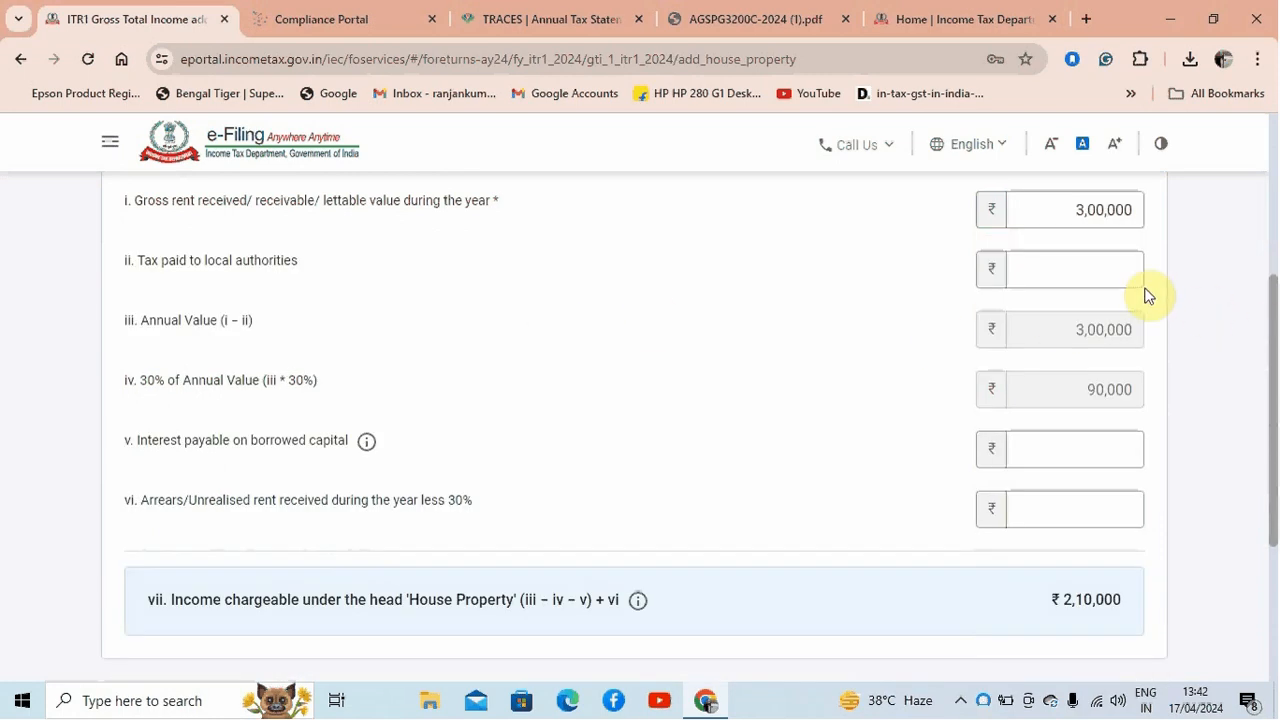
Enter 4,500 as the tax paid to local authorities and check the 30% of Annual Value line
{"action": "left_click", "coordinate": [1051, 274]}
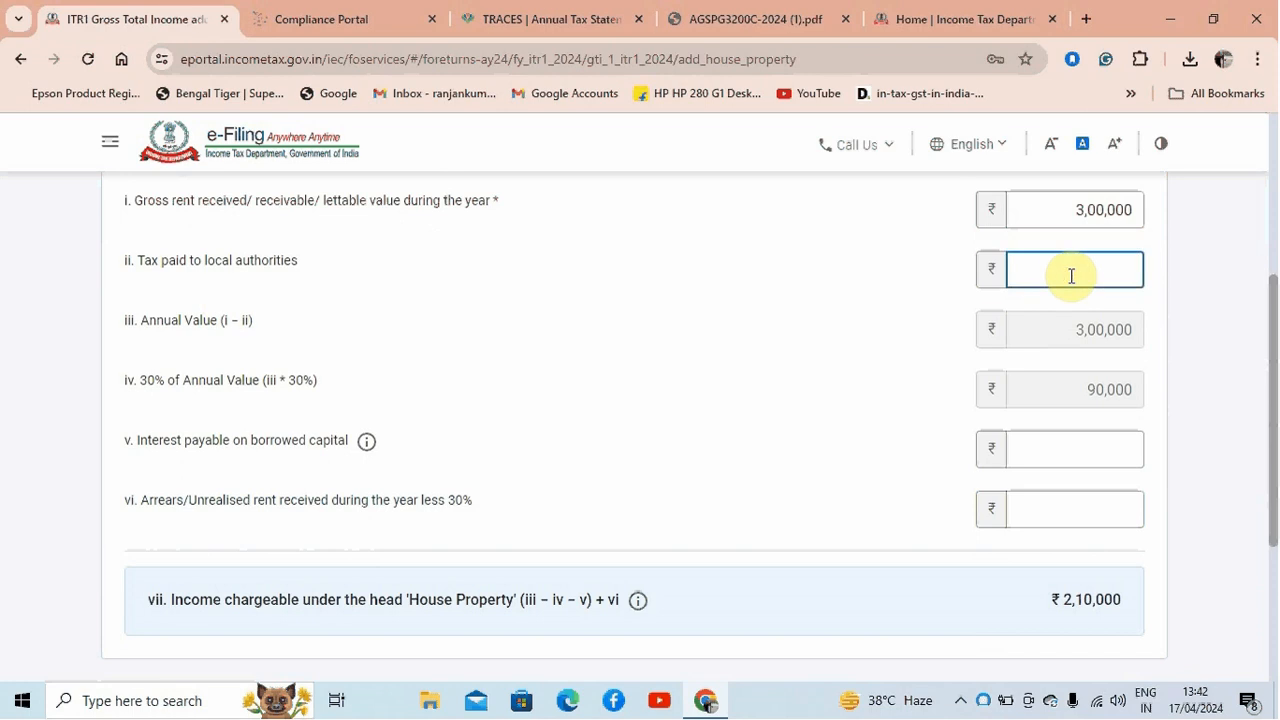
{"action": "type", "text": "4500"}
{"action": "left_click", "coordinate": [1214, 342]}
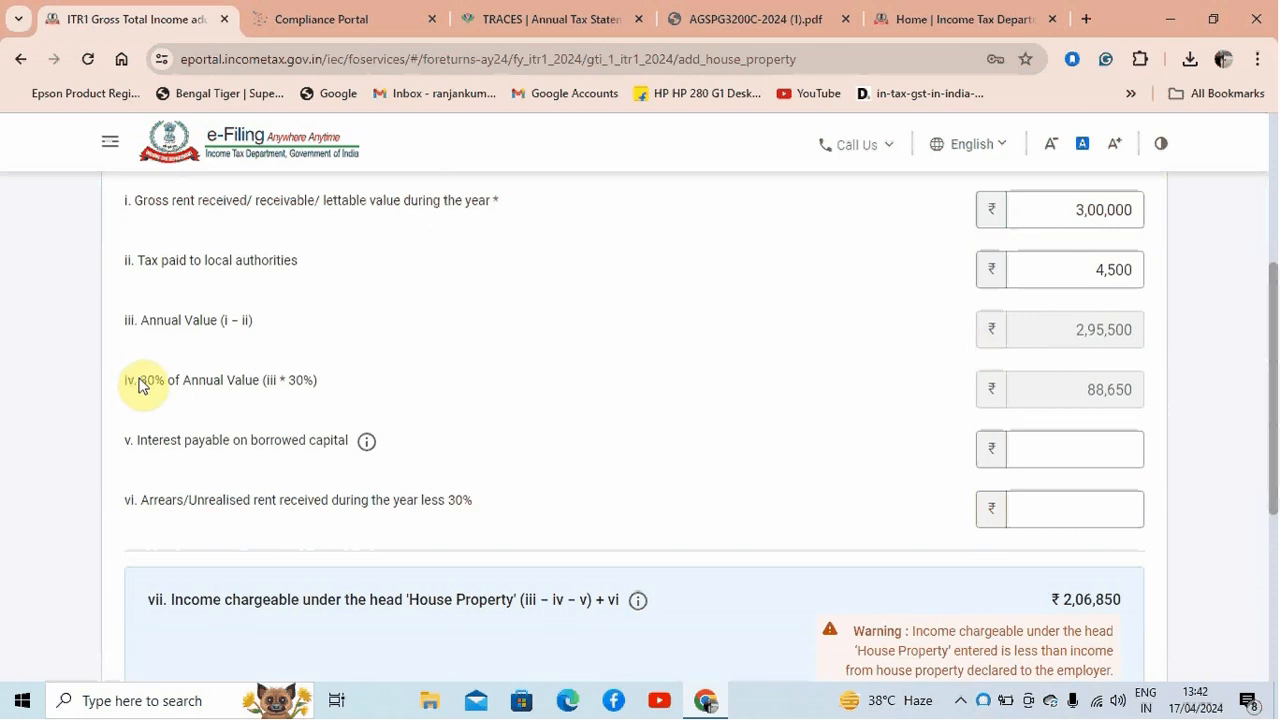
{"action": "left_click_drag", "start_coordinate": [140, 386], "coordinate": [320, 388]}
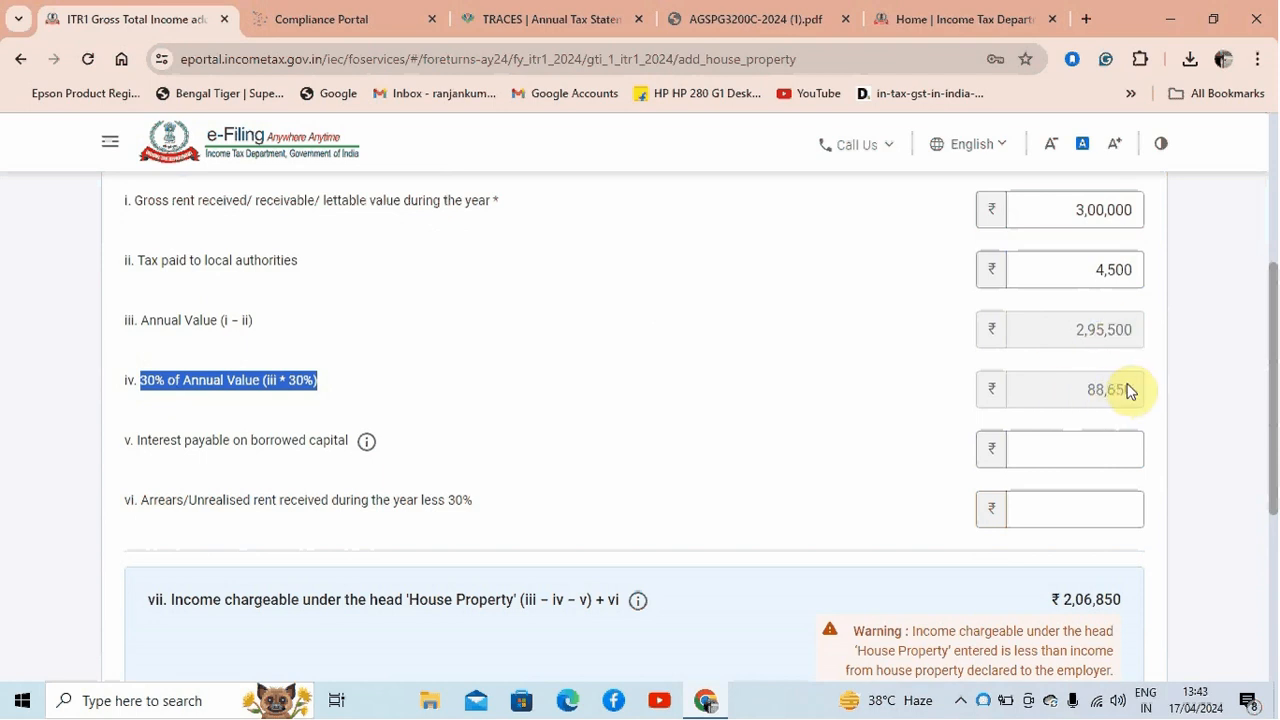
Dismiss the Java update notification and enter 3,00,000 as the interest payable on borrowed capital for the let-out property
{"action": "left_click", "coordinate": [1087, 451]}
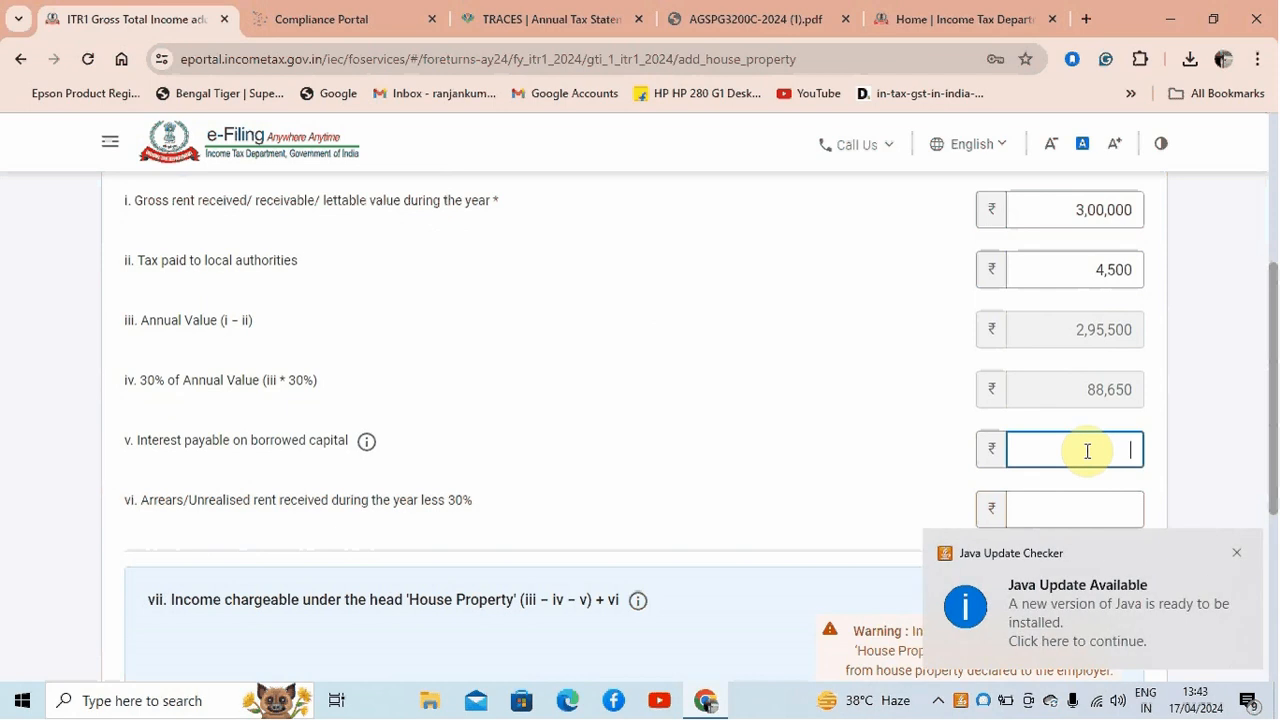
{"action": "left_click", "coordinate": [1237, 555]}
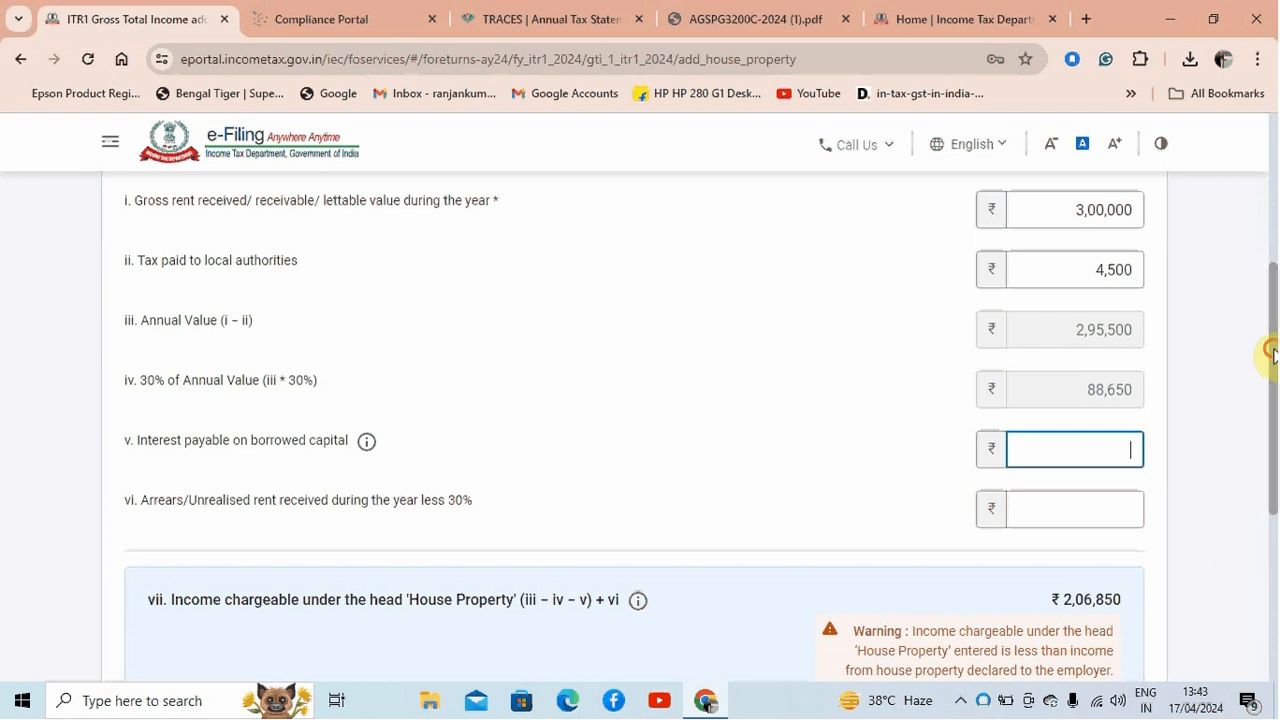
{"action": "mouse_move", "coordinate": [1268, 357]}
{"action": "left_mouse_down"}
{"action": "mouse_move", "coordinate": [1268, 271]}
{"action": "mouse_move", "coordinate": [1266, 371]}
{"action": "left_mouse_up"}
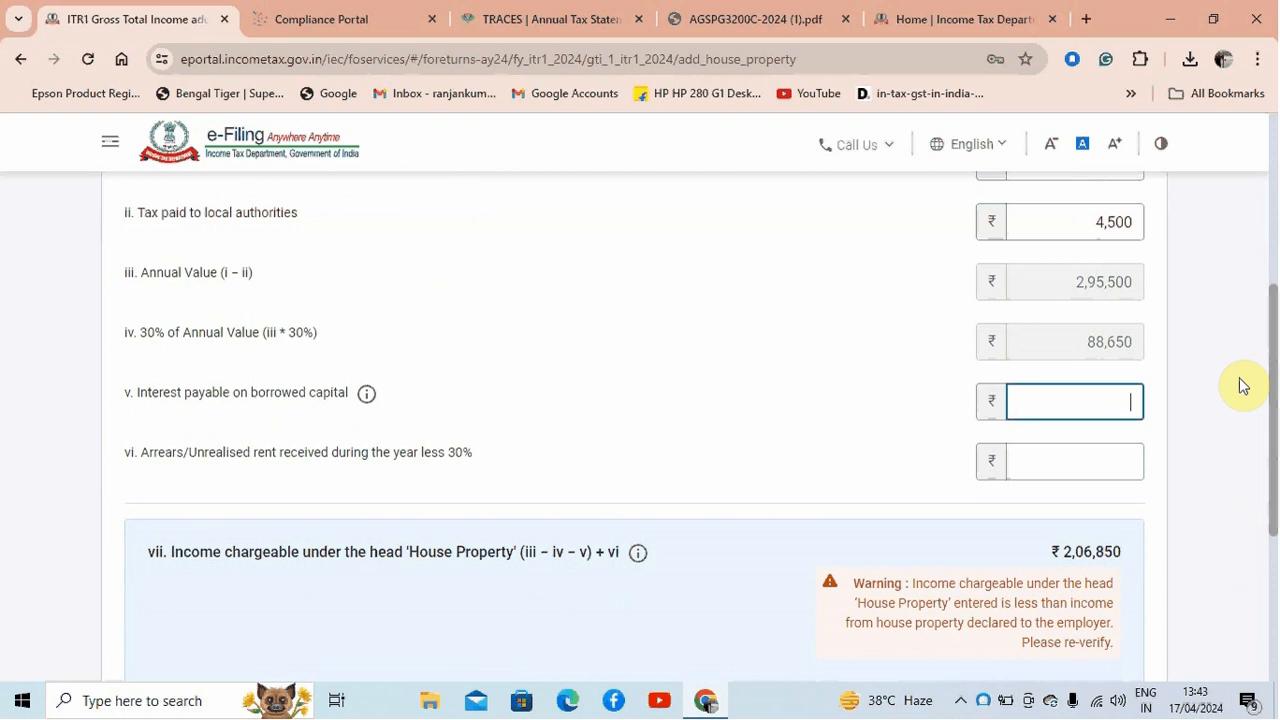
{"action": "type", "text": "00000"}
{"action": "left_click", "coordinate": [1240, 386]}
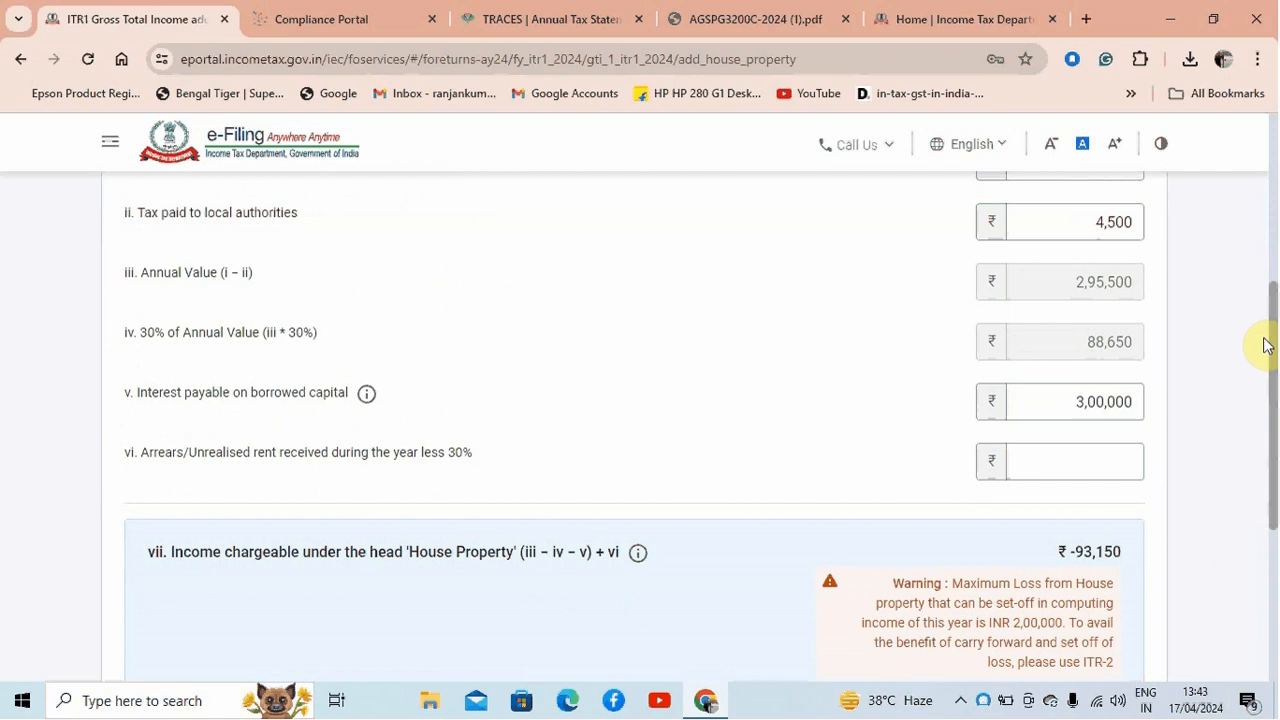
Review the let-out property figures and the chargeable income, and cancel adding the house property
{"action": "left_click_drag", "start_coordinate": [1270, 343], "coordinate": [1273, 208]}
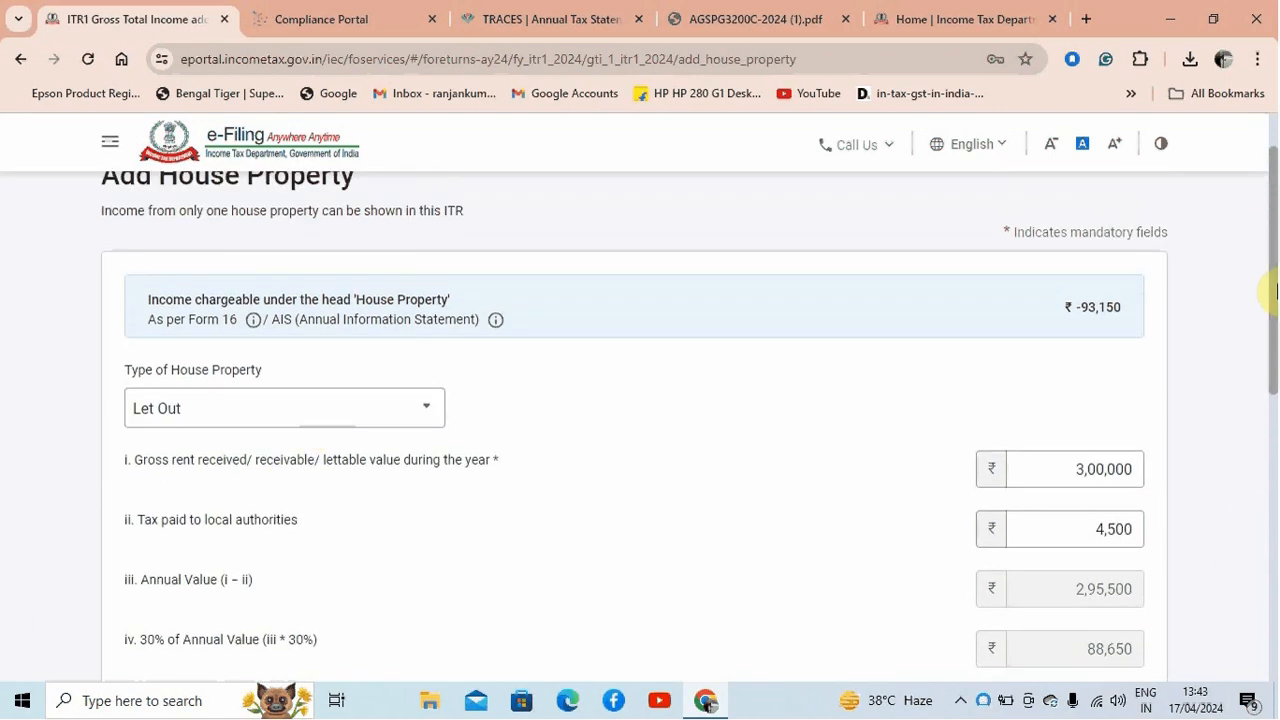
{"action": "left_click_drag", "start_coordinate": [1271, 286], "coordinate": [1266, 468]}
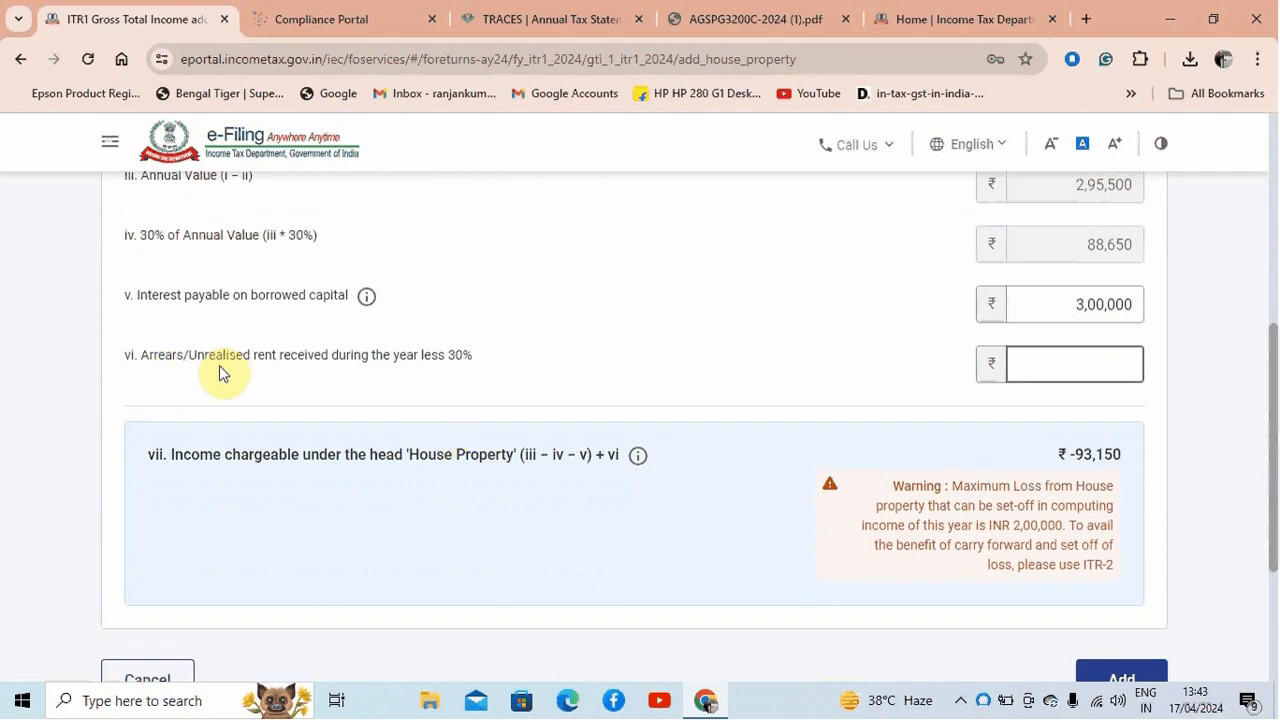
{"action": "left_click", "coordinate": [1106, 360]}
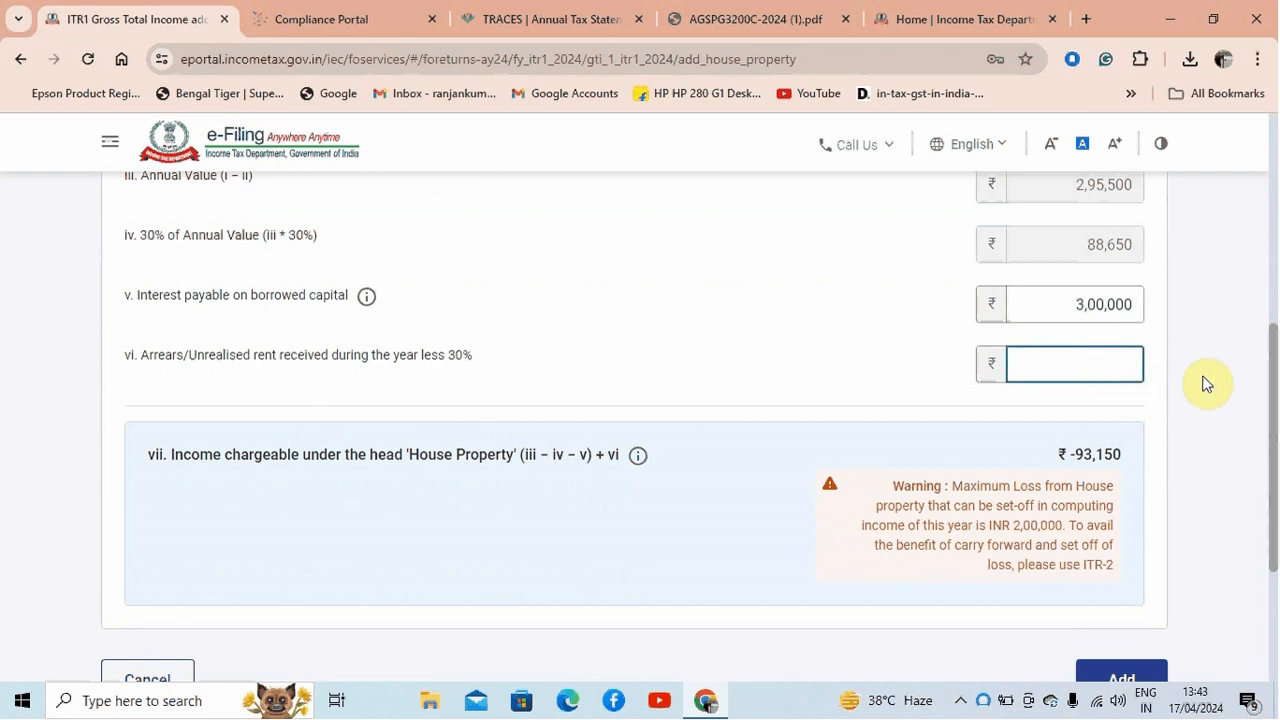
{"action": "left_click_drag", "start_coordinate": [1270, 405], "coordinate": [1276, 322]}
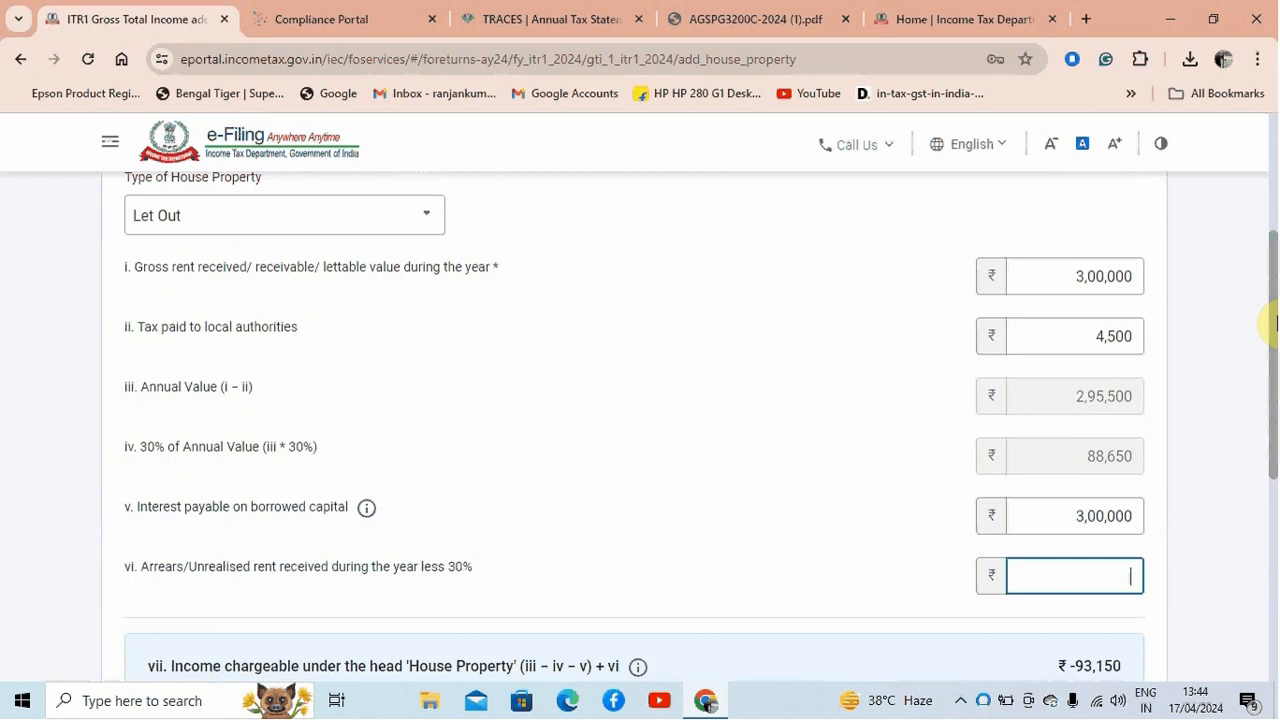
{"action": "left_click_drag", "start_coordinate": [1276, 322], "coordinate": [1268, 470]}
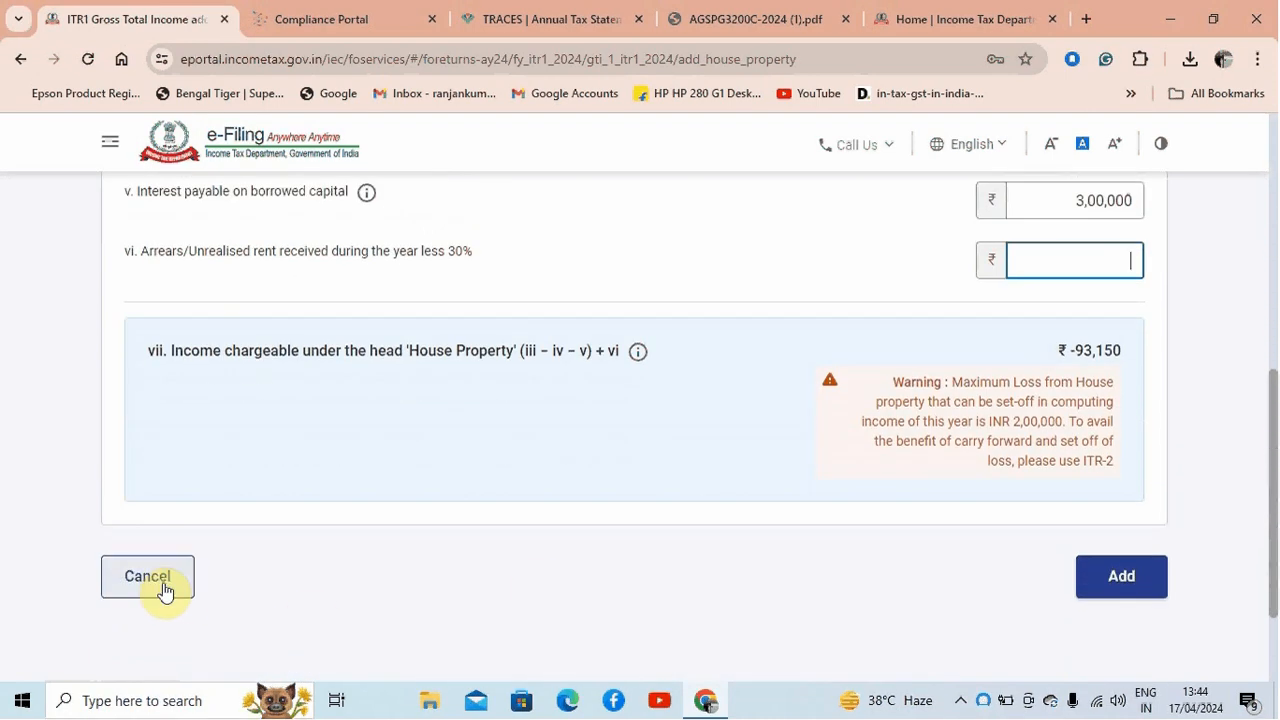
{"action": "left_click_drag", "start_coordinate": [1269, 409], "coordinate": [1274, 266]}
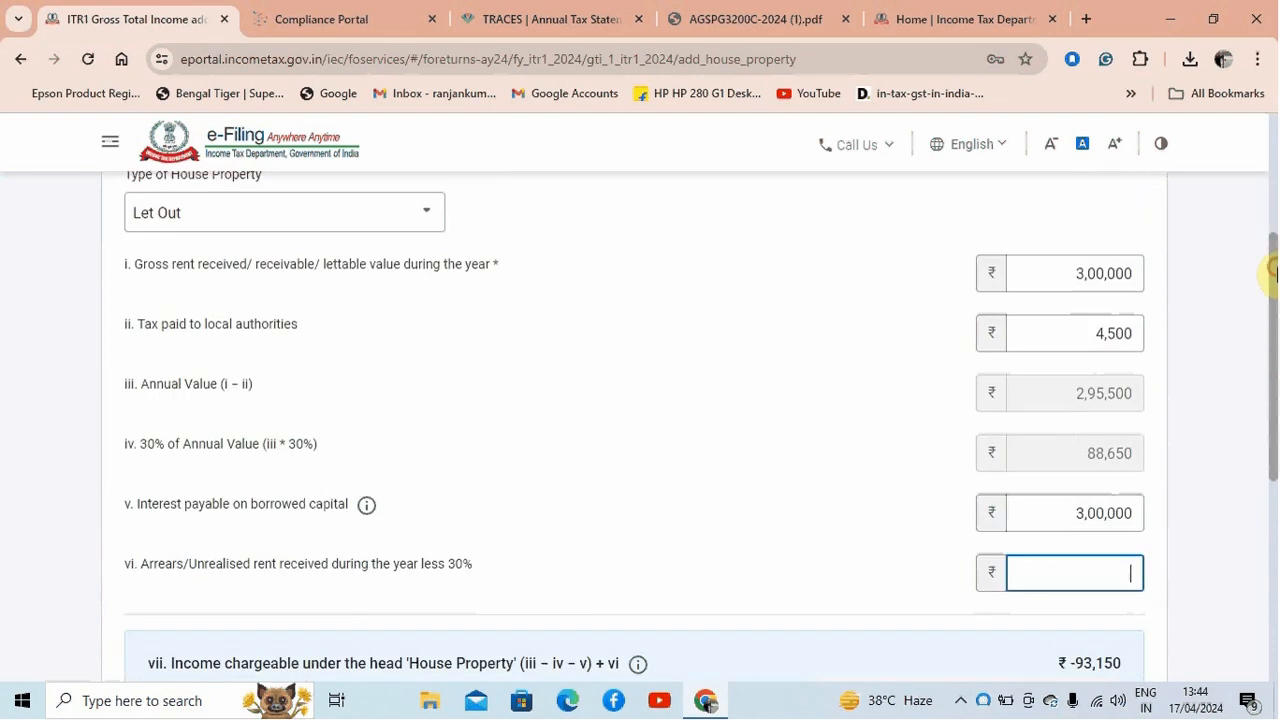
{"action": "double_click", "coordinate": [1051, 505]}
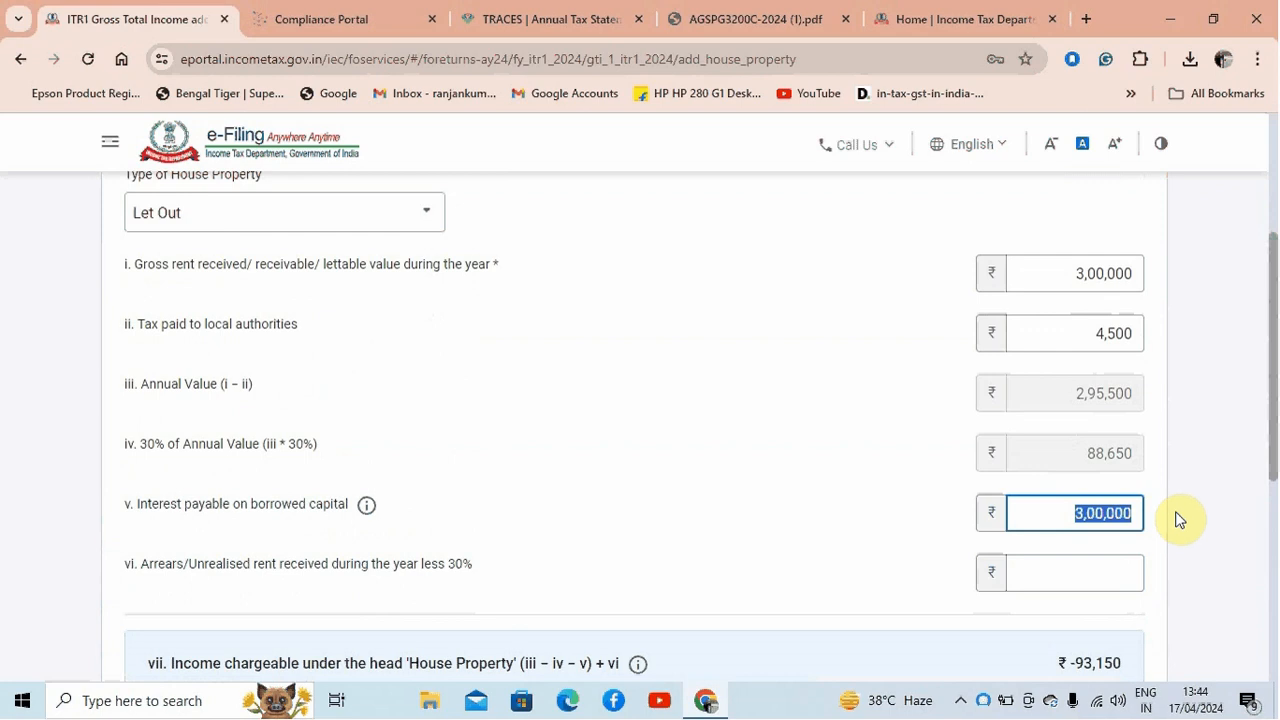
{"action": "scroll", "coordinate": [1272, 415], "scroll_direction": "down", "scroll_amount": 3}
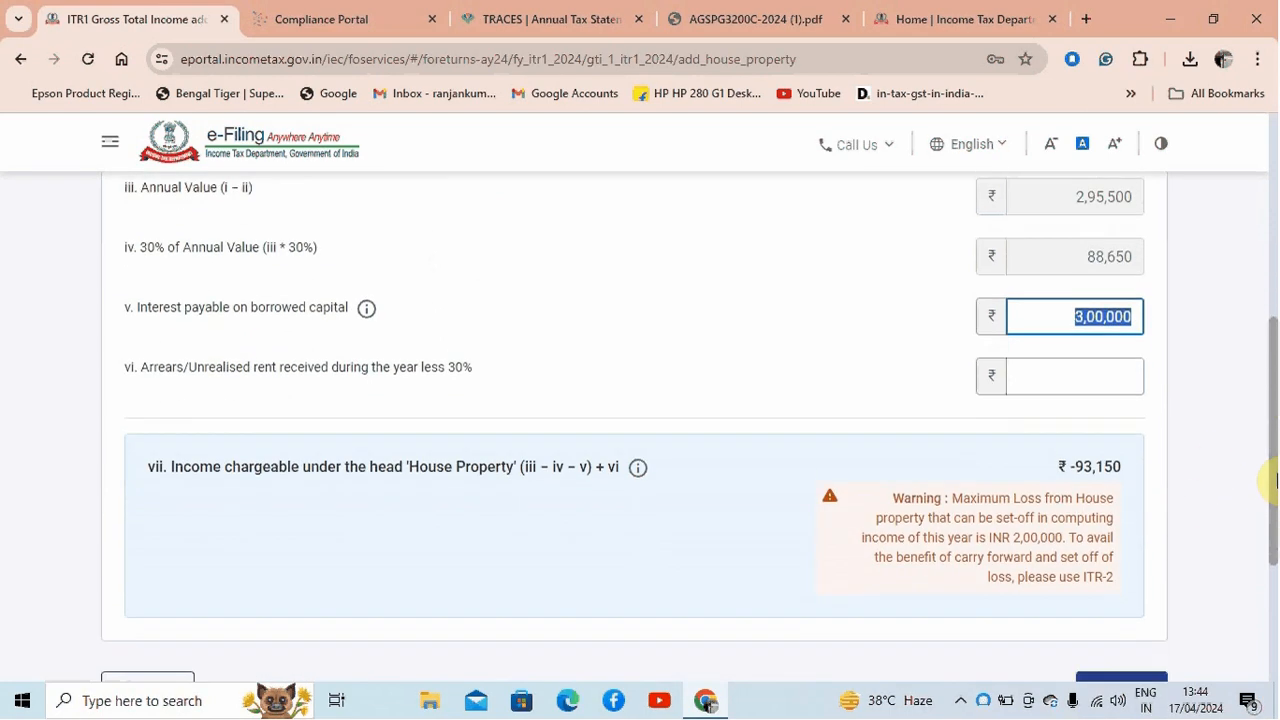
{"action": "left_click", "coordinate": [140, 578]}
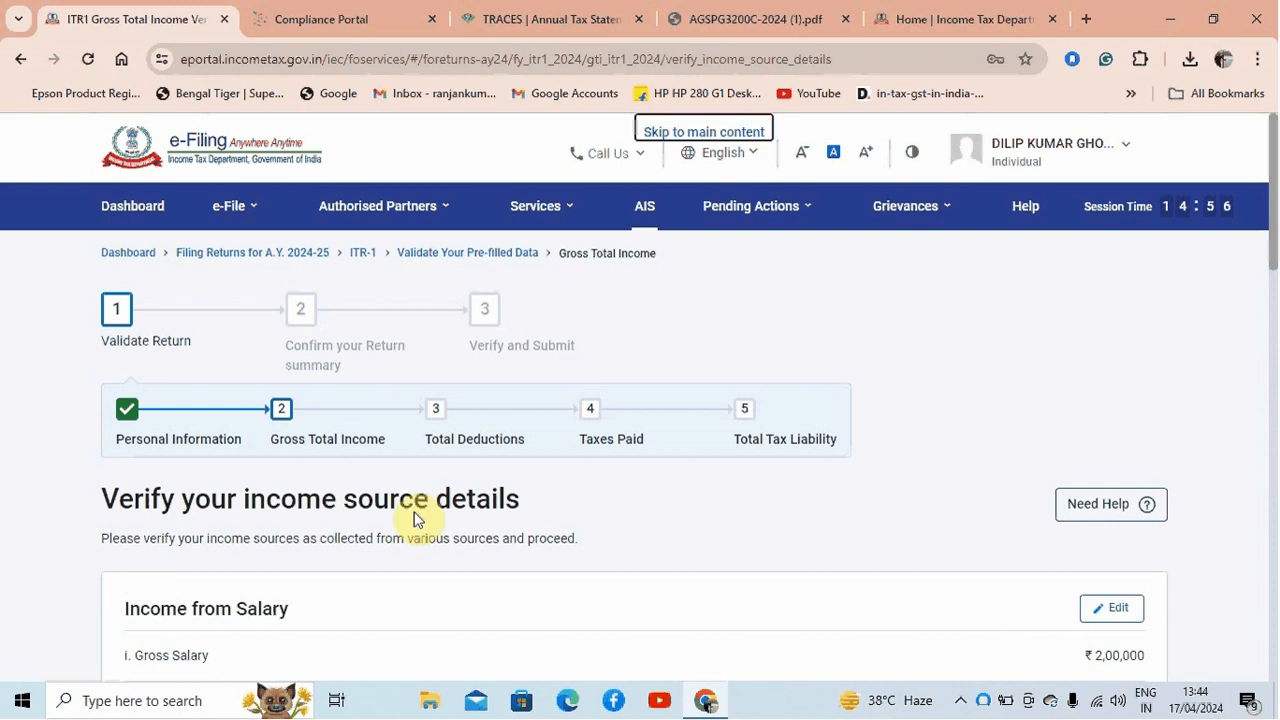
Review Income from other sources, select the Interest from Deposit entry, and start adding another income
{"action": "left_click_drag", "start_coordinate": [1271, 182], "coordinate": [1272, 232]}
{"action": "left_click_drag", "start_coordinate": [1272, 316], "coordinate": [1272, 360]}
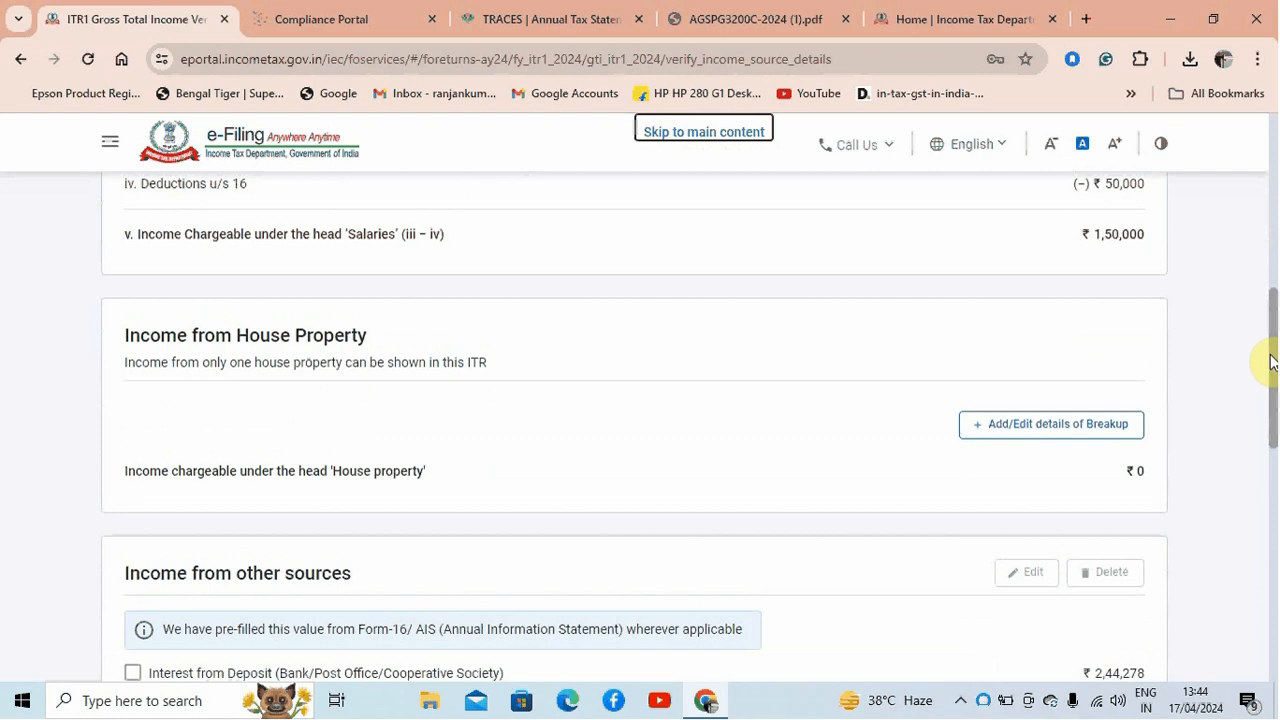
{"action": "mouse_move", "coordinate": [1272, 360]}
{"action": "left_mouse_down"}
{"action": "mouse_move", "coordinate": [1271, 400]}
{"action": "mouse_move", "coordinate": [1275, 368]}
{"action": "left_mouse_up"}
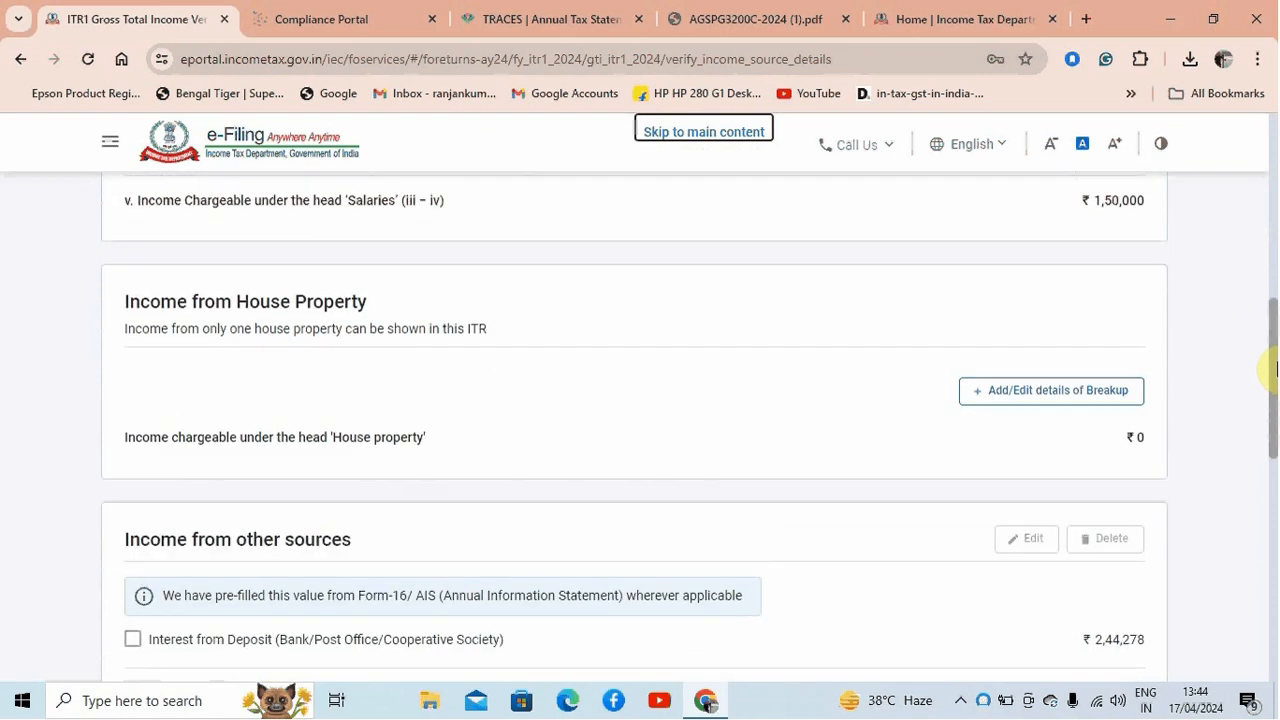
{"action": "left_click_drag", "start_coordinate": [1275, 368], "coordinate": [1271, 457]}
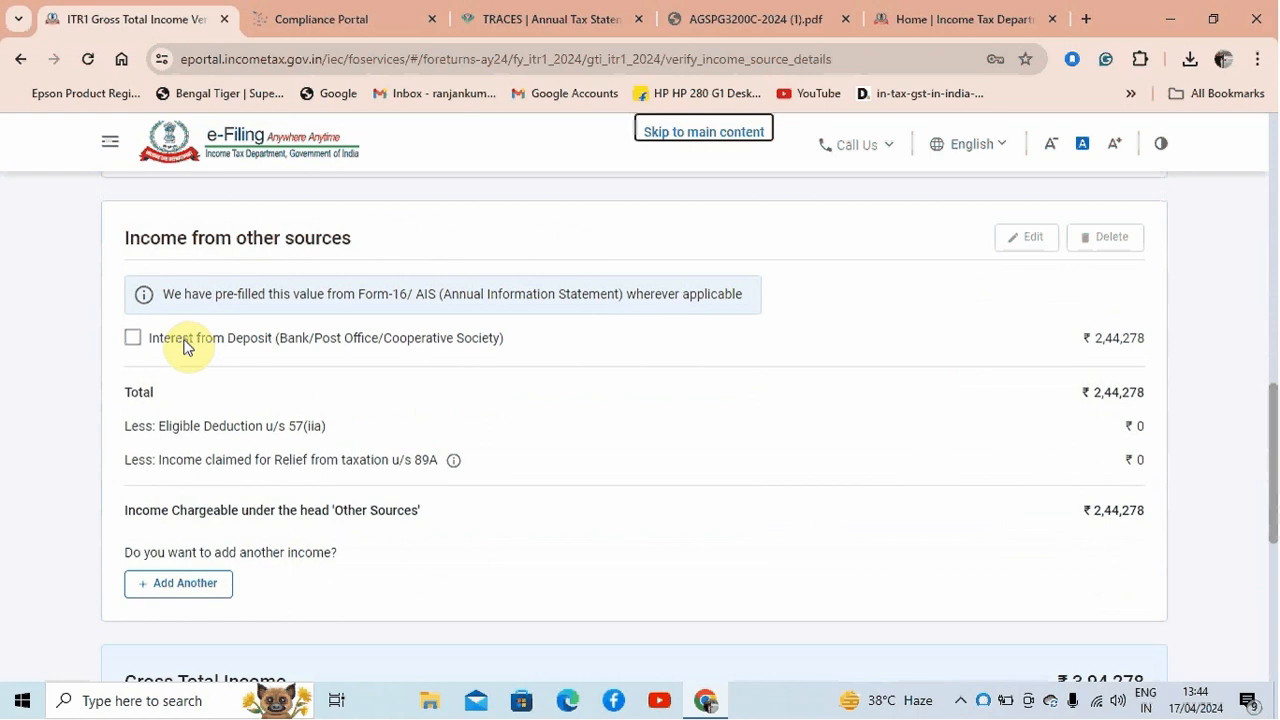
{"action": "left_click_drag", "start_coordinate": [1066, 338], "coordinate": [1162, 326]}
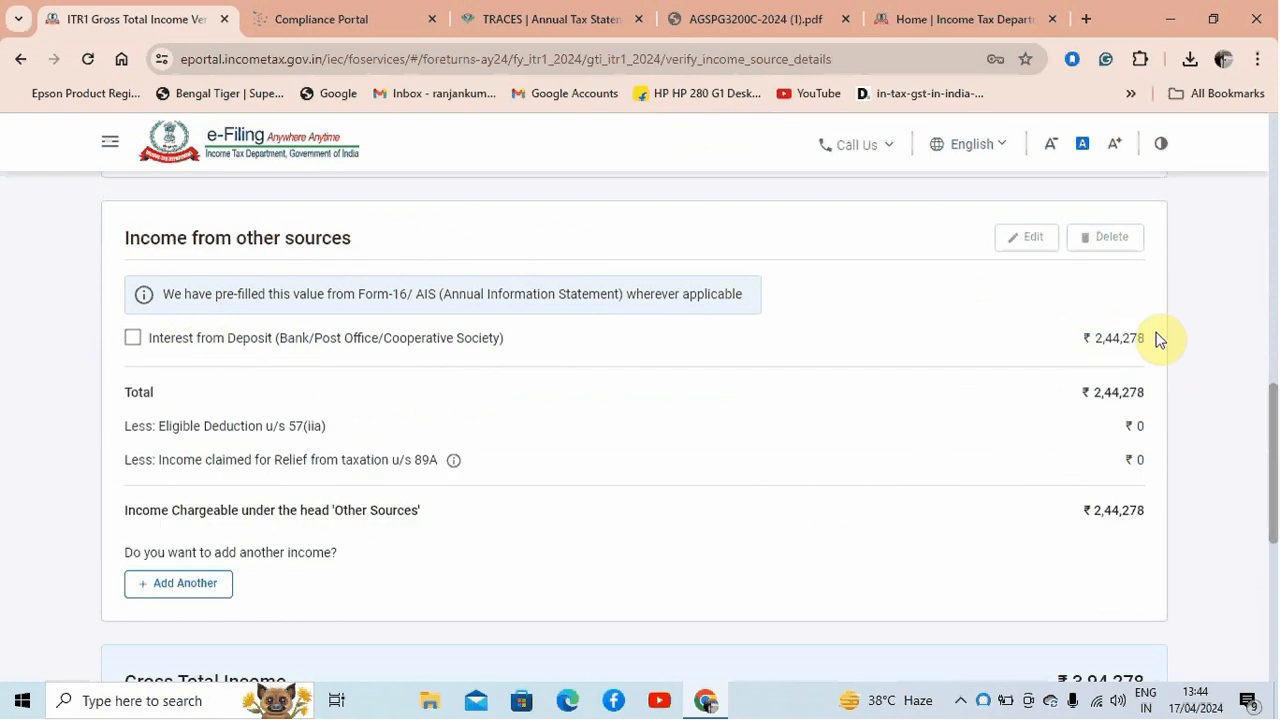
{"action": "left_click", "coordinate": [133, 339]}
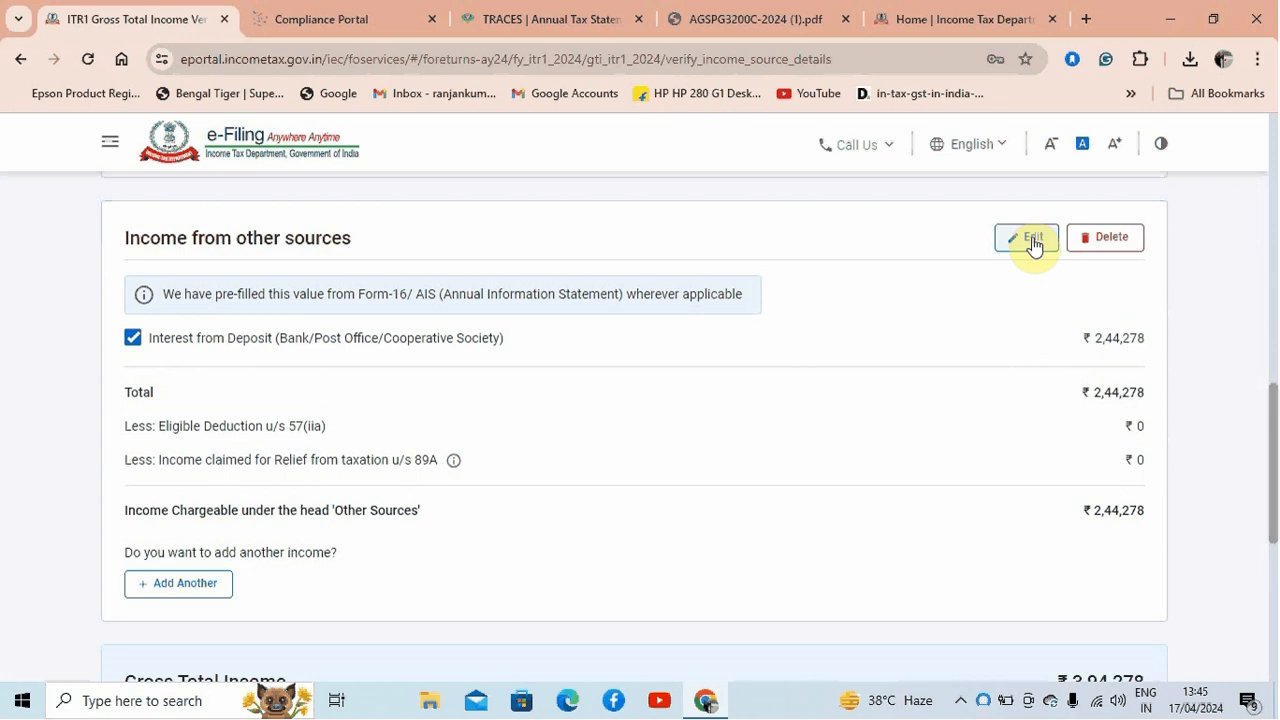
{"action": "left_click", "coordinate": [193, 592]}
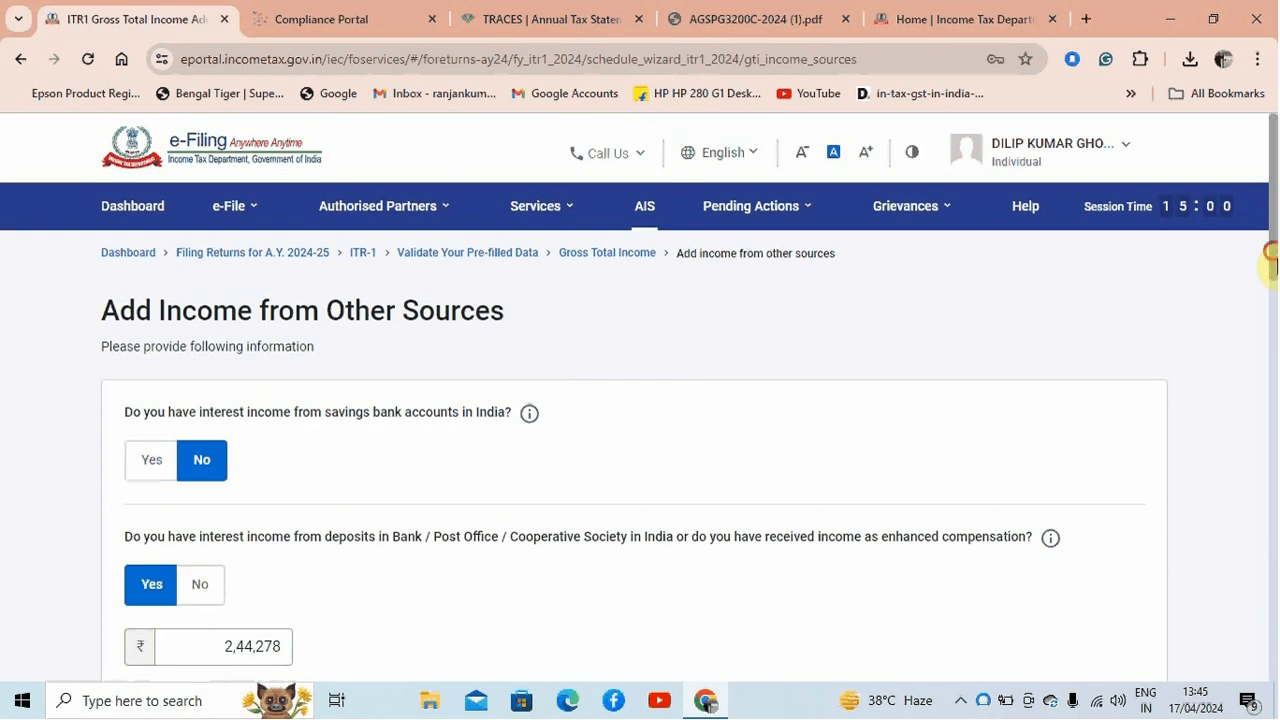
Answer Yes to having interest income from savings bank accounts in India and enter 4,000 as the amount
{"action": "left_click_drag", "start_coordinate": [1270, 262], "coordinate": [1266, 286]}
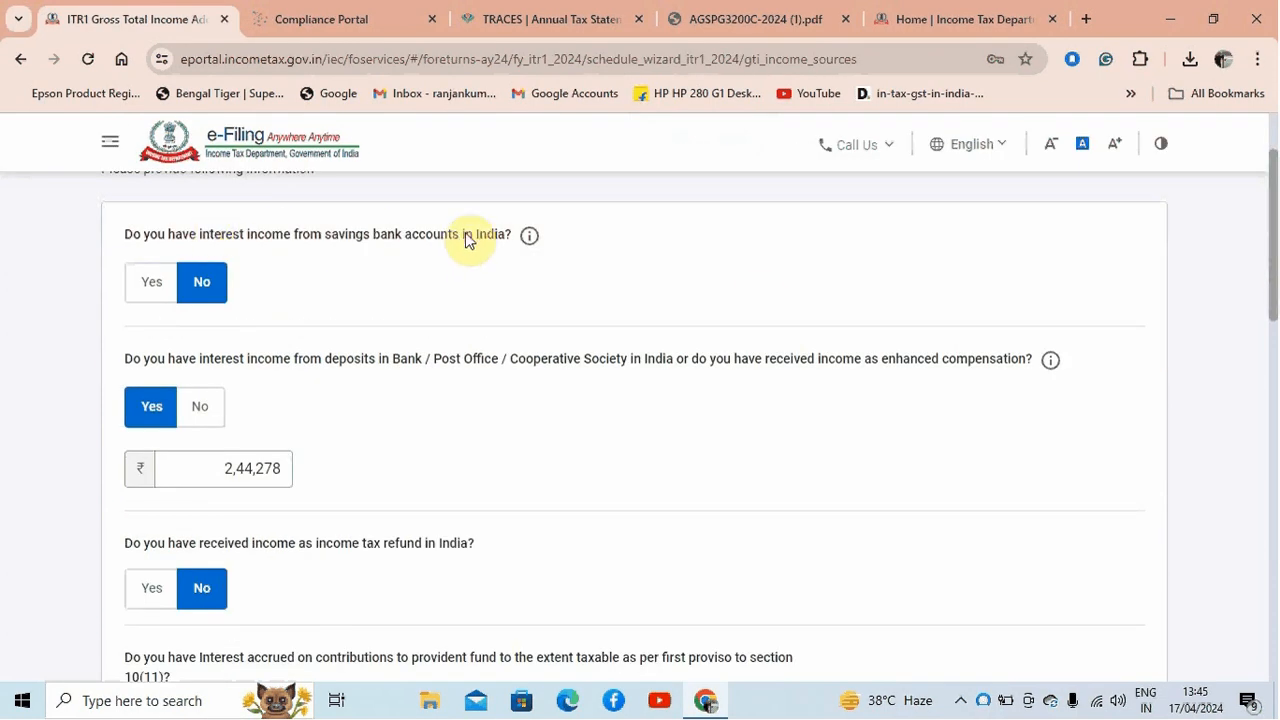
{"action": "left_click", "coordinate": [150, 290]}
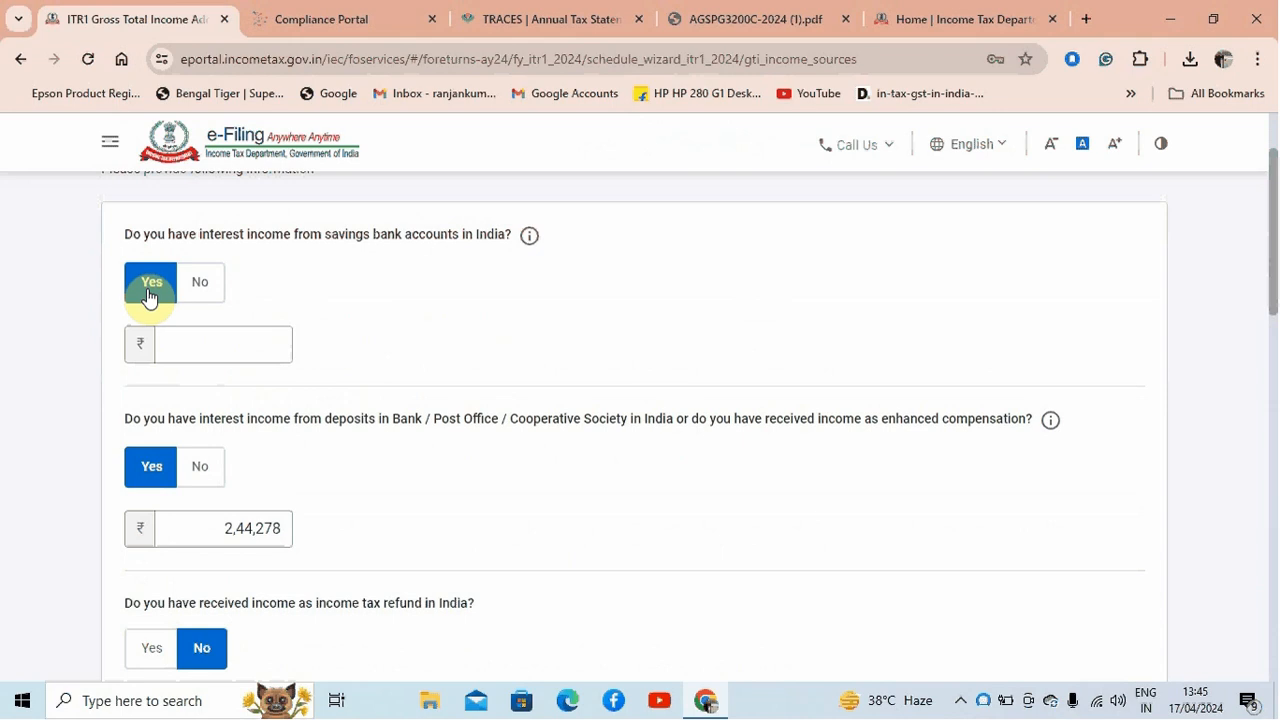
{"action": "left_click", "coordinate": [243, 348]}
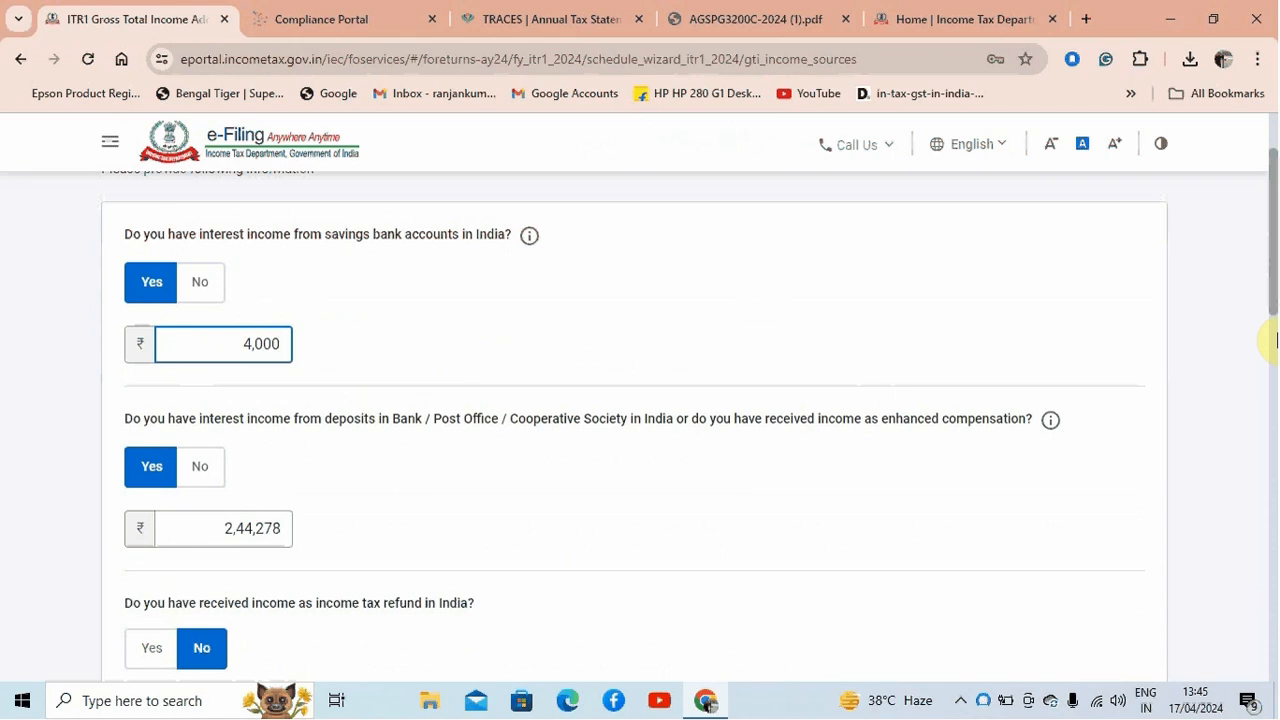
Look through the remaining other-source income questions and skip the questionnaire, confirming the choice
{"action": "left_click_drag", "start_coordinate": [1266, 291], "coordinate": [1275, 300]}
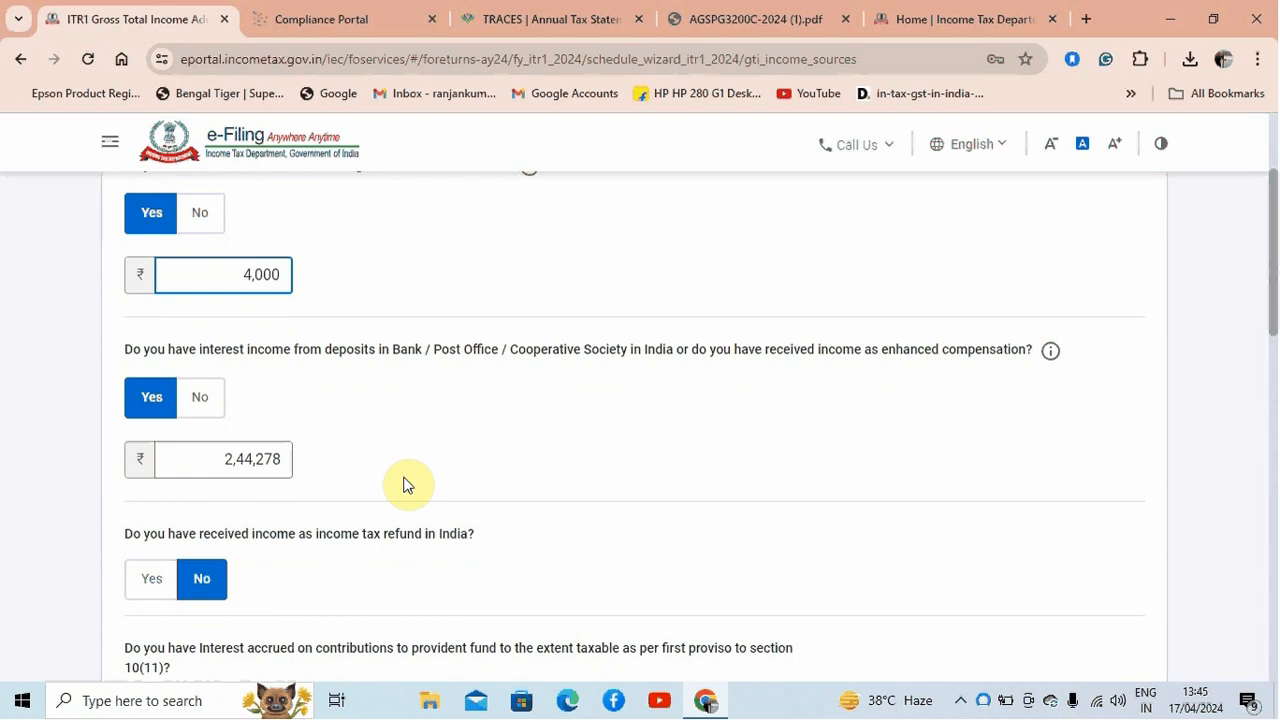
{"action": "left_click_drag", "start_coordinate": [1268, 280], "coordinate": [1275, 338]}
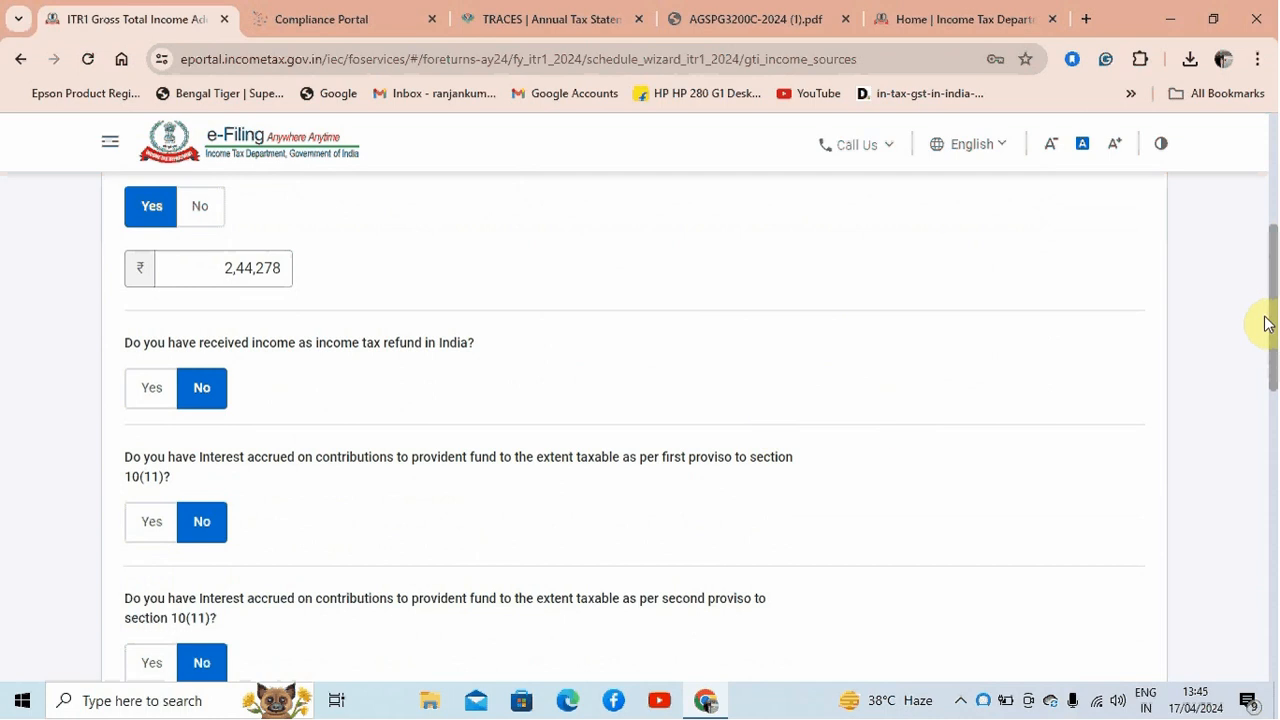
{"action": "left_click_drag", "start_coordinate": [1270, 320], "coordinate": [1268, 572]}
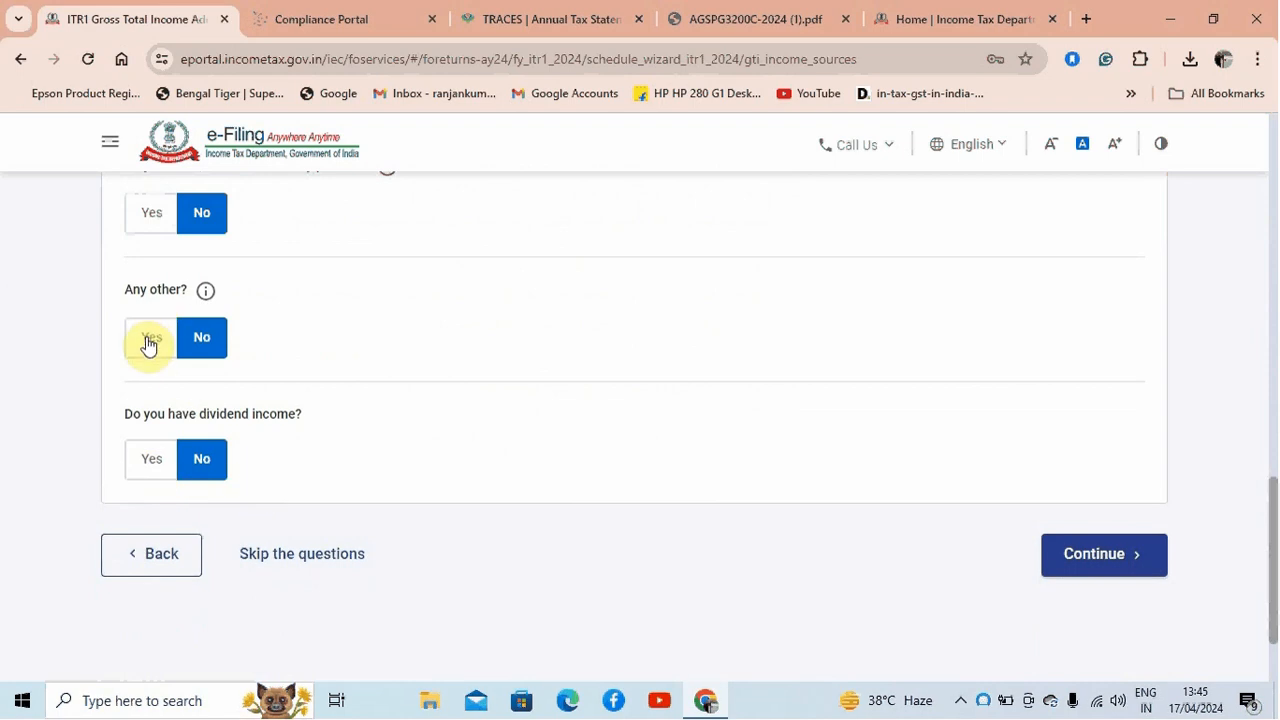
{"action": "left_click", "coordinate": [312, 557]}
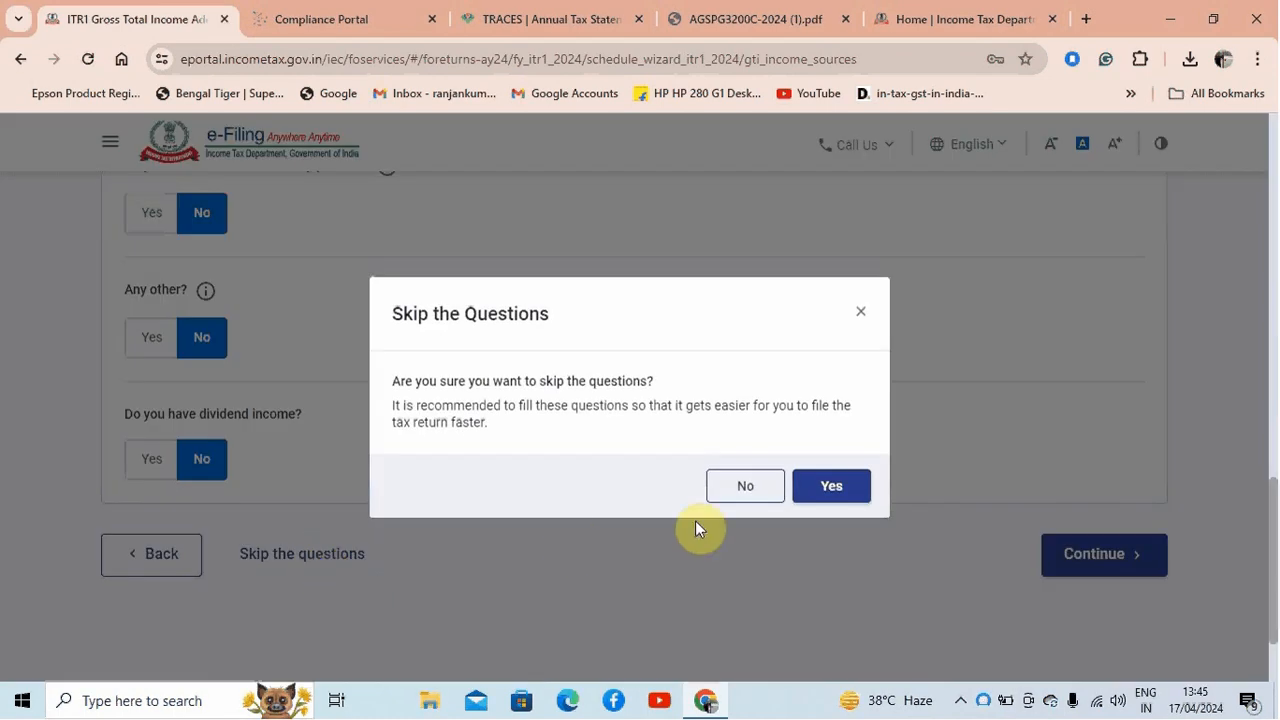
{"action": "left_click", "coordinate": [838, 487]}
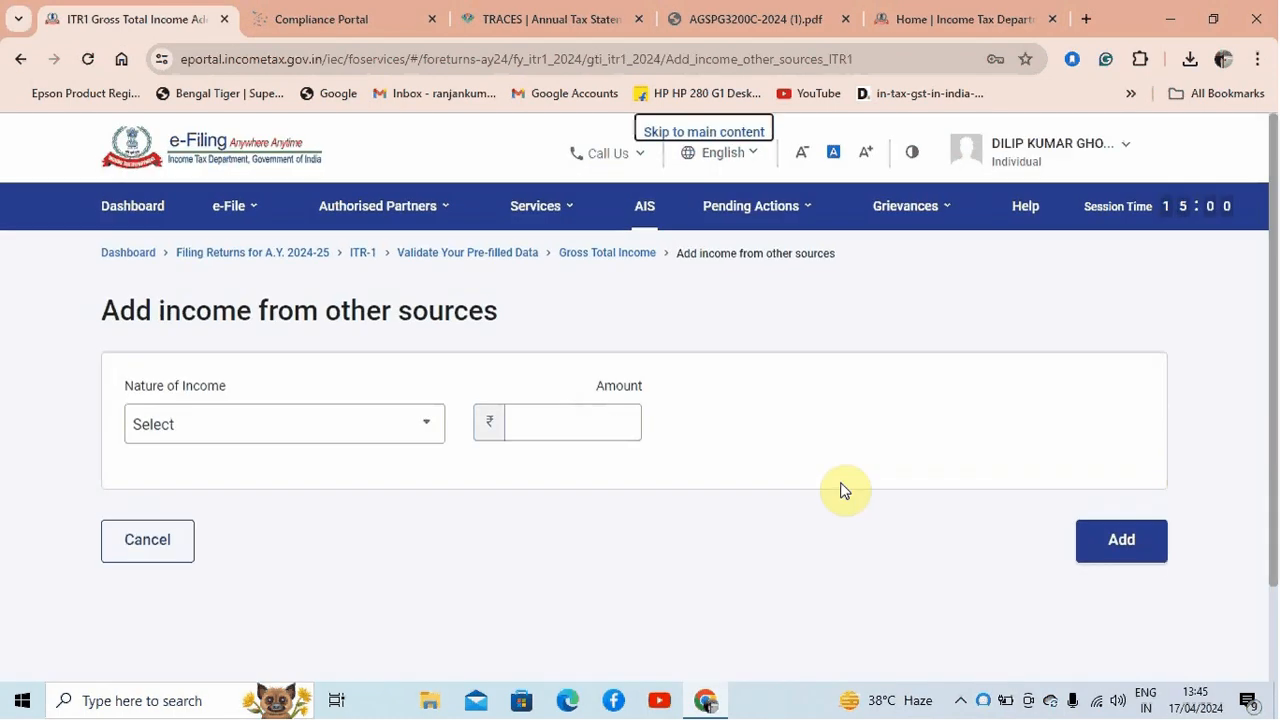
Add Interest from Saving Bank Account with an amount of 4000 as income from other sources
{"action": "left_click", "coordinate": [426, 422]}
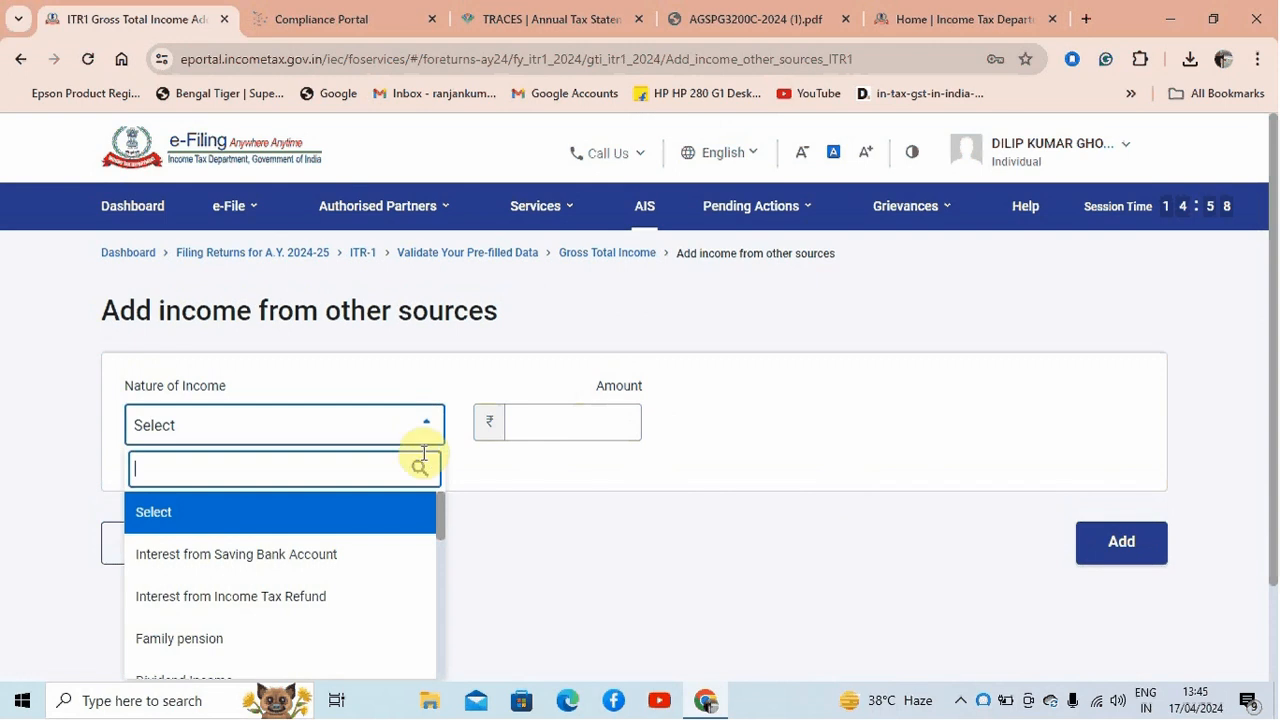
{"action": "mouse_move", "coordinate": [443, 517]}
{"action": "left_mouse_down"}
{"action": "mouse_move", "coordinate": [451, 634]}
{"action": "mouse_move", "coordinate": [460, 517]}
{"action": "left_mouse_up"}
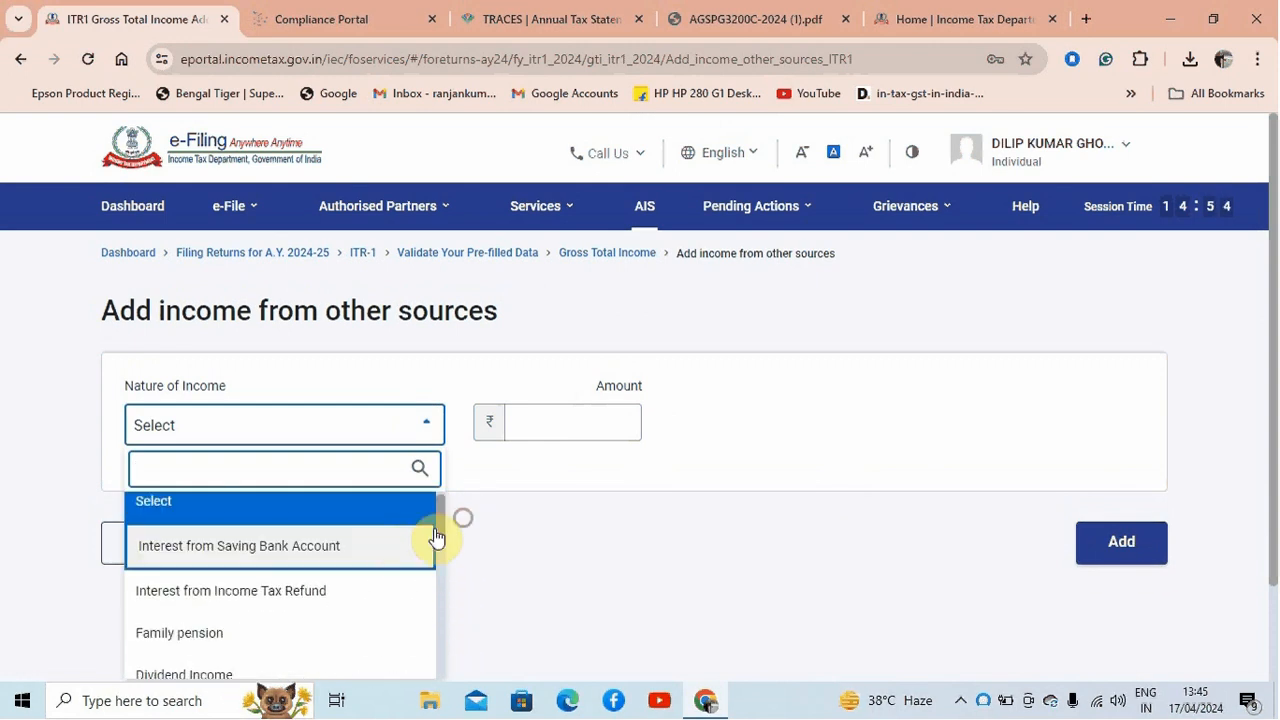
{"action": "left_click", "coordinate": [400, 548]}
{"action": "left_click", "coordinate": [589, 418]}
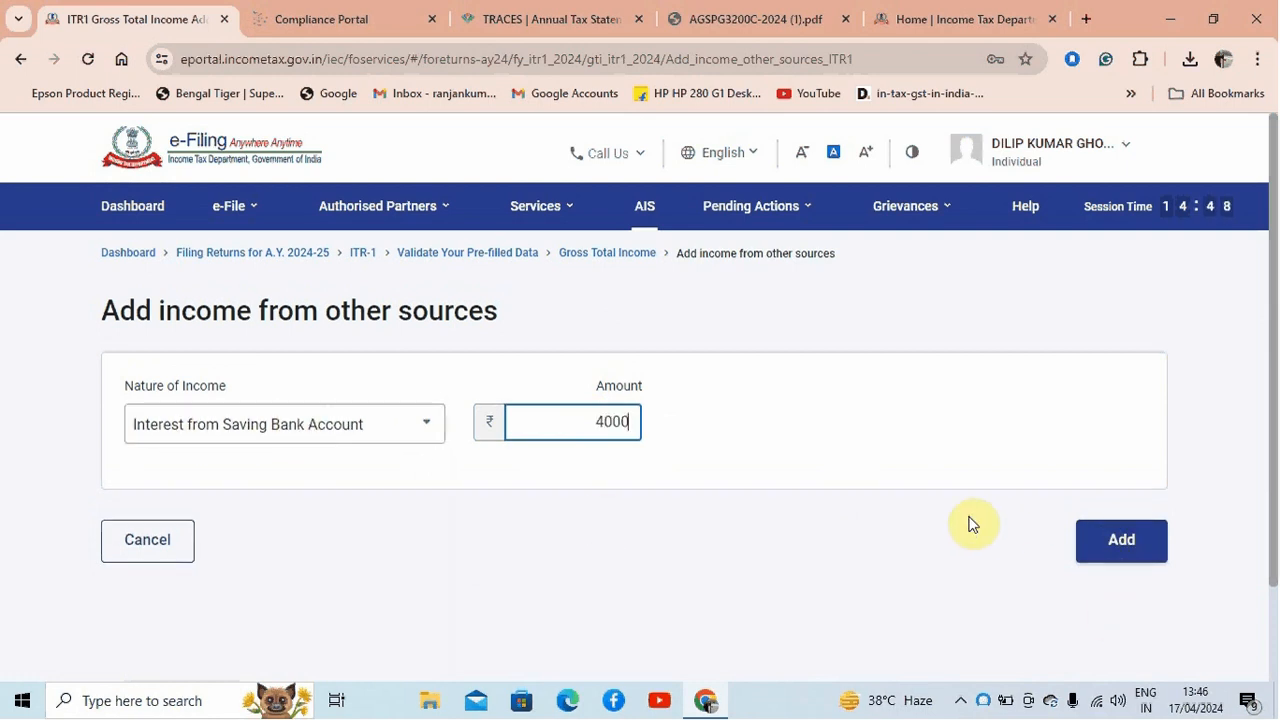
{"action": "left_click", "coordinate": [1118, 537]}
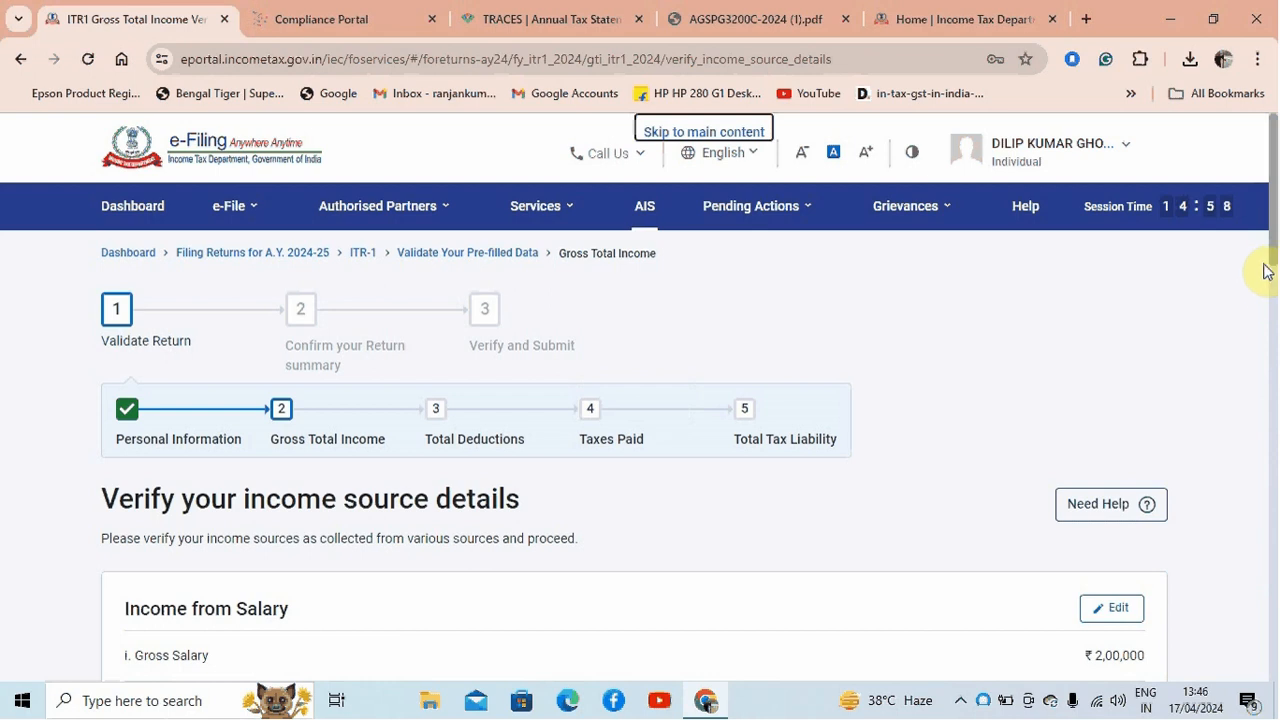
Review the other-source income, look through the exempt income options, and cancel adding exempt income
{"action": "left_click_drag", "start_coordinate": [1271, 243], "coordinate": [1180, 497]}
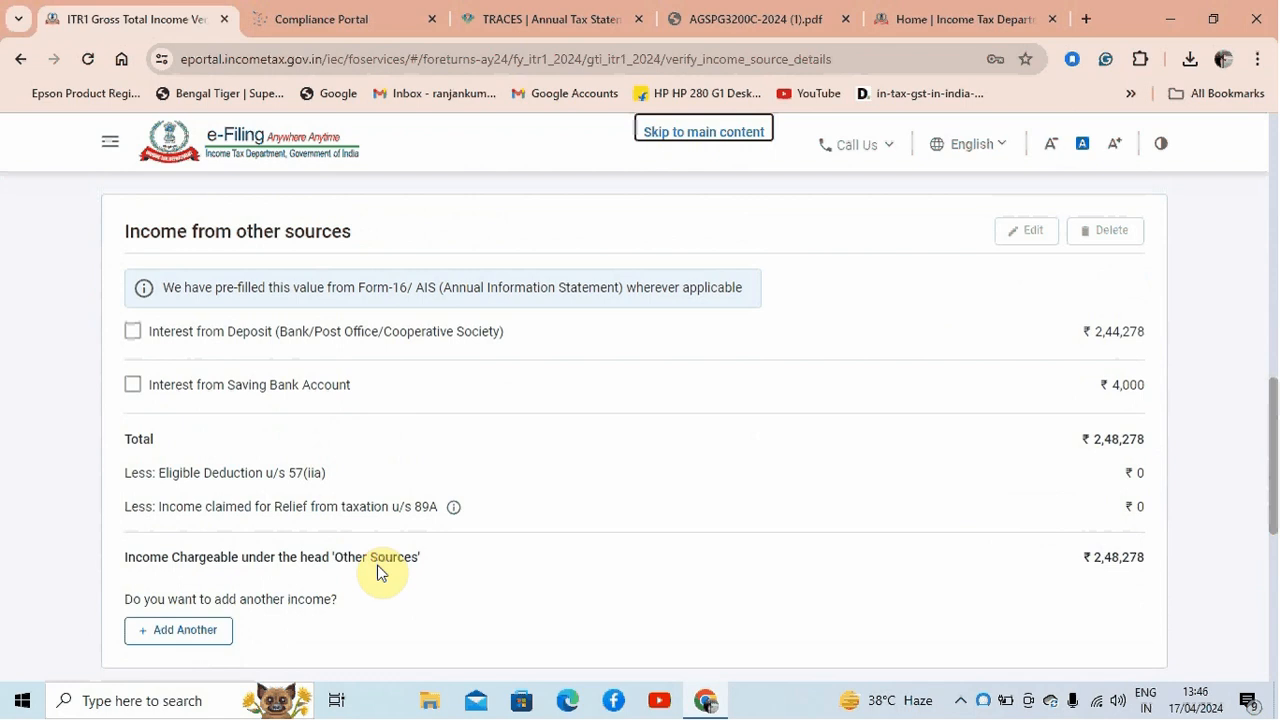
{"action": "left_click_drag", "start_coordinate": [1274, 491], "coordinate": [1269, 597]}
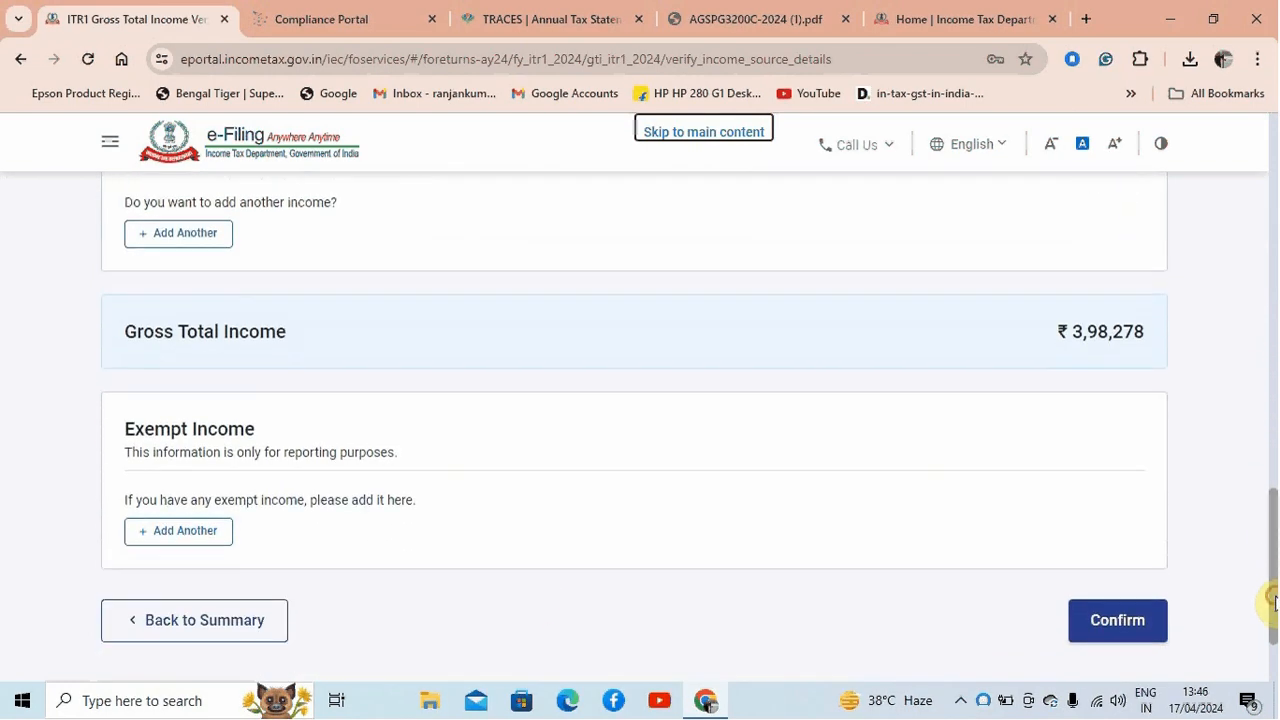
{"action": "left_click", "coordinate": [195, 538]}
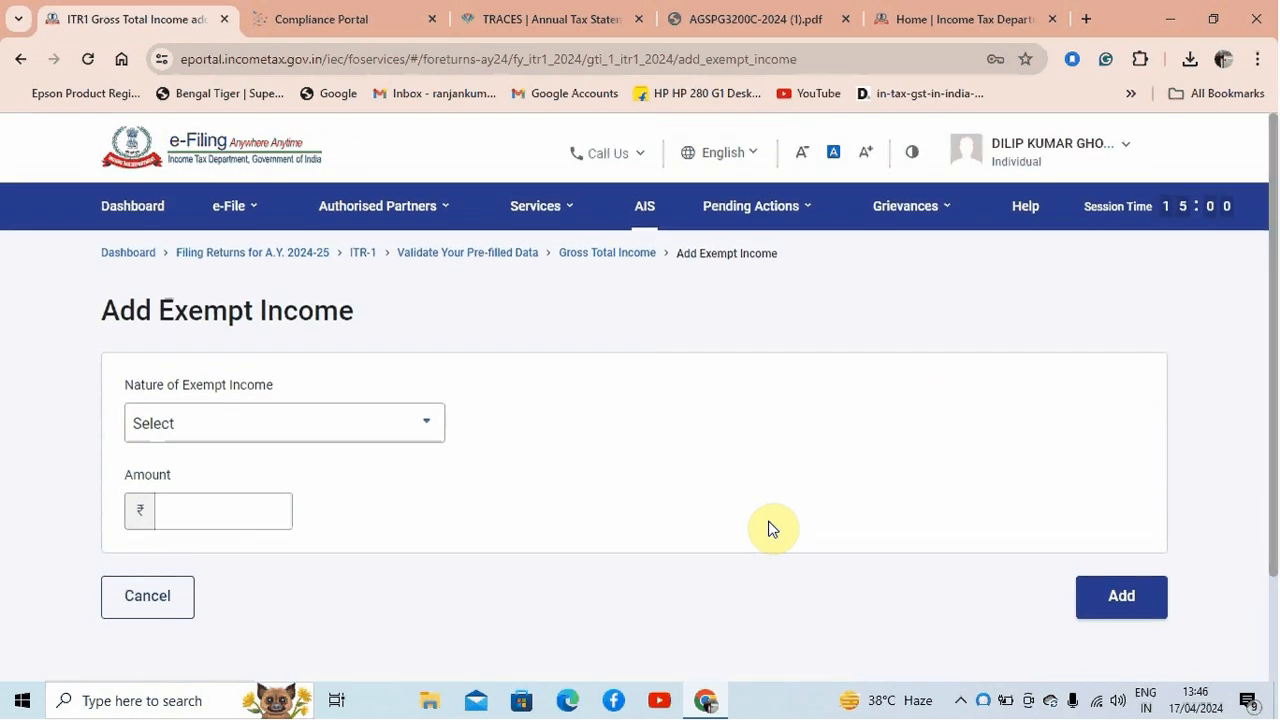
{"action": "left_click", "coordinate": [363, 420]}
{"action": "left_click_drag", "start_coordinate": [440, 509], "coordinate": [447, 667]}
{"action": "left_click", "coordinate": [1191, 437]}
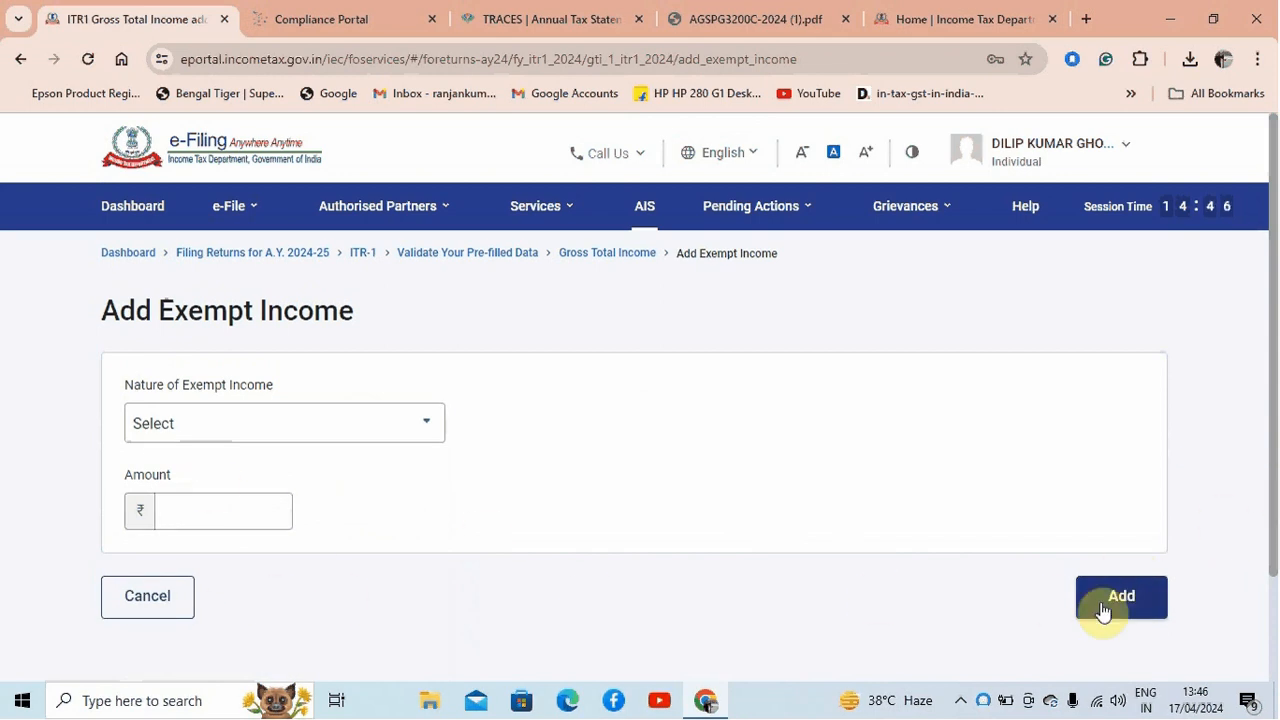
{"action": "left_click", "coordinate": [171, 602]}
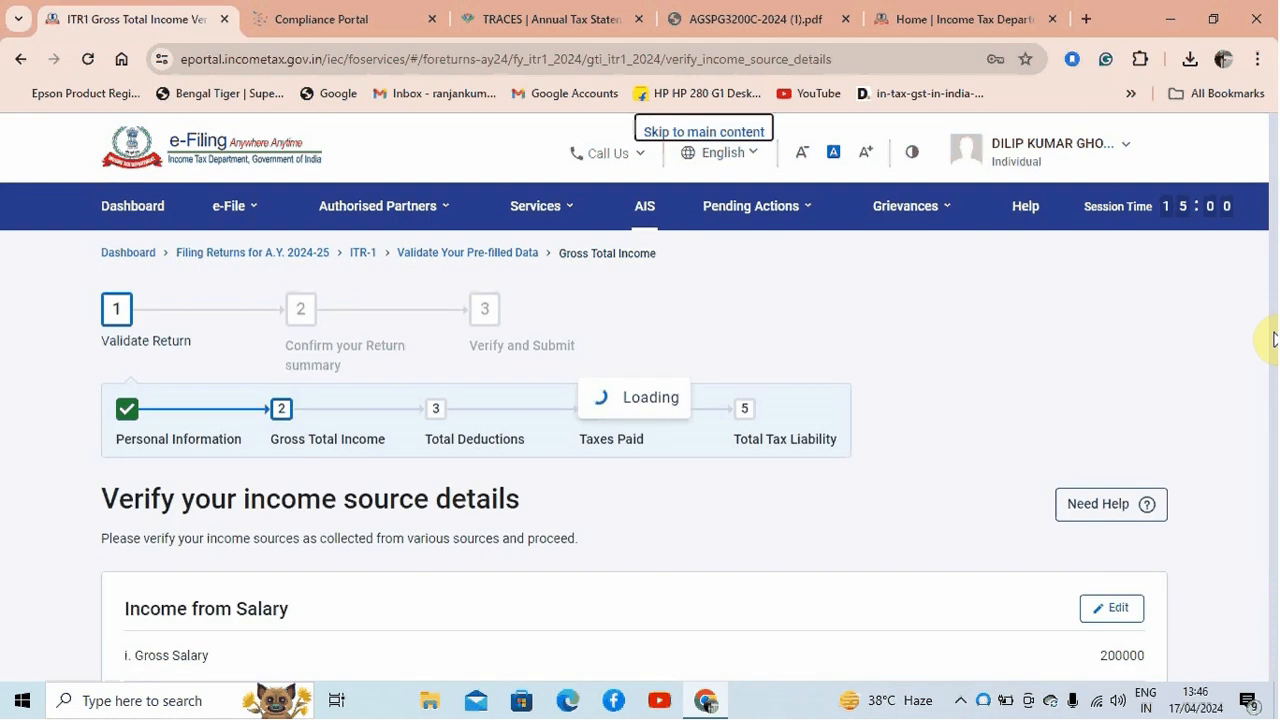
Confirm the Gross Total Income section and open Total Deductions from the return summary
{"action": "left_click_drag", "start_coordinate": [1272, 245], "coordinate": [1275, 631]}
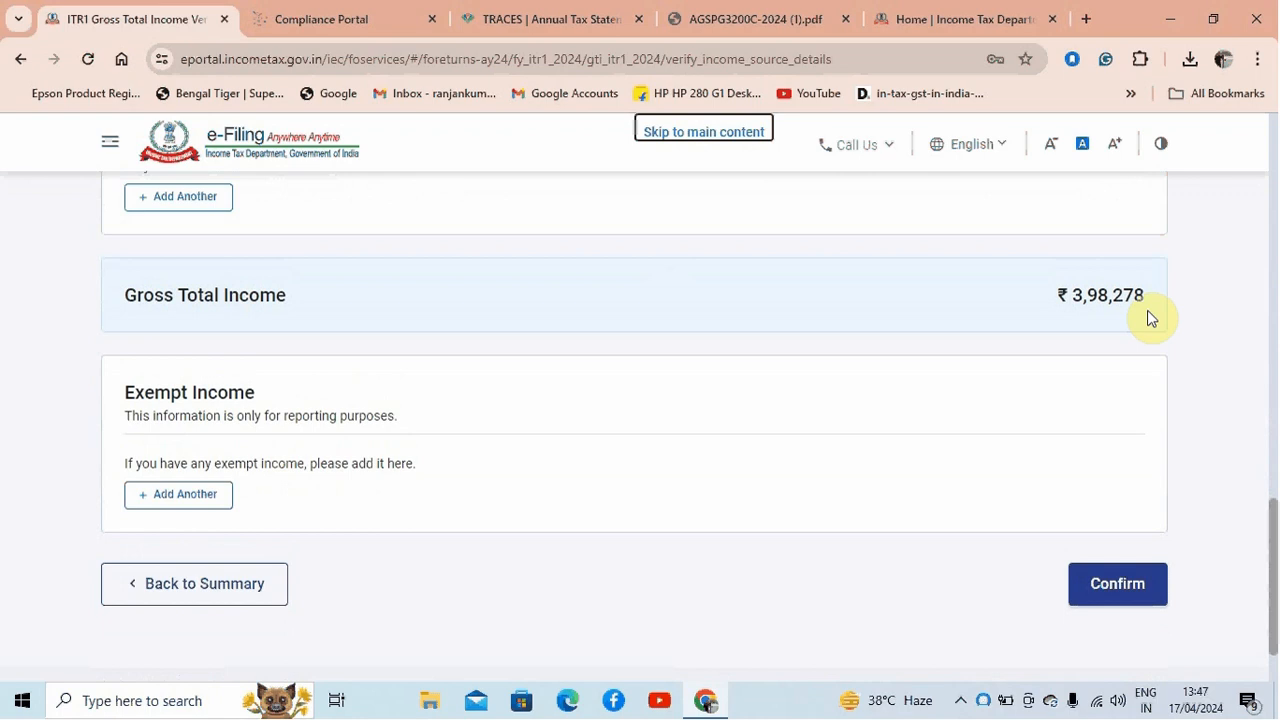
{"action": "left_click", "coordinate": [1100, 590]}
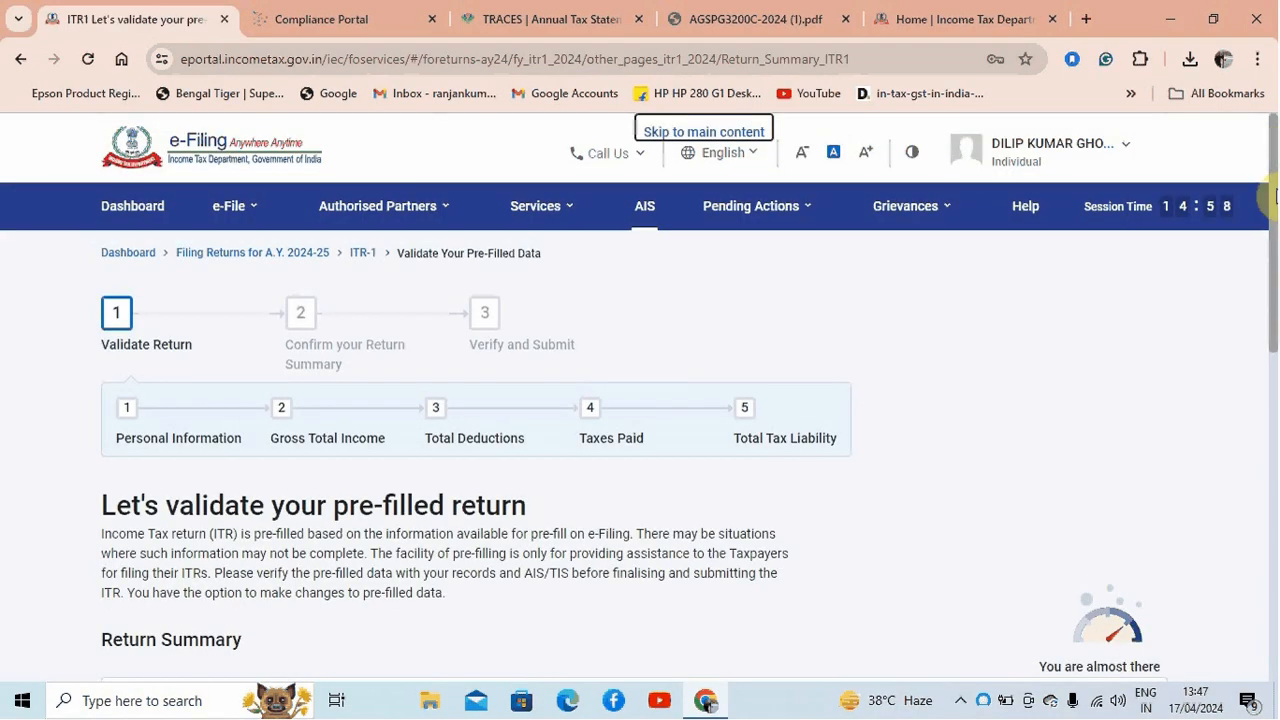
{"action": "left_click_drag", "start_coordinate": [1276, 147], "coordinate": [1276, 420]}
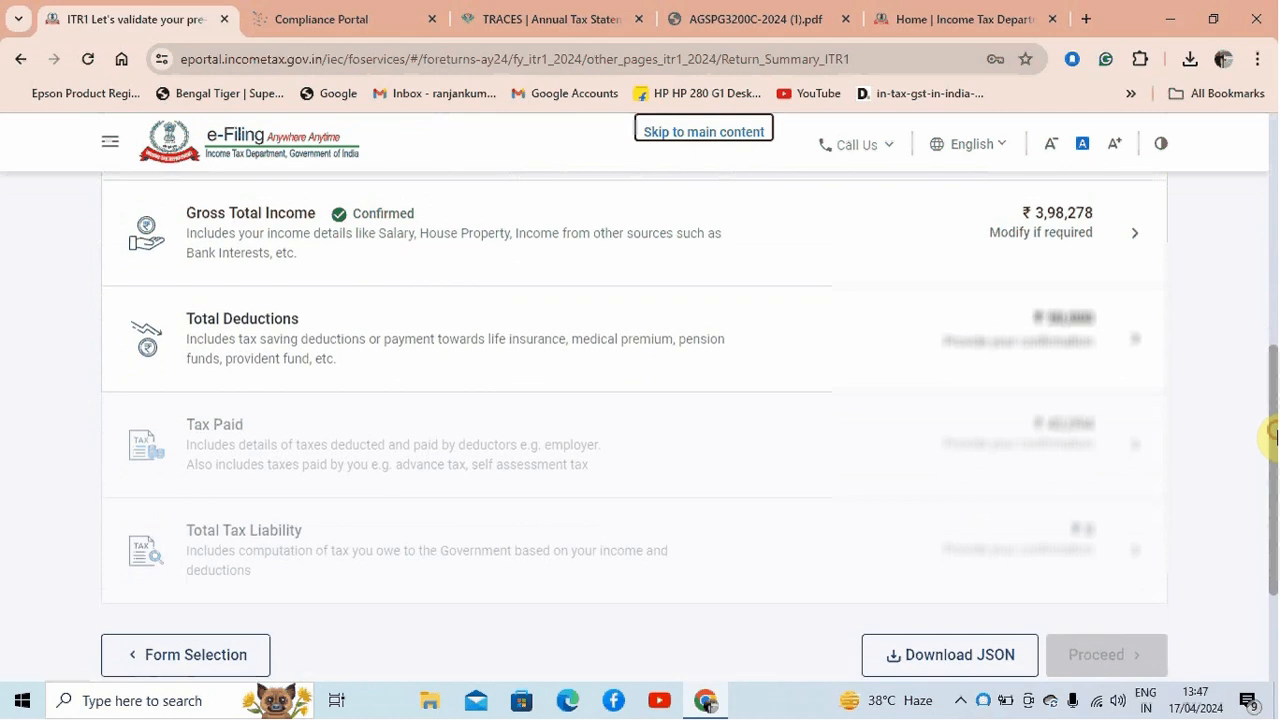
{"action": "left_click", "coordinate": [1131, 331]}
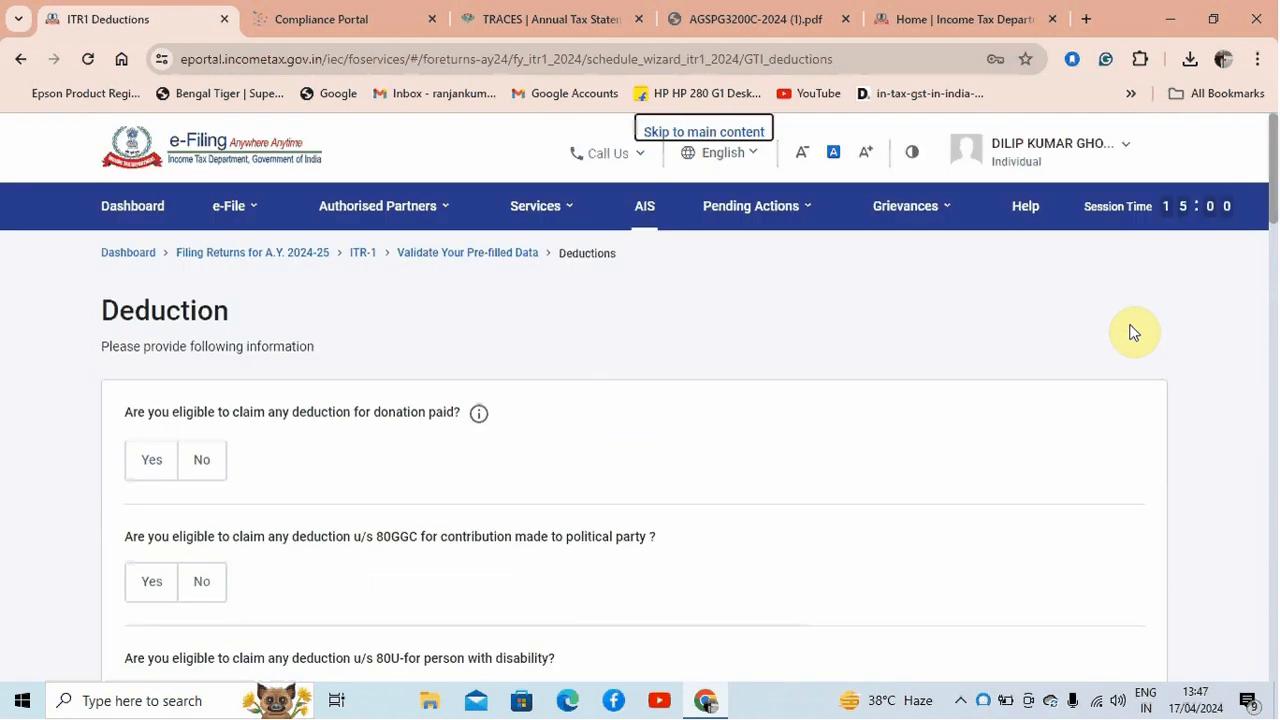
Review the deduction questions, answer Yes for the Section 80C payments, and activate the claim amount field
{"action": "left_click_drag", "start_coordinate": [1272, 212], "coordinate": [1274, 465]}
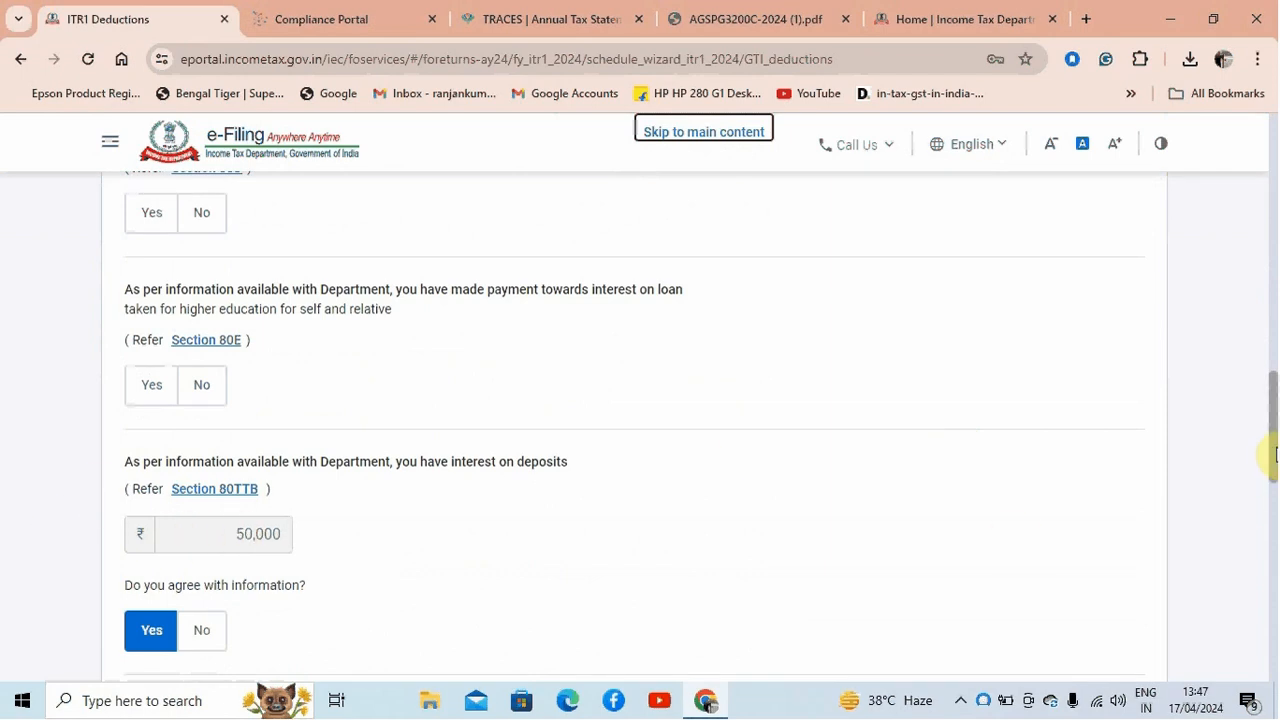
{"action": "left_click_drag", "start_coordinate": [1268, 457], "coordinate": [1266, 318]}
{"action": "left_click", "coordinate": [151, 475]}
{"action": "left_click", "coordinate": [237, 566]}
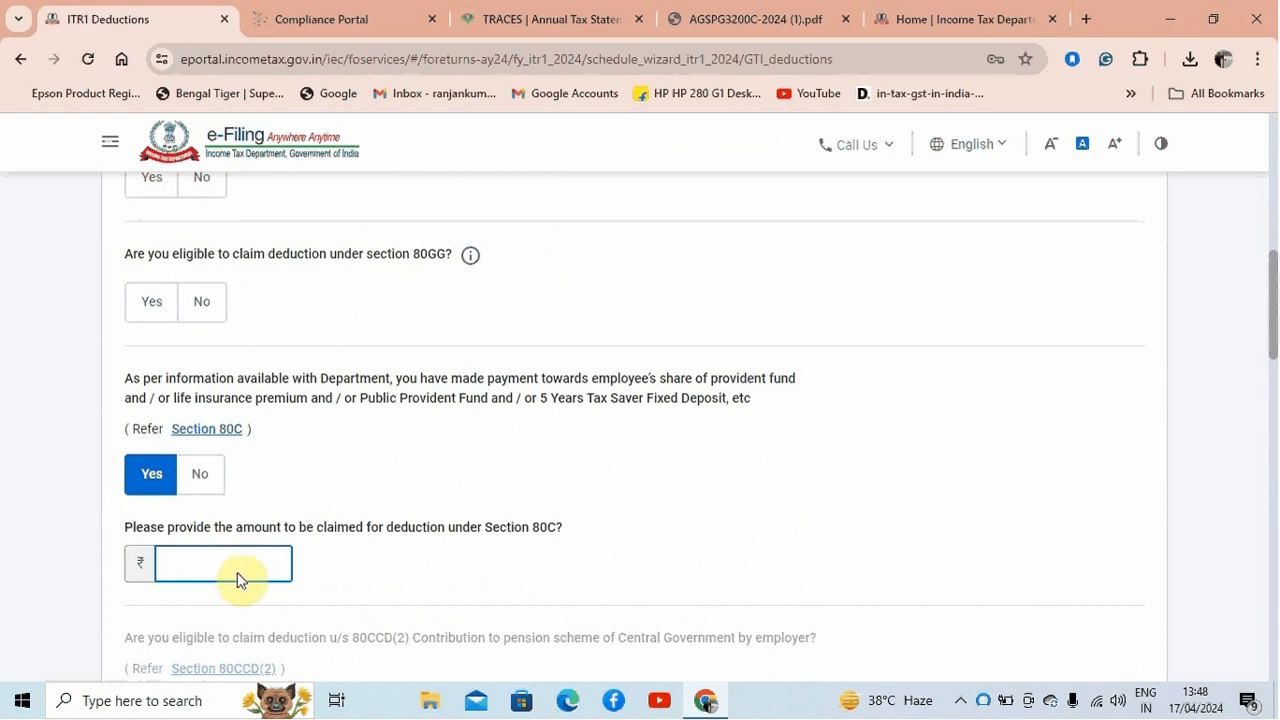
Try Yes for the Section 80D medical insurance deduction, change the answer to No, and go on to the Section 80E question
{"action": "left_click_drag", "start_coordinate": [1271, 320], "coordinate": [1271, 394]}
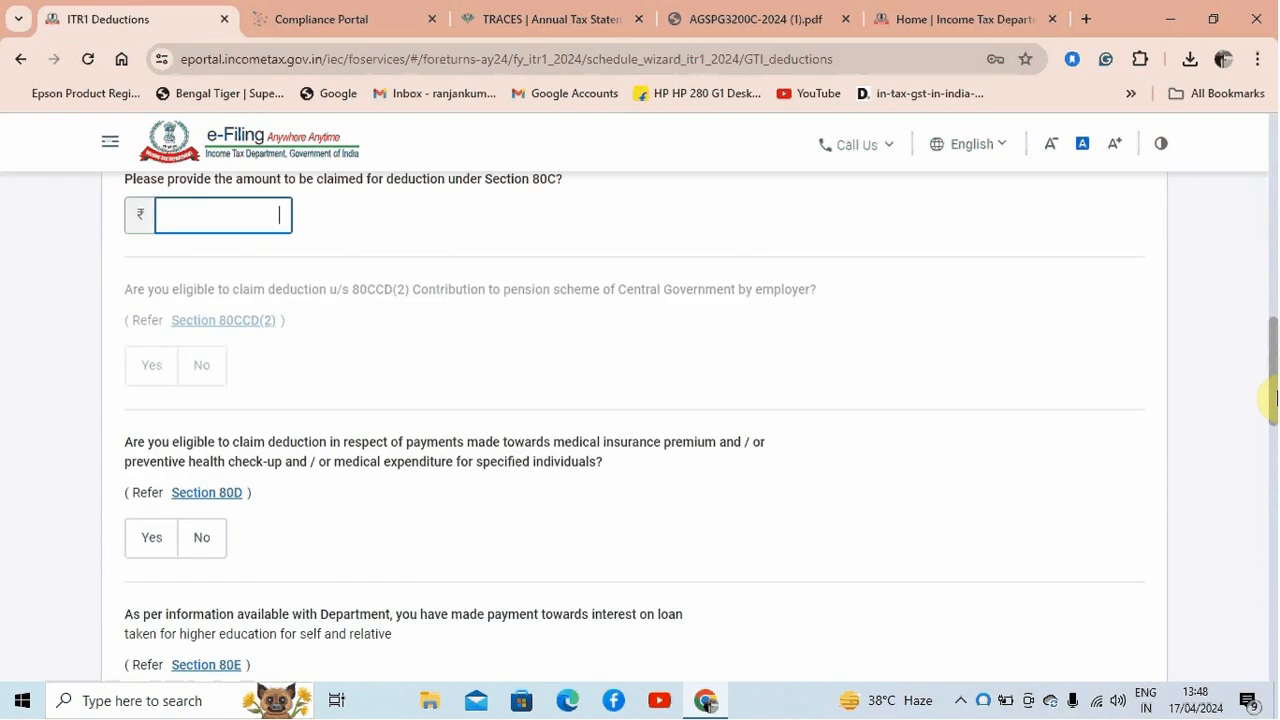
{"action": "left_click", "coordinate": [136, 542]}
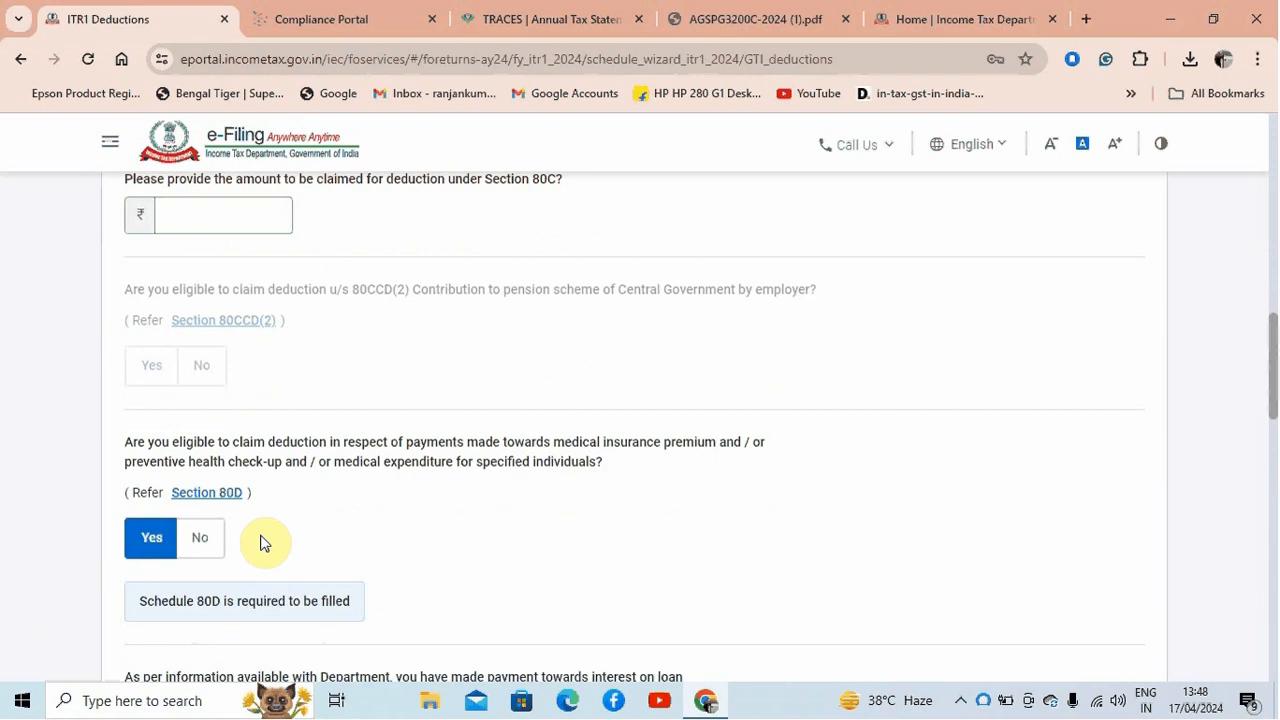
{"action": "scroll", "coordinate": [1274, 416], "scroll_direction": "down", "scroll_amount": 1}
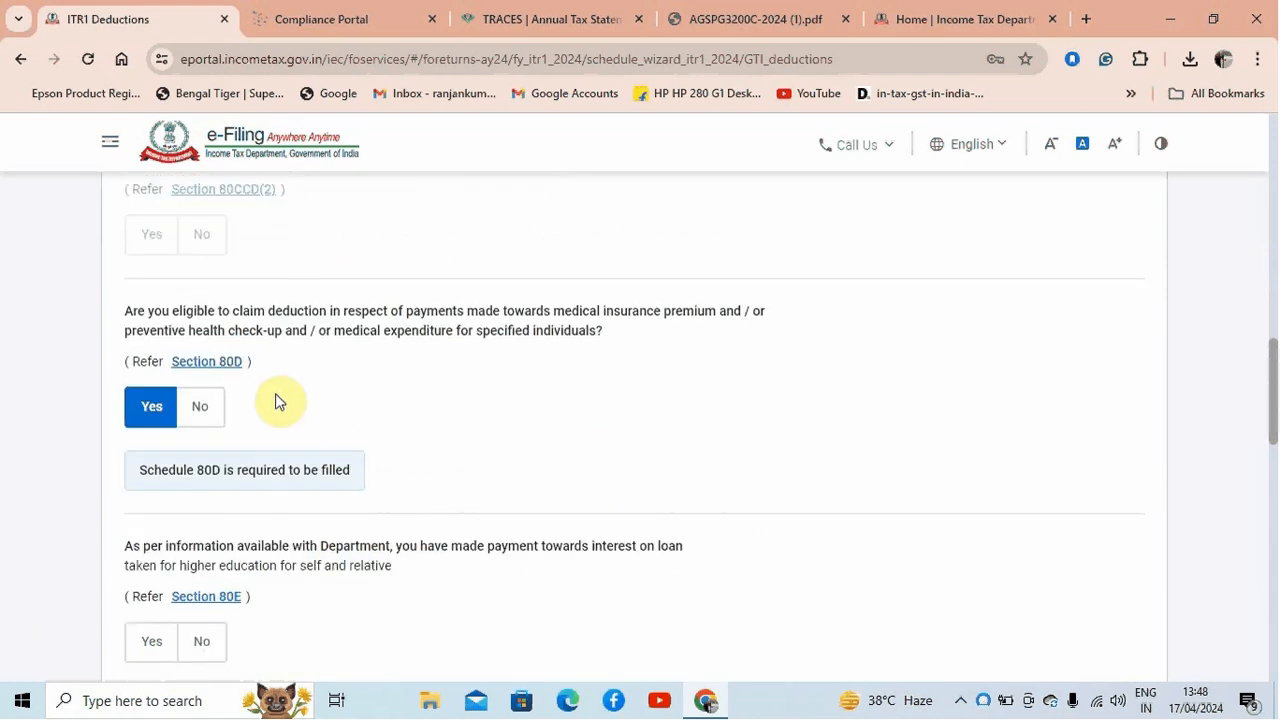
{"action": "mouse_move", "coordinate": [1274, 390]}
{"action": "left_mouse_down"}
{"action": "mouse_move", "coordinate": [1274, 527]}
{"action": "mouse_move", "coordinate": [1271, 371]}
{"action": "left_mouse_up"}
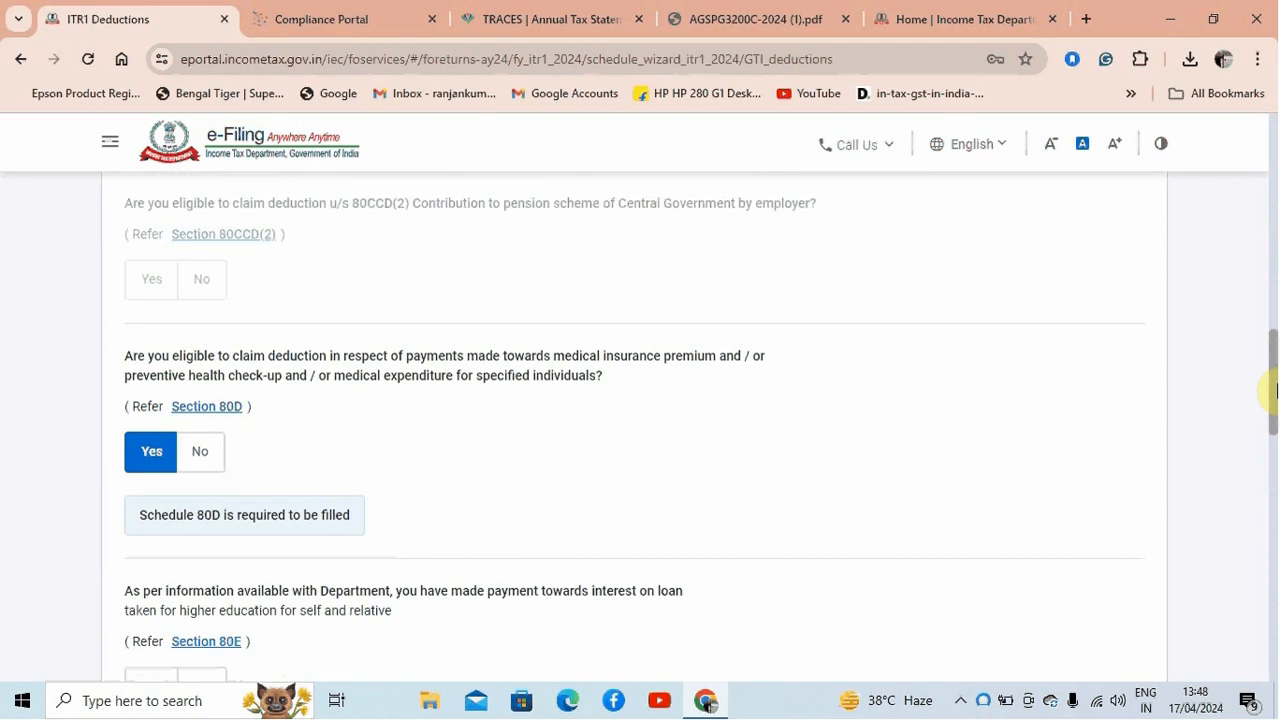
{"action": "left_click", "coordinate": [209, 460]}
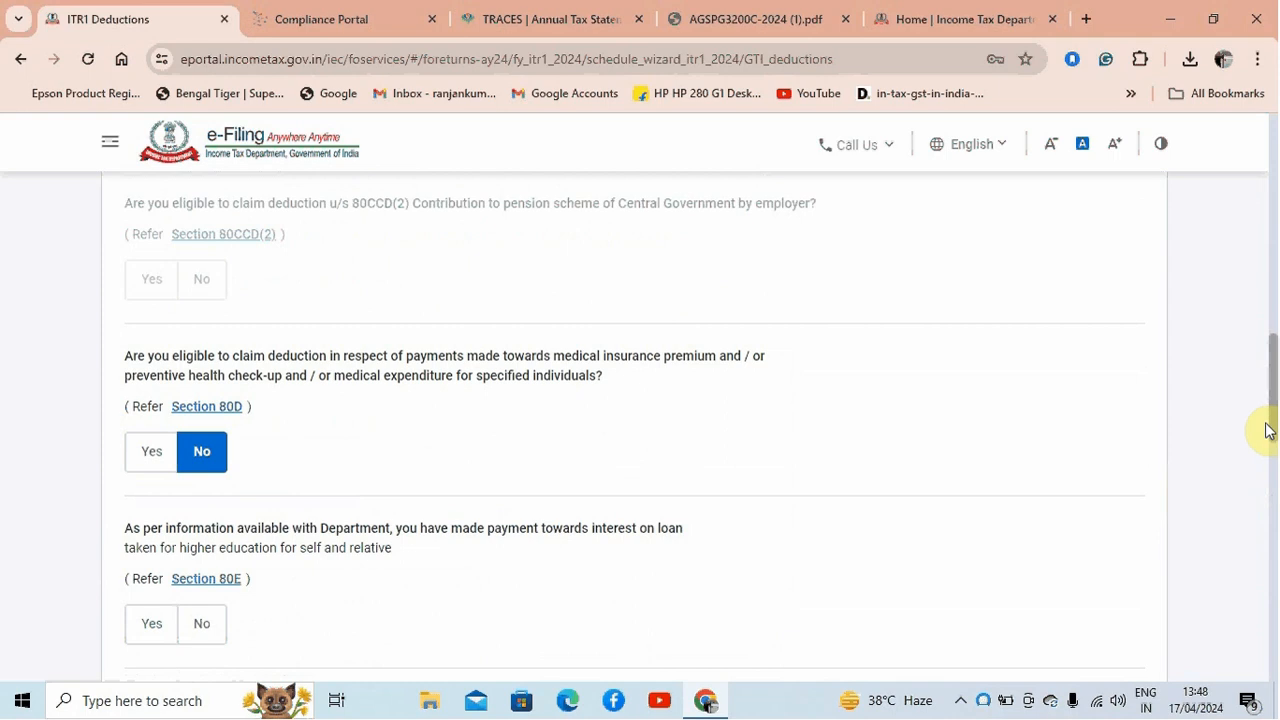
{"action": "left_click_drag", "start_coordinate": [1270, 383], "coordinate": [1274, 447]}
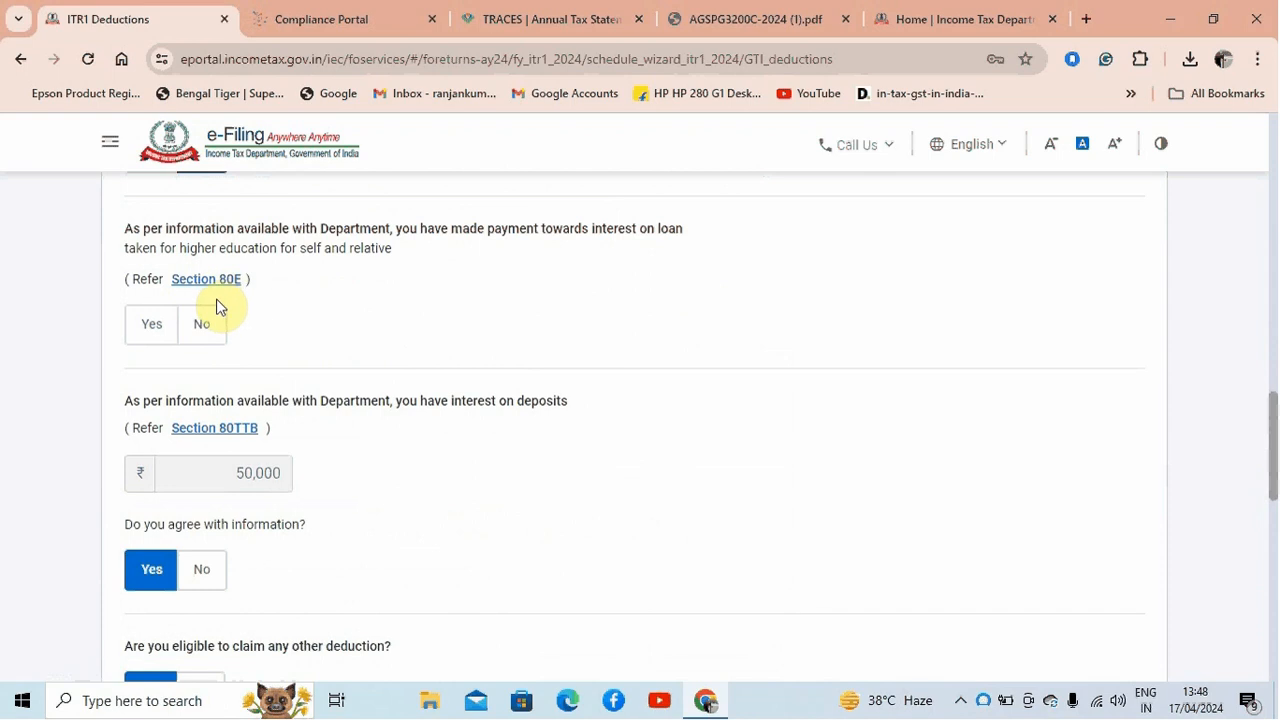
Answer No to the Section 80E education loan question and skip the remaining deduction questions, confirming the skip
{"action": "left_click", "coordinate": [146, 334]}
{"action": "left_click", "coordinate": [208, 324]}
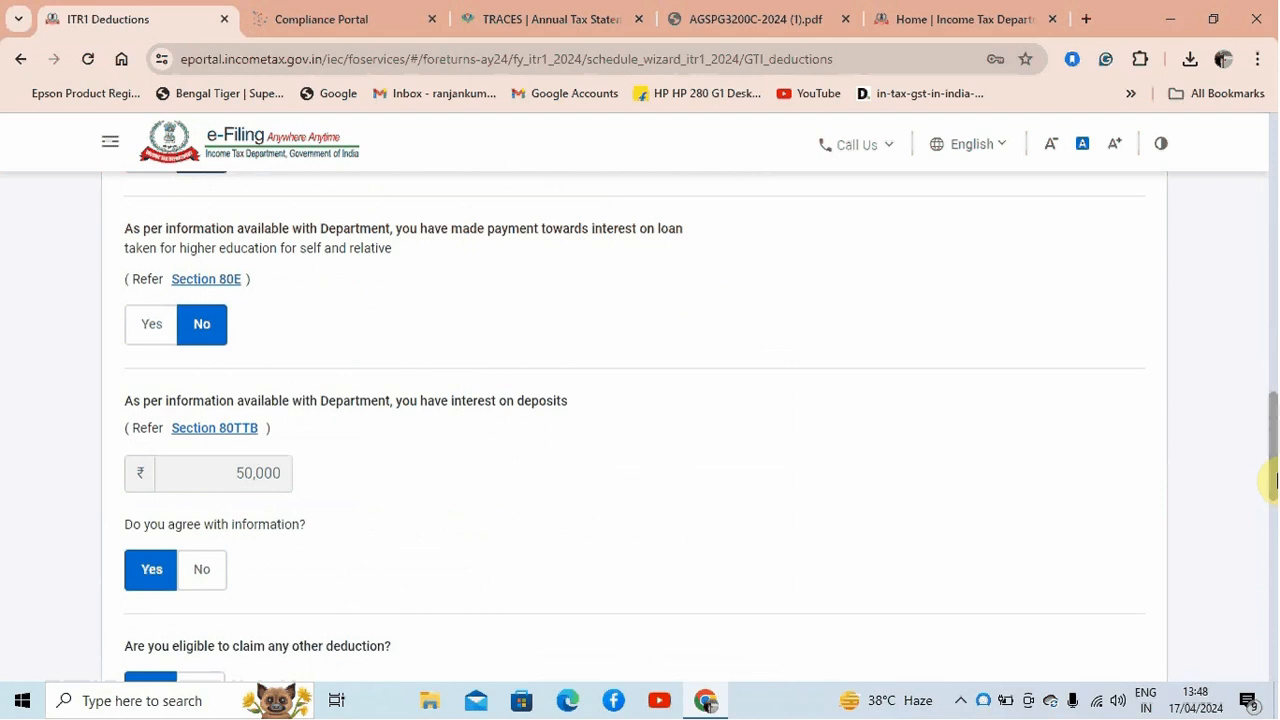
{"action": "left_click_drag", "start_coordinate": [1271, 477], "coordinate": [1276, 594]}
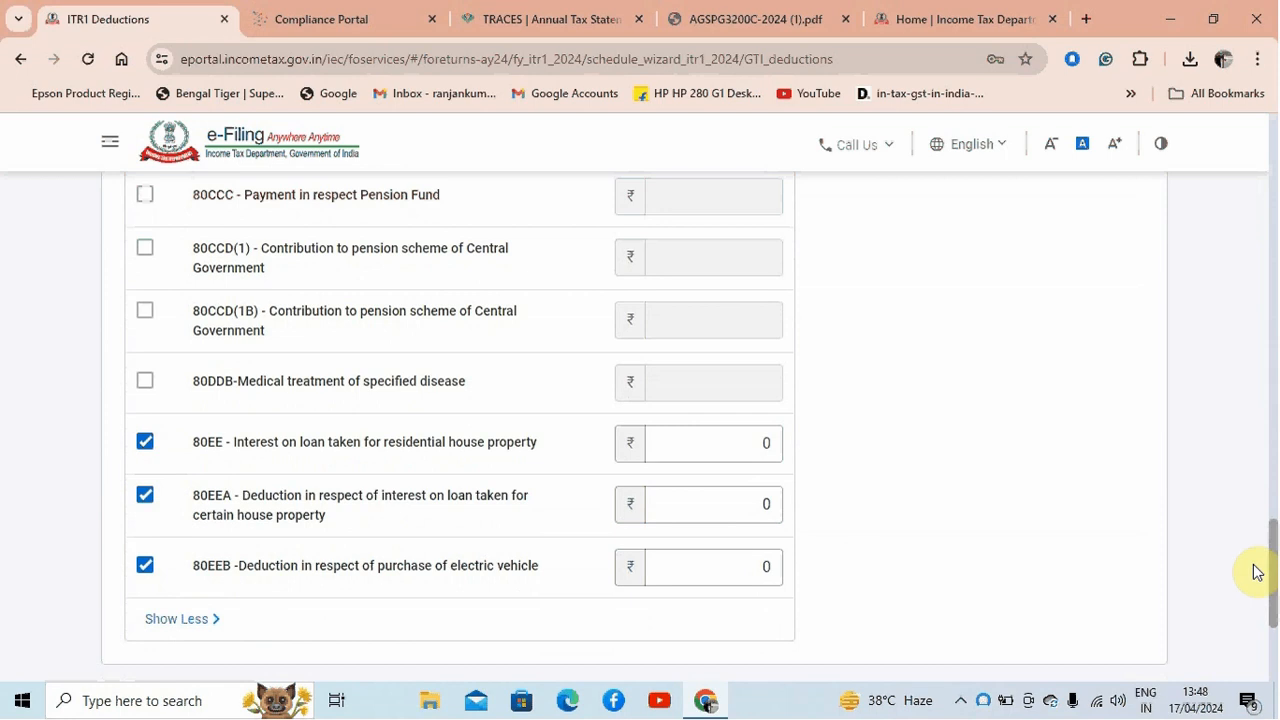
{"action": "left_click_drag", "start_coordinate": [1274, 567], "coordinate": [1274, 615]}
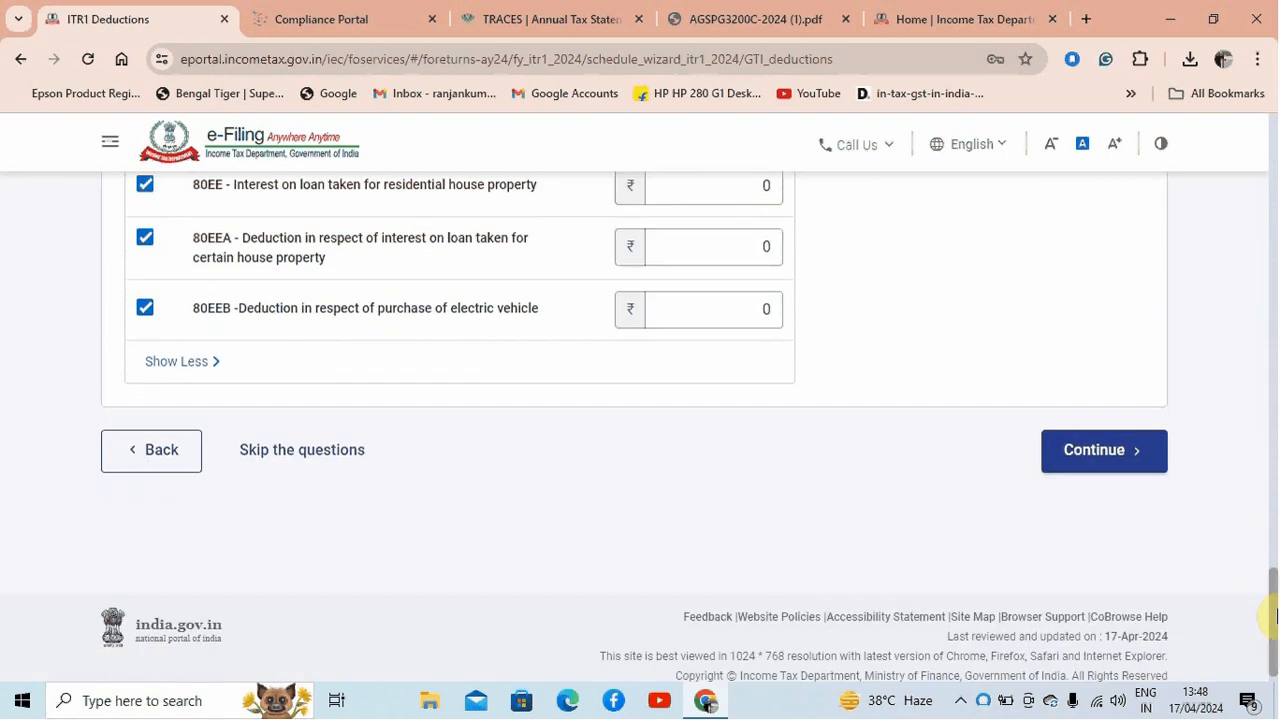
{"action": "left_click", "coordinate": [354, 452]}
{"action": "left_click", "coordinate": [838, 485]}
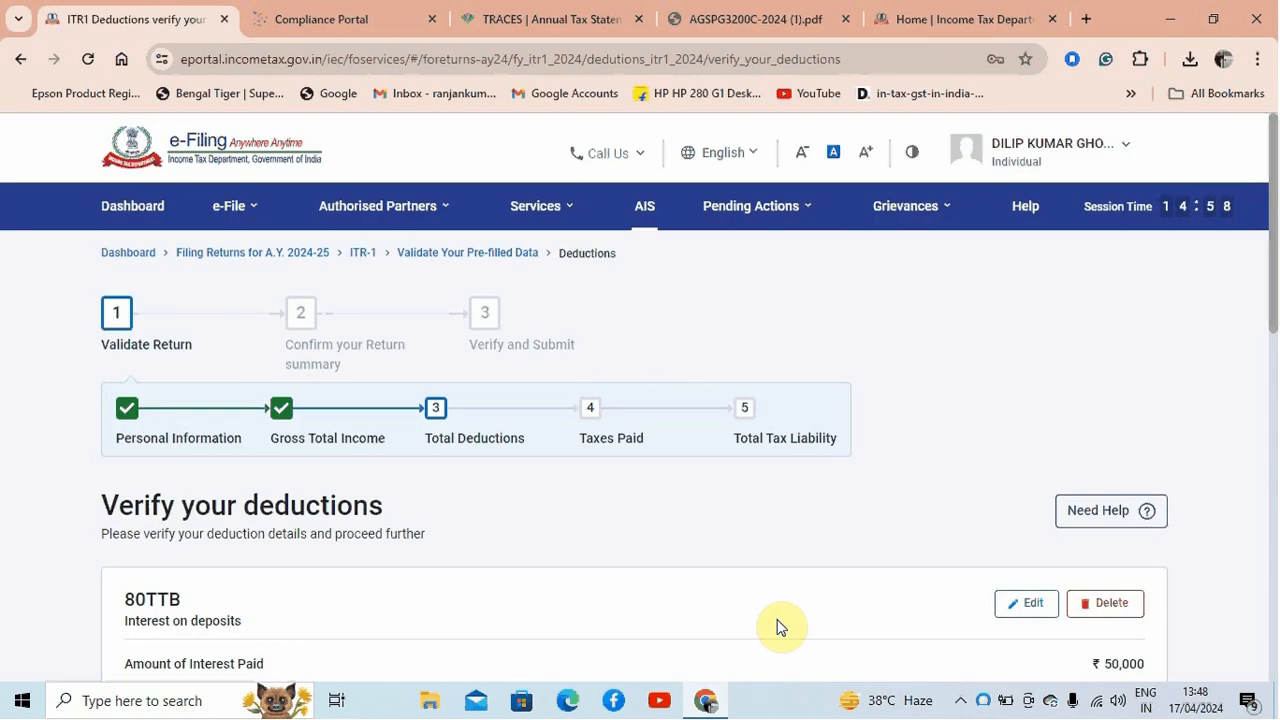
Check the 80TTB entry on the deductions verification page and start adding an 80D health insurance deduction
{"action": "left_click_drag", "start_coordinate": [1272, 206], "coordinate": [1271, 309]}
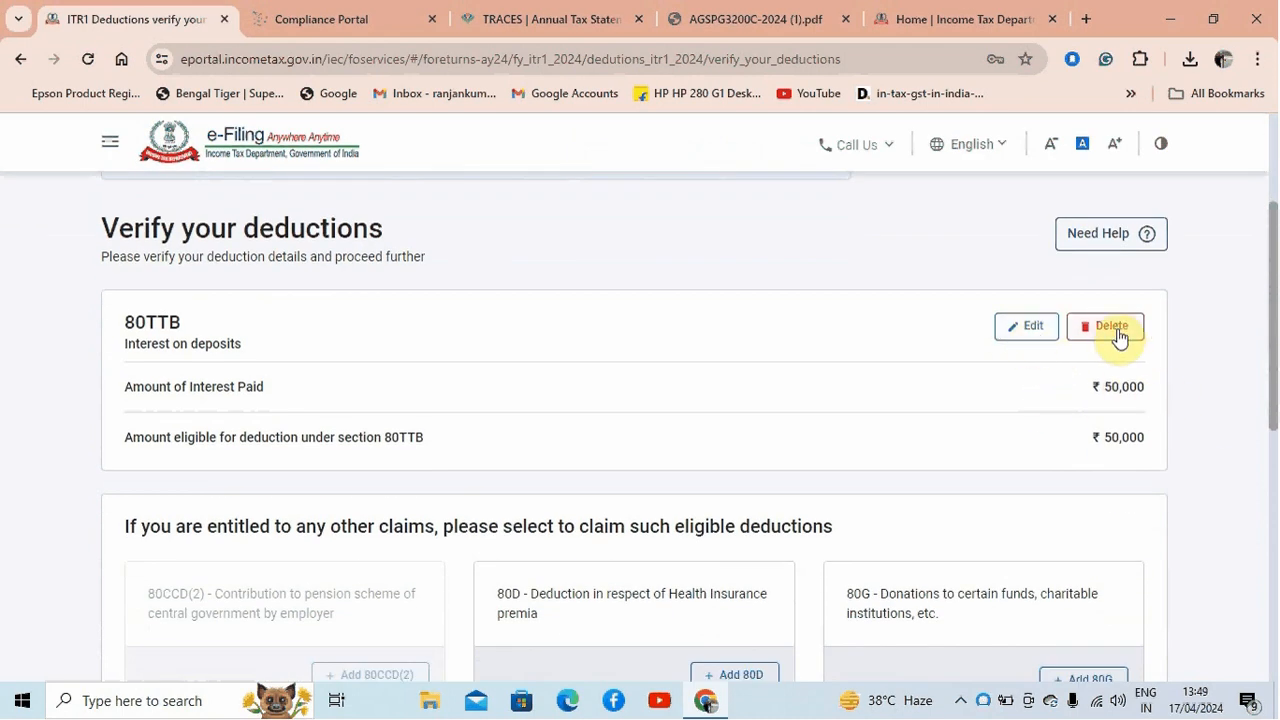
{"action": "left_click_drag", "start_coordinate": [1274, 298], "coordinate": [1271, 414]}
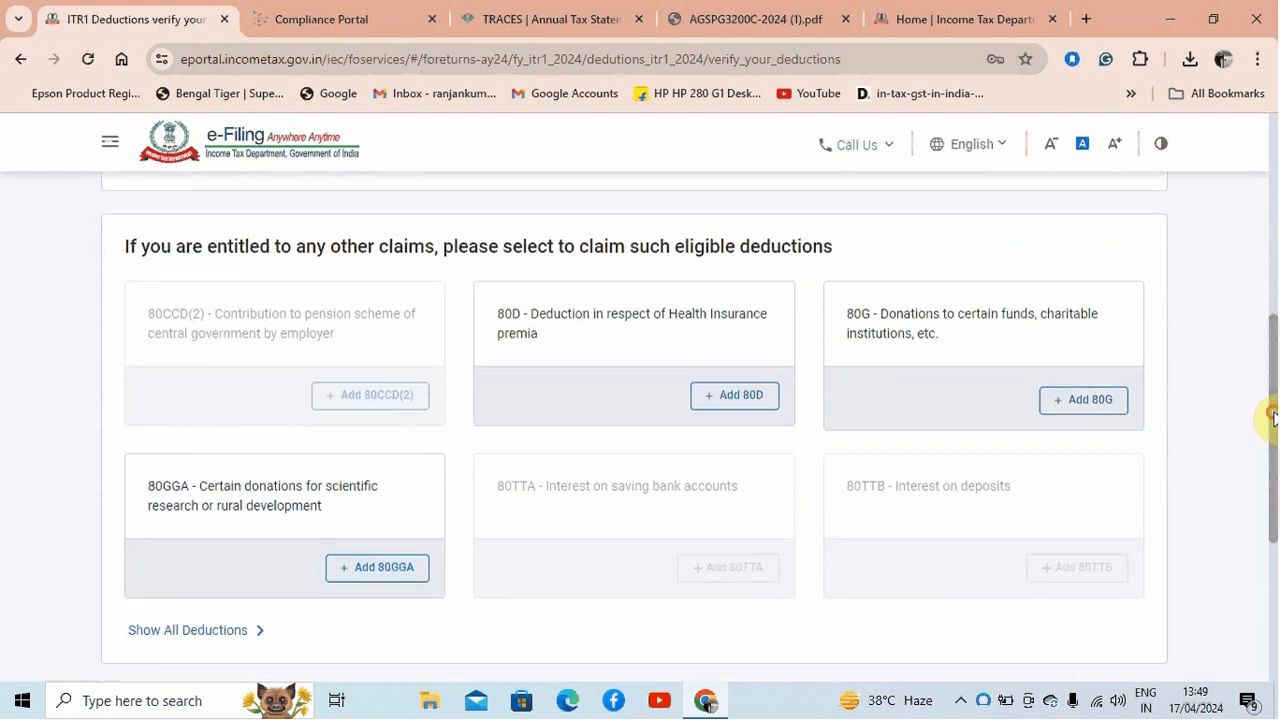
{"action": "left_click", "coordinate": [739, 400]}
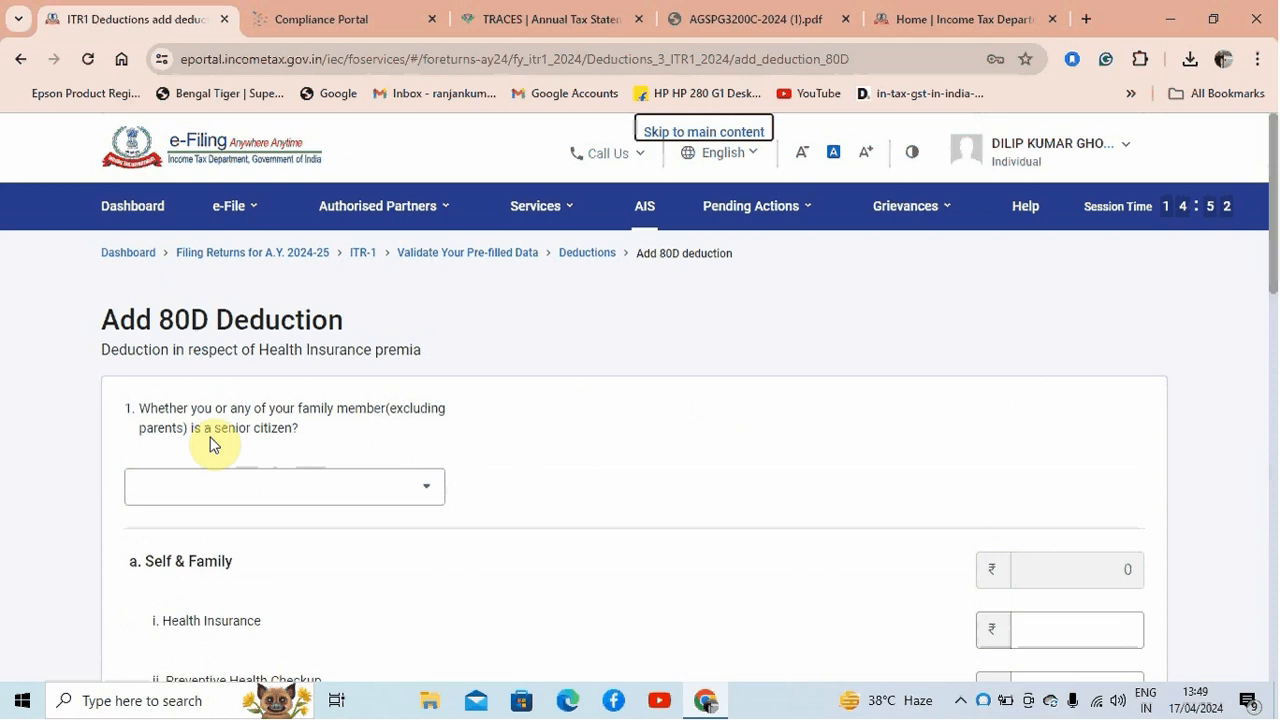
Answer Yes to the self or family senior citizen question and activate the senior-citizen Health Insurance amount
{"action": "left_click", "coordinate": [401, 490]}
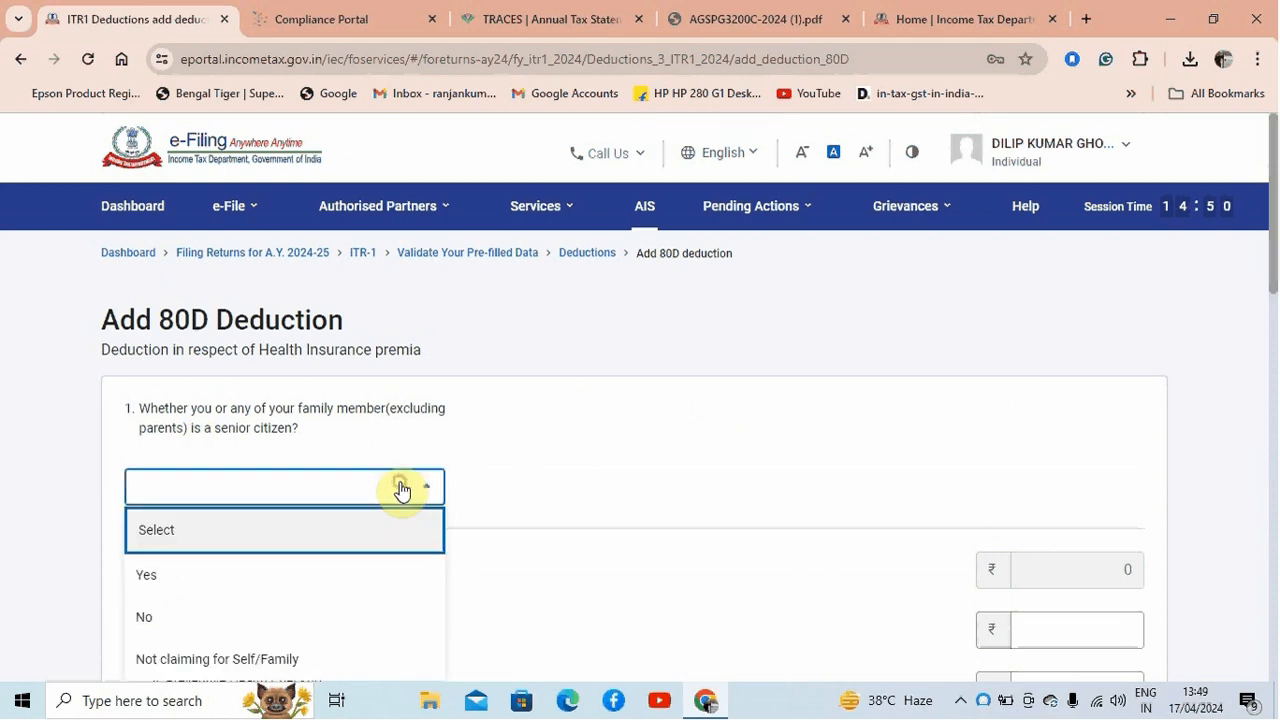
{"action": "left_click", "coordinate": [362, 578]}
{"action": "left_click_drag", "start_coordinate": [1270, 252], "coordinate": [1270, 400]}
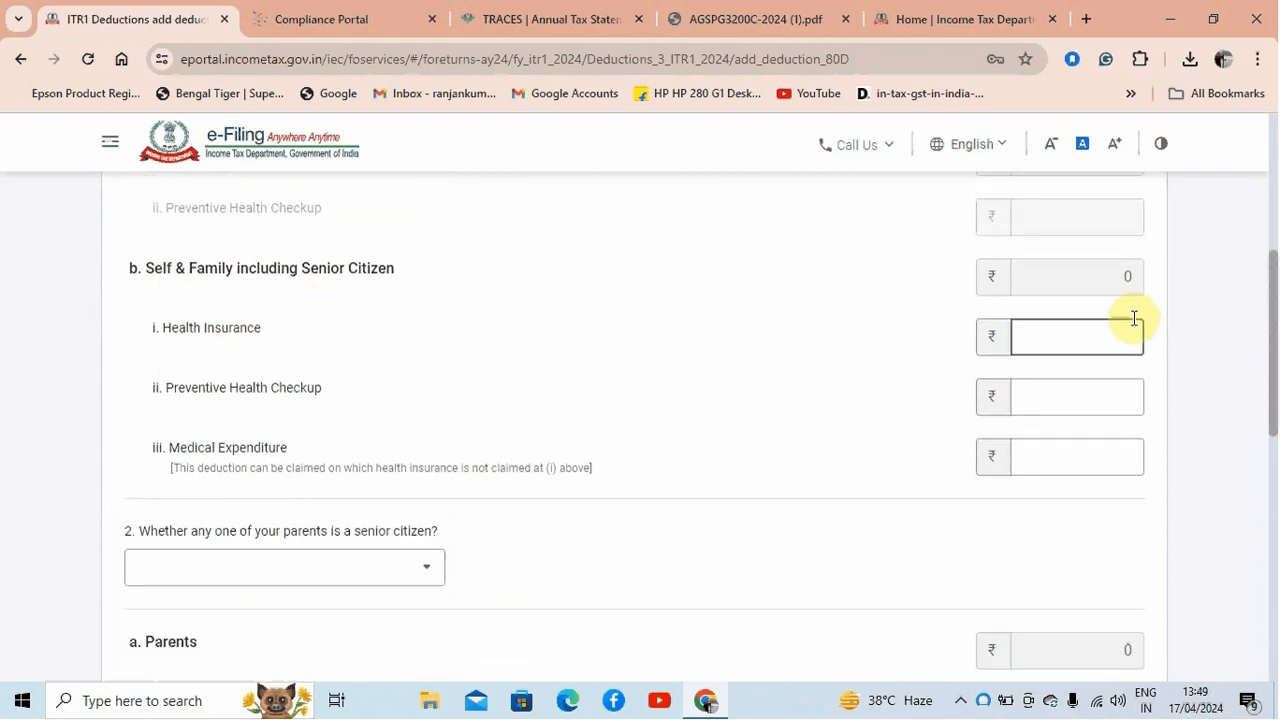
{"action": "left_click", "coordinate": [1055, 333]}
{"action": "left_click", "coordinate": [959, 700]}
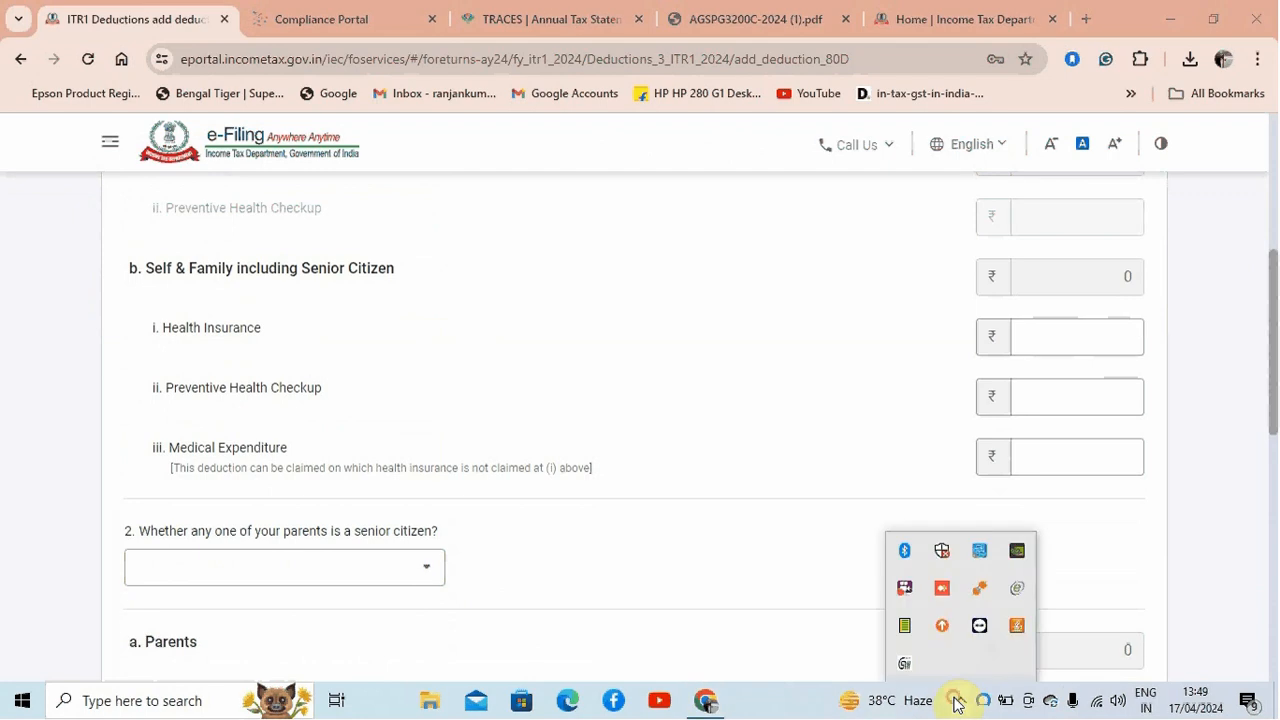
{"action": "right_click", "coordinate": [907, 587]}
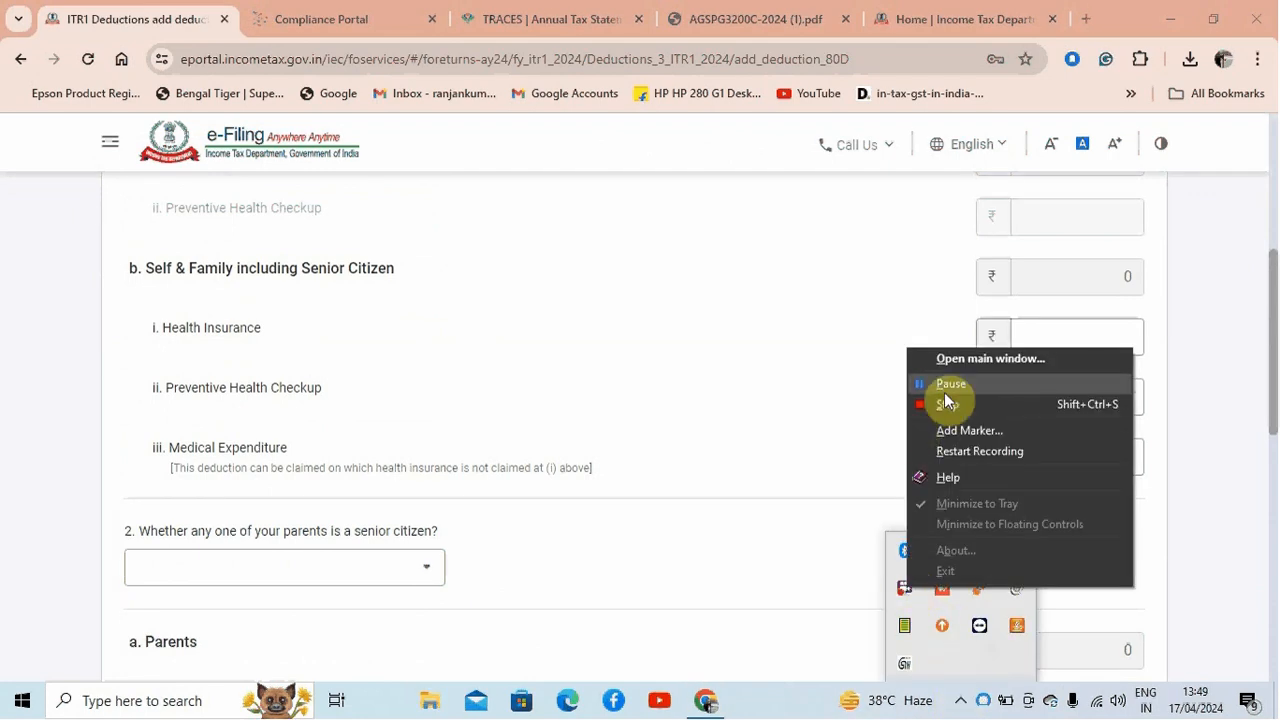
{"action": "left_click", "coordinate": [944, 390]}
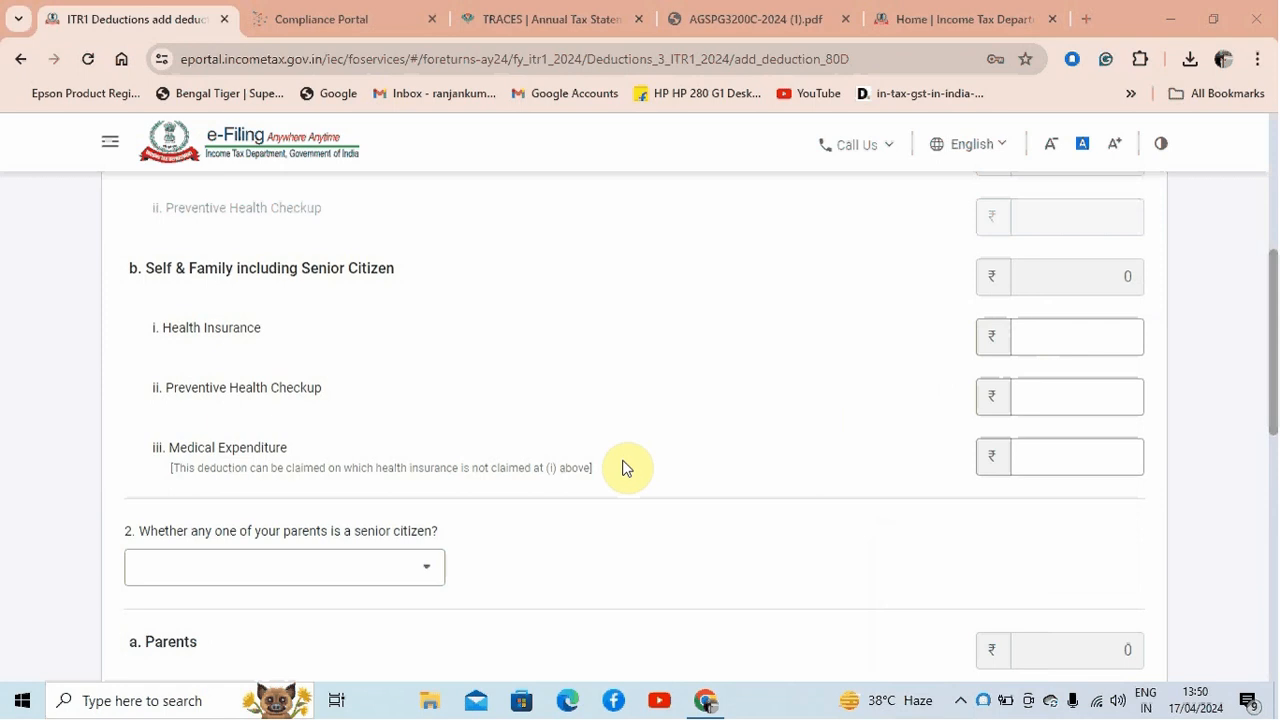
Try 60,000 as Medical Expenditure under Self & Family including Senior Citizen, and reset the amount to 0
{"action": "left_click", "coordinate": [1028, 458]}
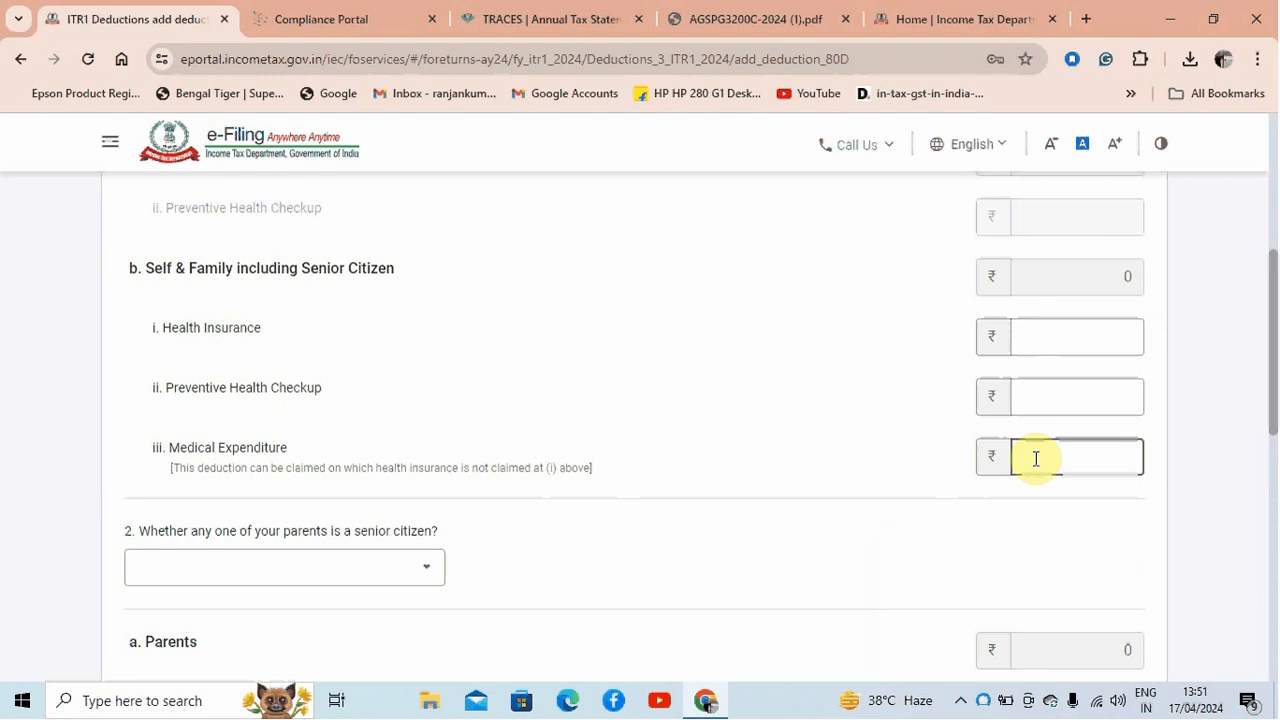
{"action": "type", "text": "60000"}
{"action": "left_click", "coordinate": [1240, 457]}
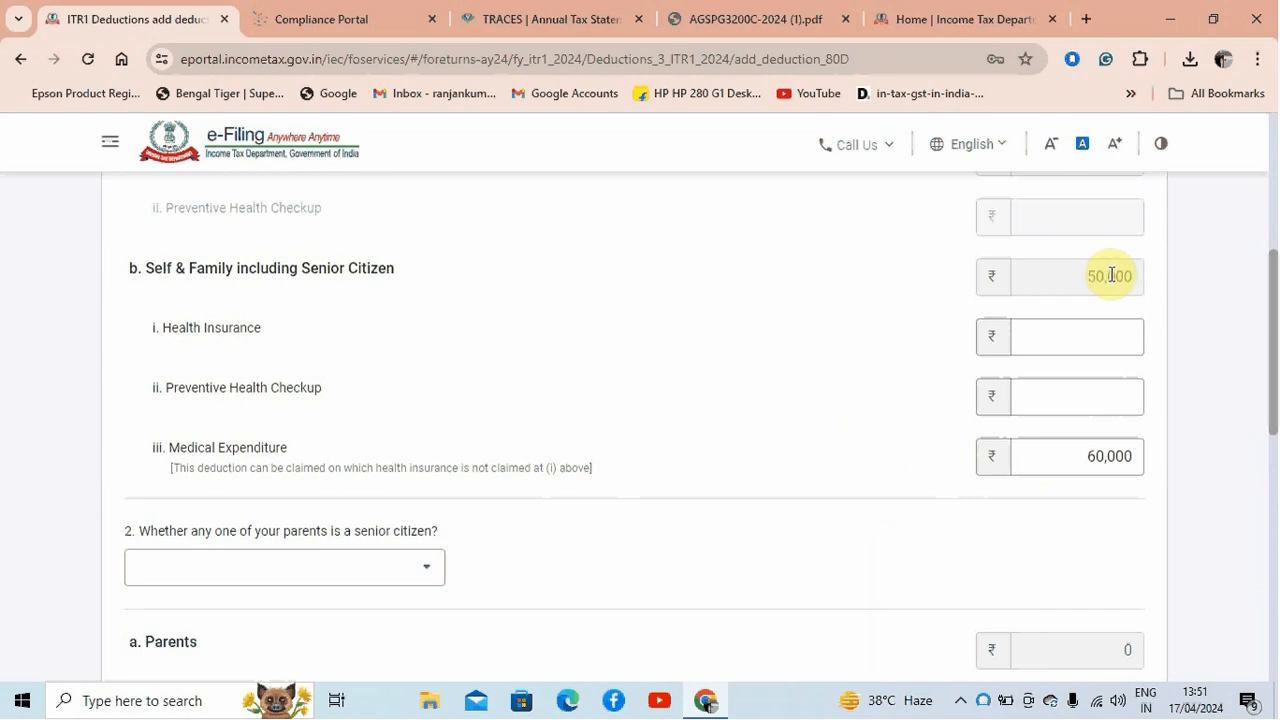
{"action": "double_click", "coordinate": [1078, 448]}
{"action": "type", "text": "0"}
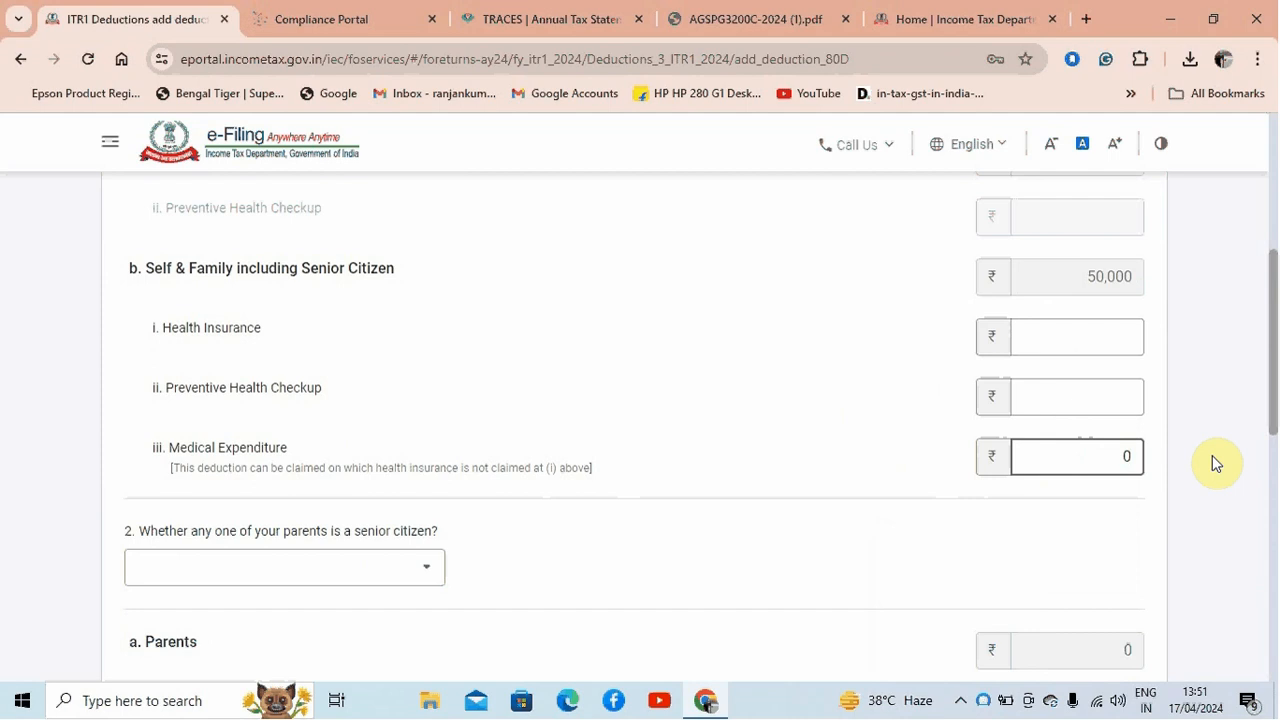
Enter 5,000 for Preventive Health Checkup and 60,000 for Health Insurance under Self & Family including Senior Citizen
{"action": "left_click", "coordinate": [1086, 400]}
{"action": "type", "text": "5000"}
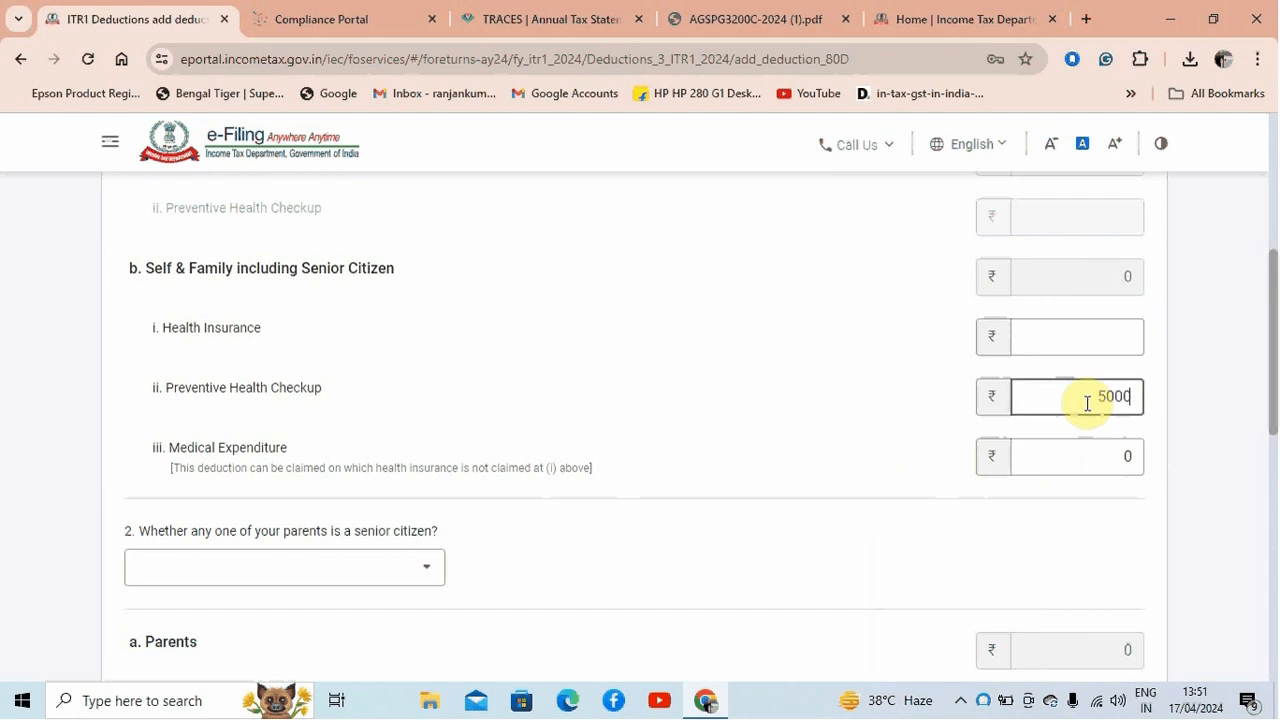
{"action": "left_click", "coordinate": [1212, 437]}
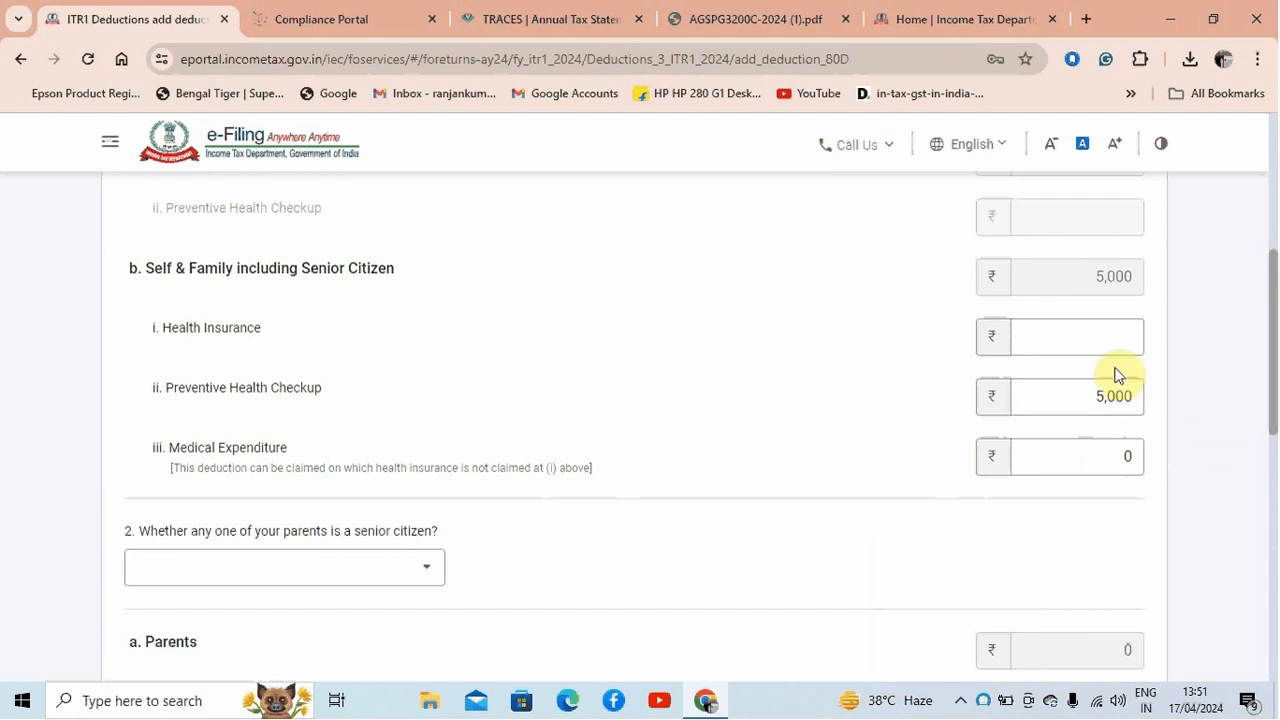
{"action": "left_click", "coordinate": [1099, 335]}
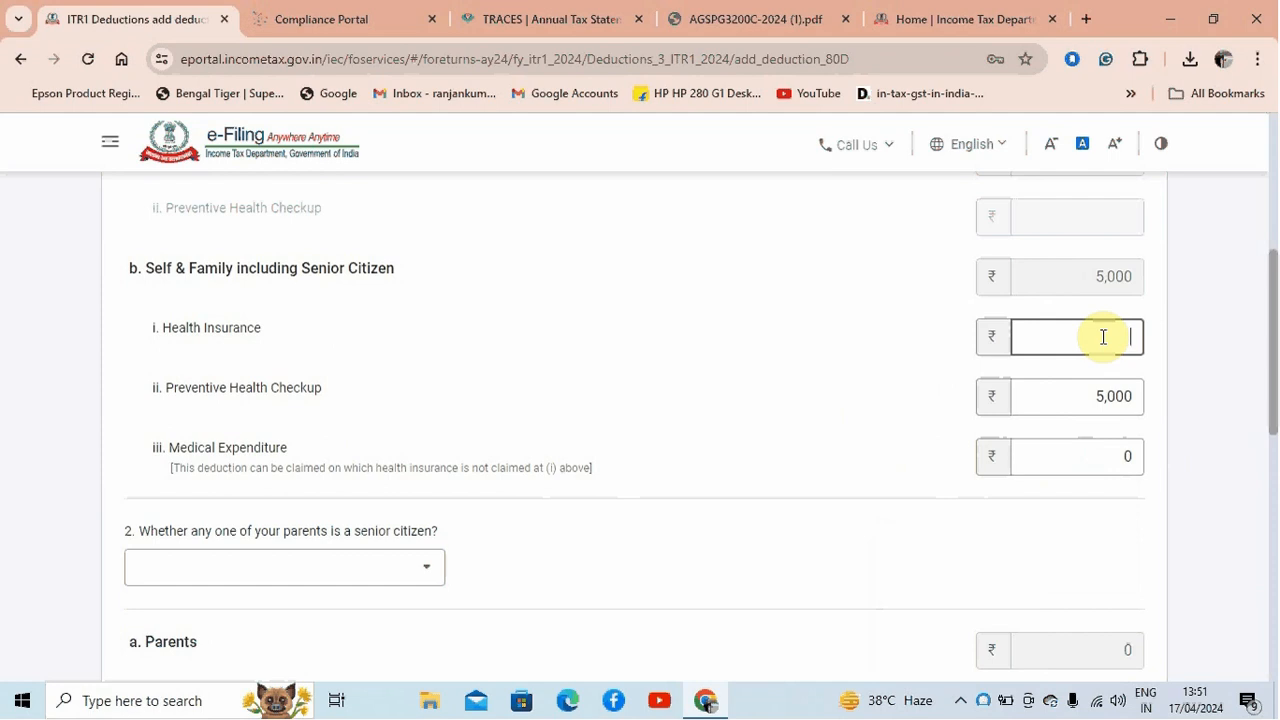
{"action": "type", "text": "60000"}
{"action": "left_click", "coordinate": [1213, 324]}
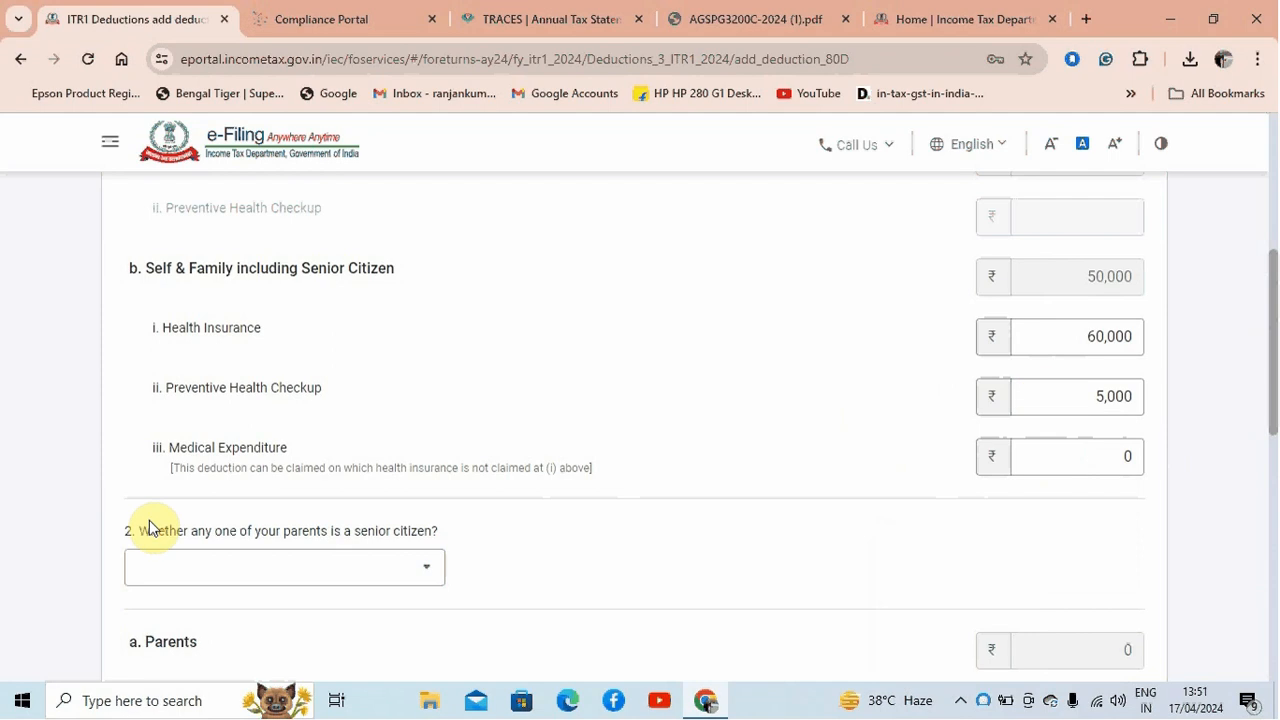
Clear the Health Insurance, Preventive Health Checkup and Medical Expenditure amounts under Self & Family including Senior Citizen
{"action": "left_click", "coordinate": [1084, 460]}
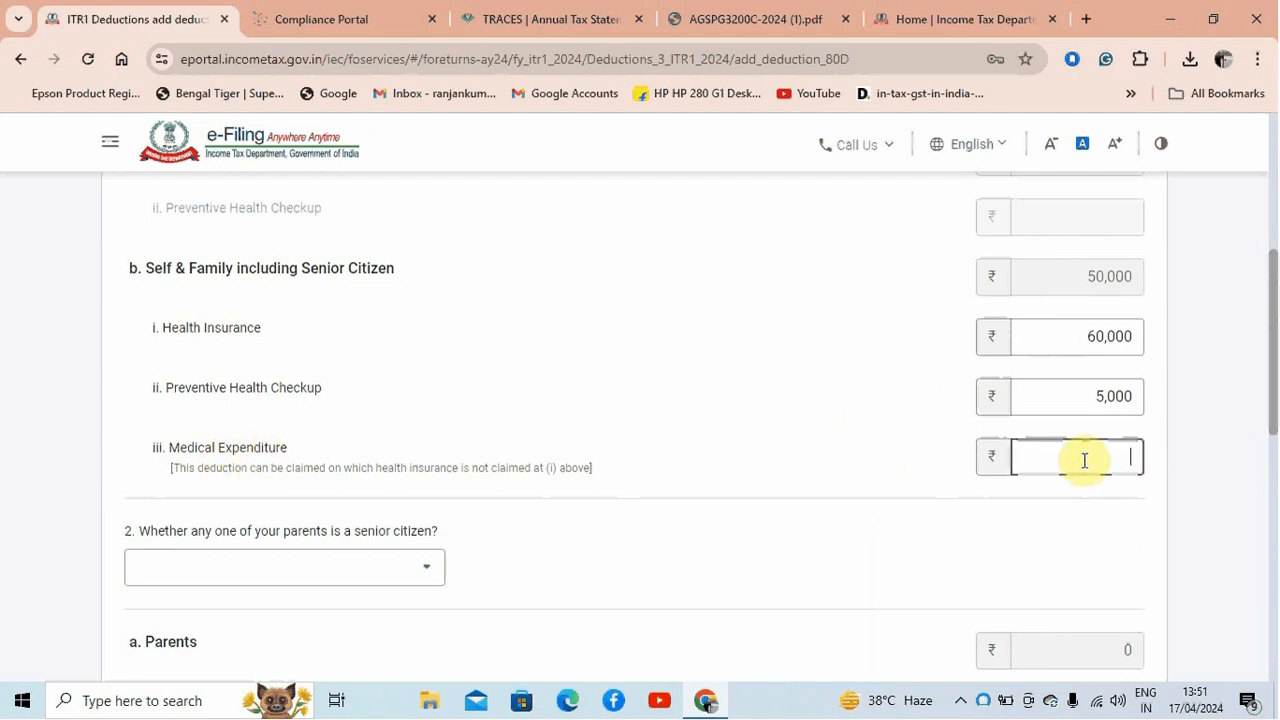
{"action": "left_click", "coordinate": [1066, 318]}
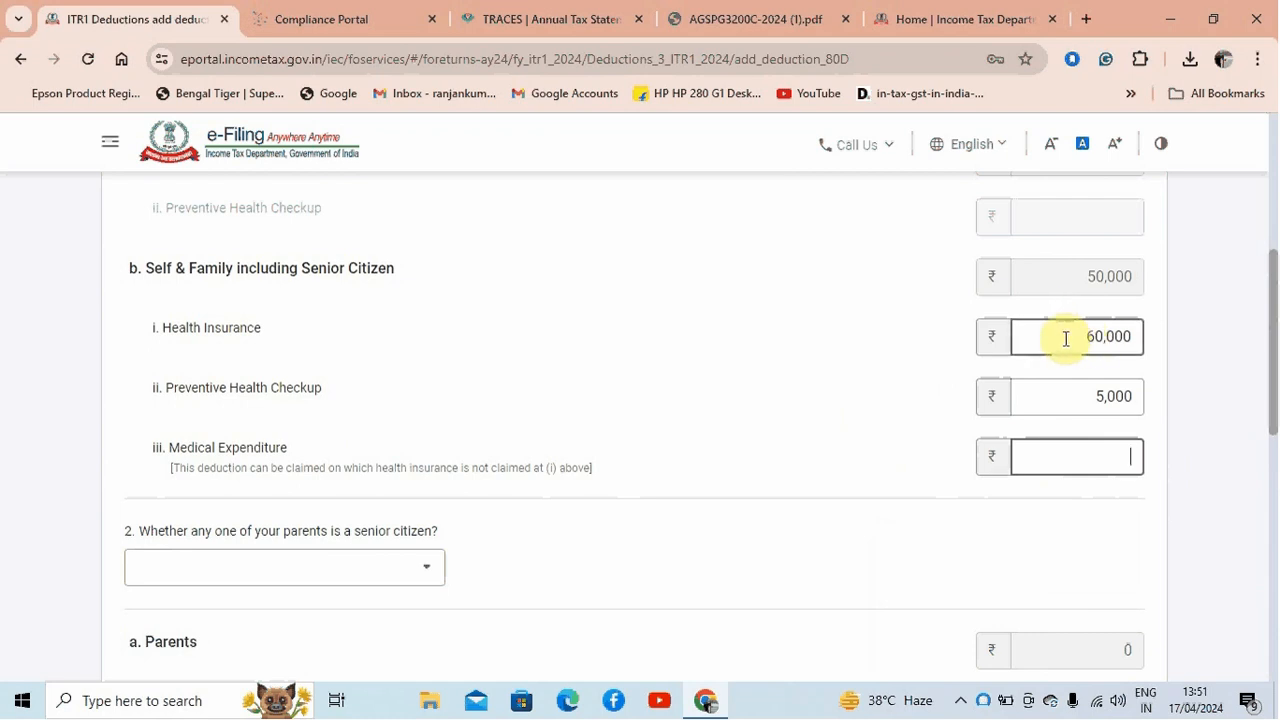
{"action": "left_click_drag", "start_coordinate": [1062, 335], "coordinate": [1133, 340]}
{"action": "type", "text": "0"}
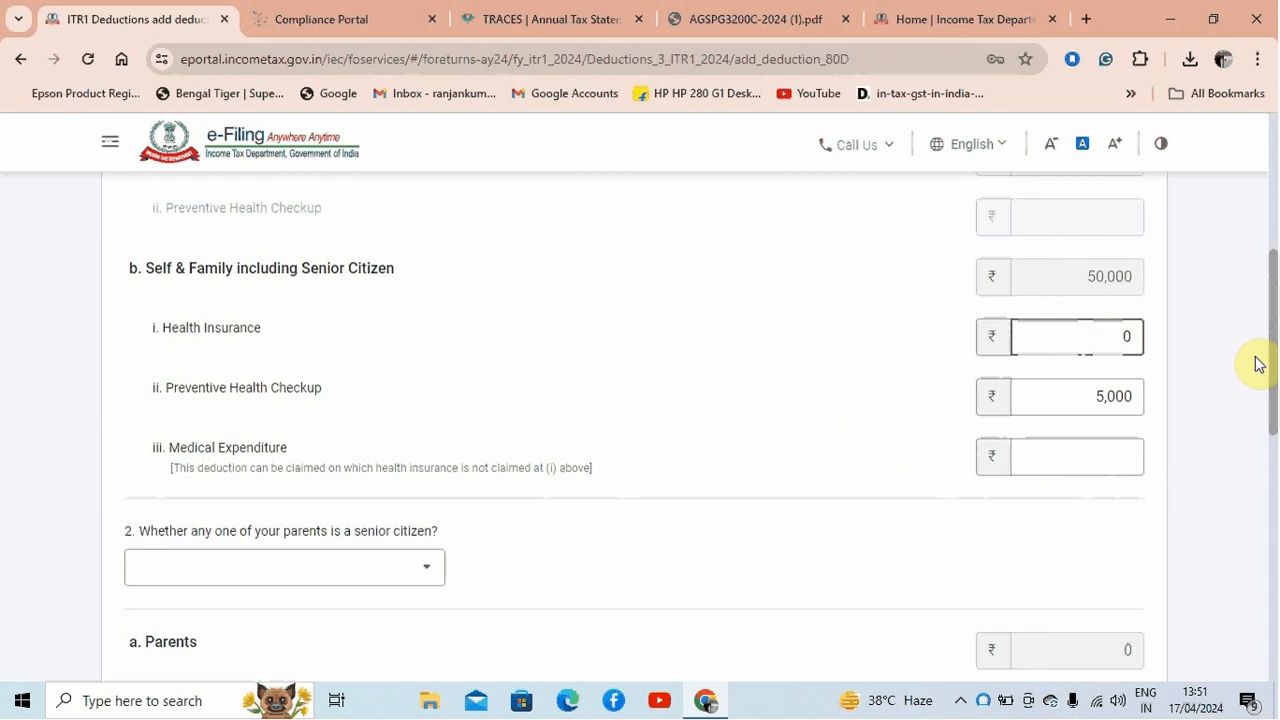
{"action": "key", "text": "Tab"}
{"action": "key", "text": "BackSpace"}
{"action": "key", "text": "Tab"}
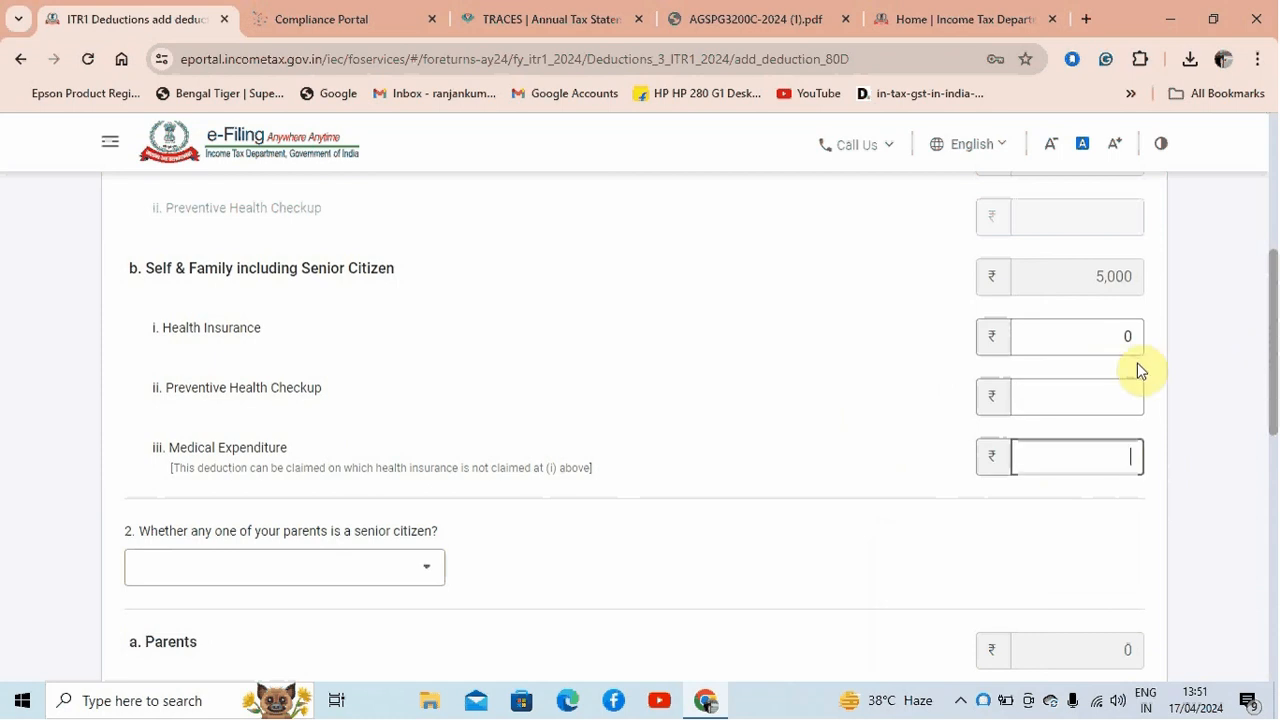
{"action": "left_click", "coordinate": [1128, 337]}
{"action": "key", "text": "BackSpace"}
{"action": "left_click", "coordinate": [1113, 400]}
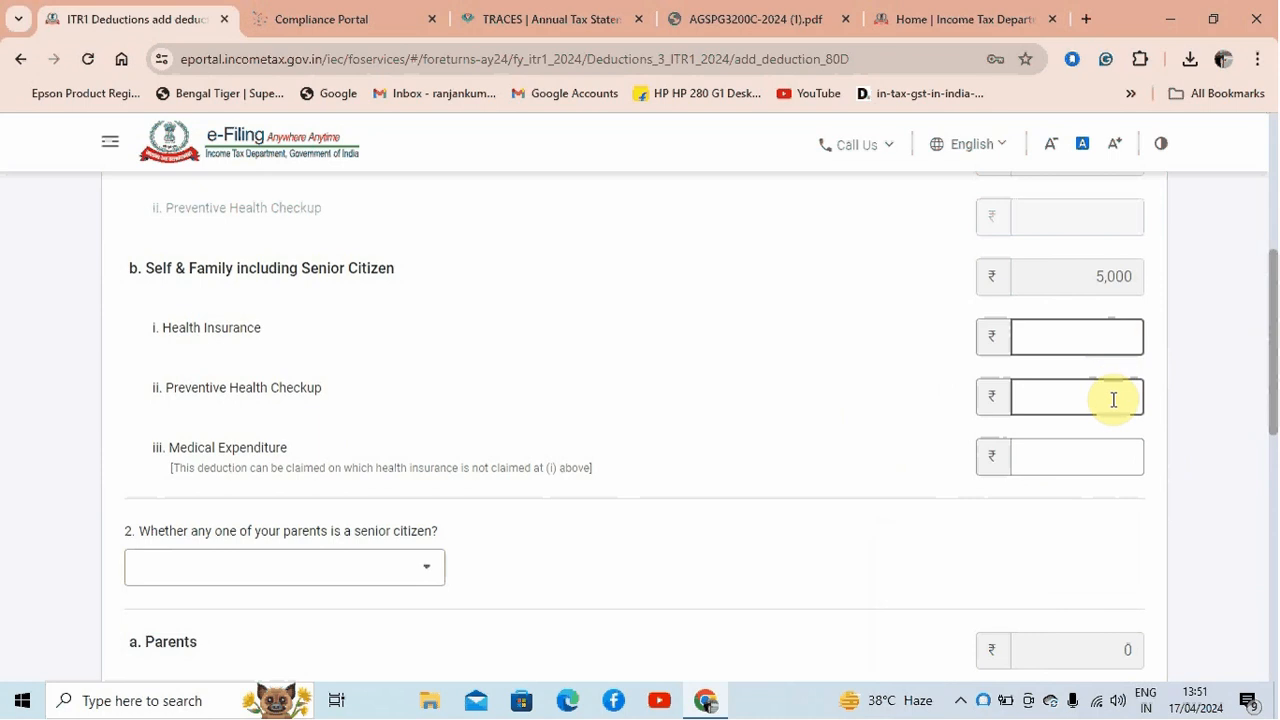
{"action": "left_click", "coordinate": [1124, 350]}
{"action": "left_click", "coordinate": [1046, 391]}
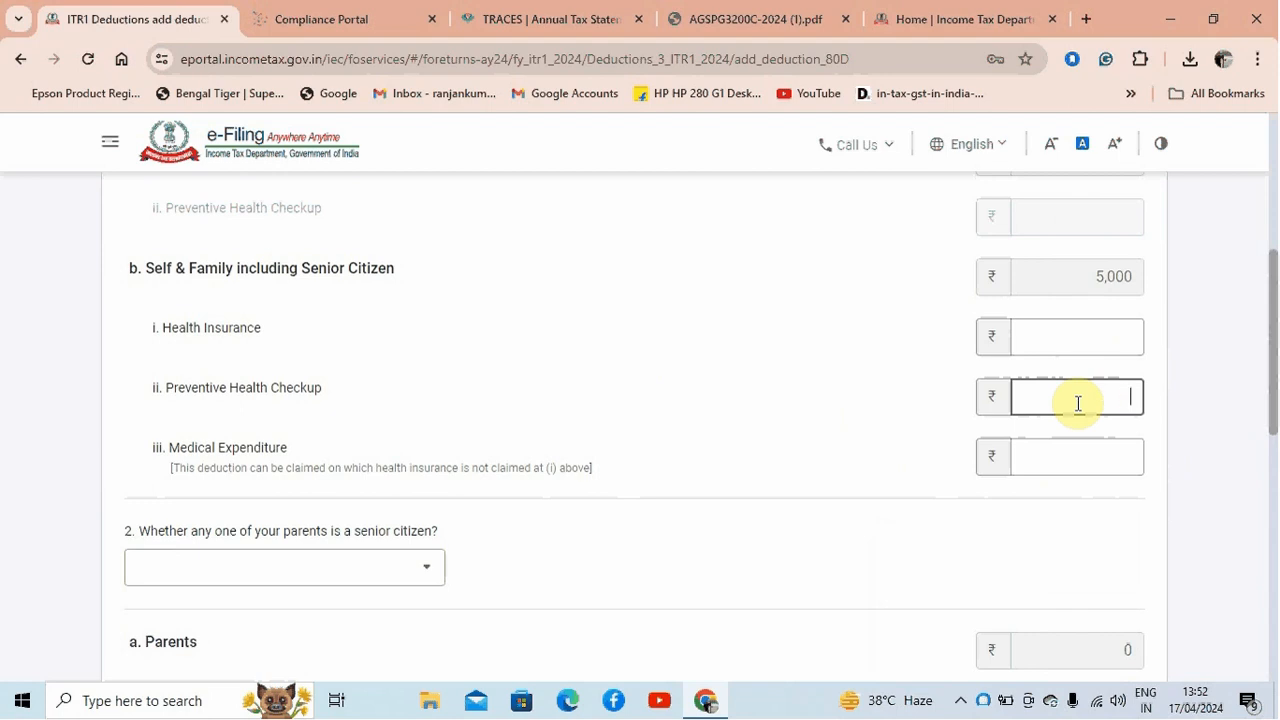
{"action": "left_click", "coordinate": [754, 449]}
{"action": "left_click", "coordinate": [1037, 457]}
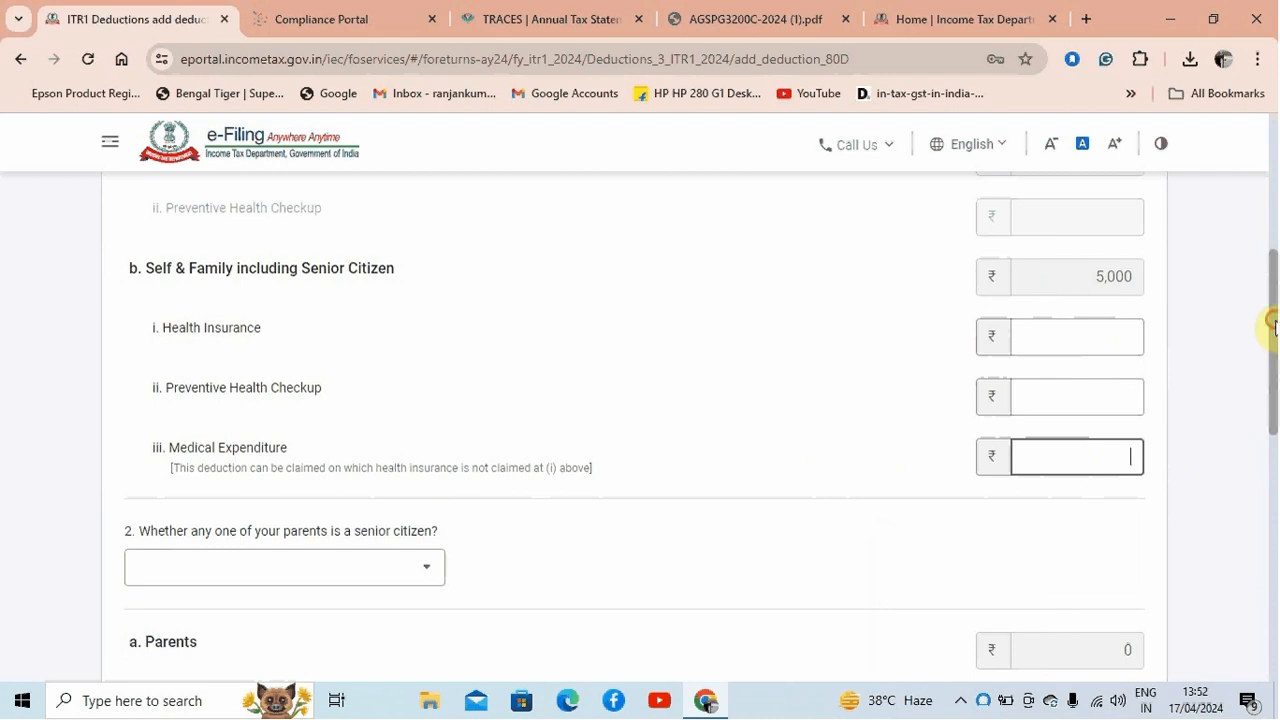
Answer the question about a senior citizen parent with Not claiming for Parents
{"action": "left_click_drag", "start_coordinate": [1270, 320], "coordinate": [1268, 409]}
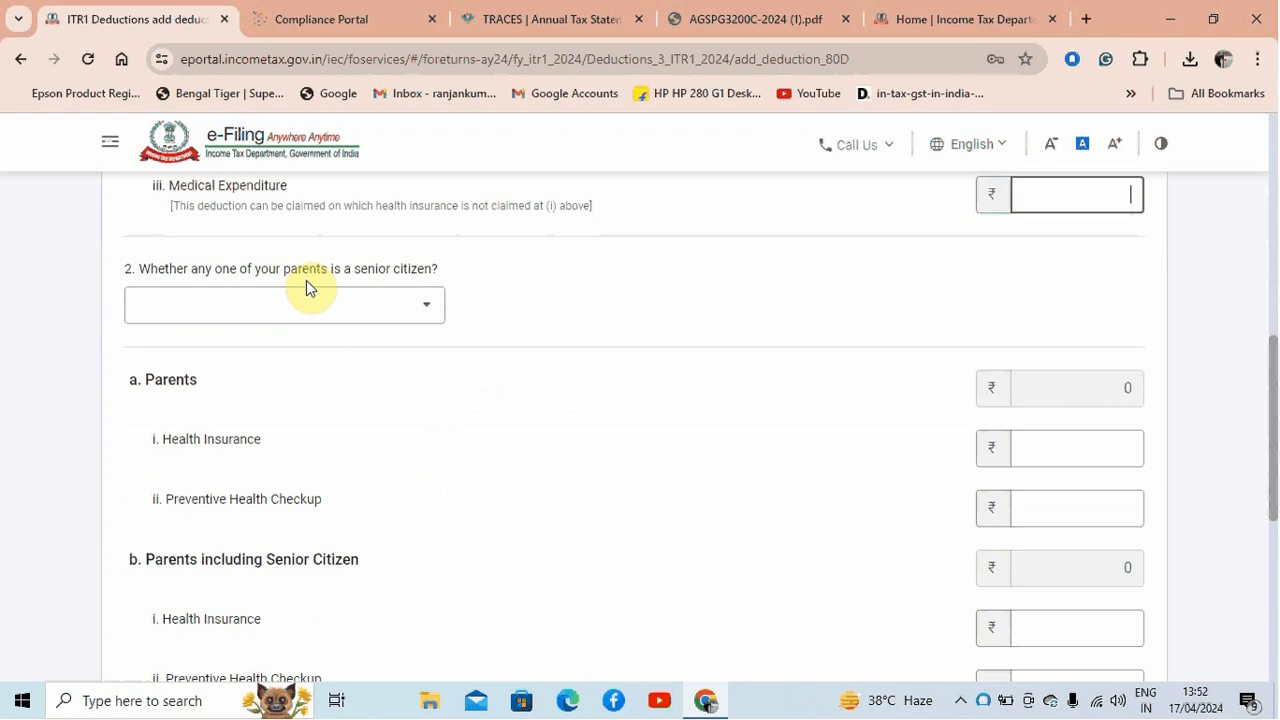
{"action": "left_click", "coordinate": [360, 306]}
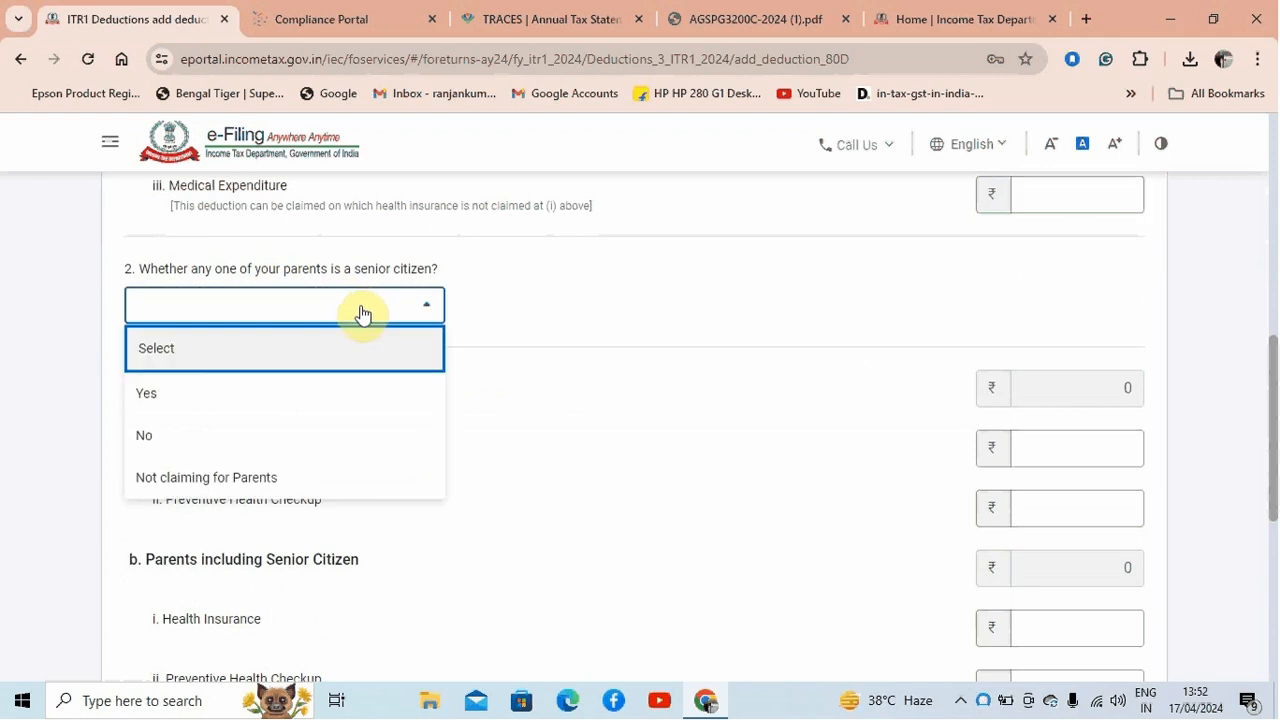
{"action": "left_click", "coordinate": [334, 476]}
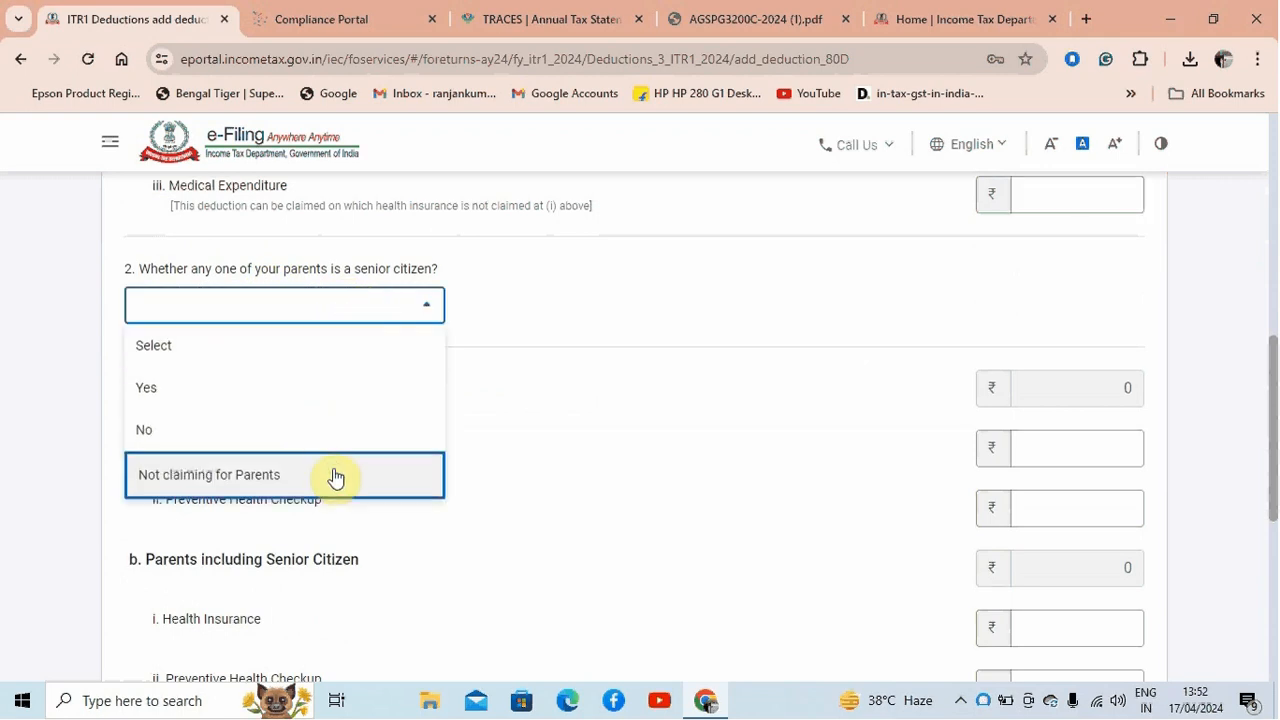
Change the self or family senior citizen answer to Not claiming for Self/Family and submit the 80D deduction form
{"action": "left_click_drag", "start_coordinate": [1270, 385], "coordinate": [1268, 143]}
{"action": "left_click", "coordinate": [309, 496]}
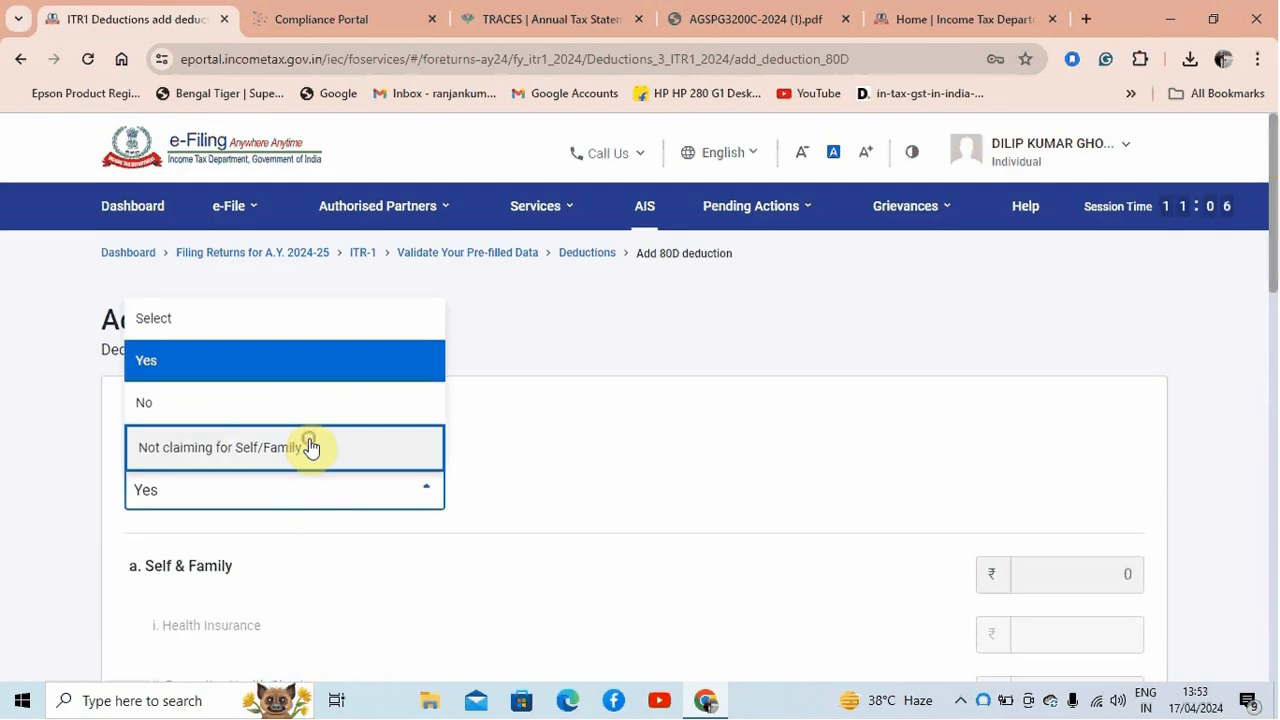
{"action": "left_click", "coordinate": [309, 447]}
{"action": "left_click_drag", "start_coordinate": [1266, 266], "coordinate": [1270, 650]}
{"action": "left_click", "coordinate": [1121, 424]}
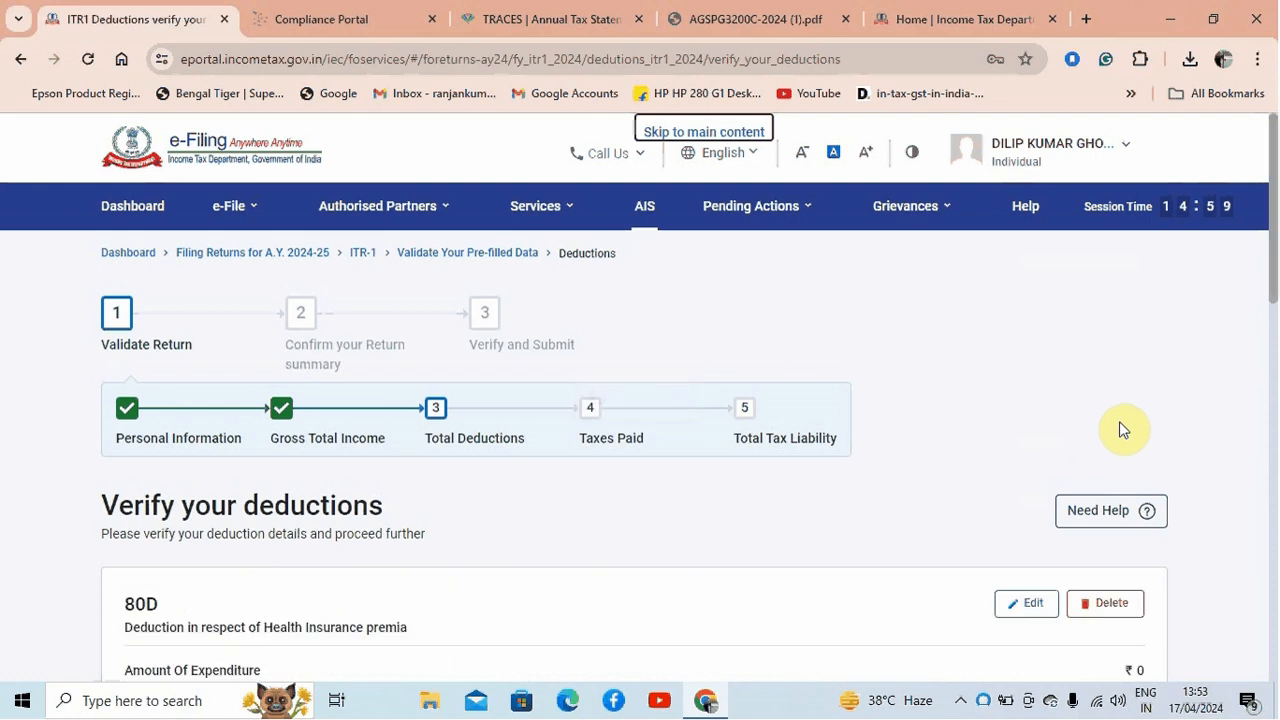
Confirm the verified deductions and go to the Tax Paid entry in the return summary
{"action": "left_click_drag", "start_coordinate": [1272, 268], "coordinate": [1270, 595]}
{"action": "left_click", "coordinate": [1145, 598]}
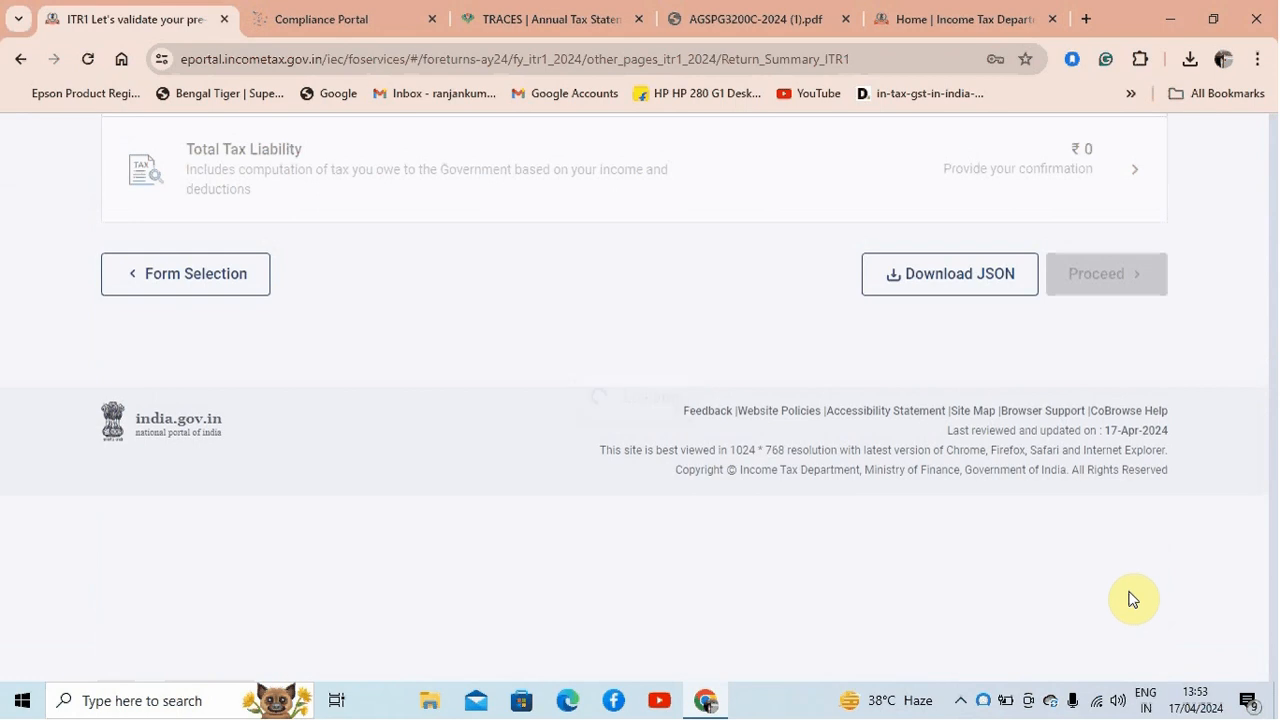
{"action": "left_click_drag", "start_coordinate": [1273, 262], "coordinate": [1269, 530]}
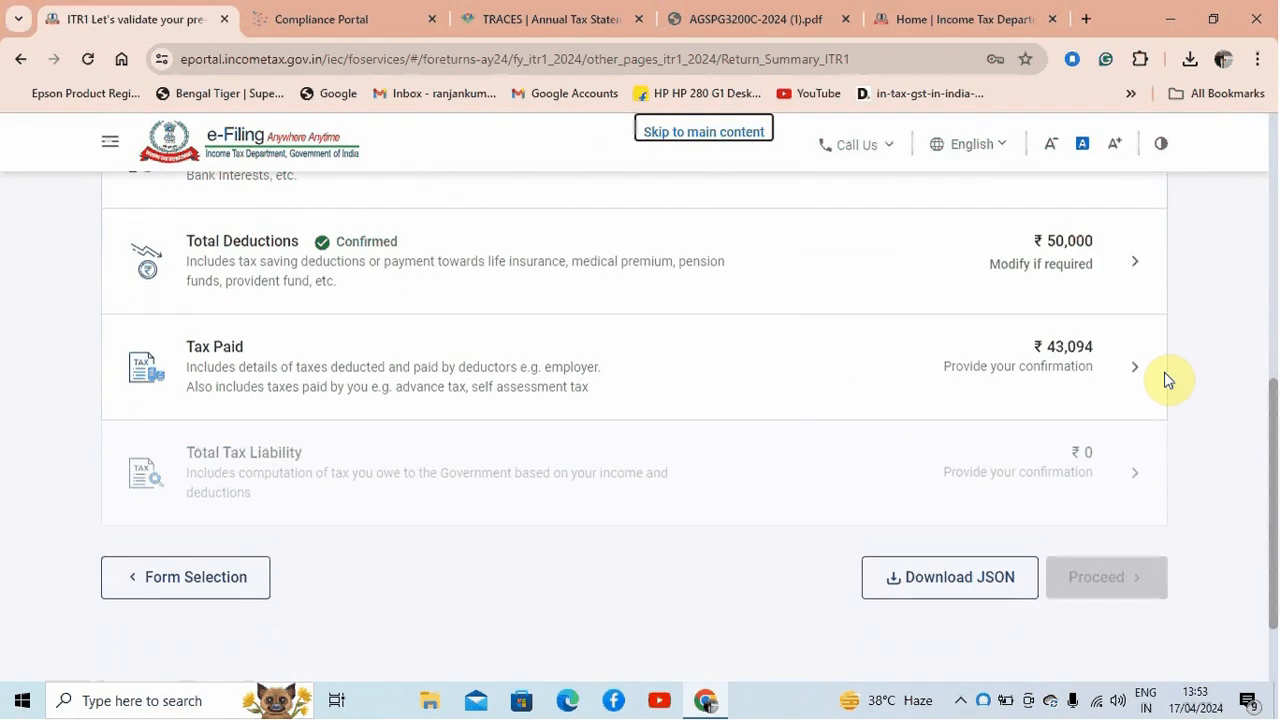
Open the Tax Paid details and review the deductors listed under TDS from Income Other than Salary
{"action": "left_click", "coordinate": [1133, 367]}
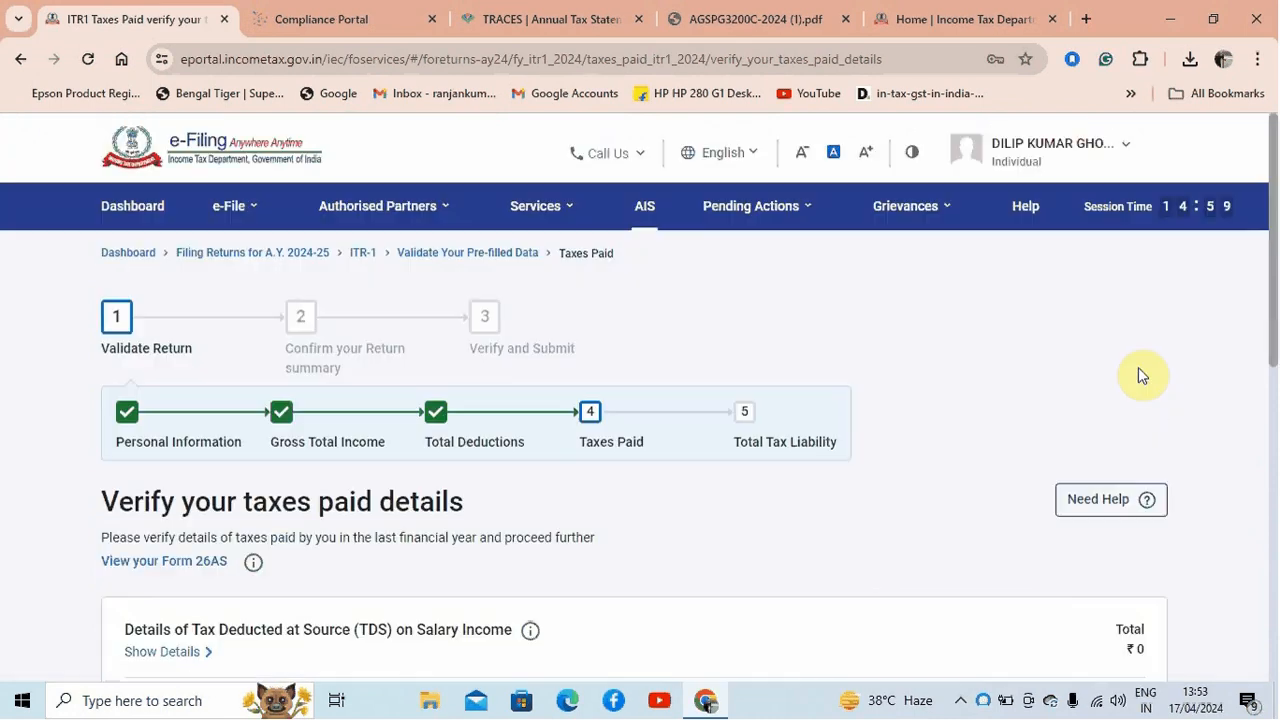
{"action": "left_click_drag", "start_coordinate": [1274, 320], "coordinate": [1274, 462]}
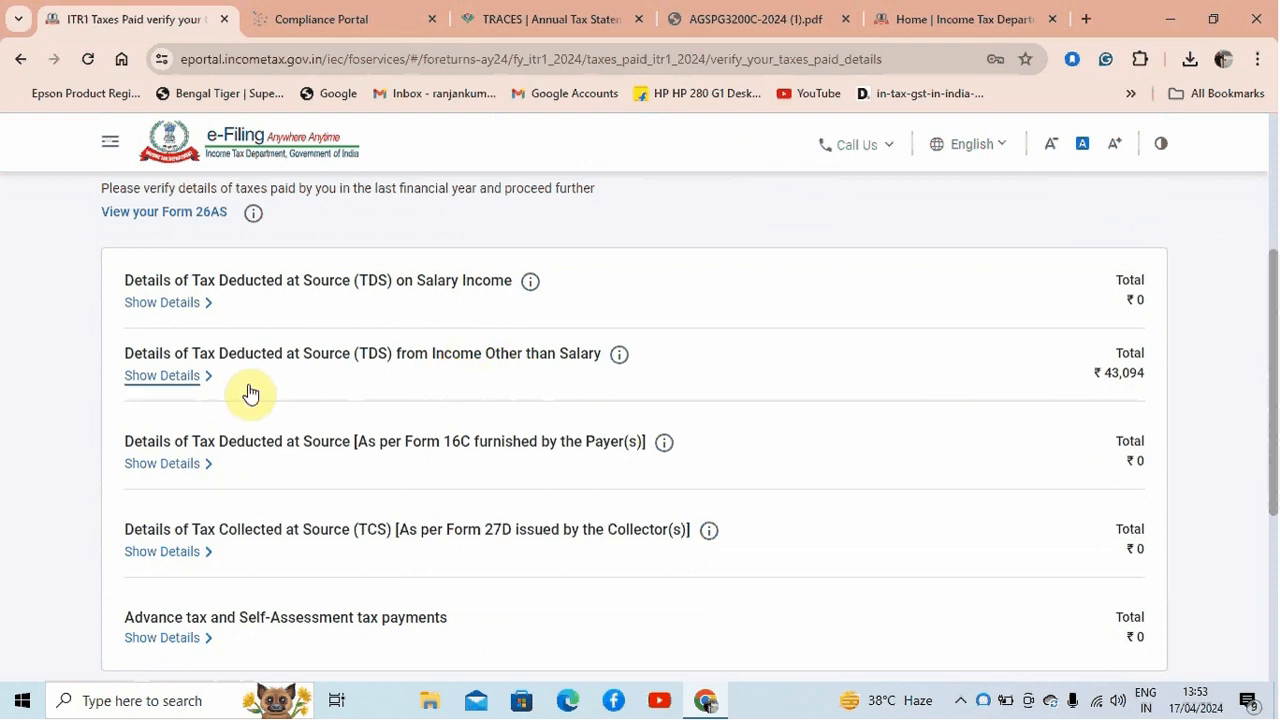
{"action": "left_click", "coordinate": [147, 386]}
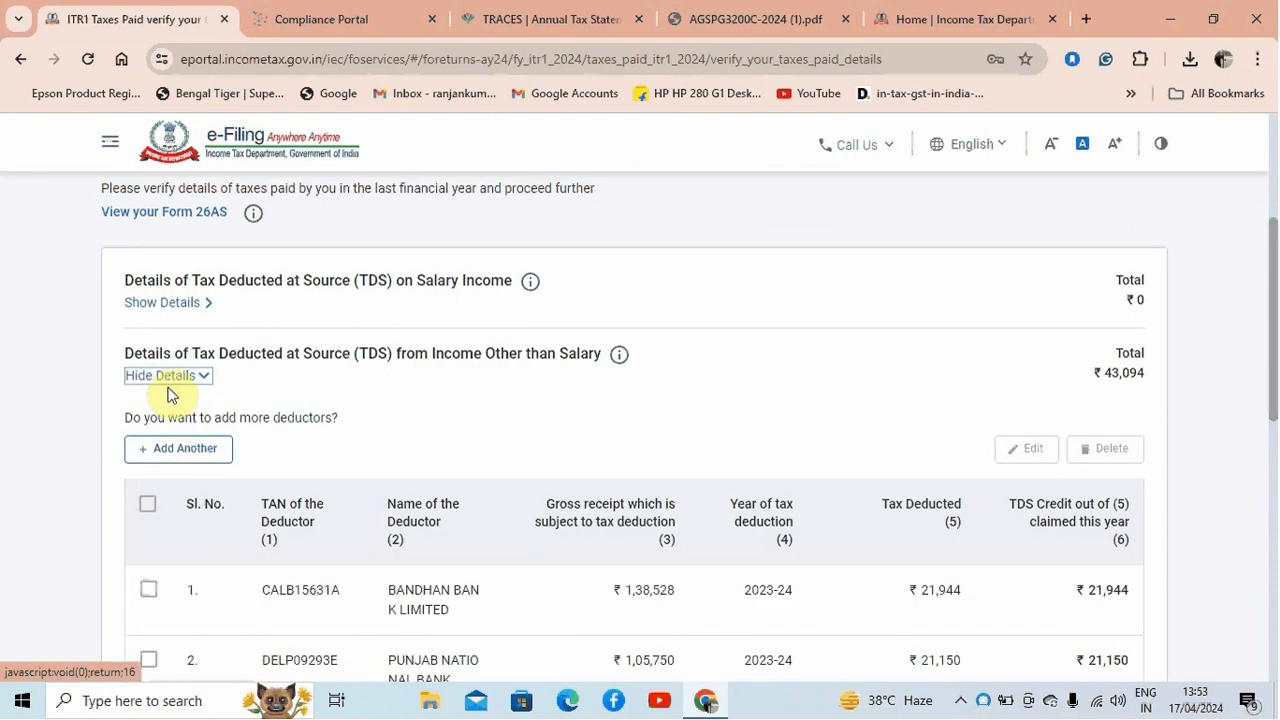
{"action": "left_click_drag", "start_coordinate": [1268, 258], "coordinate": [1271, 354]}
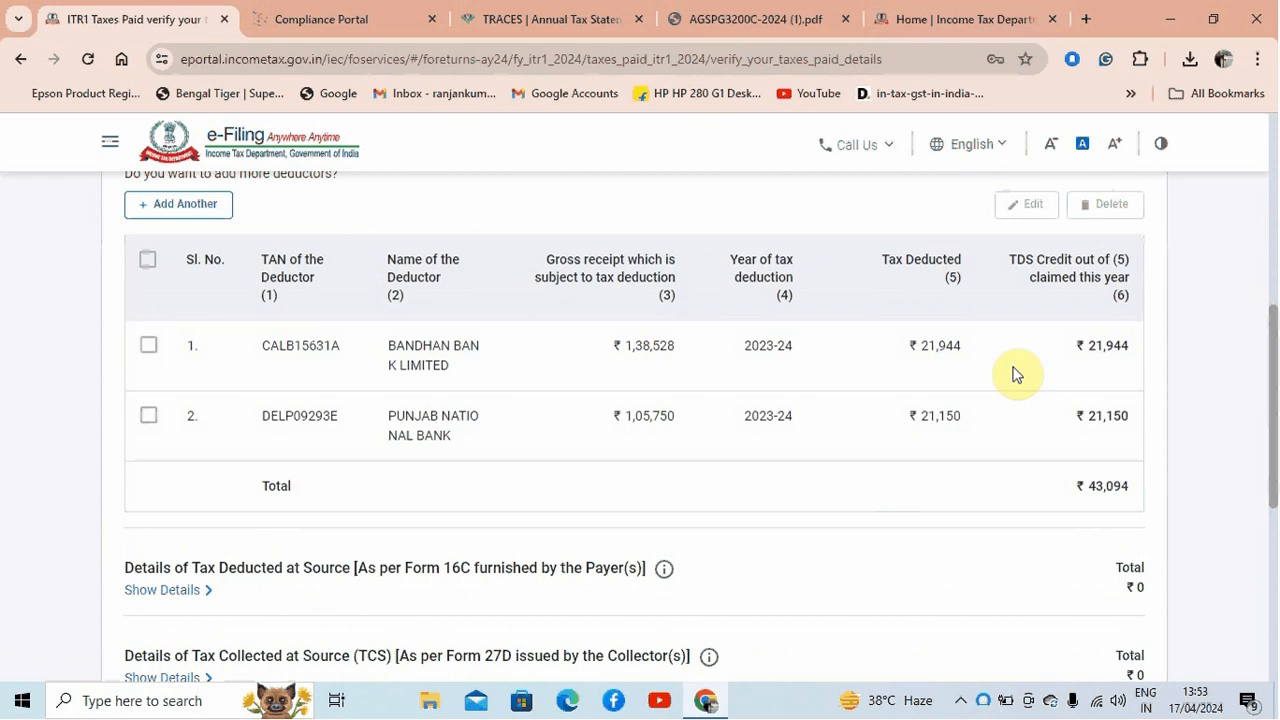
{"action": "scroll", "coordinate": [1270, 523], "scroll_direction": "down", "scroll_amount": 3}
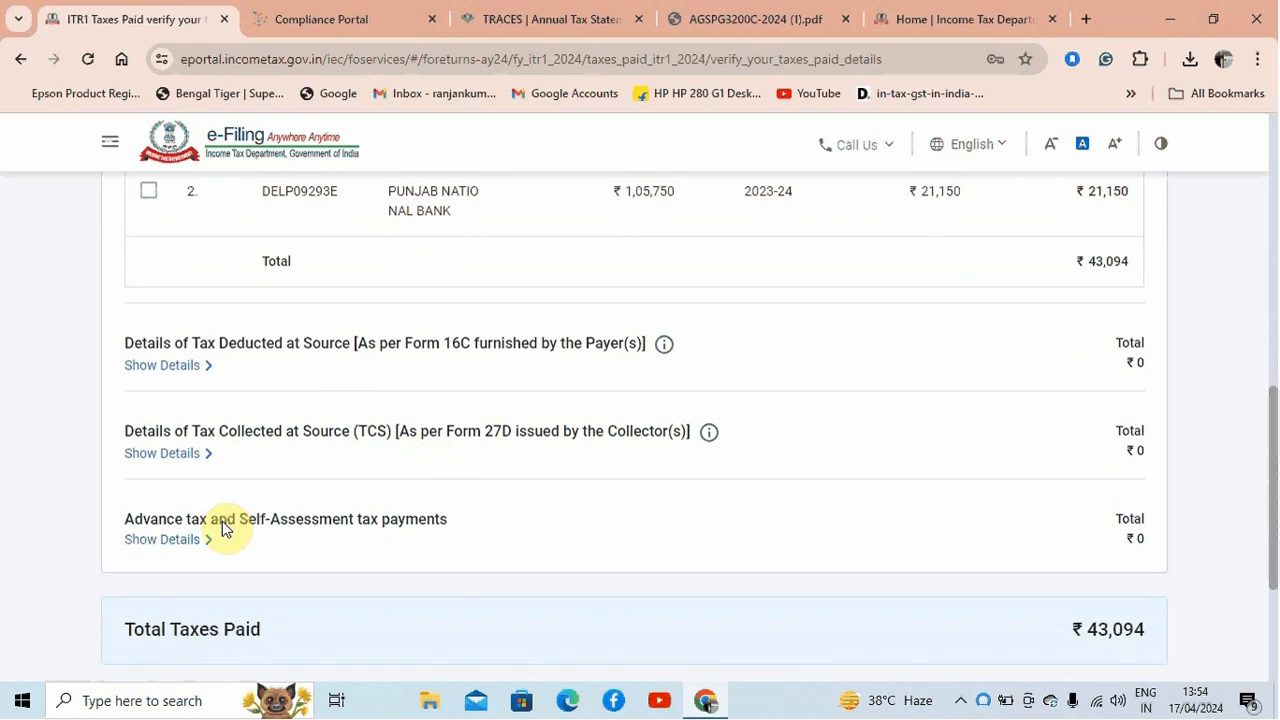
{"action": "left_click", "coordinate": [184, 545]}
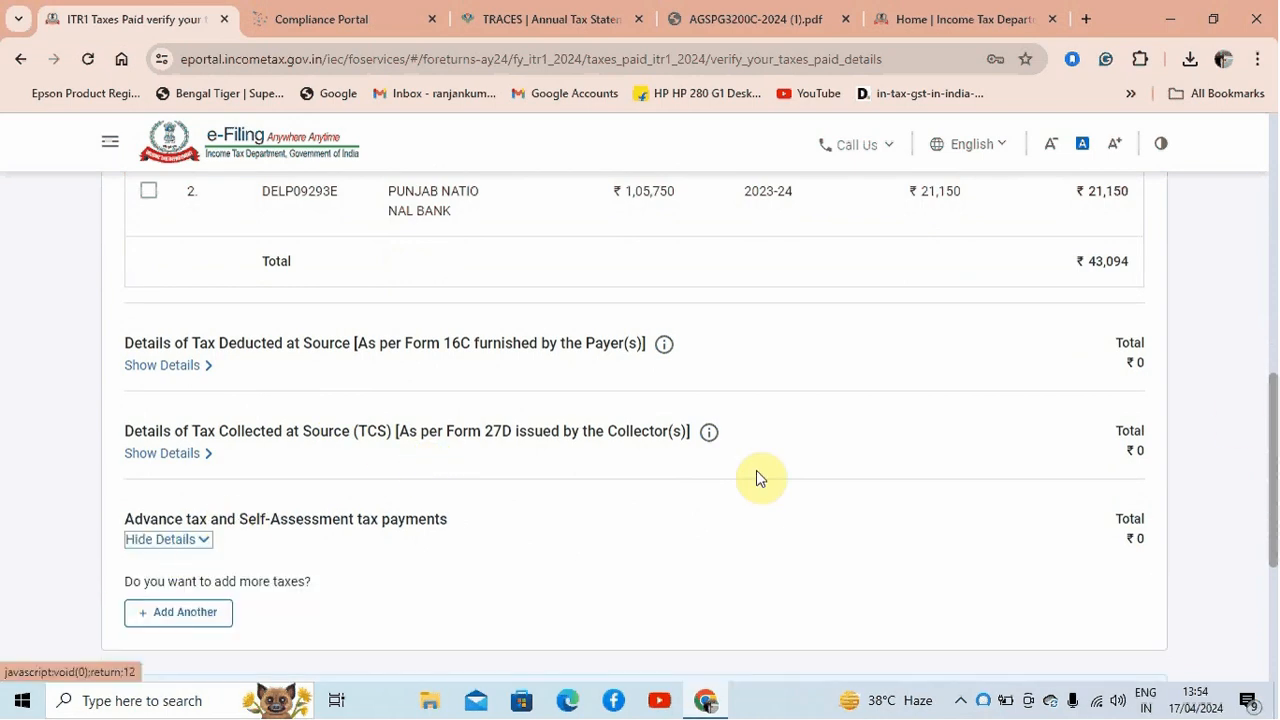
{"action": "left_click_drag", "start_coordinate": [1262, 420], "coordinate": [1268, 489]}
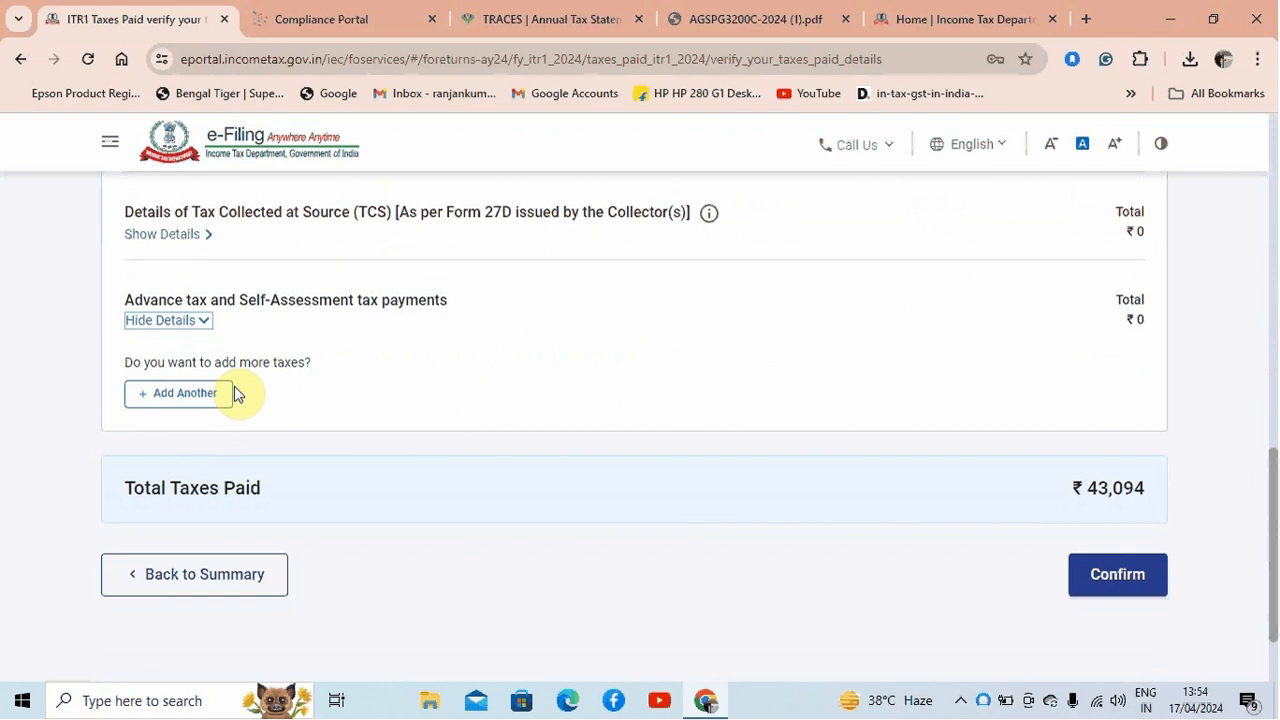
{"action": "left_click", "coordinate": [204, 403]}
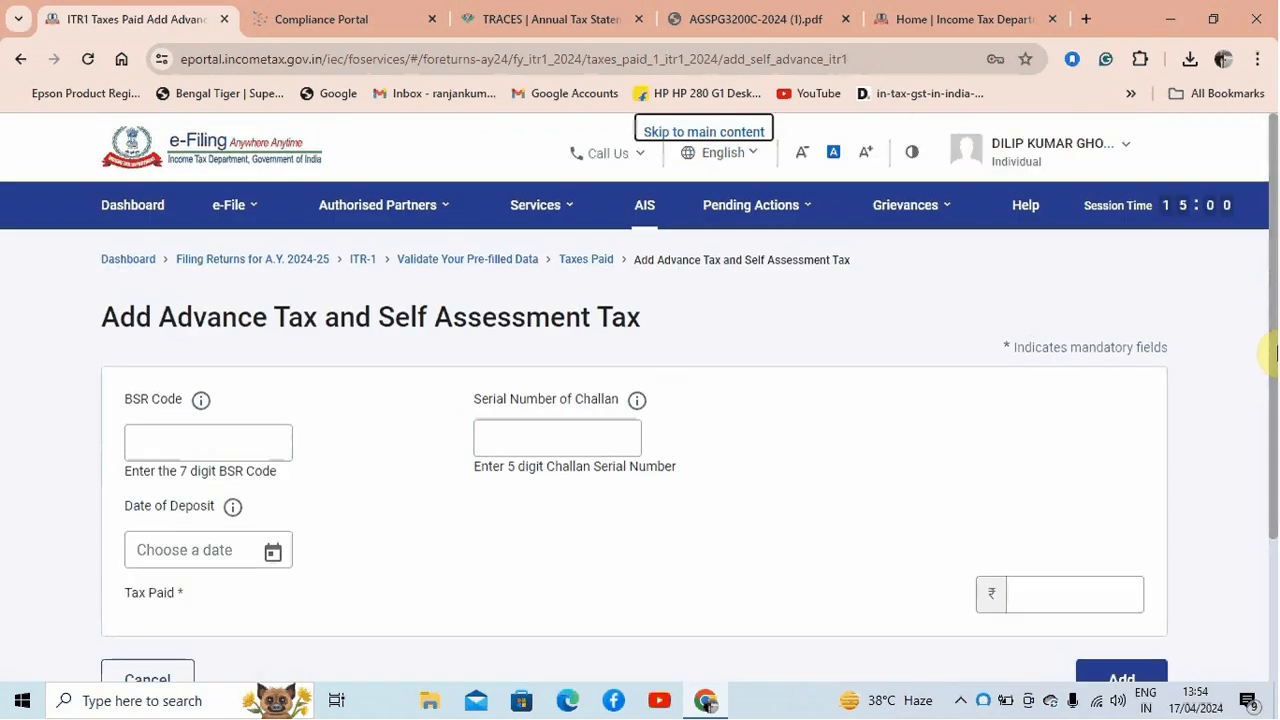
{"action": "left_click_drag", "start_coordinate": [1272, 337], "coordinate": [1272, 371]}
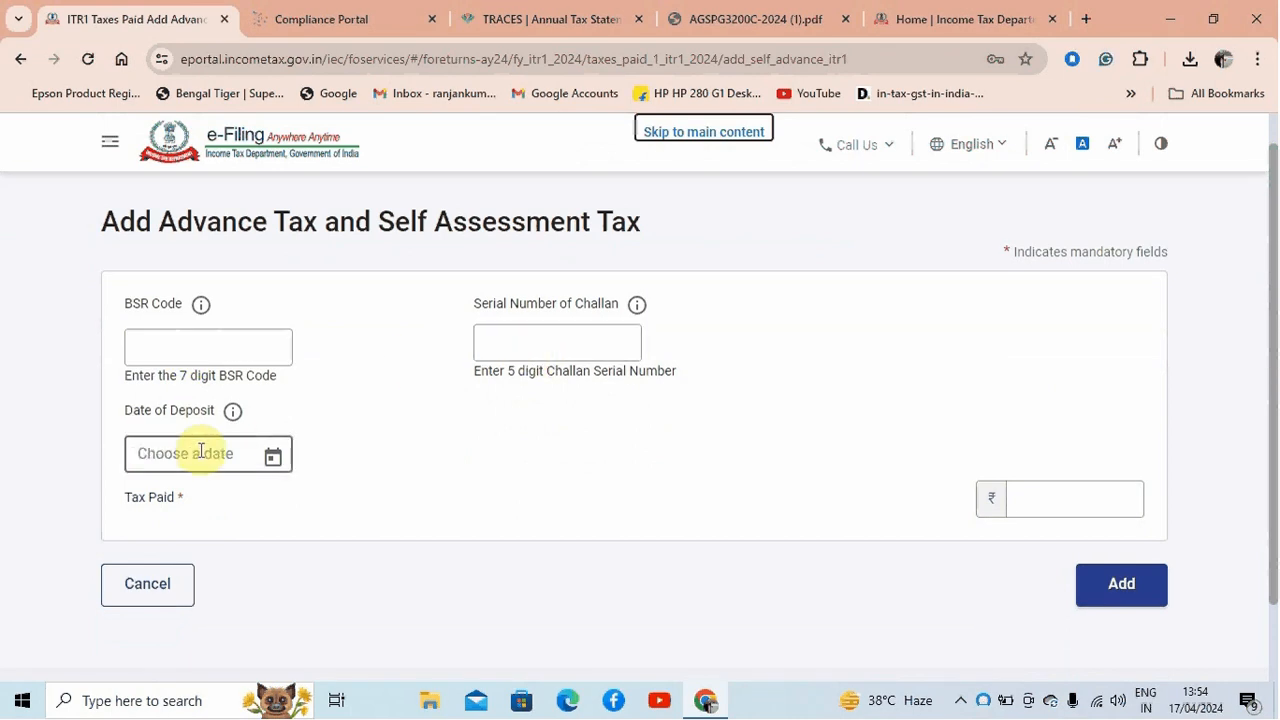
{"action": "left_click", "coordinate": [1098, 496]}
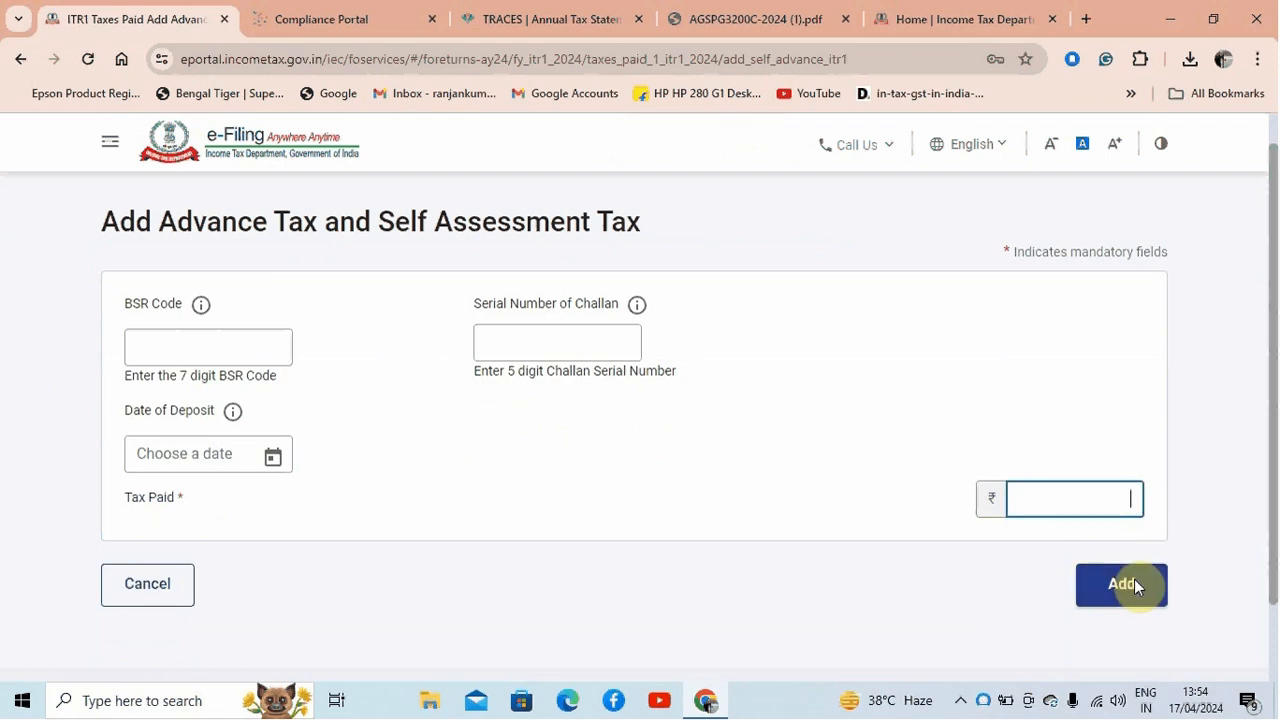
{"action": "left_click", "coordinate": [150, 595]}
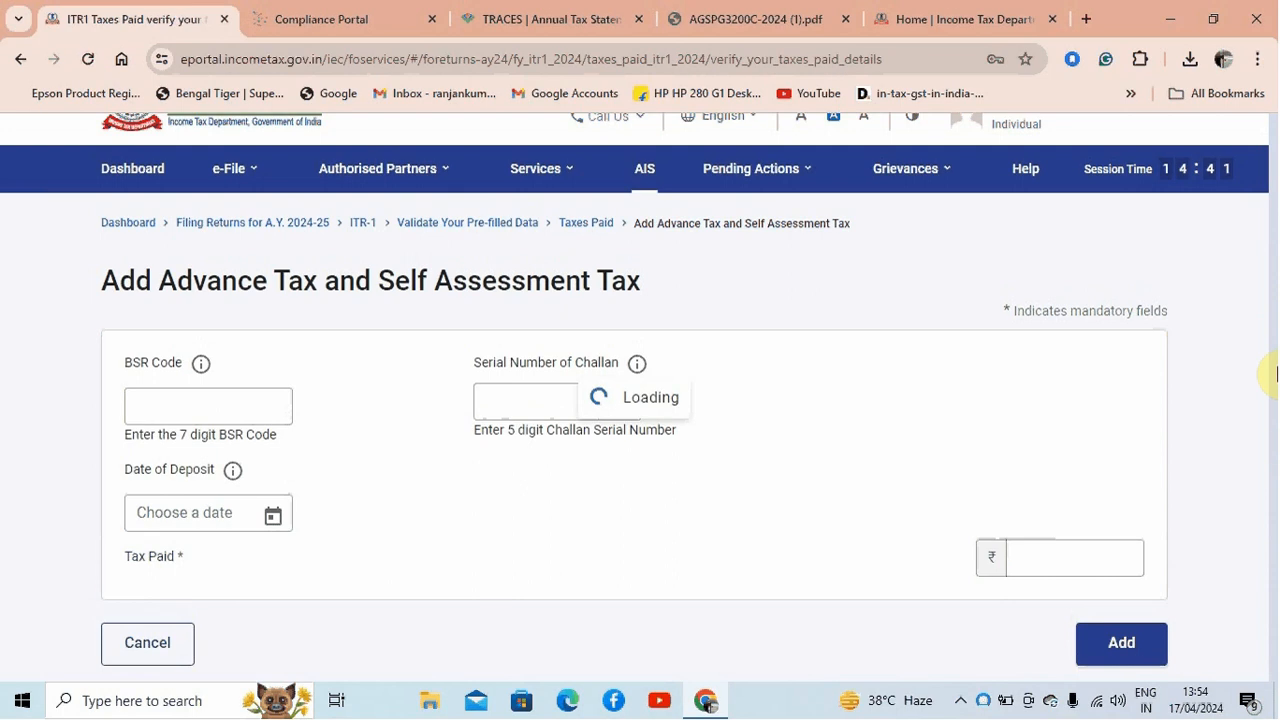
Check the Total Taxes Paid figure and confirm the taxes paid details
{"action": "scroll", "coordinate": [1275, 365], "scroll_direction": "down", "scroll_amount": 2}
{"action": "left_click_drag", "start_coordinate": [1275, 365], "coordinate": [1272, 590]}
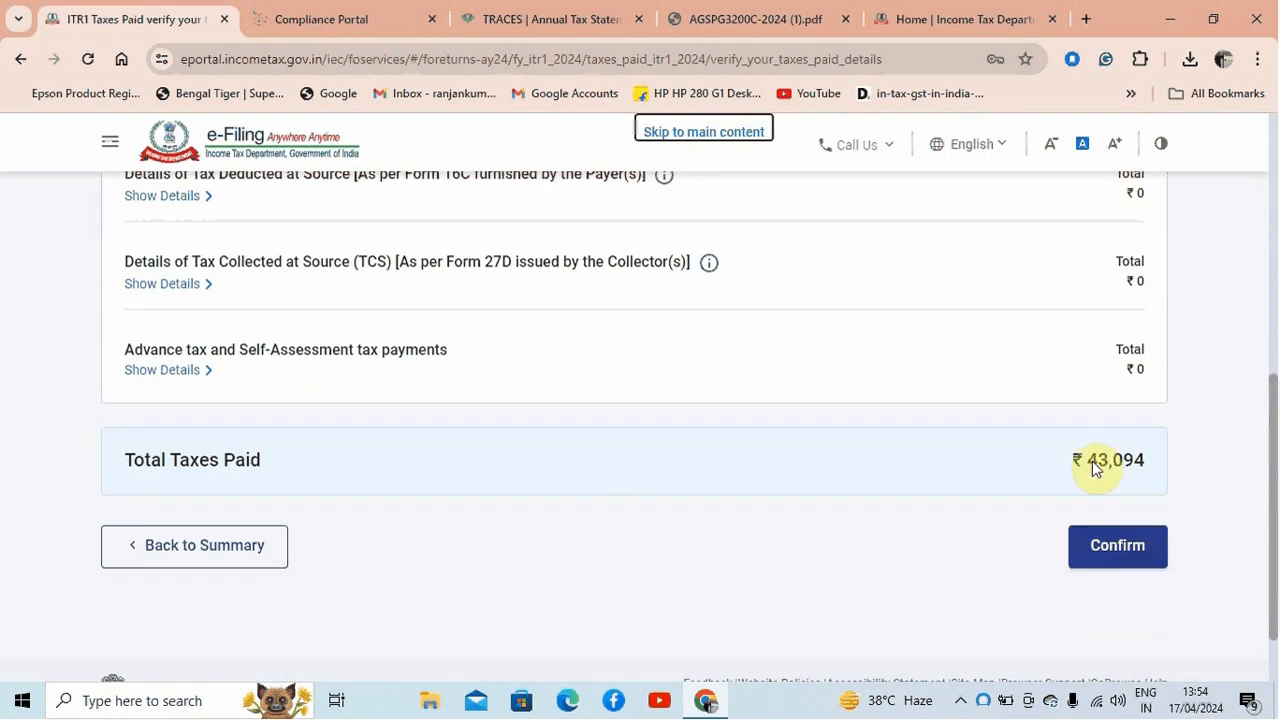
{"action": "left_click", "coordinate": [1121, 549]}
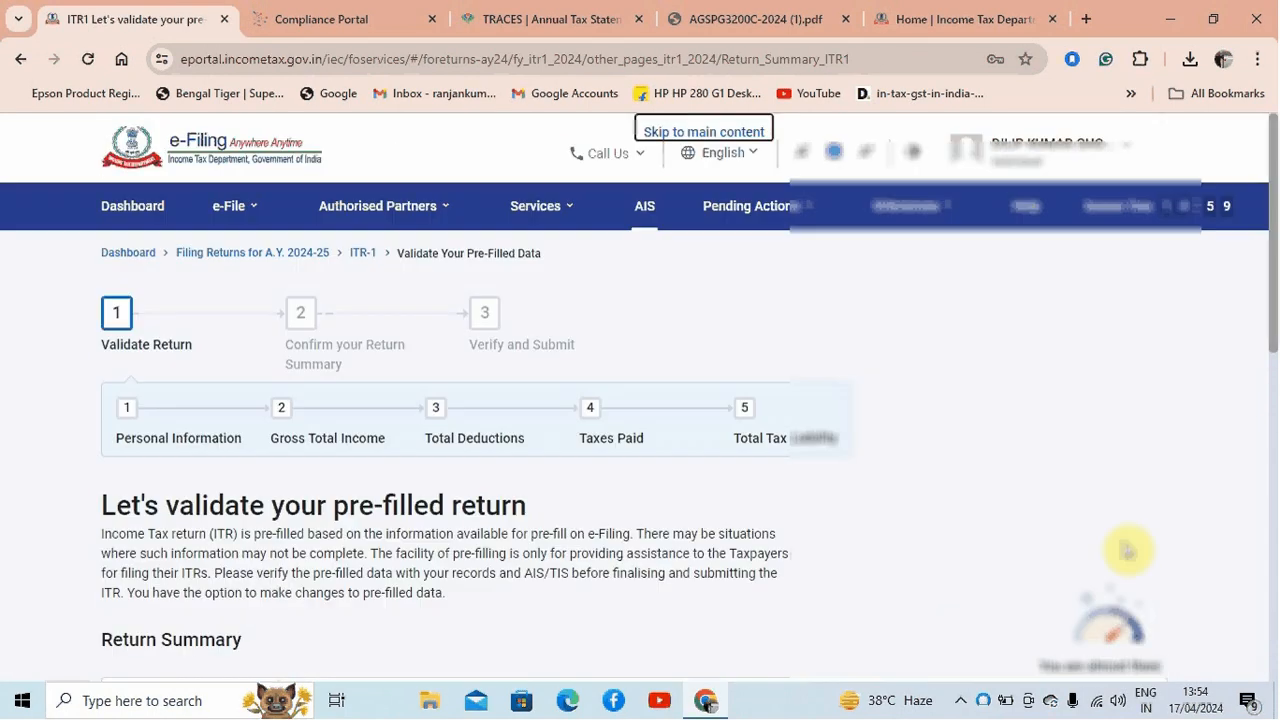
Open the Total Tax Liability entry in the return summary, verify its computation and confirm it
{"action": "left_click_drag", "start_coordinate": [1276, 342], "coordinate": [1271, 595]}
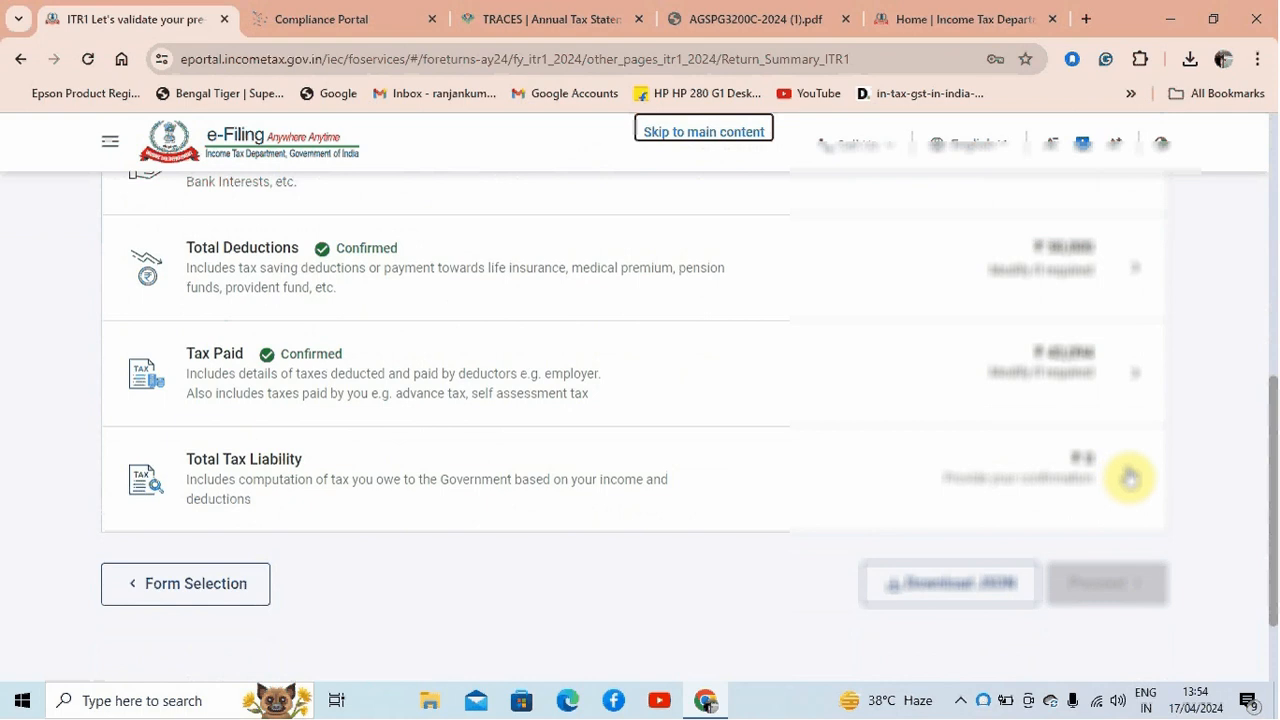
{"action": "left_click_drag", "start_coordinate": [1270, 460], "coordinate": [1274, 396]}
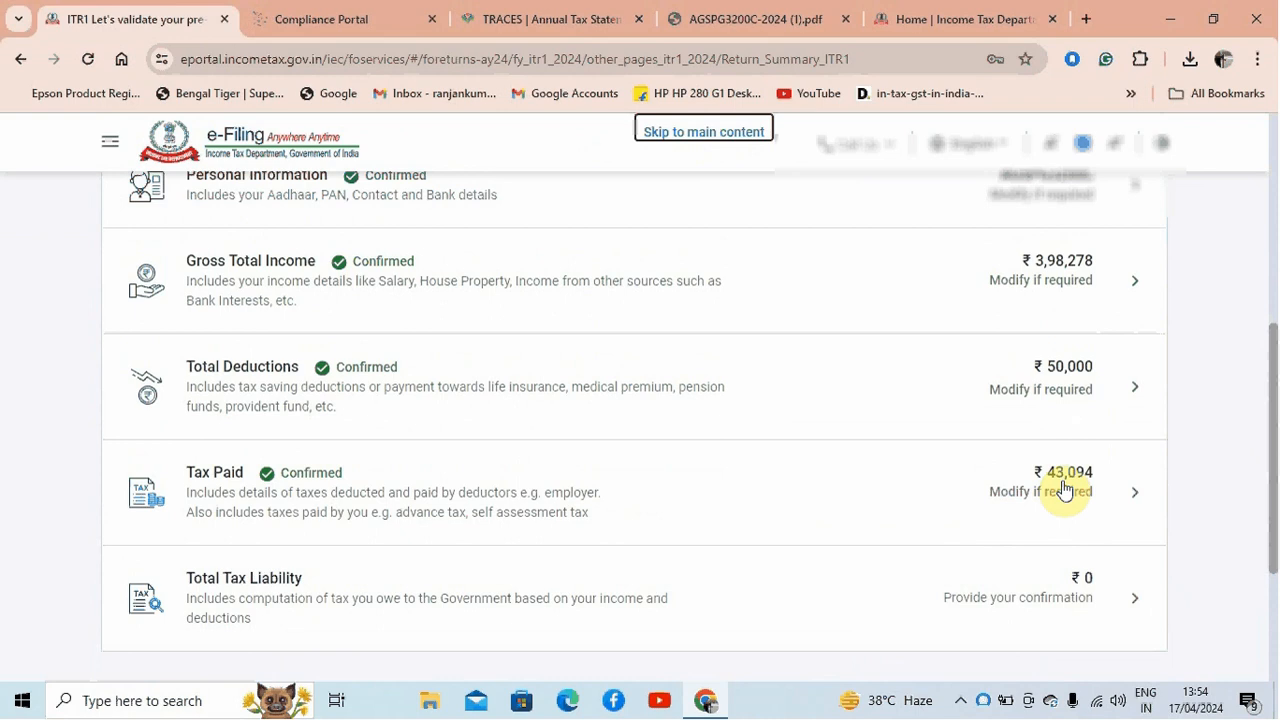
{"action": "left_click", "coordinate": [1135, 600]}
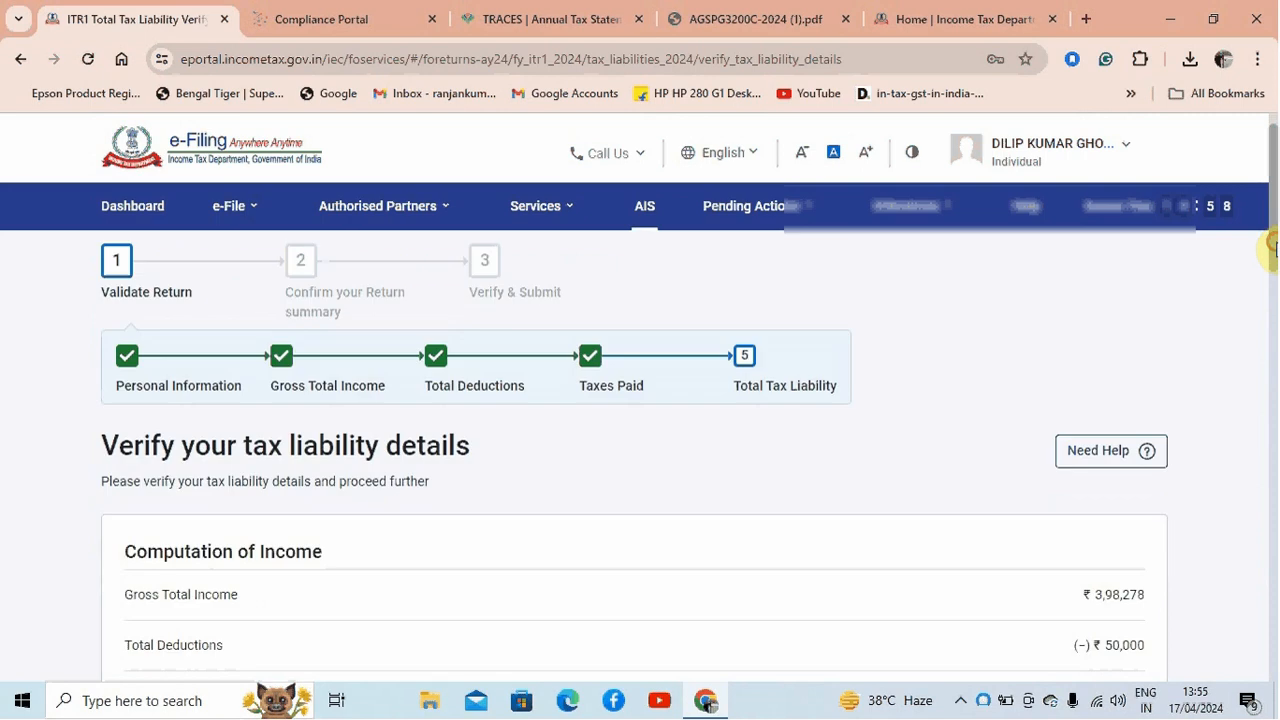
{"action": "left_click_drag", "start_coordinate": [1269, 246], "coordinate": [1260, 631]}
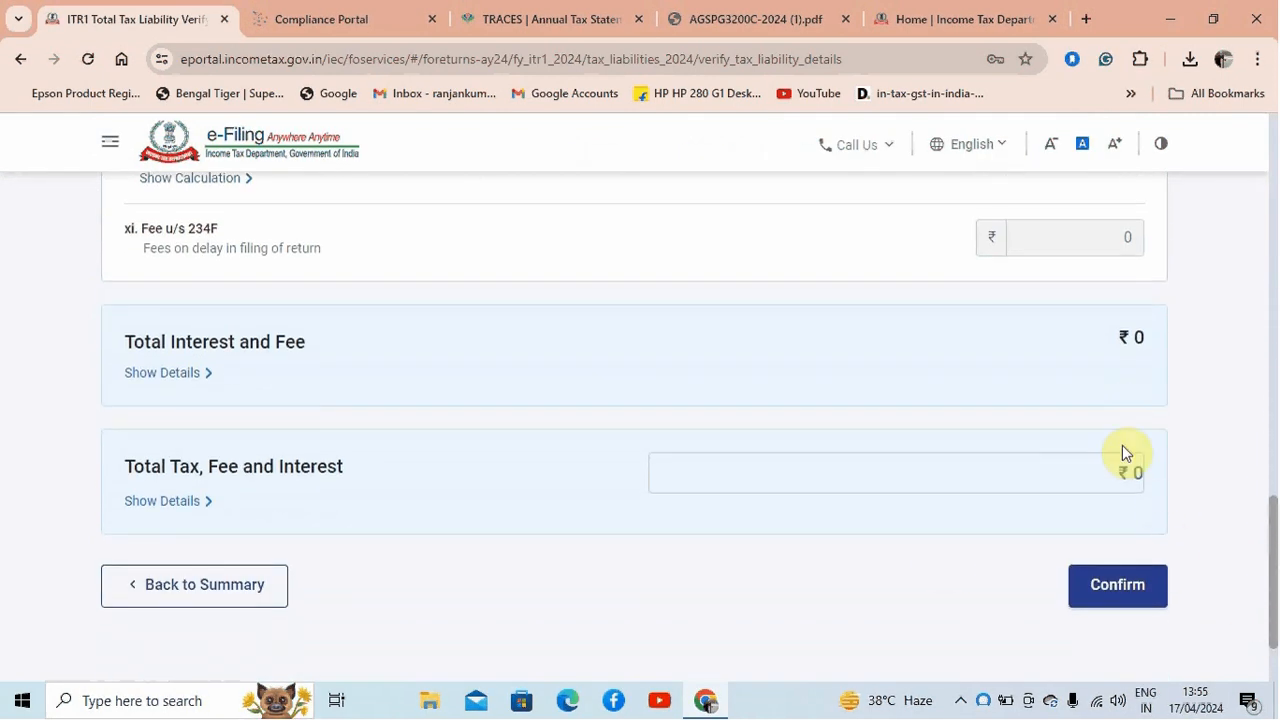
{"action": "left_click", "coordinate": [1140, 590]}
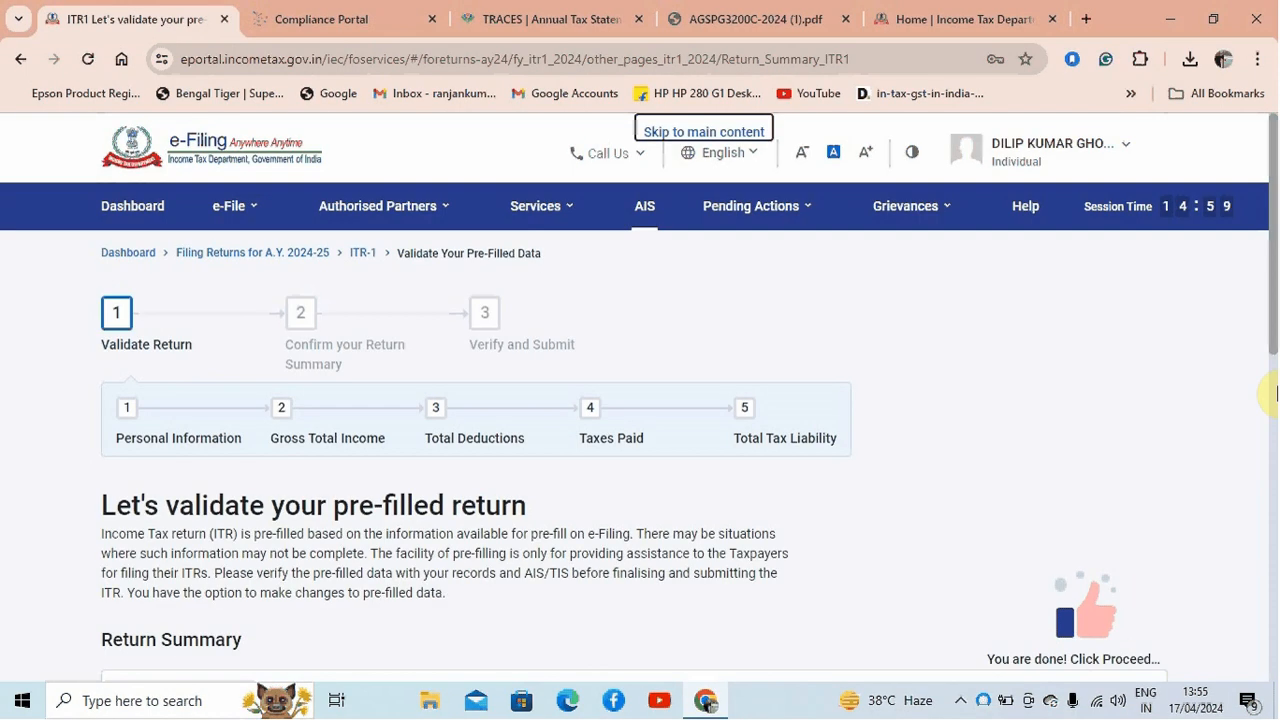
Check that every section of the return summary is confirmed and proceed to the tax summary
{"action": "left_click_drag", "start_coordinate": [1275, 322], "coordinate": [1266, 451]}
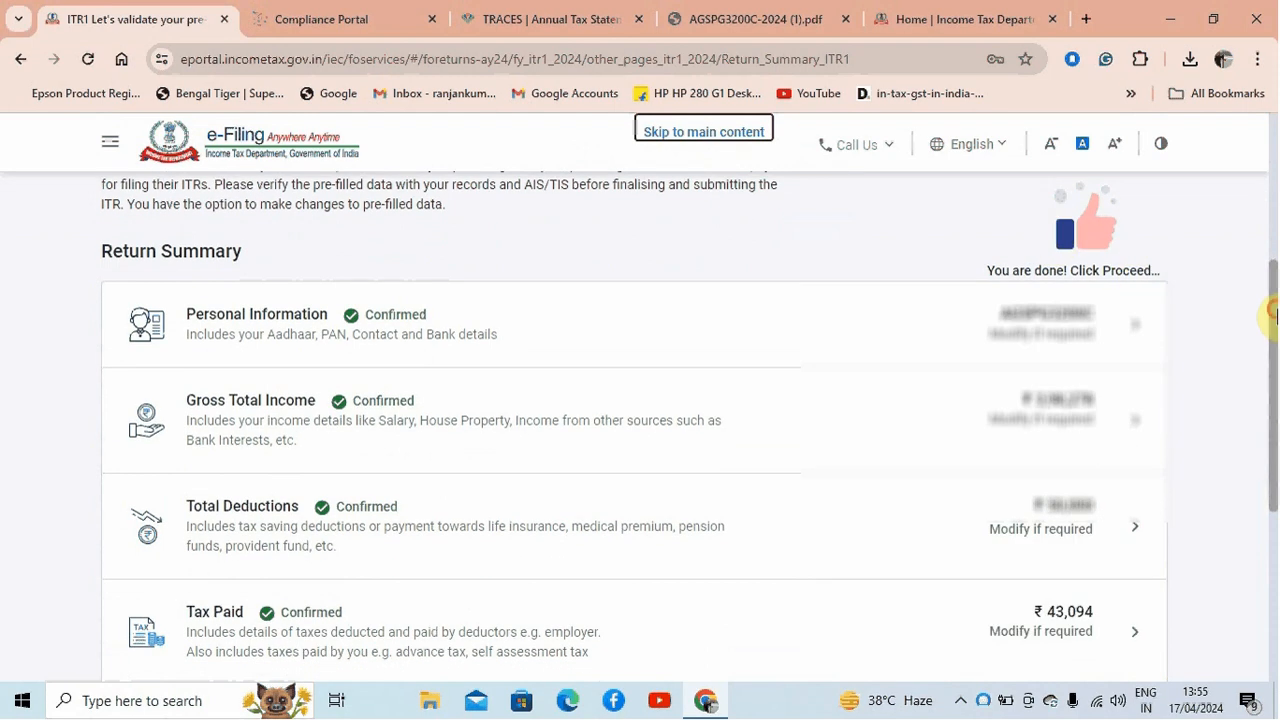
{"action": "left_click_drag", "start_coordinate": [1275, 315], "coordinate": [1271, 466]}
{"action": "left_click", "coordinate": [1108, 488]}
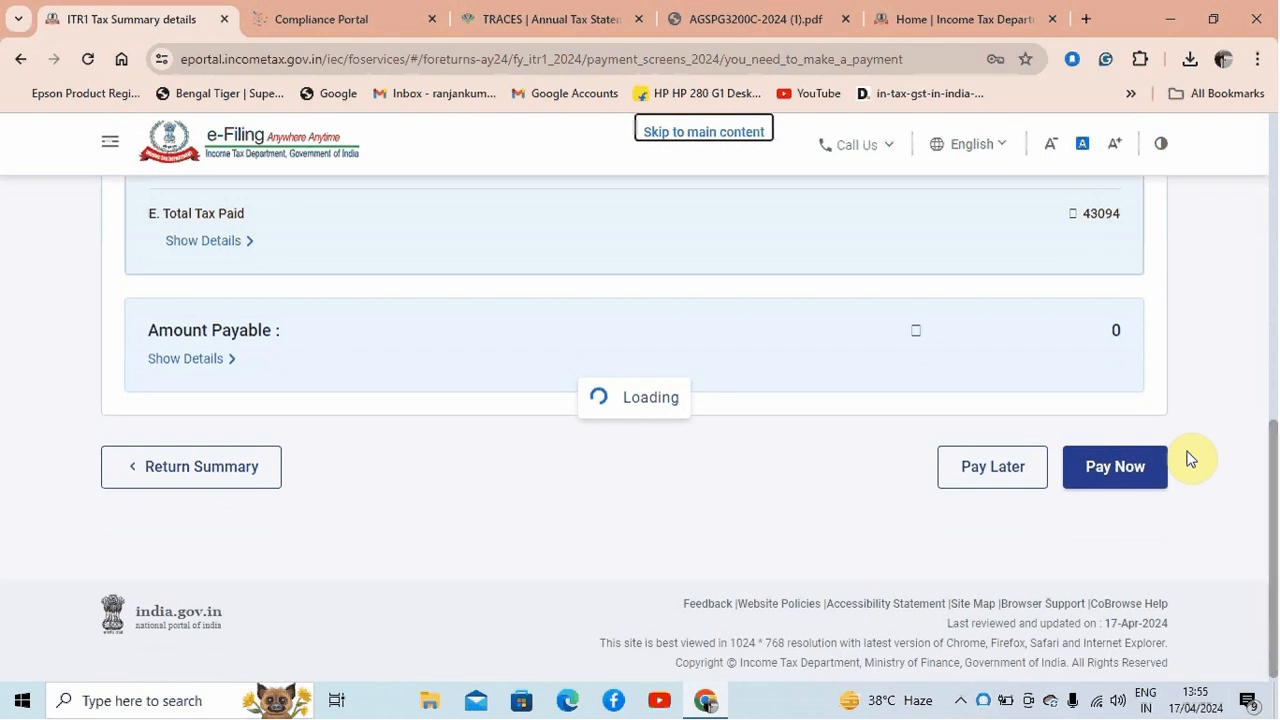
Review the tax payable and refund calculation in the tax summary and continue to Preview Return
{"action": "scroll", "coordinate": [1060, 343], "scroll_direction": "up", "scroll_amount": 7}
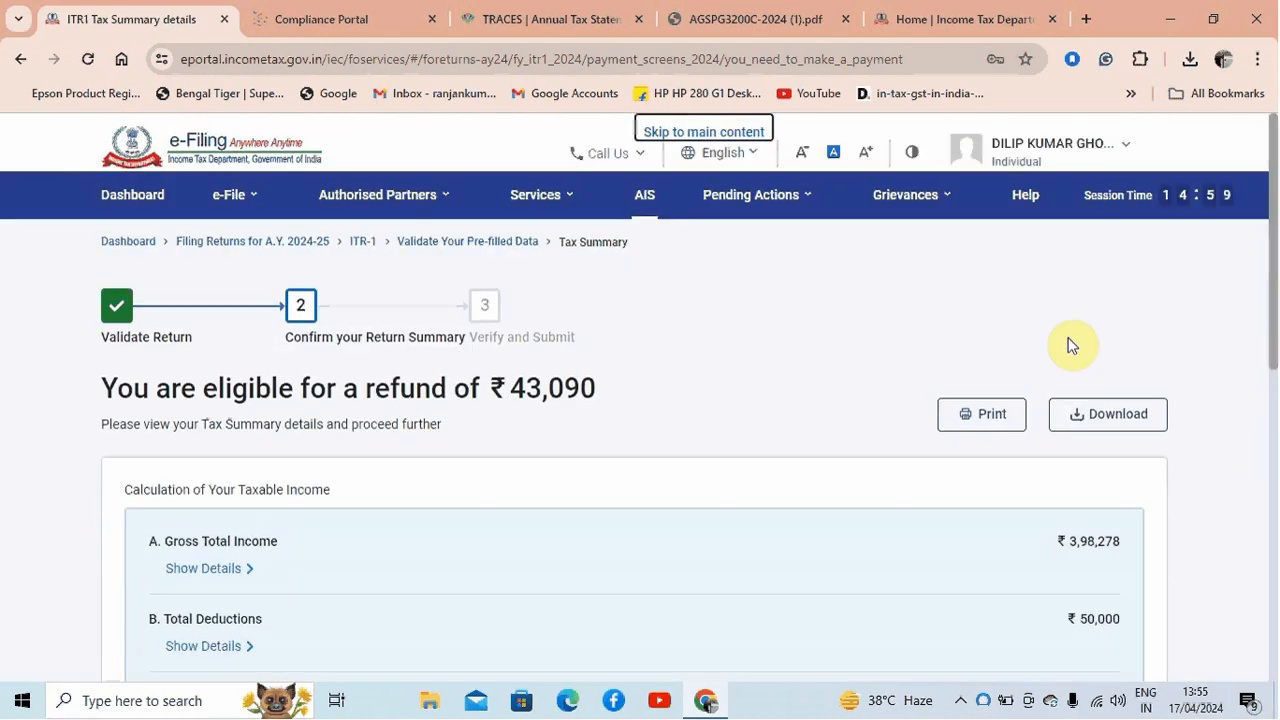
{"action": "left_click_drag", "start_coordinate": [1273, 356], "coordinate": [1266, 586]}
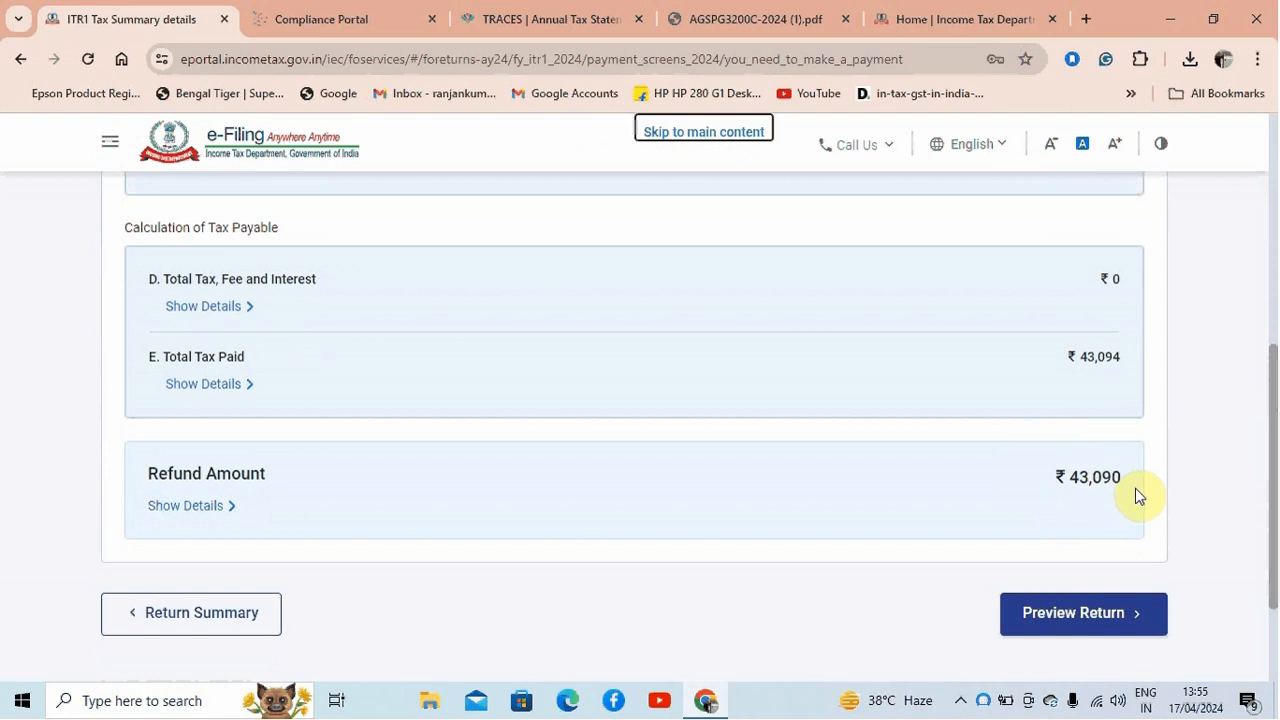
{"action": "left_click", "coordinate": [1097, 616]}
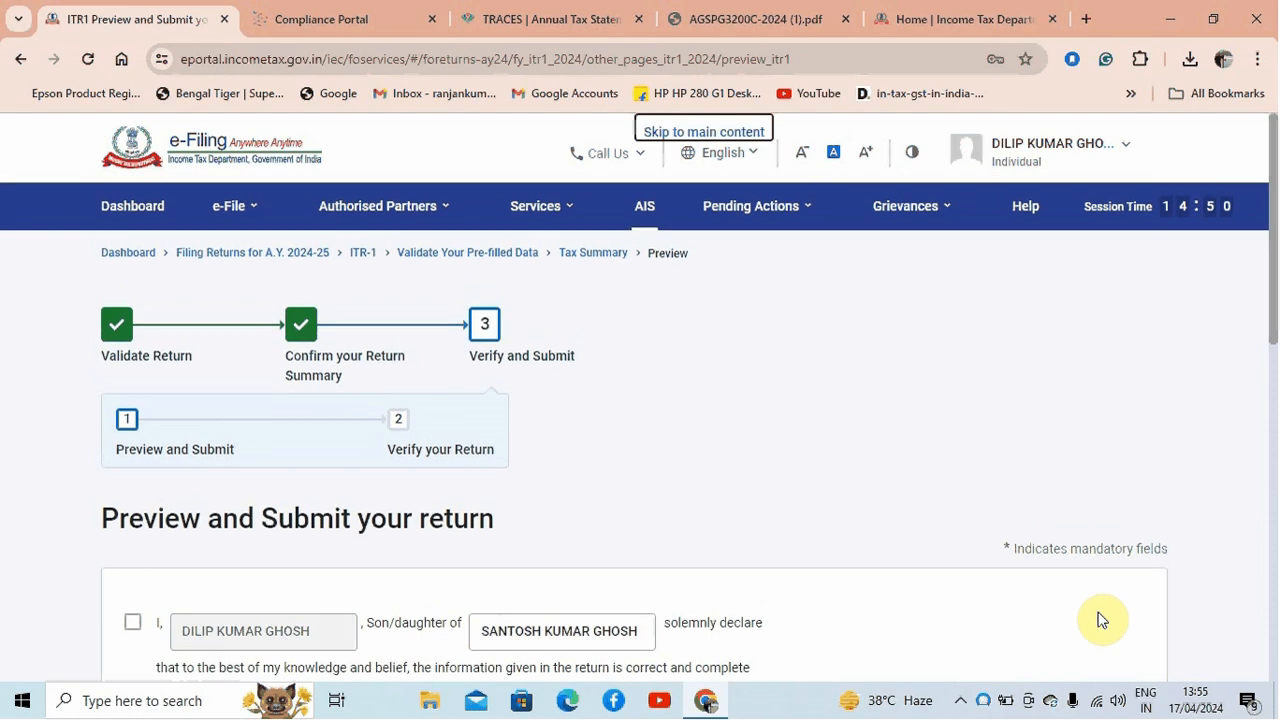
Accept the taxpayer's declaration, leave the Tax Return Preparer details blank and proceed to the return preview
{"action": "scroll", "coordinate": [1263, 242], "scroll_direction": "down", "scroll_amount": 3}
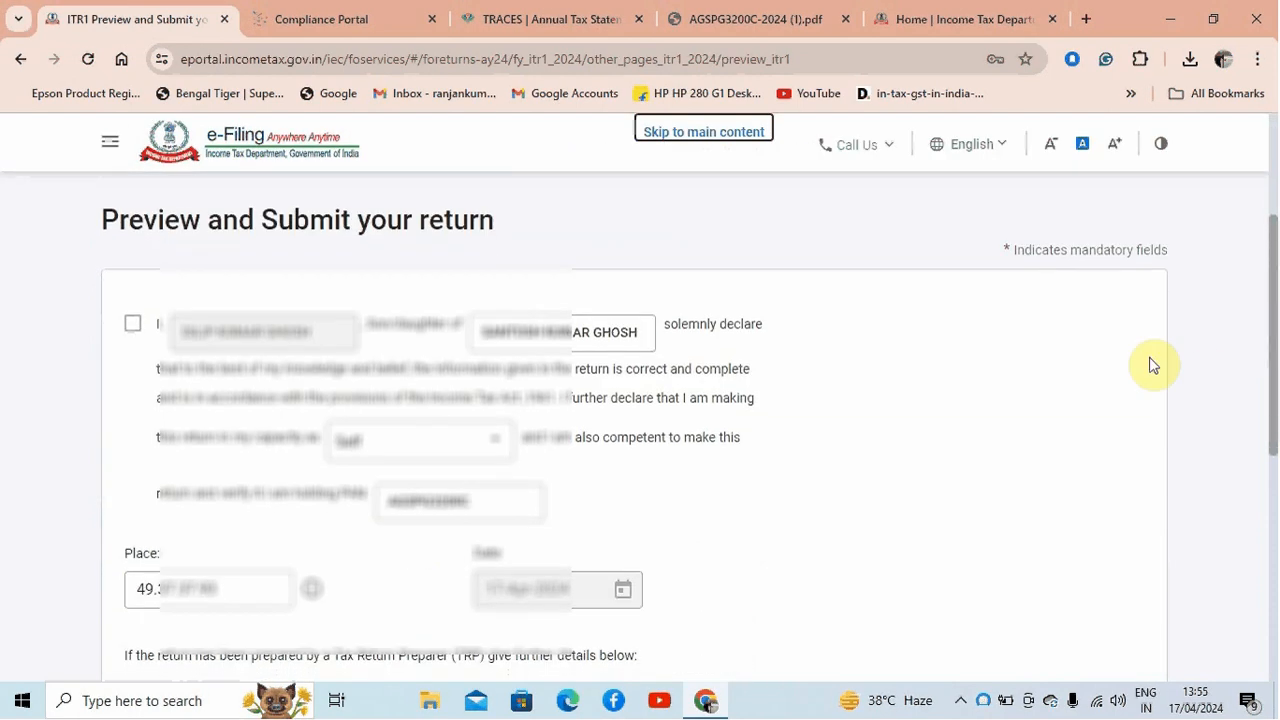
{"action": "left_click", "coordinate": [132, 323]}
{"action": "scroll", "coordinate": [1270, 330], "scroll_direction": "down", "scroll_amount": 2}
{"action": "scroll", "coordinate": [1272, 330], "scroll_direction": "down", "scroll_amount": 2}
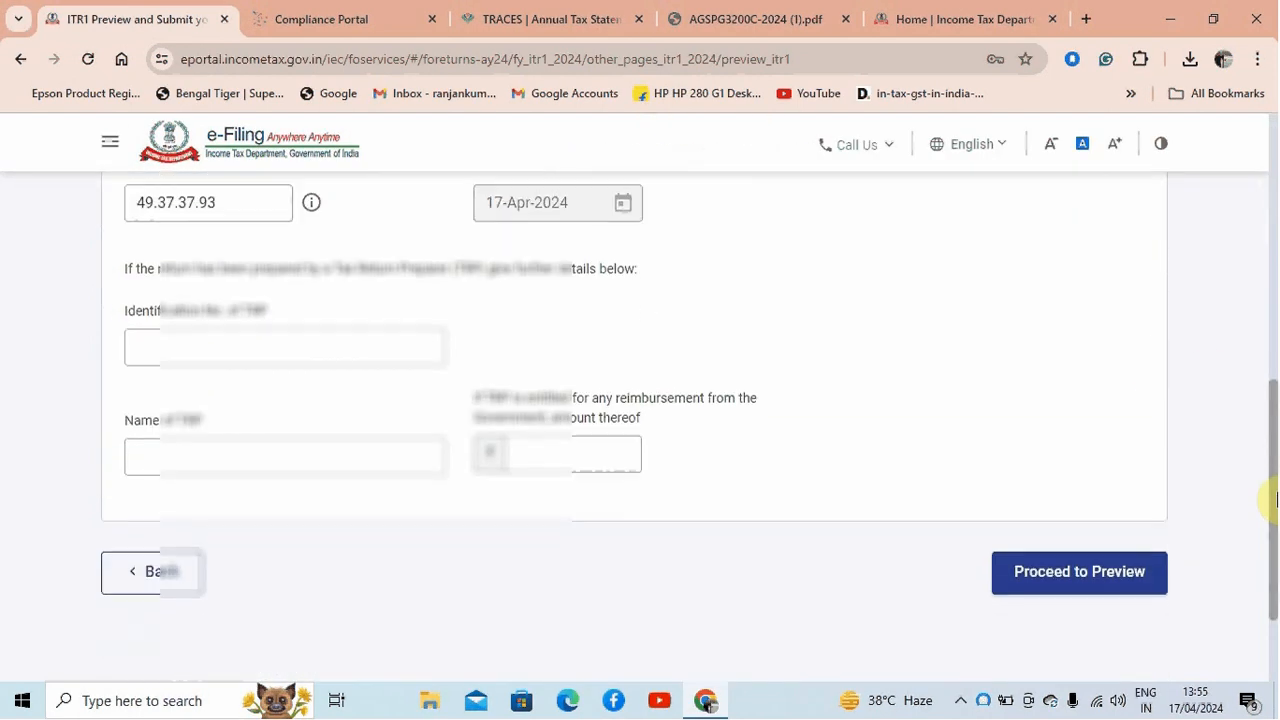
{"action": "left_click", "coordinate": [1107, 556]}
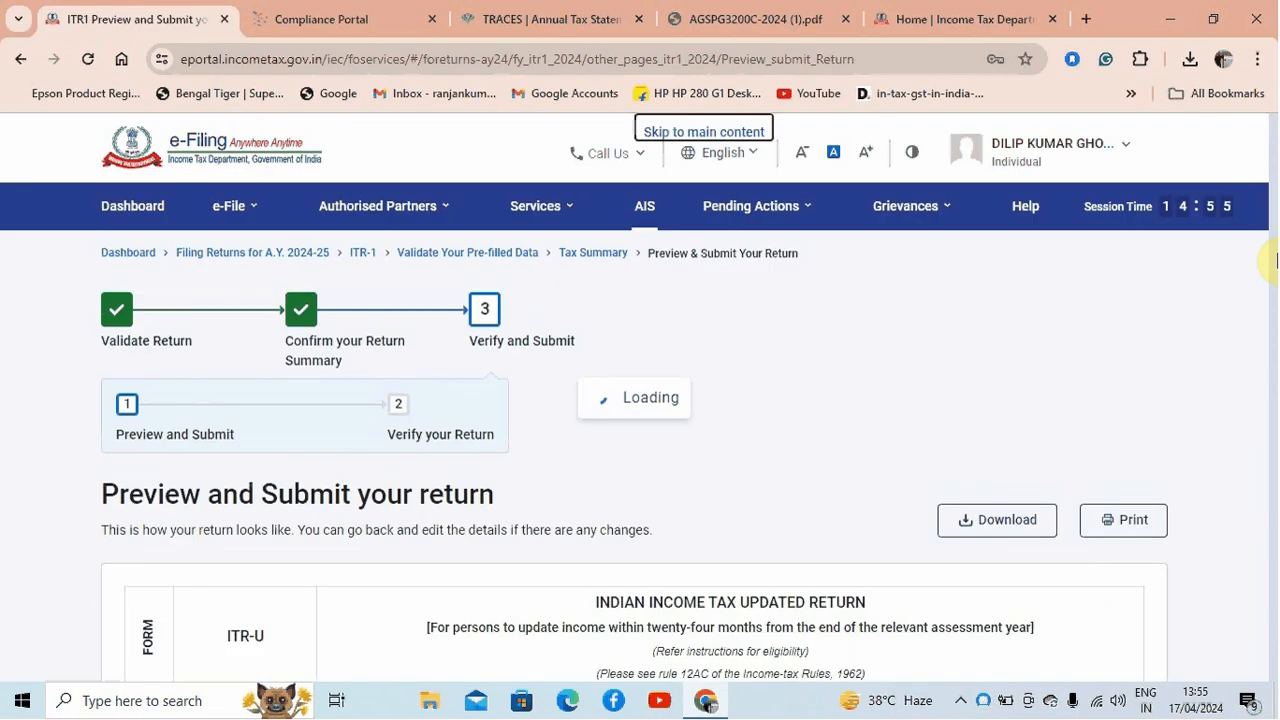
Read through the full ITR-1 preview from the general information to the Tax Return Preparer section
{"action": "scroll", "coordinate": [1272, 137], "scroll_direction": "down", "scroll_amount": 1}
{"action": "scroll", "coordinate": [1272, 137], "scroll_direction": "down", "scroll_amount": 1}
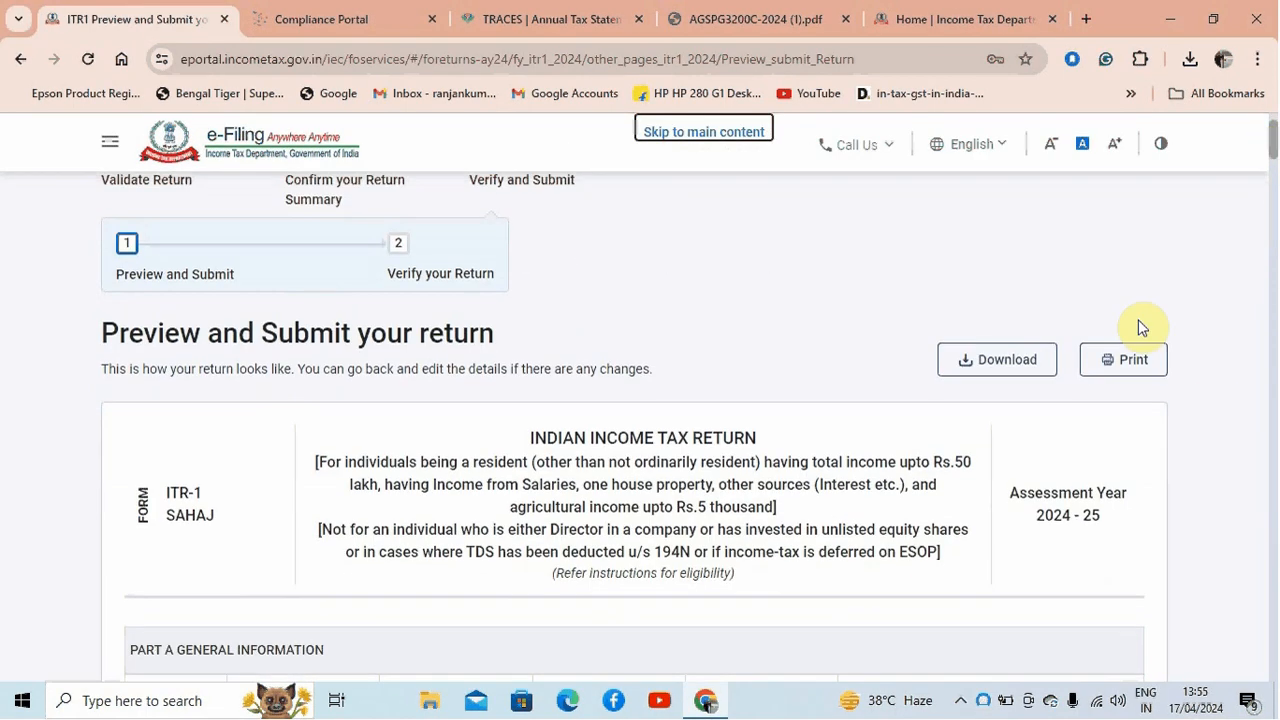
{"action": "left_click_drag", "start_coordinate": [1272, 146], "coordinate": [1273, 668]}
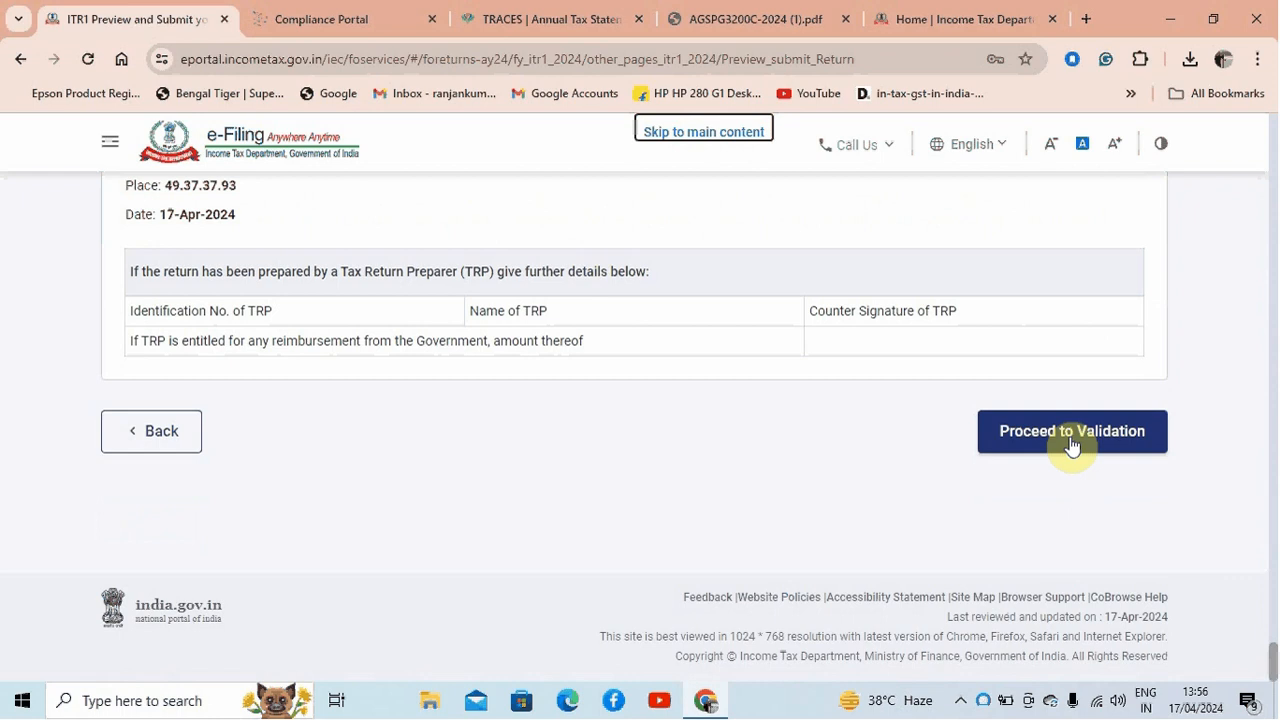
{"action": "scroll", "coordinate": [1072, 445], "scroll_direction": "up", "scroll_amount": 20}
{"action": "scroll", "coordinate": [1090, 438], "scroll_direction": "up", "scroll_amount": 15}
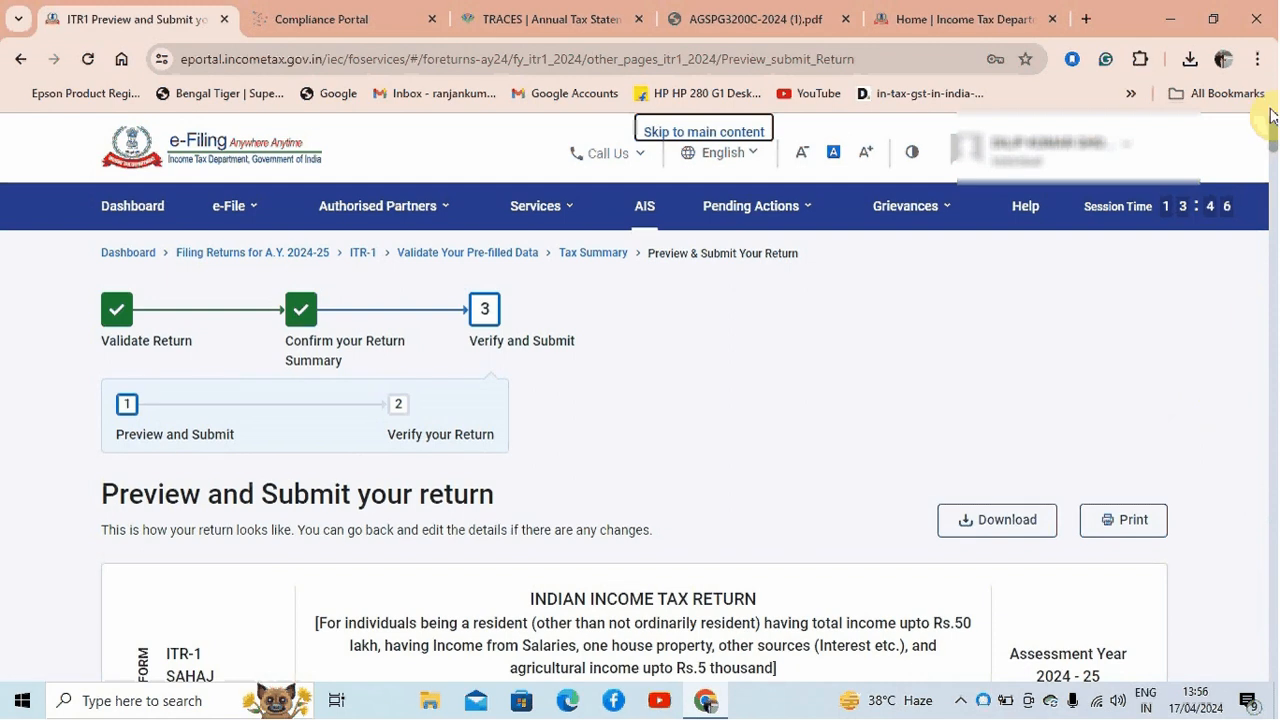
{"action": "scroll", "coordinate": [1276, 132], "scroll_direction": "down", "scroll_amount": 2}
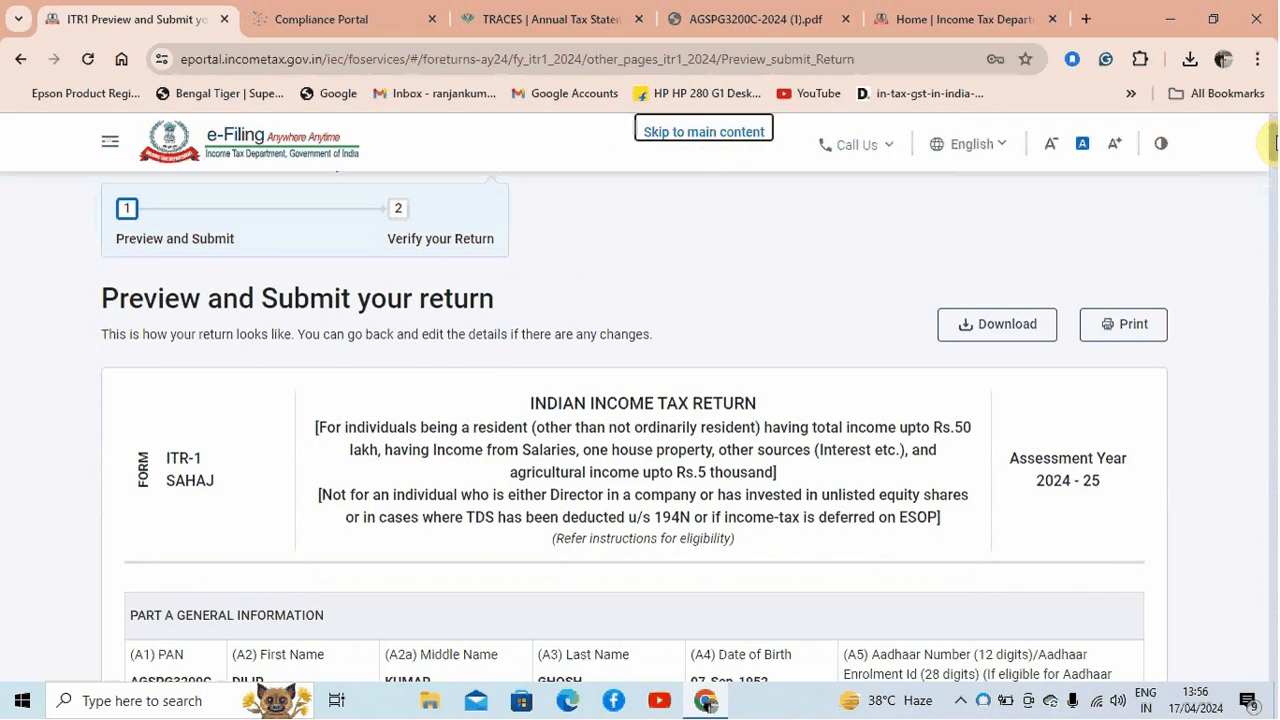